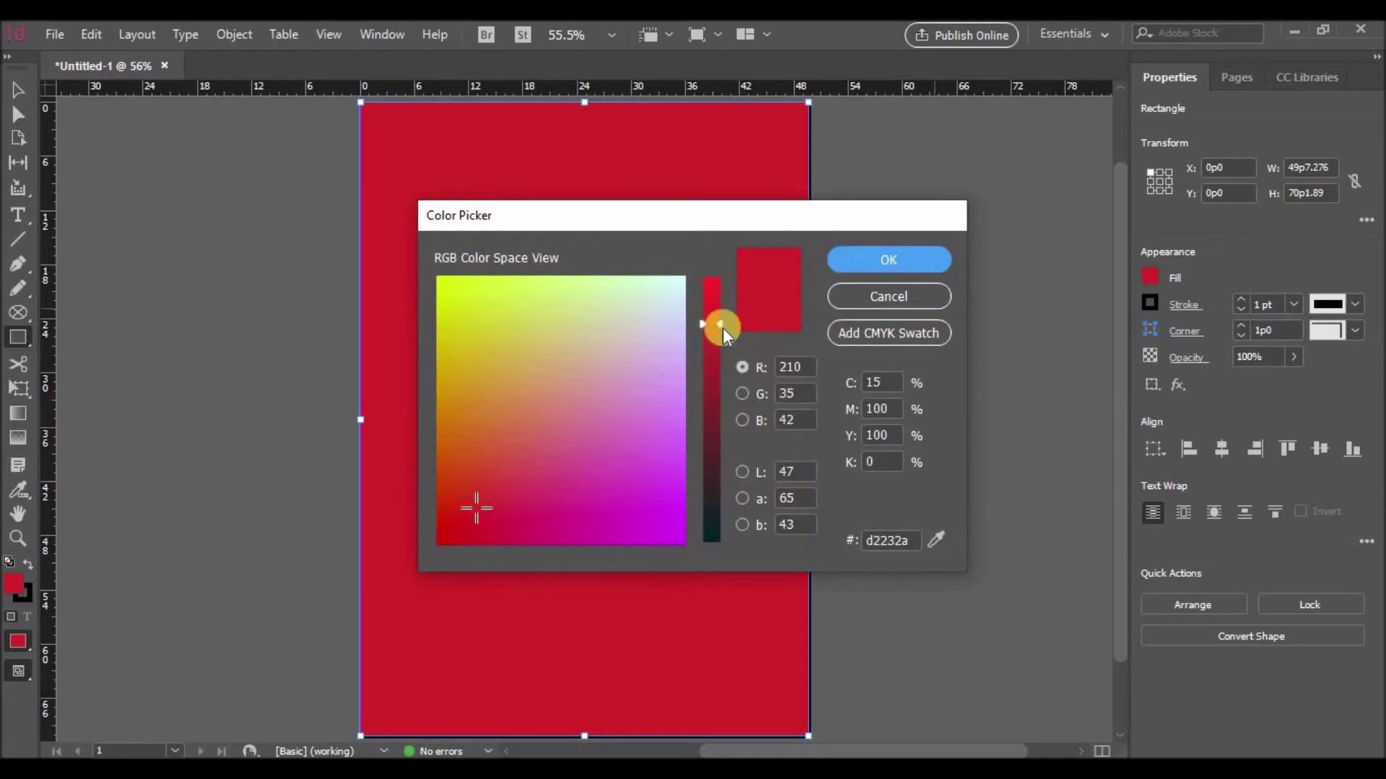
Recolour the page-sized rectangle to a brighter red using the colour picker.
left_click_drag(471, 511, 478, 493)
left_click(905, 261)
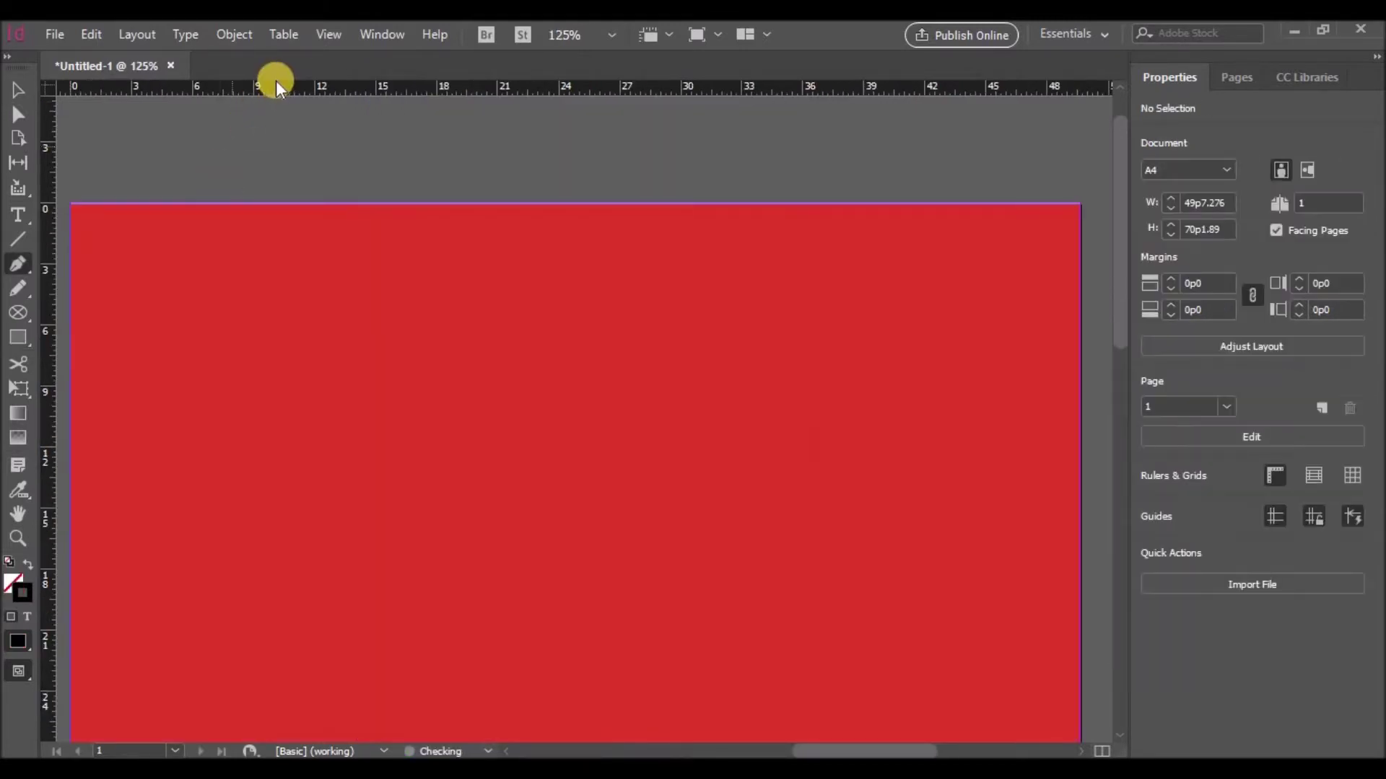
Place a horizontal guide about 2p below the page top and a vertical guide at 2p3, and show the document grid.
left_click_drag(275, 82, 277, 247)
left_click_drag(43, 264, 115, 268)
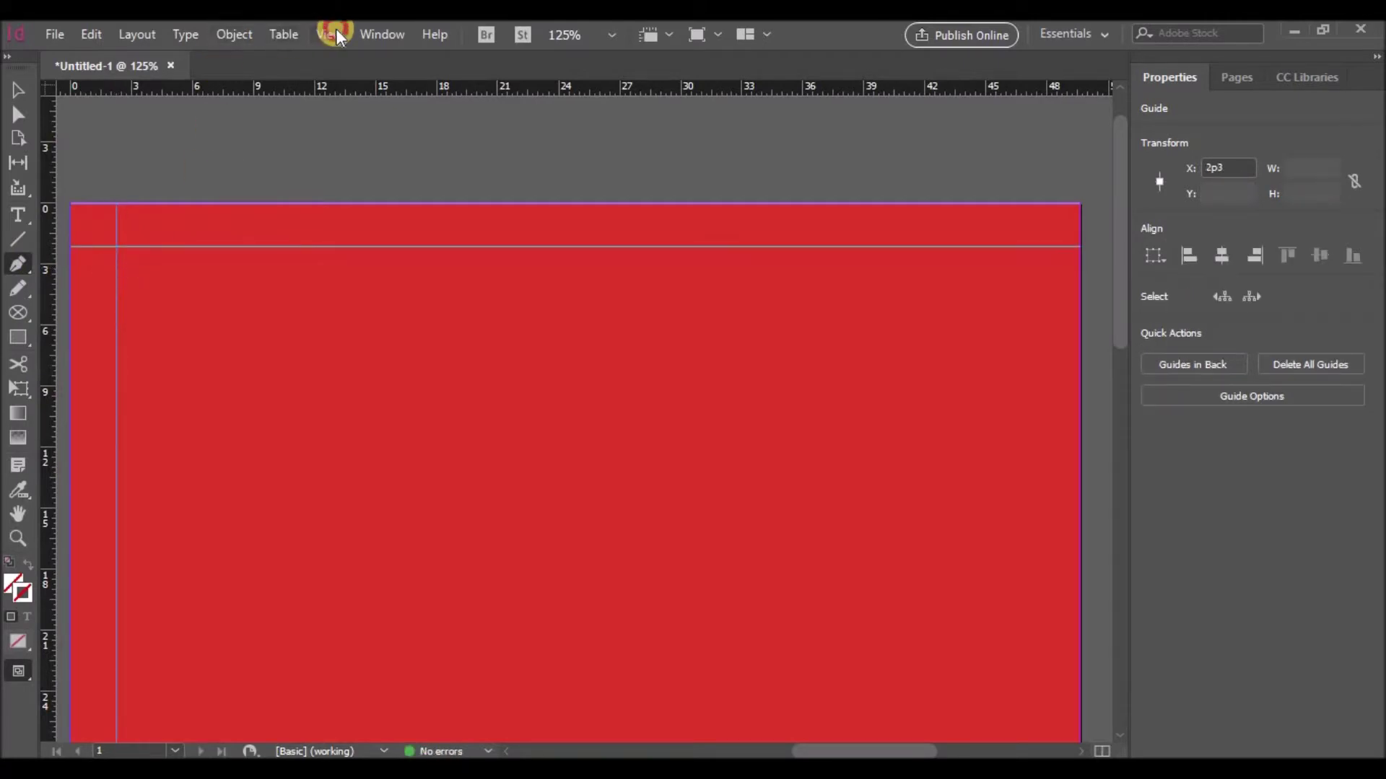
left_click(334, 32)
mouse_move(370, 443)
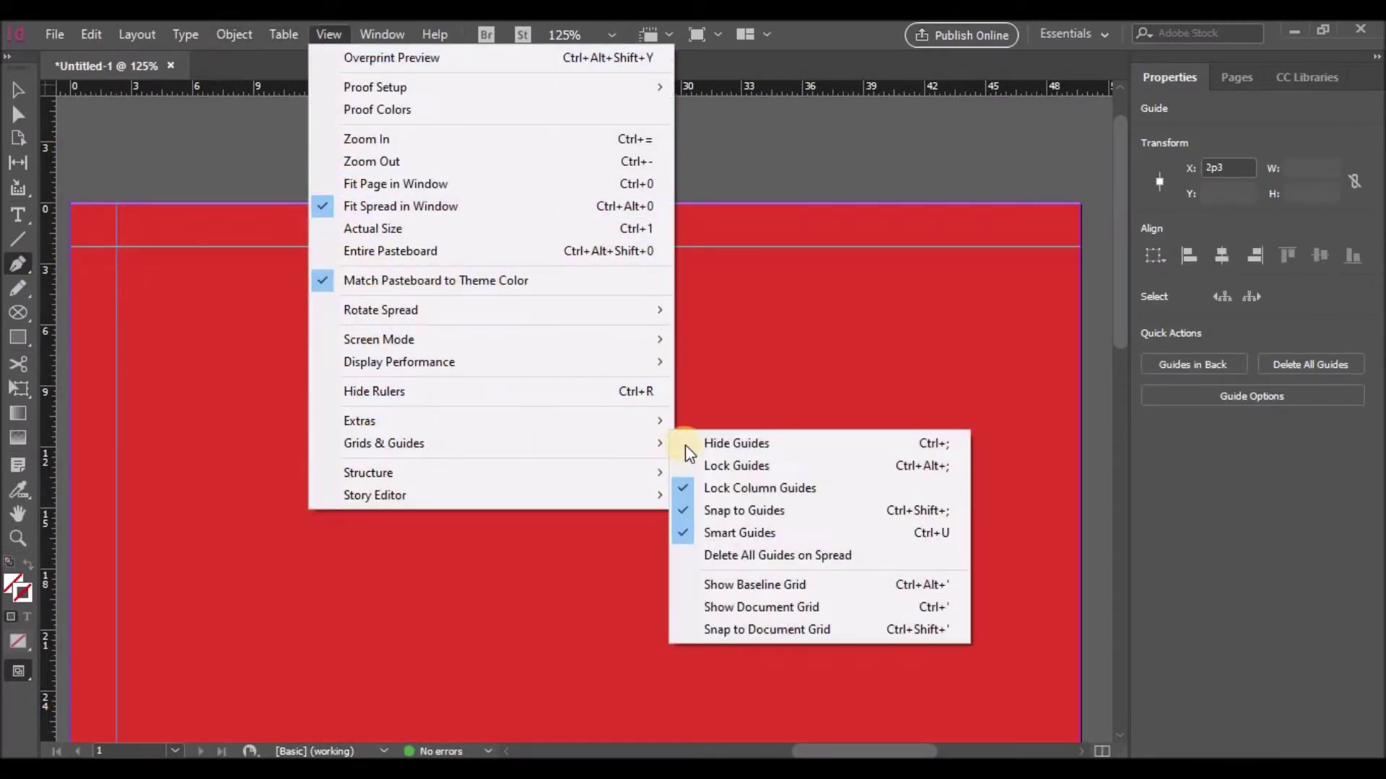
left_click(712, 607)
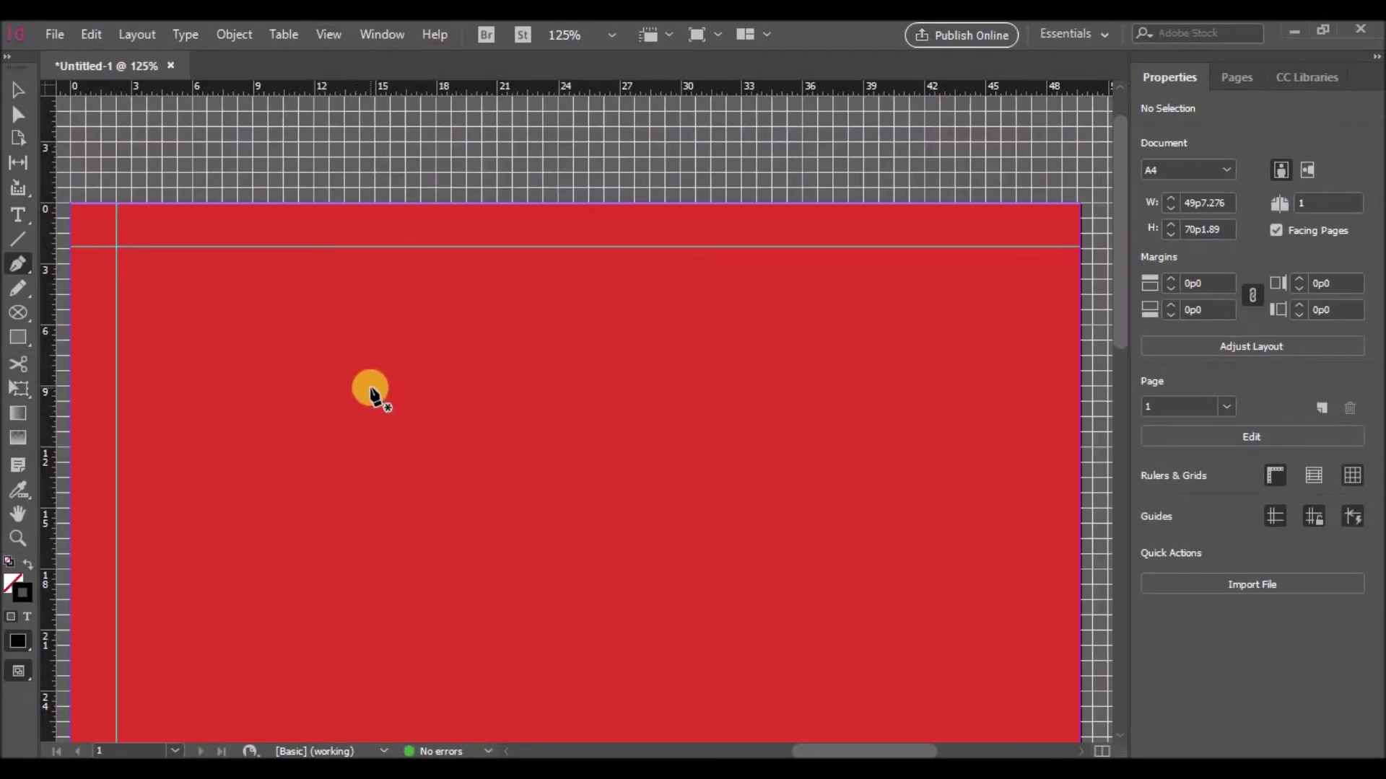
Add evenly spaced vertical guides across the rest of the page width, about 2p3 apart.
left_click_drag(47, 365, 164, 366)
left_click_drag(47, 365, 253, 389)
left_click_drag(46, 195, 252, 327)
left_click_drag(47, 350, 296, 353)
left_click_drag(47, 350, 343, 350)
left_click_drag(48, 360, 388, 371)
left_click_drag(48, 364, 756, 375)
left_click_drag(47, 389, 846, 346)
left_click_drag(48, 364, 1034, 375)
left_click(988, 372)
left_click_drag(939, 366, 712, 303)
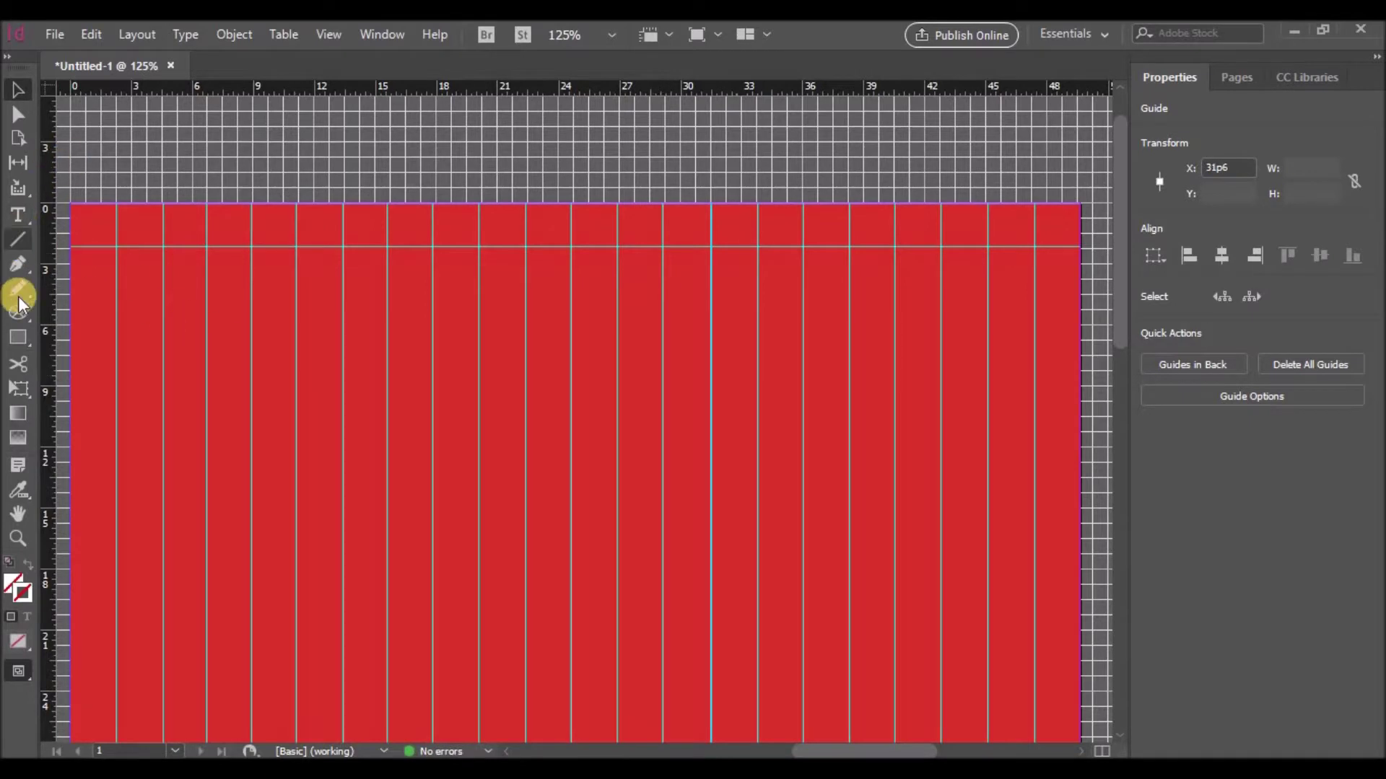
Start a Pen path at the page's upper-left corner and add a horizontal guide about 1p below the page top.
left_click(18, 264)
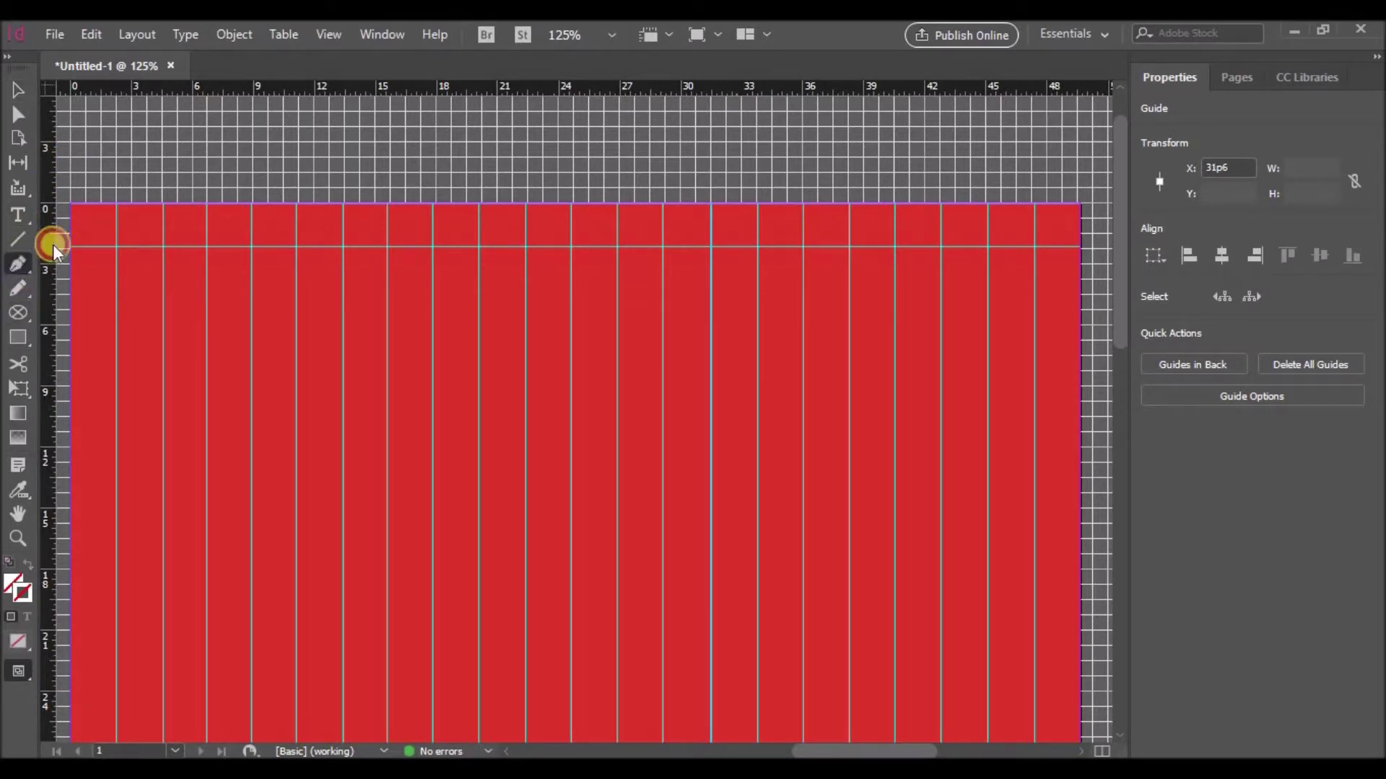
left_click(71, 208)
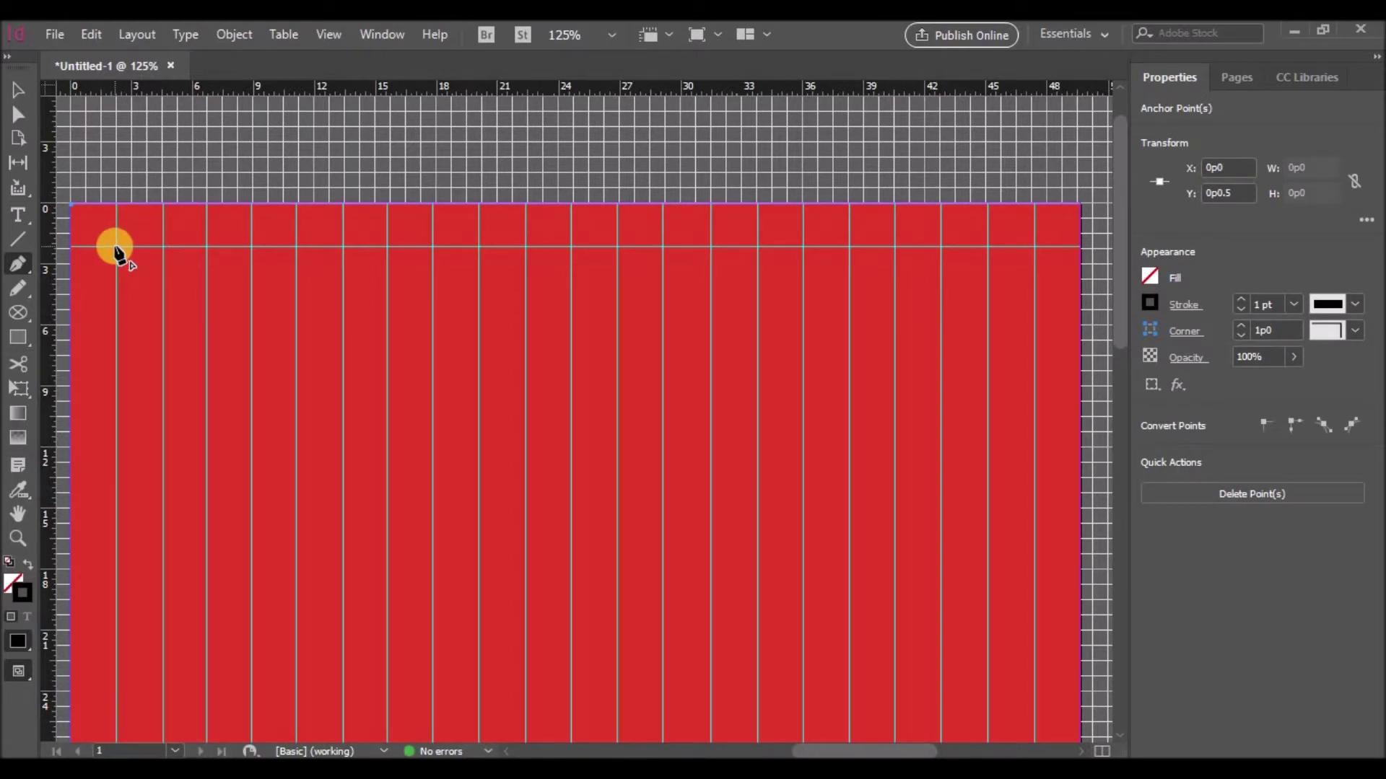
left_click_drag(243, 90, 217, 226)
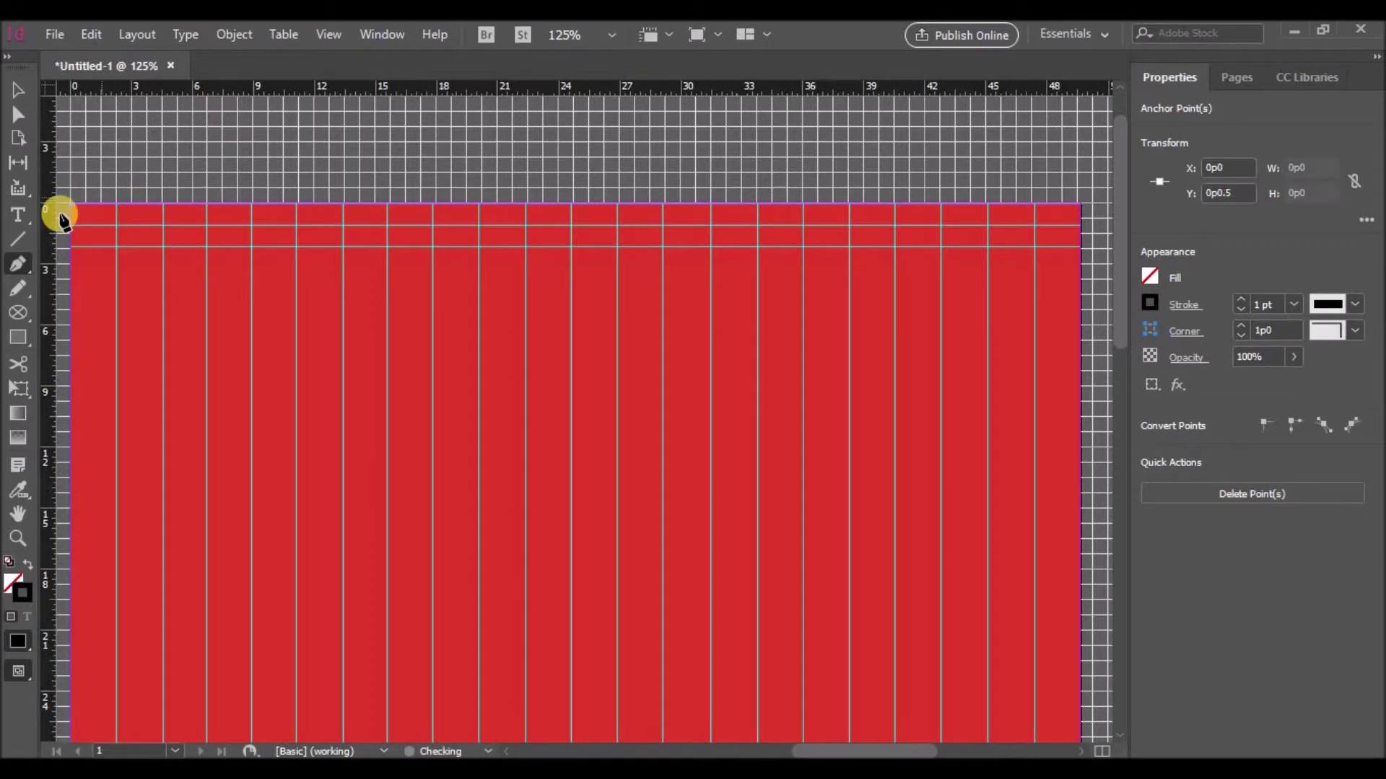
Draw the zigzag path between the two horizontal guides, one point per vertical guide, as far as the middle of the page.
left_click(116, 247)
left_click(162, 226)
left_click(208, 247)
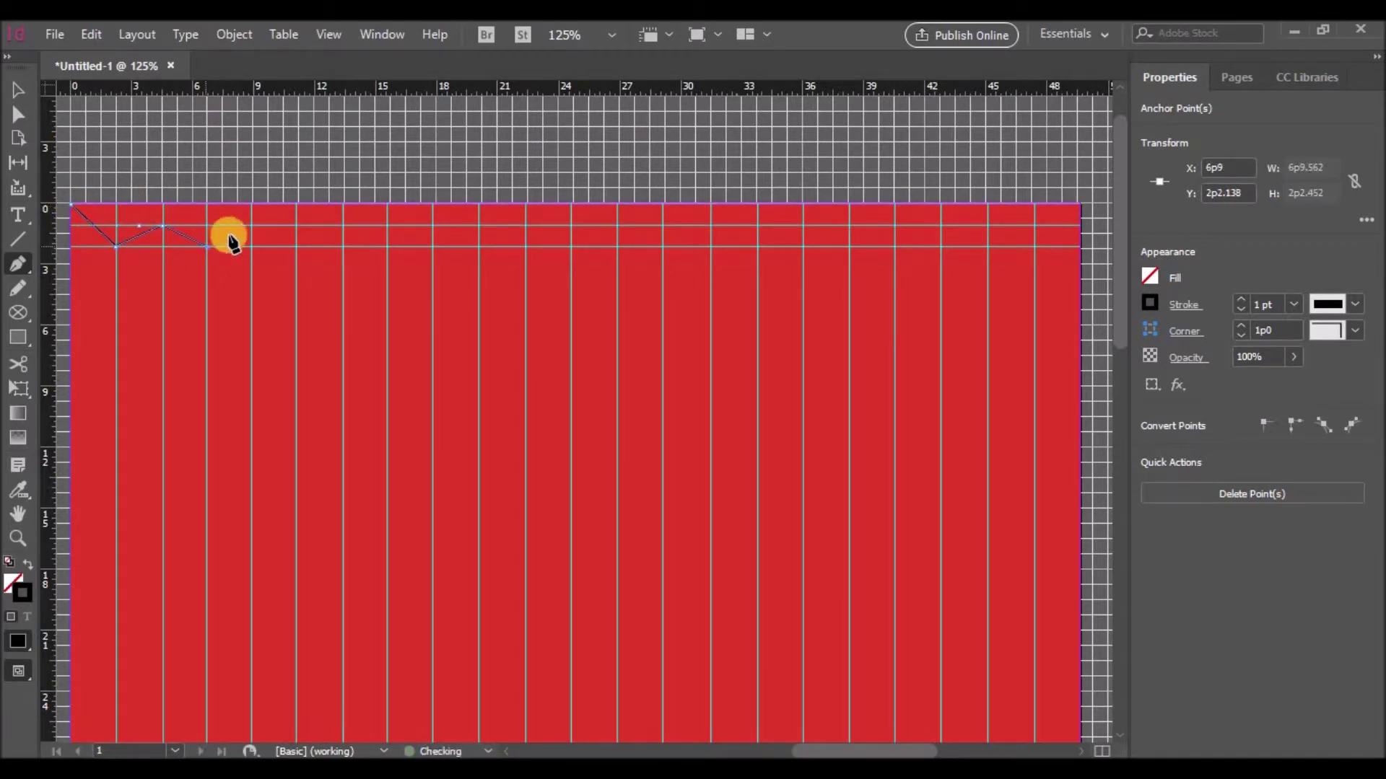
left_click(251, 226)
left_click(296, 248)
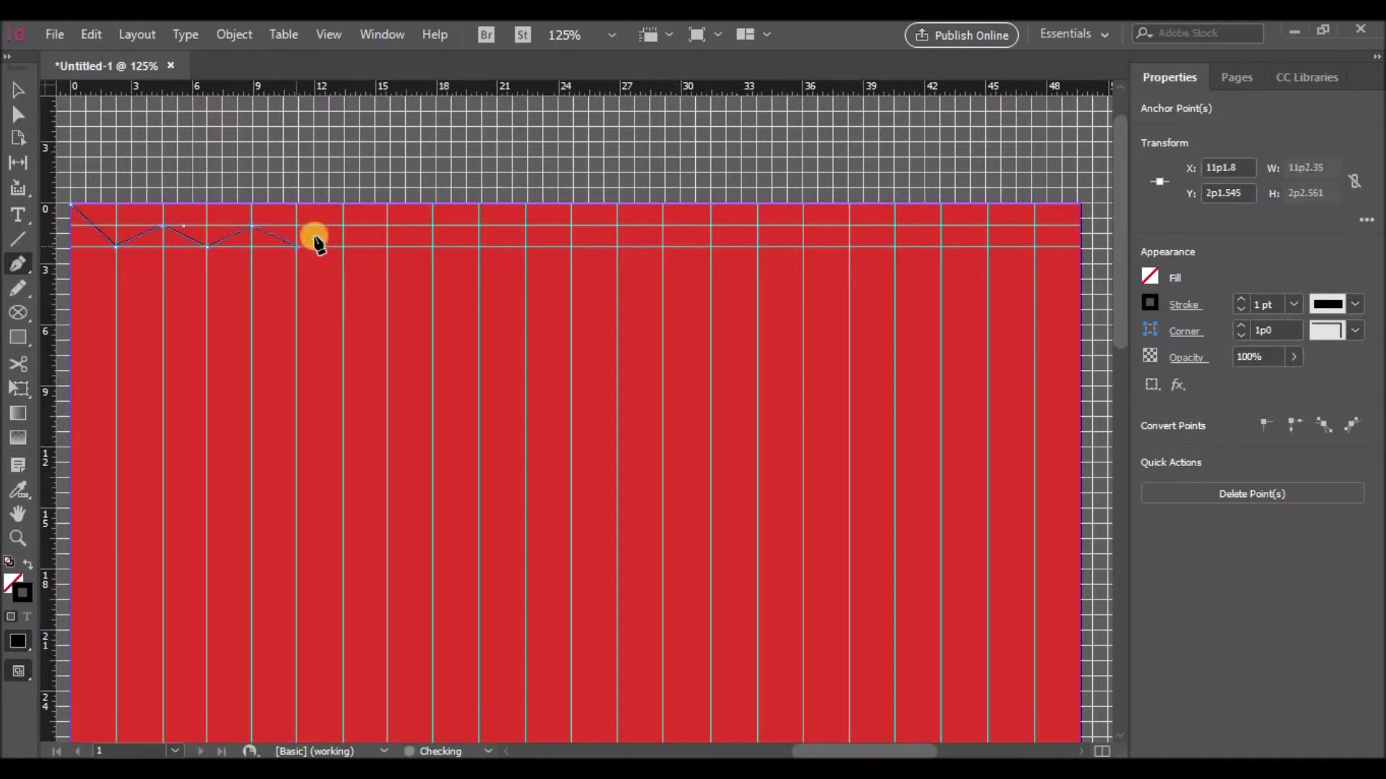
left_click(342, 227)
left_click(433, 227)
left_click(478, 248)
left_click(571, 248)
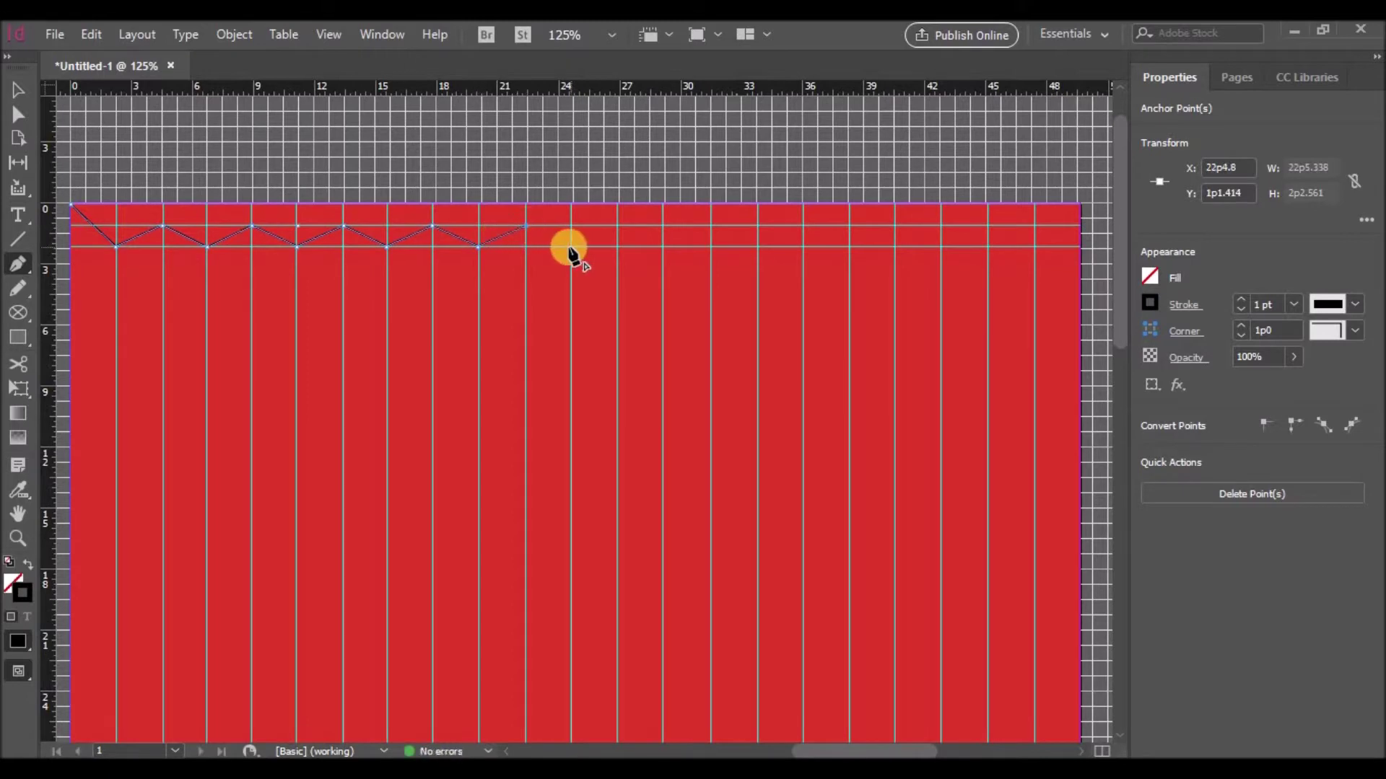
Continue the zigzag path along the guide intersections to the last vertical guide at about 47p5.
left_click(617, 226)
left_click(662, 248)
left_click(711, 226)
left_click(758, 248)
left_click(804, 226)
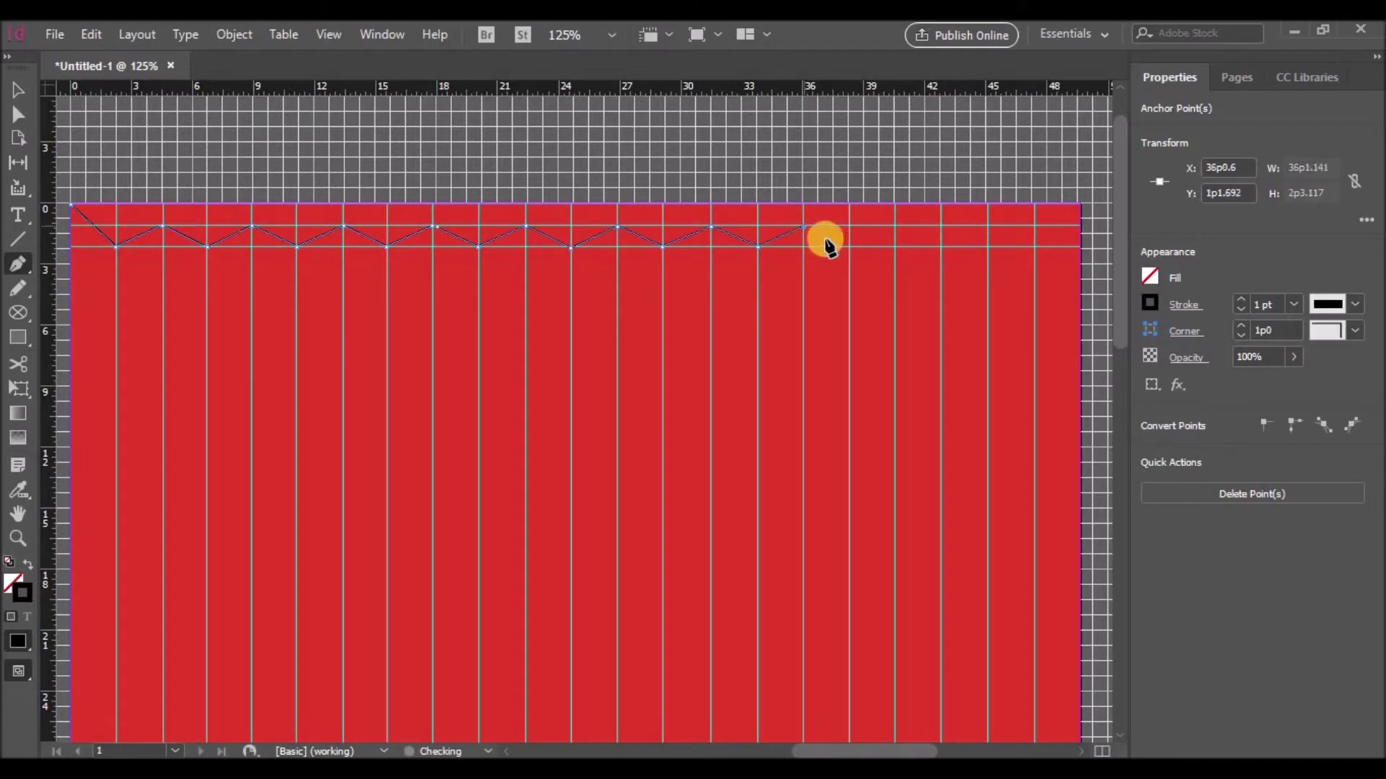
left_click(850, 248)
left_click(895, 226)
left_click(941, 248)
left_click(987, 226)
left_click(1034, 248)
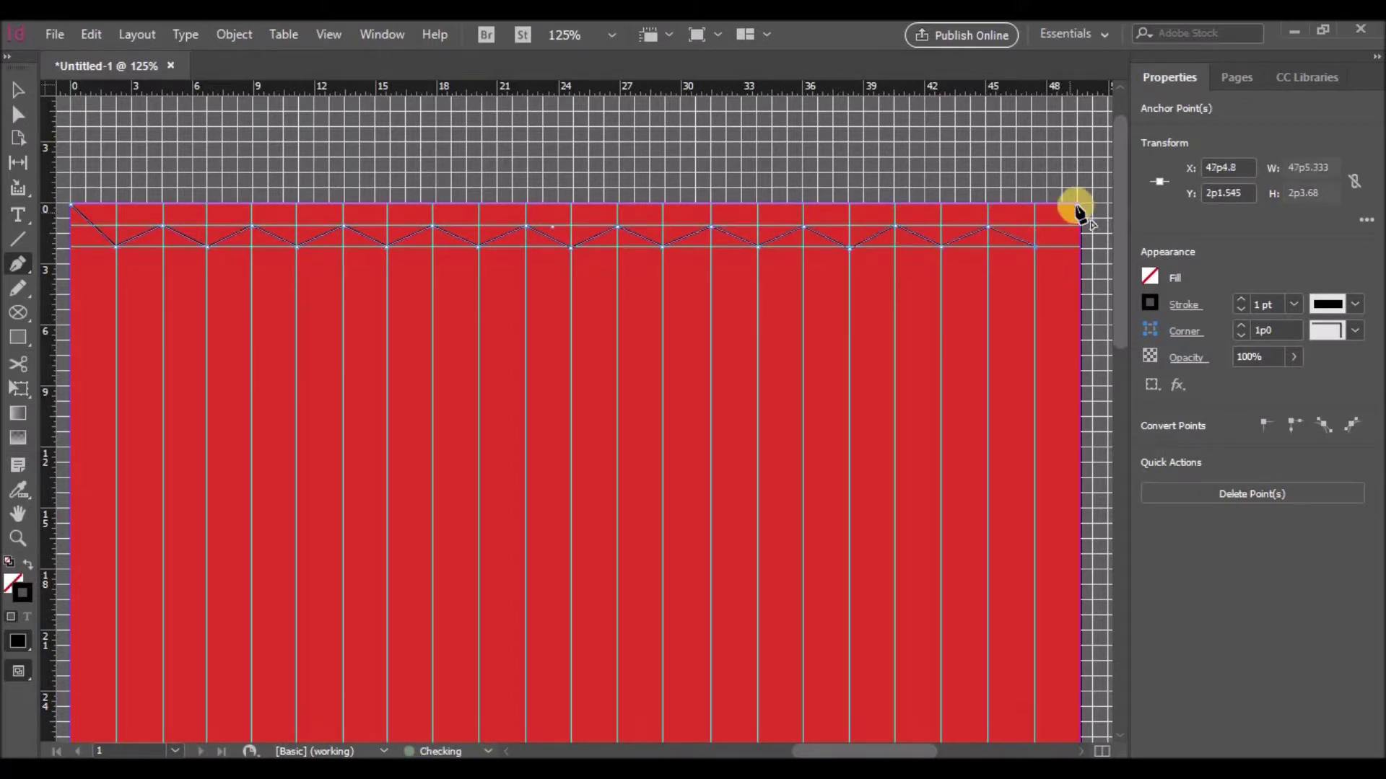
Bring the path back along the page's top edge and move its corner anchor point to the 2p3 guide.
left_click(1035, 206)
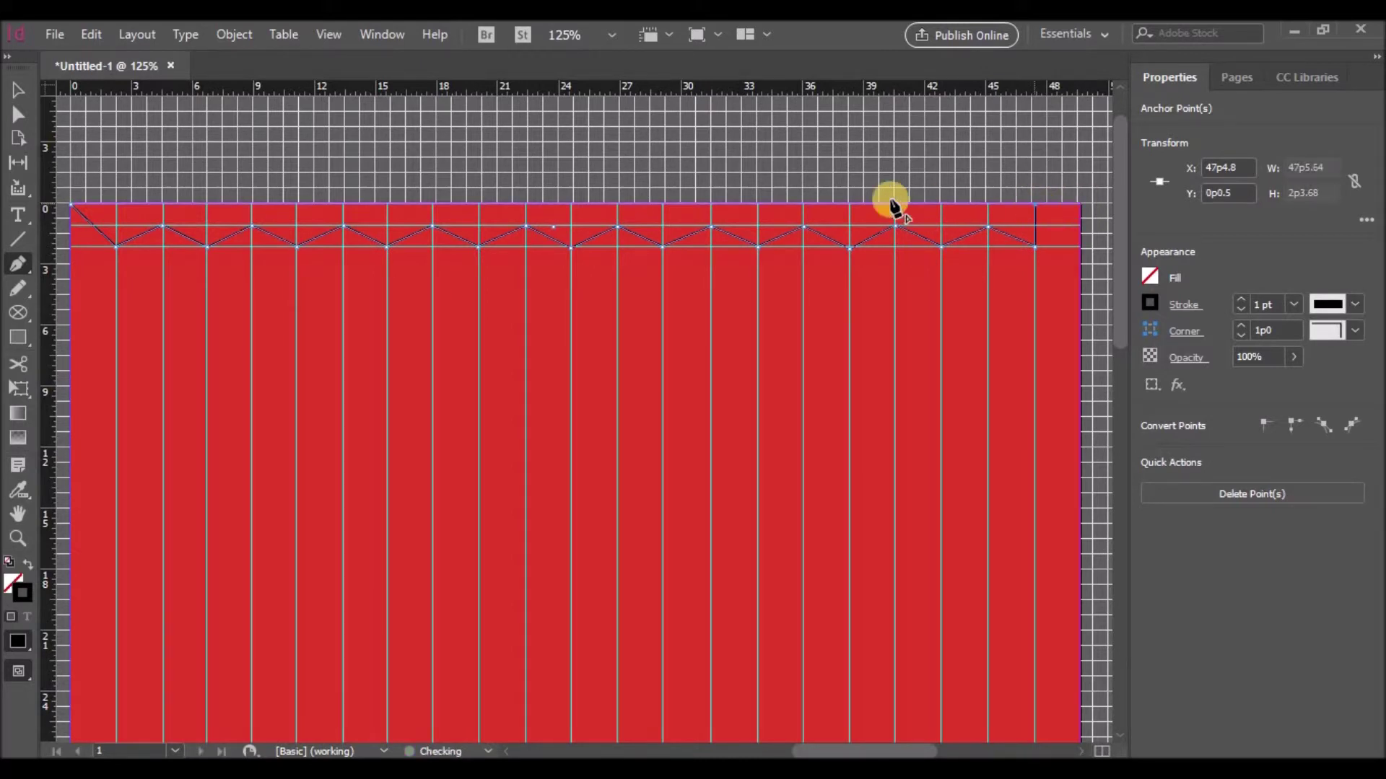
left_click(117, 247)
left_click(71, 208)
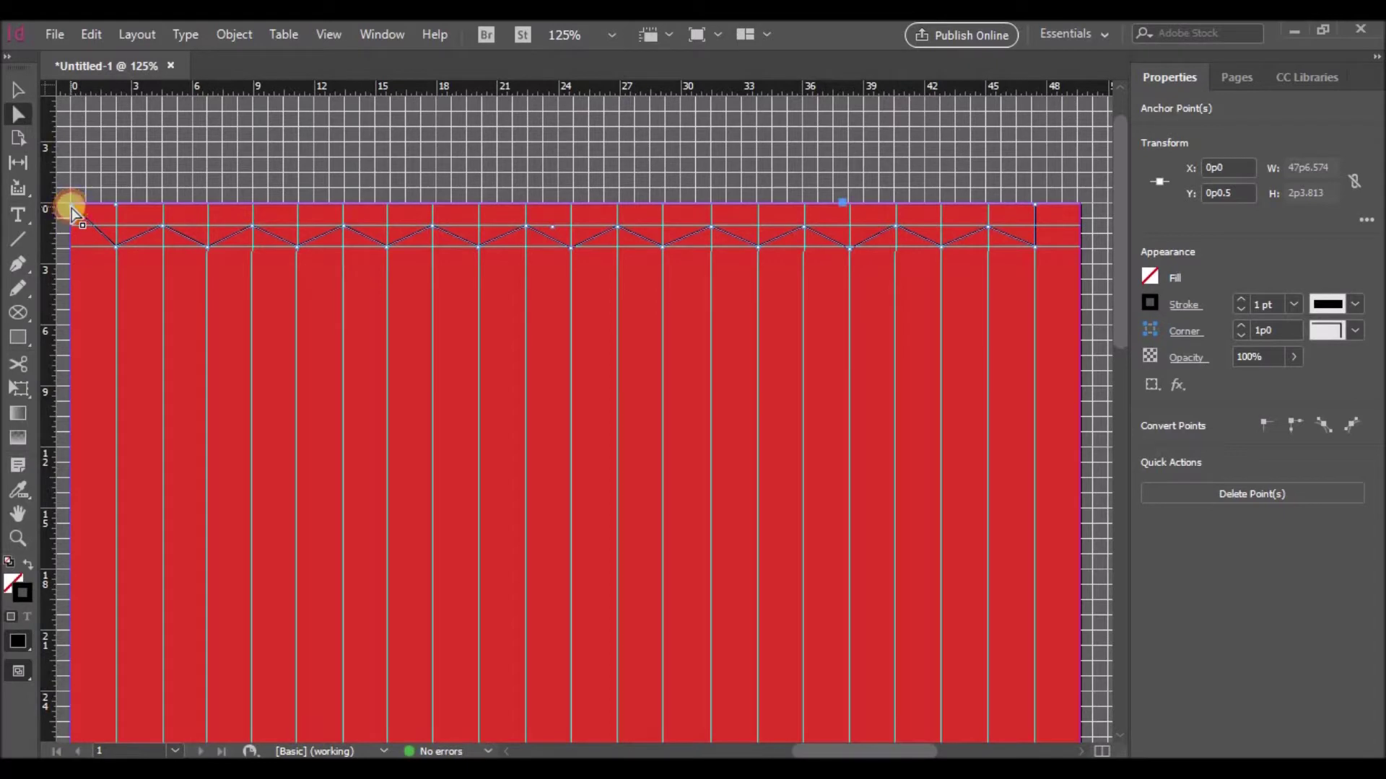
left_click_drag(65, 209, 112, 210)
Draw a vertical line along the zigzag shape's left end and give the line a Paper fill.
left_click(18, 264)
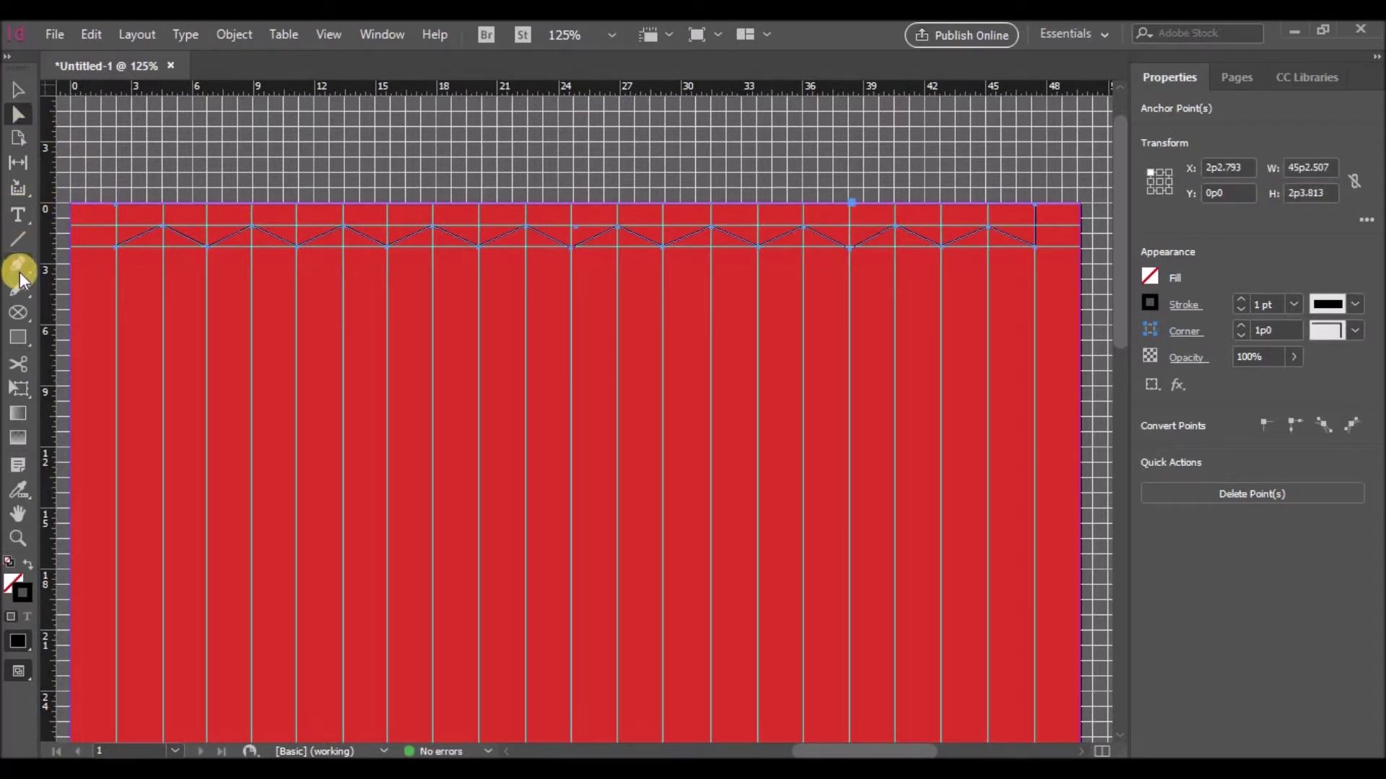
left_click(115, 209)
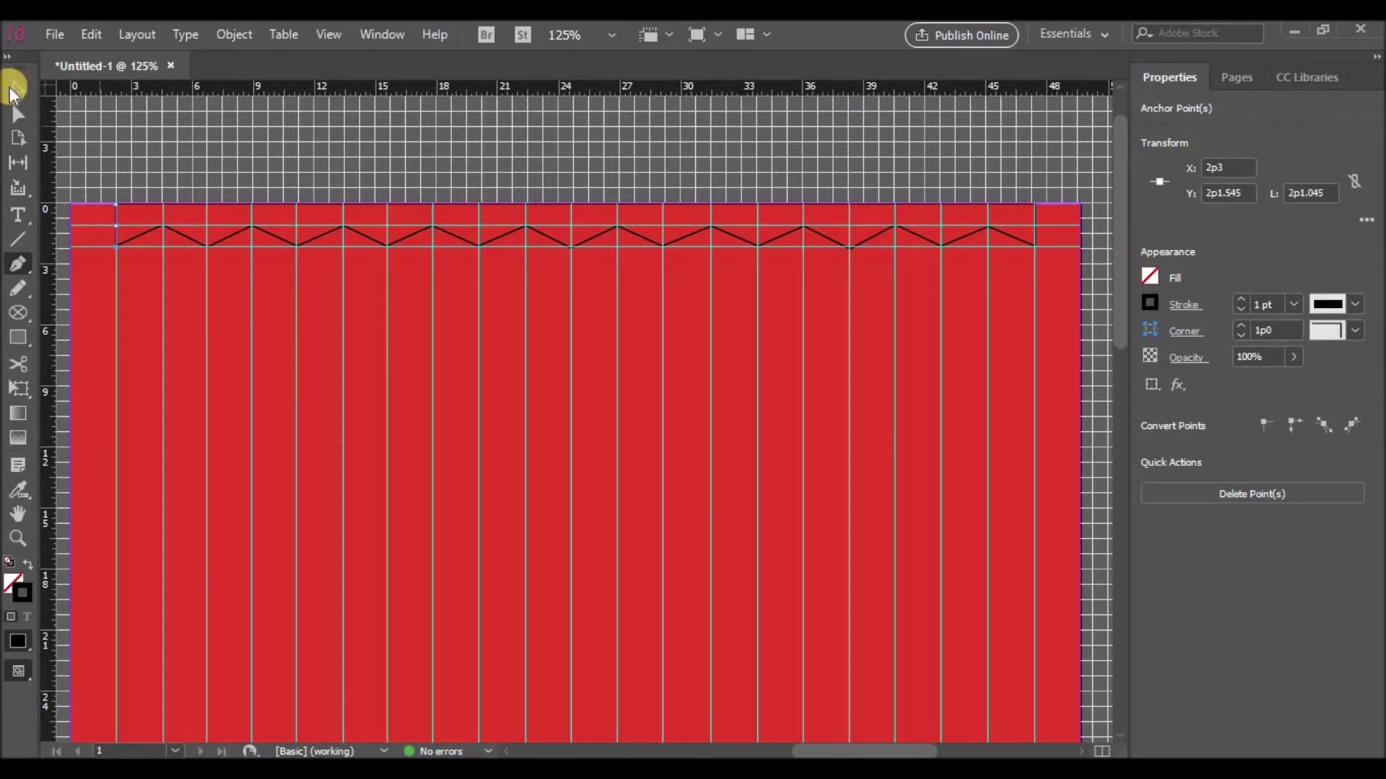
left_click(18, 91)
left_click(1150, 275)
left_click(947, 453)
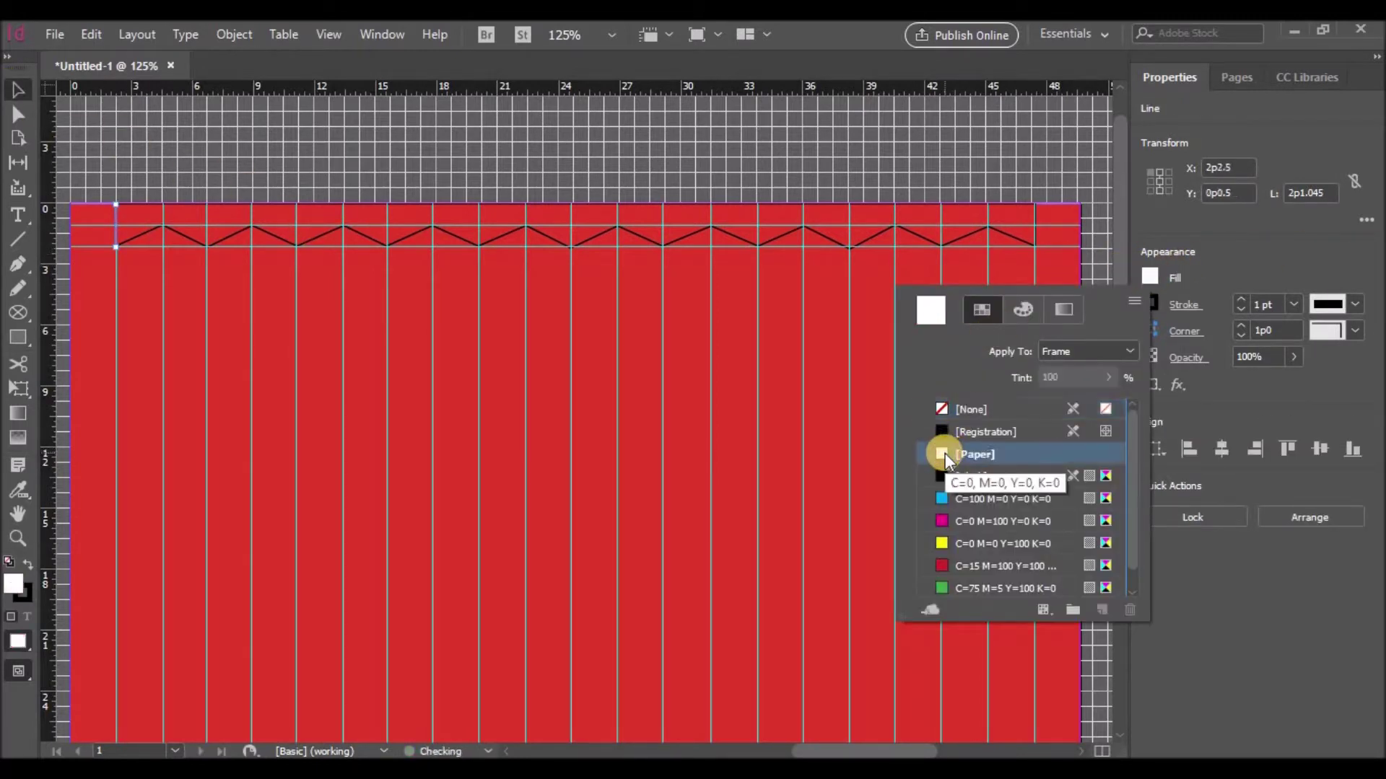
double_click(949, 453)
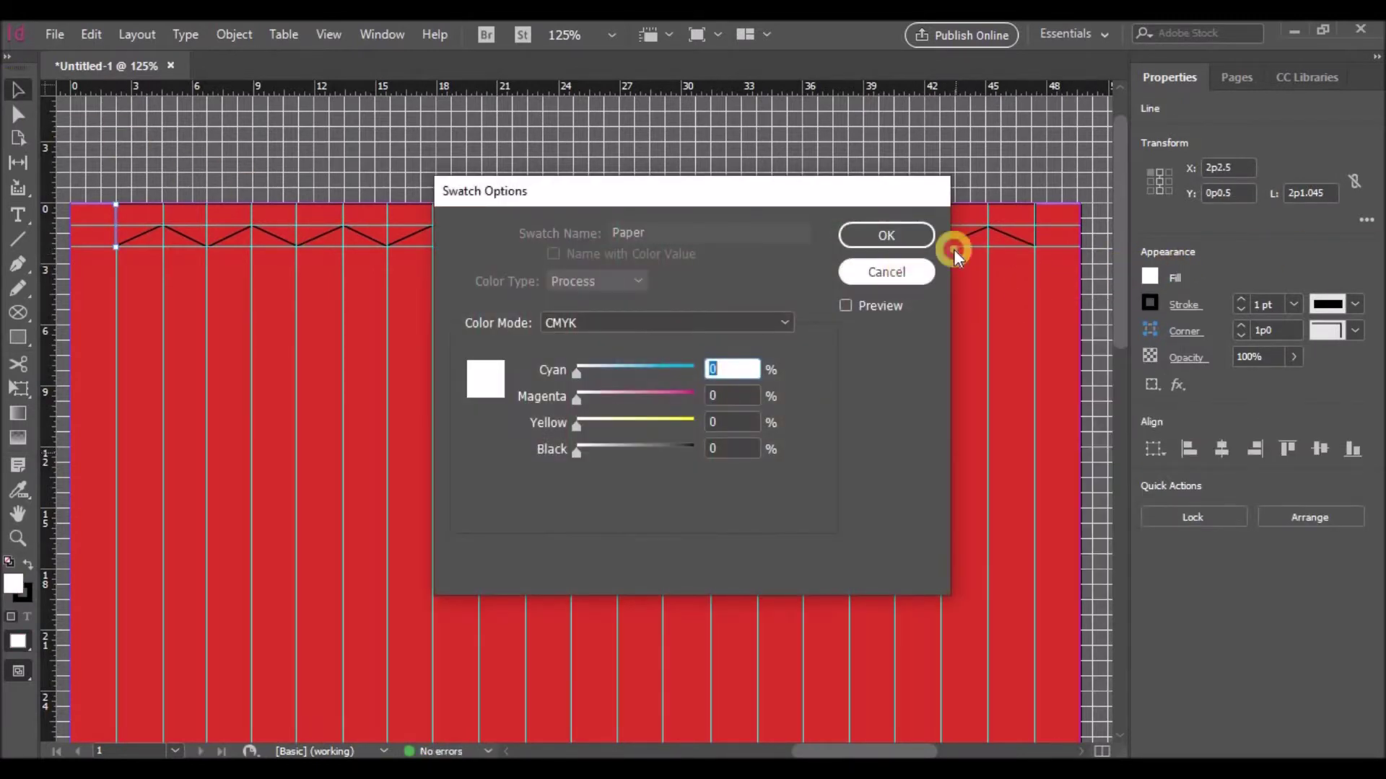
key("Return")
Fill the zigzag path with Paper and set its stroke to None.
left_click(997, 229)
left_click(1144, 278)
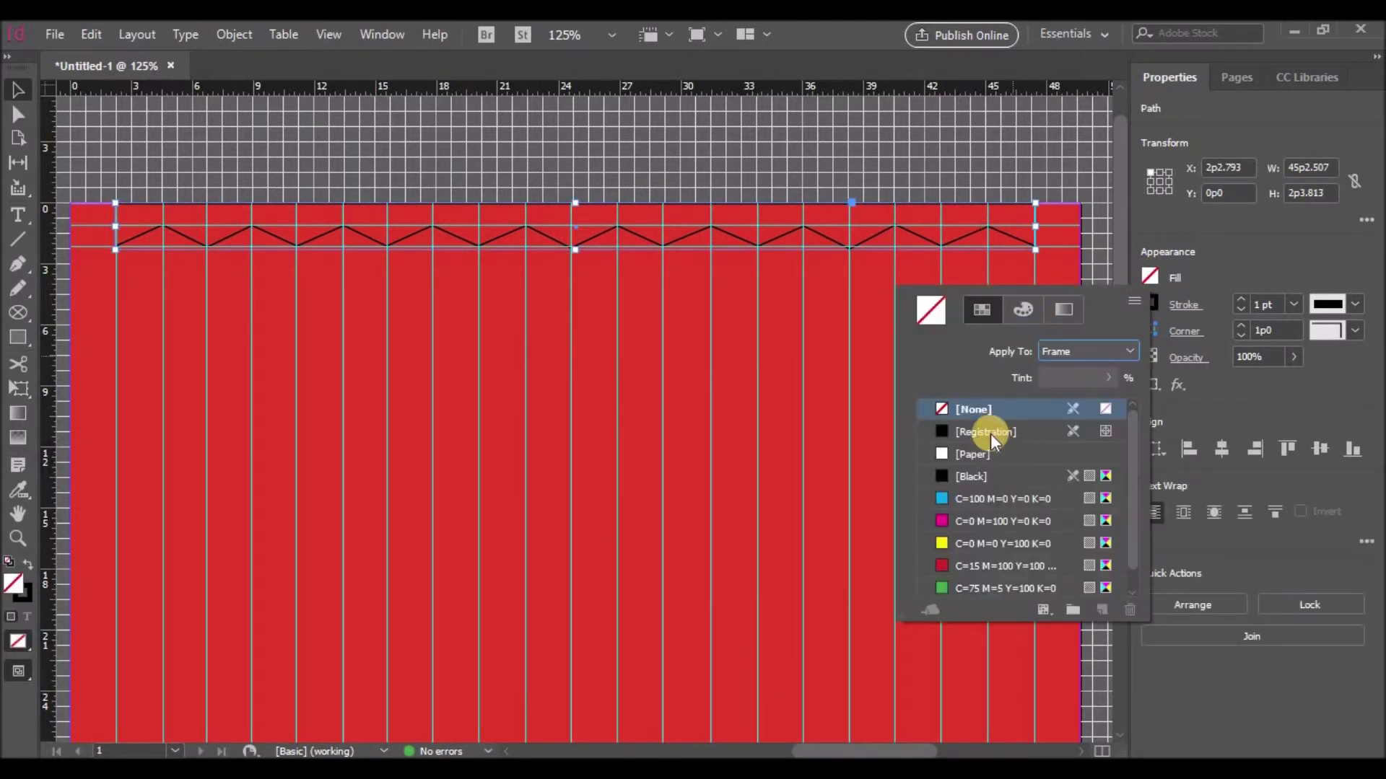
left_click(996, 448)
left_click(1149, 303)
left_click(955, 436)
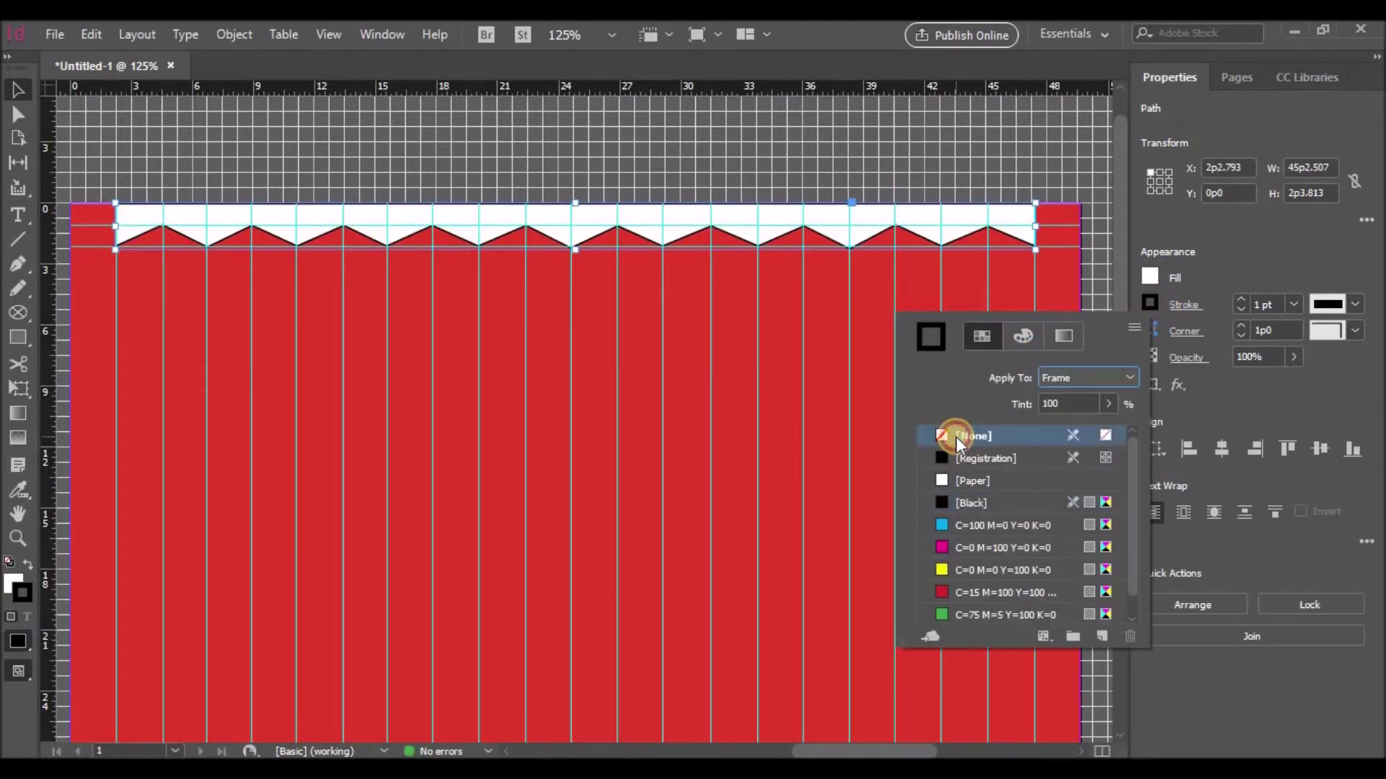
Move the zigzag strip to the page's left edge and narrow it to about 17p9 wide.
left_click(184, 225)
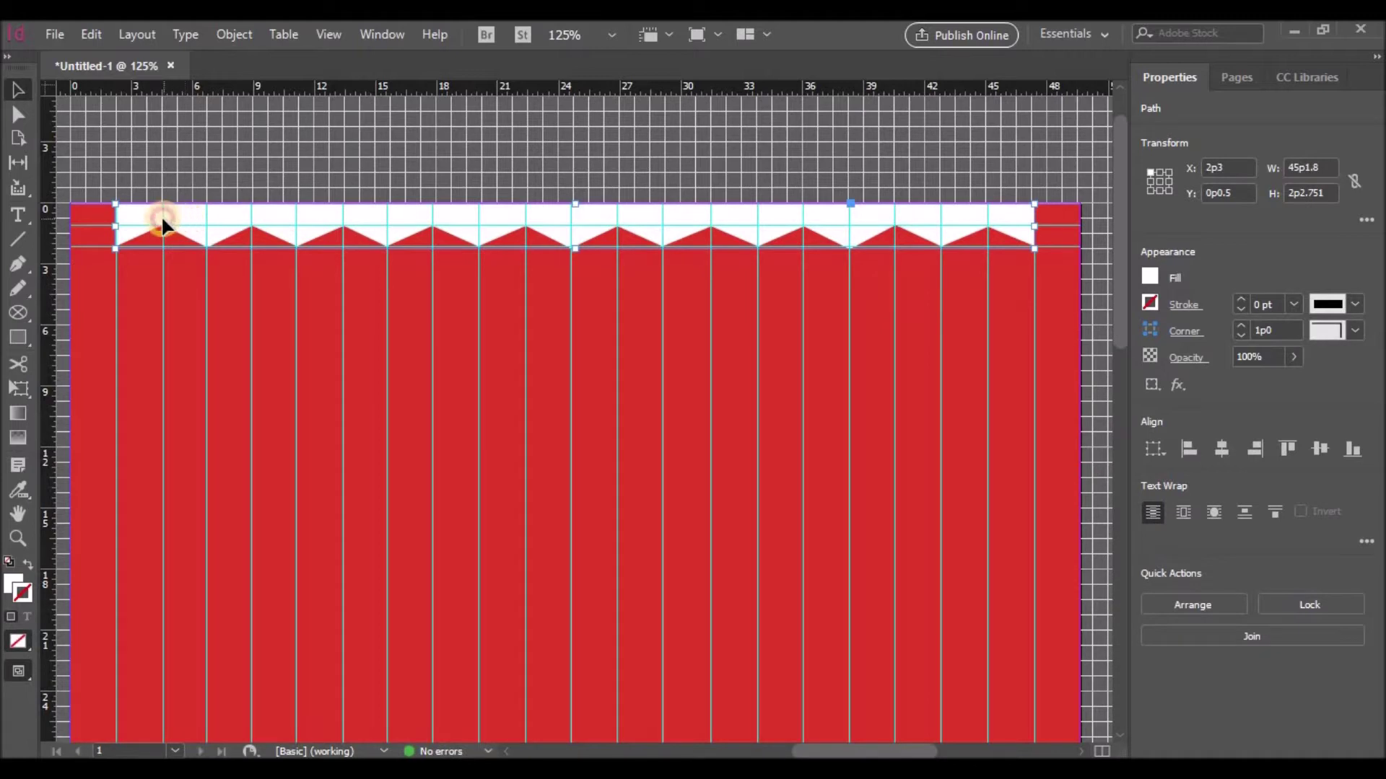
left_click_drag(176, 218, 130, 221)
left_click_drag(993, 226, 431, 226)
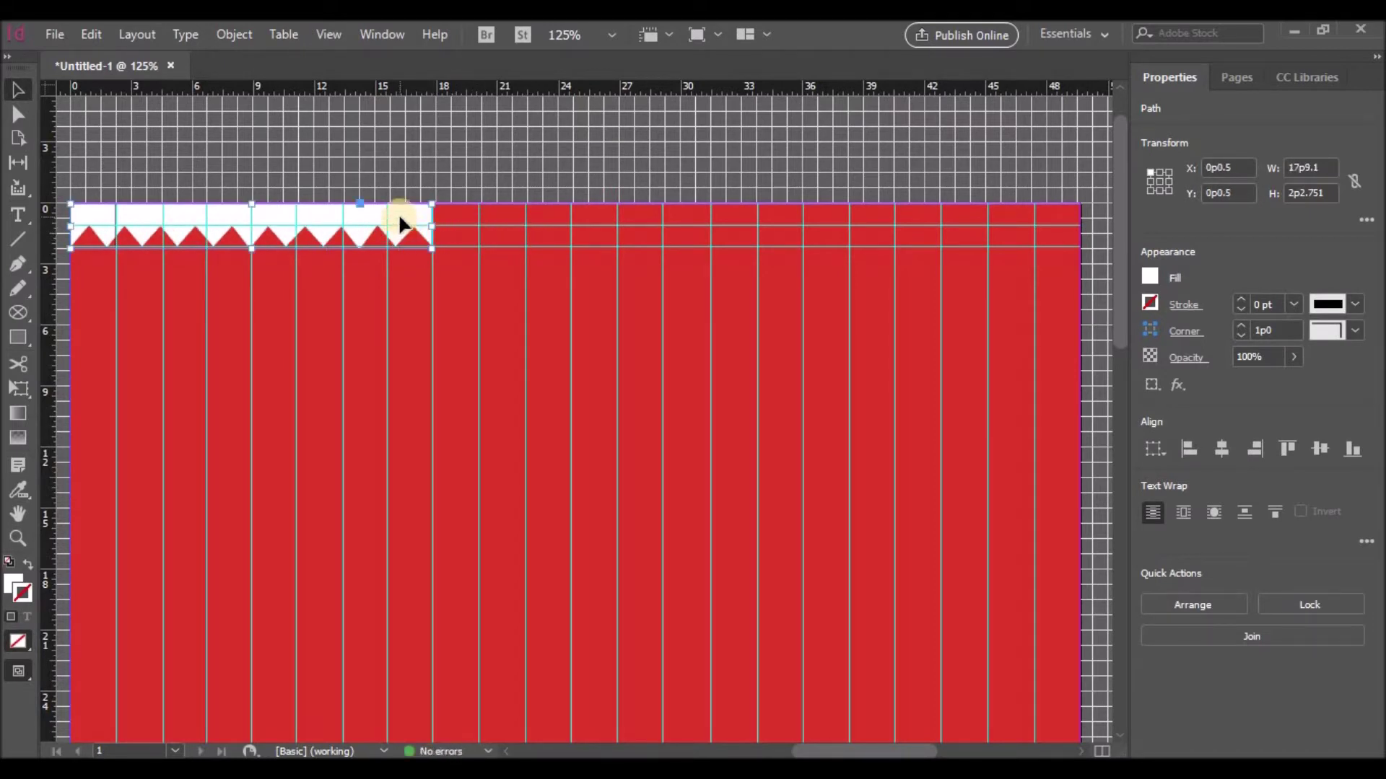
Hide the guides and the document grid.
right_click(493, 183)
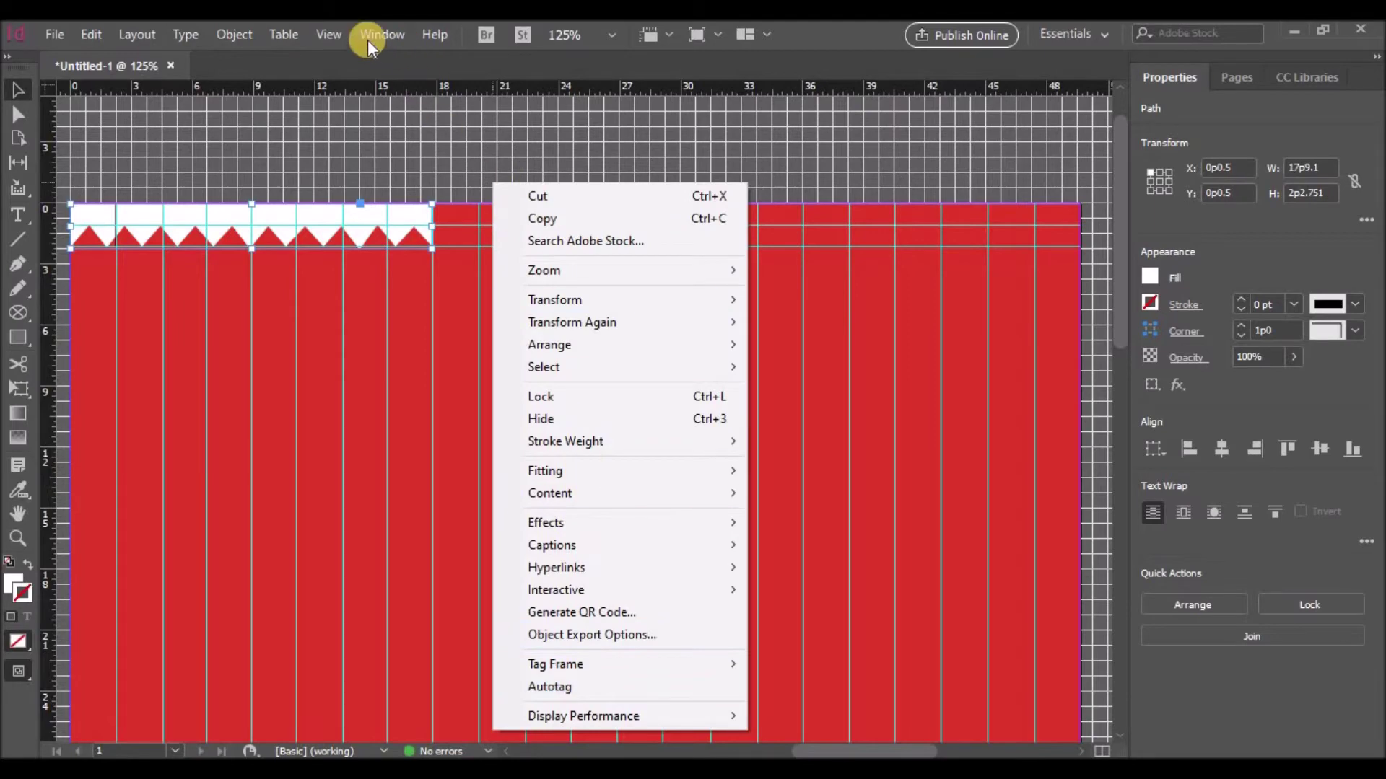
left_click(328, 34)
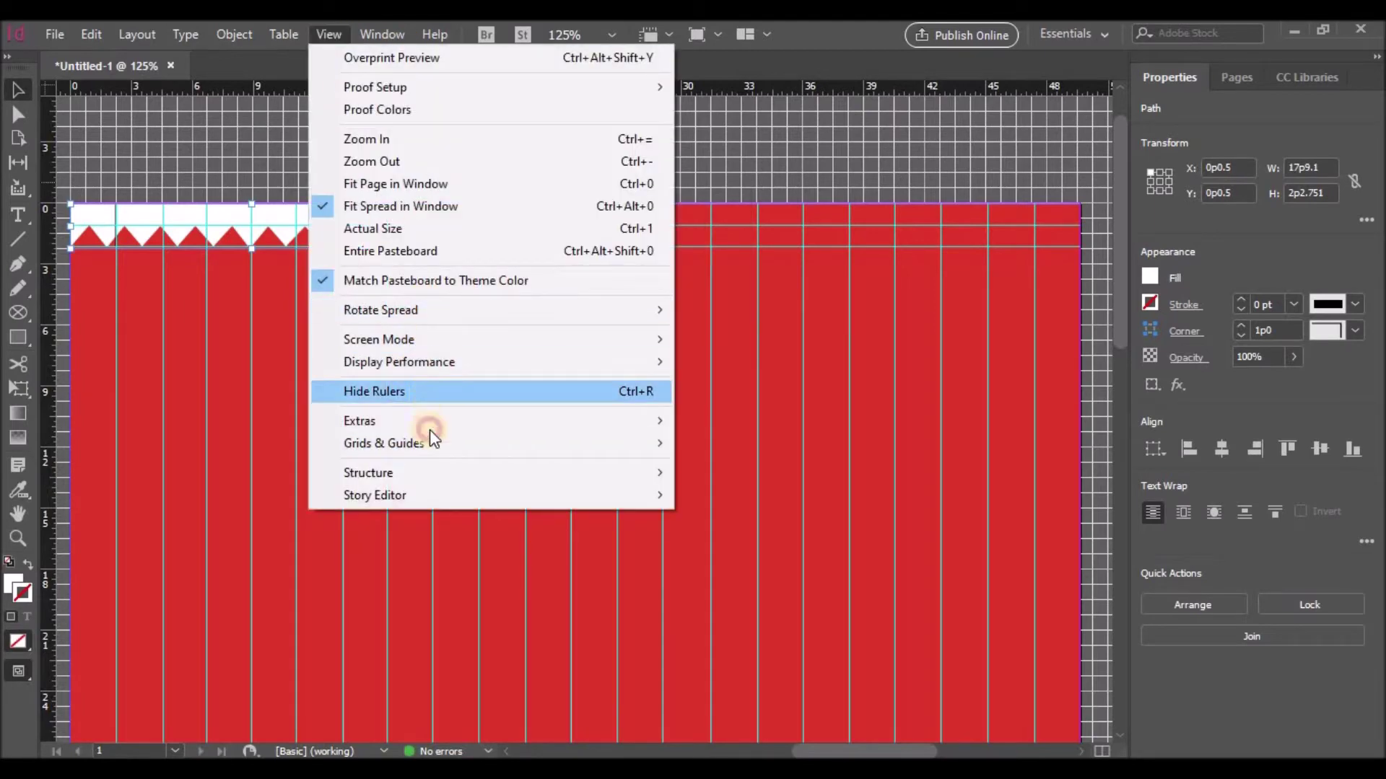
left_click(711, 445)
right_click(453, 166)
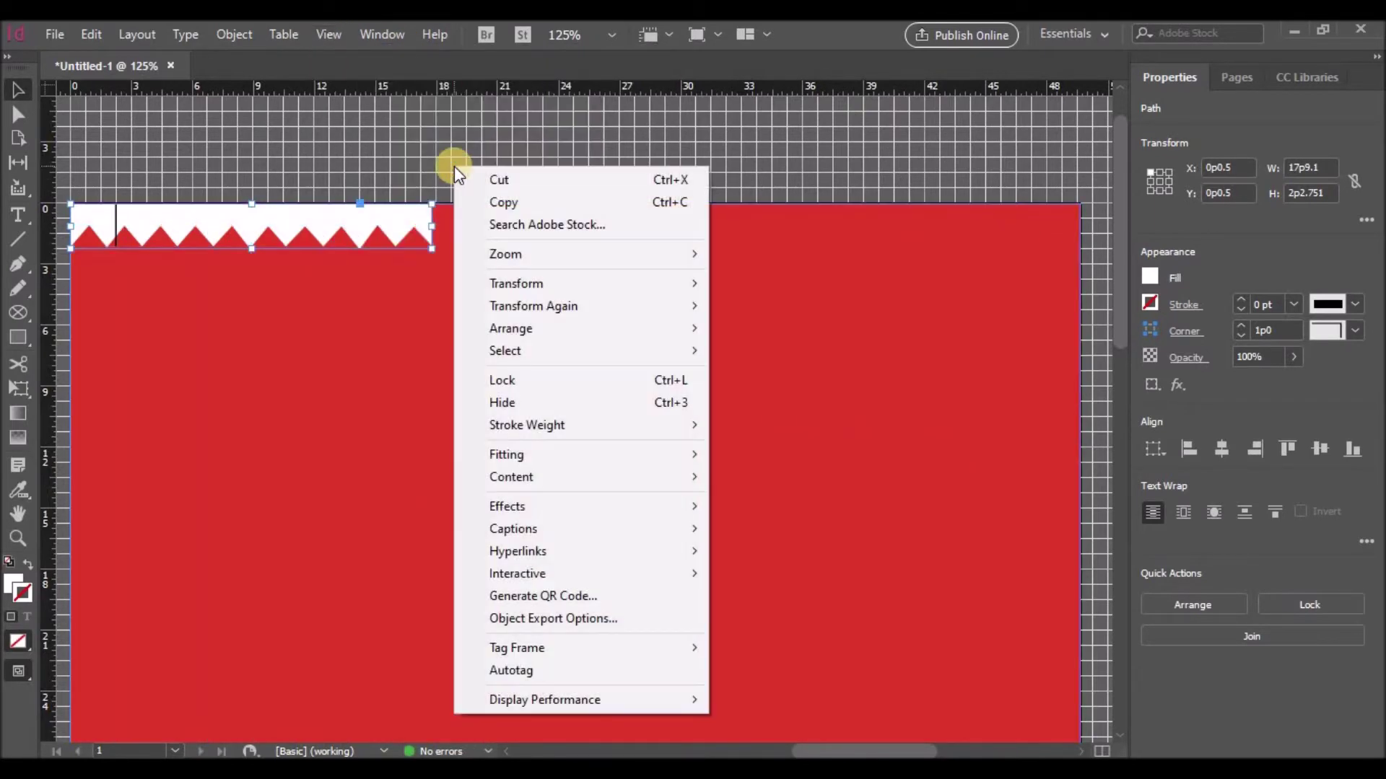
left_click(328, 34)
mouse_move(505, 443)
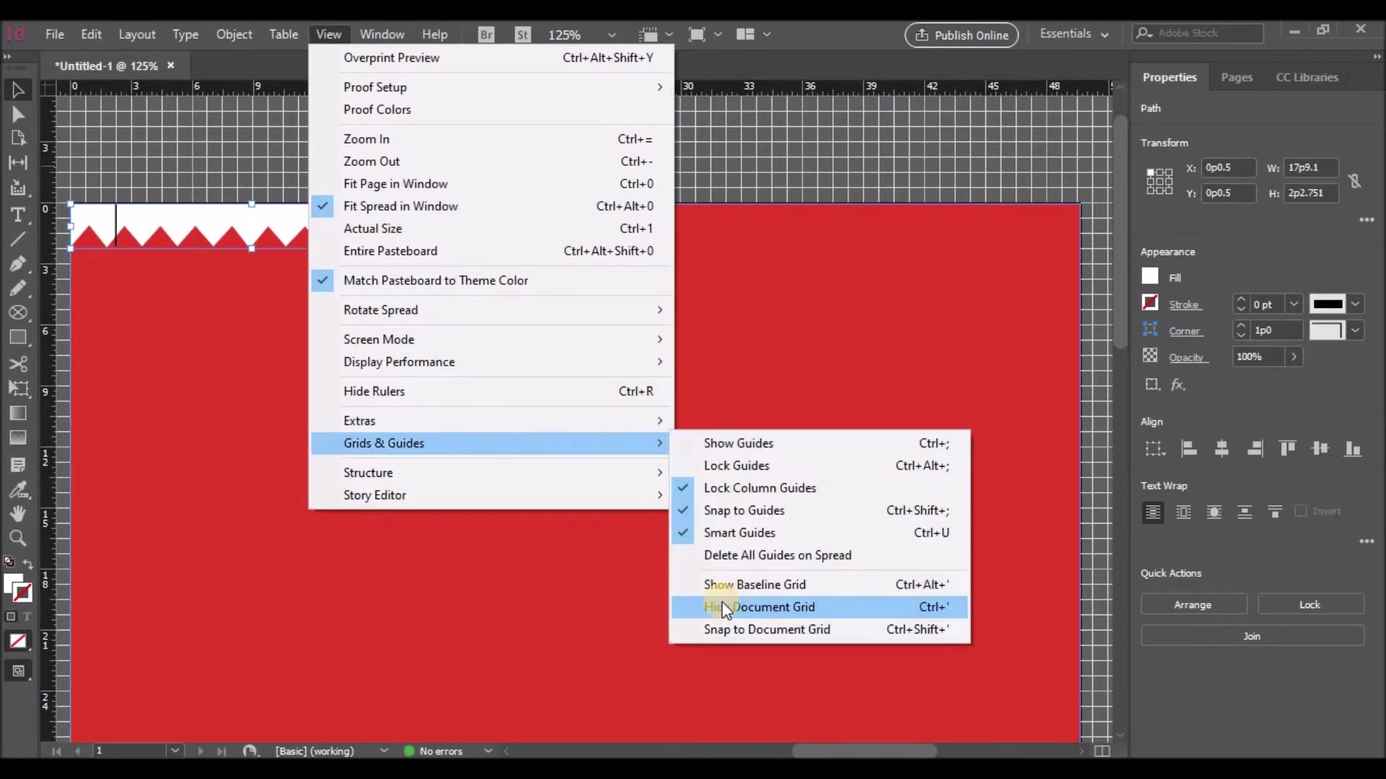
left_click(722, 607)
Delete the stray vertical line near the left end of the zigzag strip.
left_click(384, 157)
left_click(114, 223)
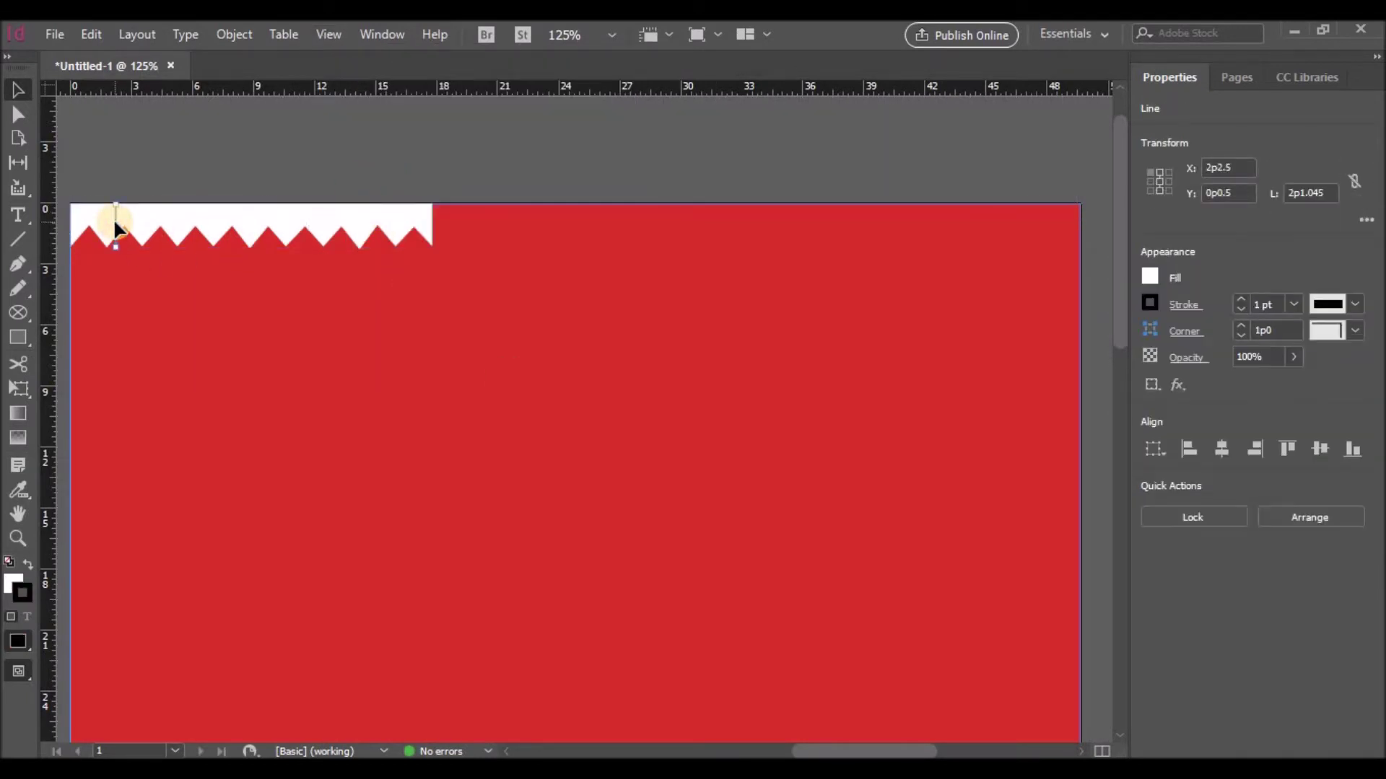
Duplicate the zigzag strip along the page's top edge and adjust the copies' widths to span the full page.
left_click(149, 229)
left_click_drag(149, 229, 859, 227)
left_click(799, 264)
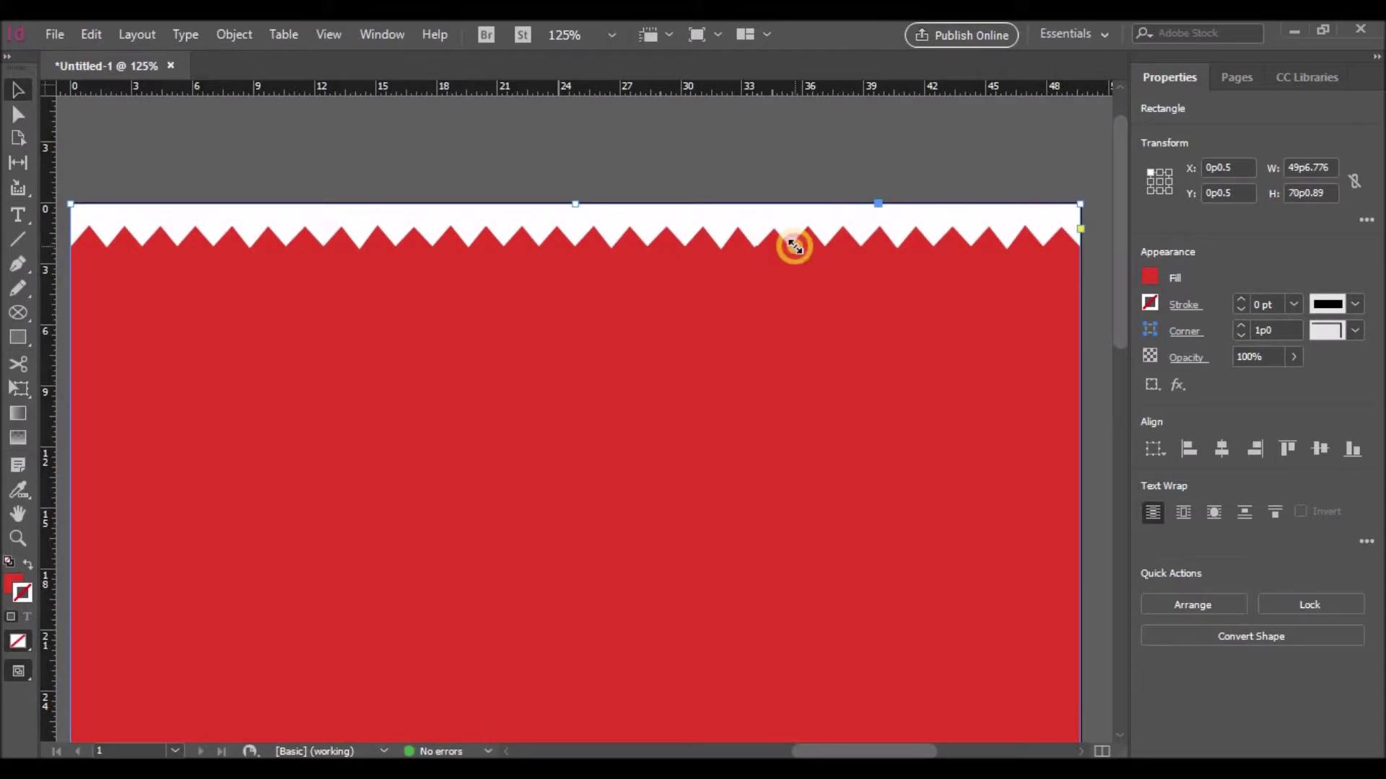
left_click(841, 228)
left_click(765, 231)
left_click(627, 243)
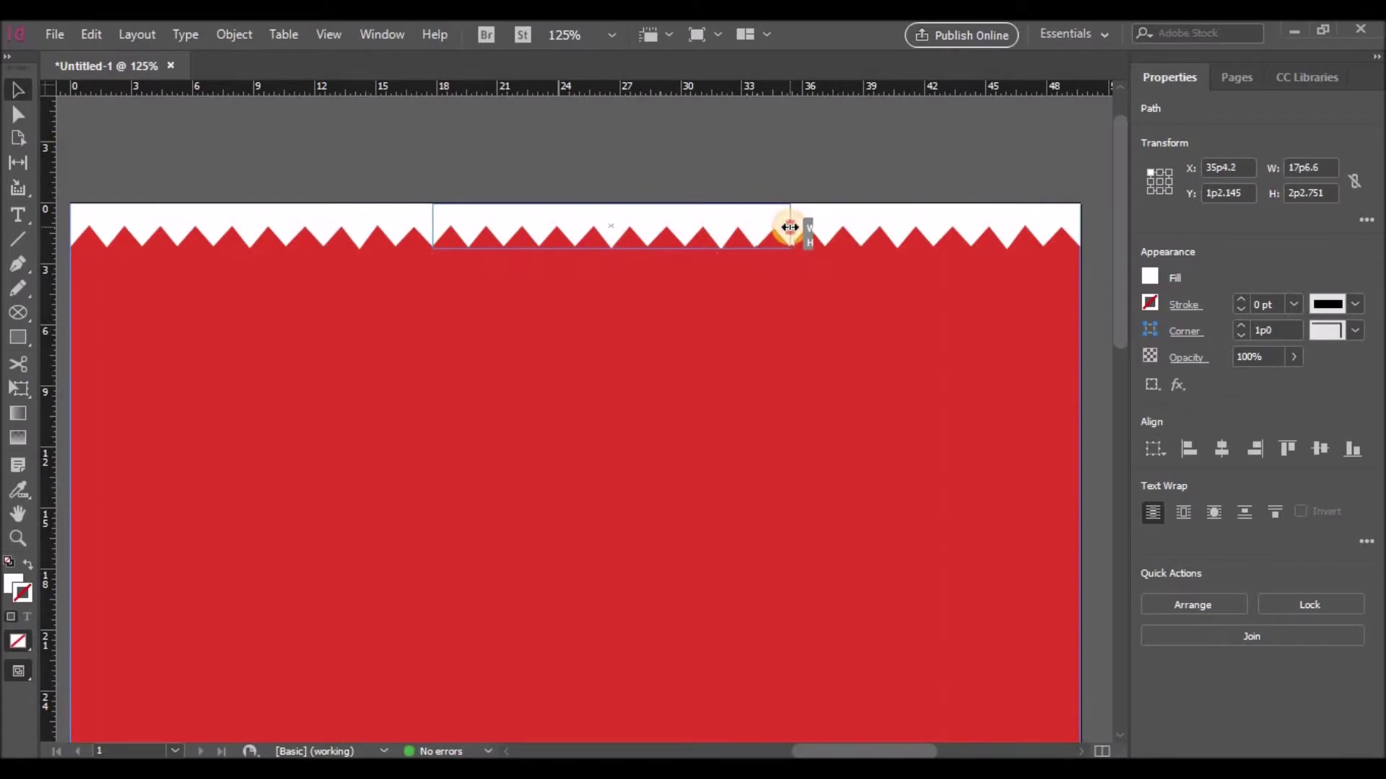
left_click(700, 303)
Duplicate the first zigzag strip, rotate the copy 90° counterclockwise and align it with the page's left edge, teeth facing inward.
scroll(700, 302, "down", 1)
left_click(359, 175)
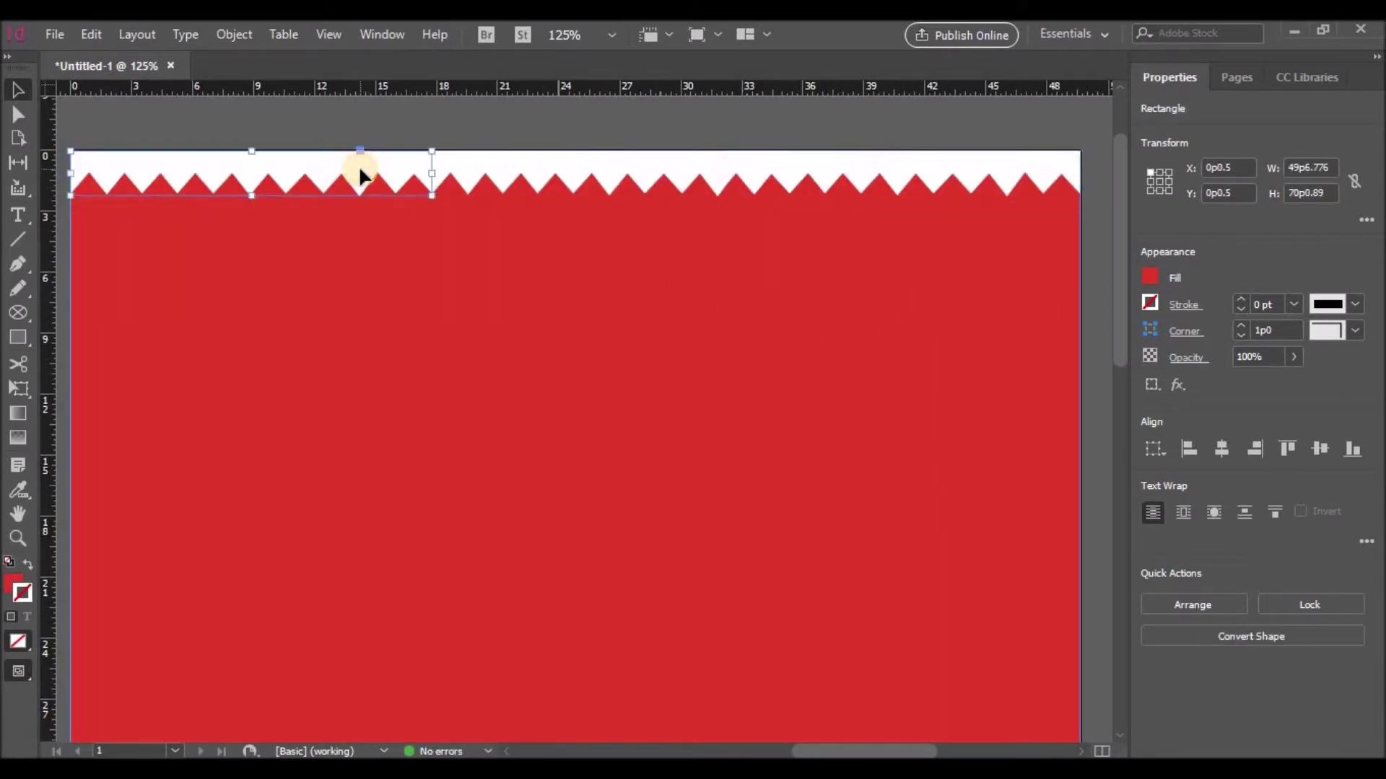
left_click_drag(361, 175, 388, 310)
right_click(388, 310)
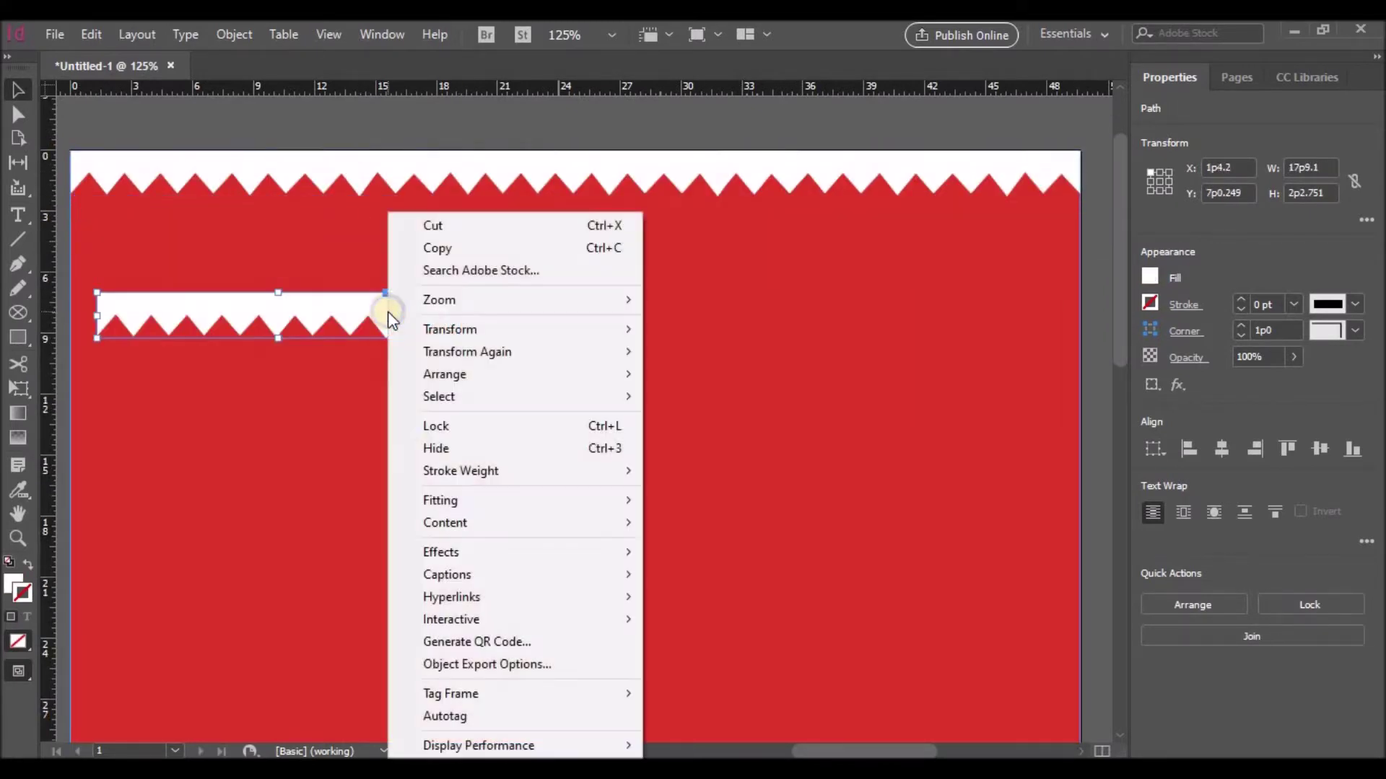
left_click(241, 412)
left_click(442, 312)
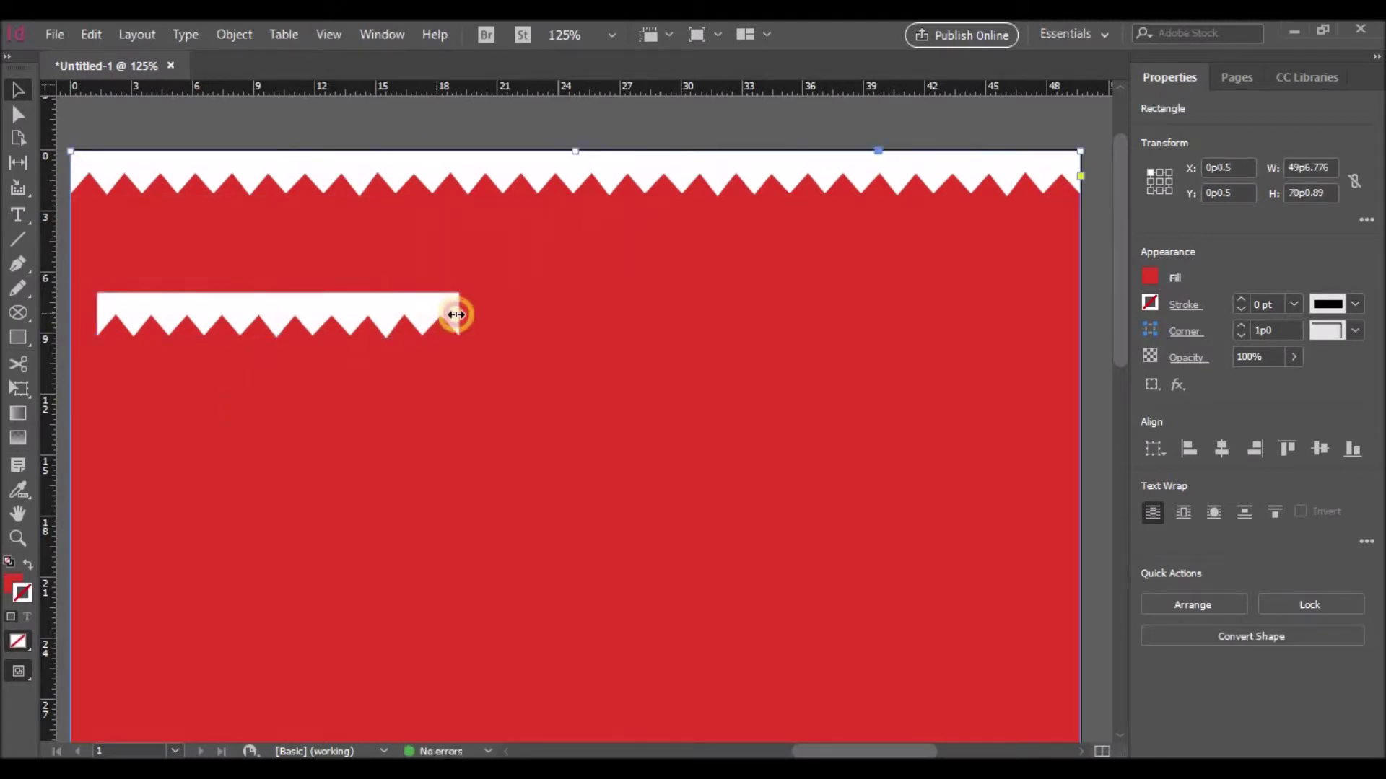
left_click_drag(465, 293, 234, 189)
left_click_drag(278, 309, 97, 333)
Duplicate the rotated zigzag strip three times end to end down the left edge to the page bottom.
scroll(150, 382, "down", 2)
scroll(149, 383, "down", 2)
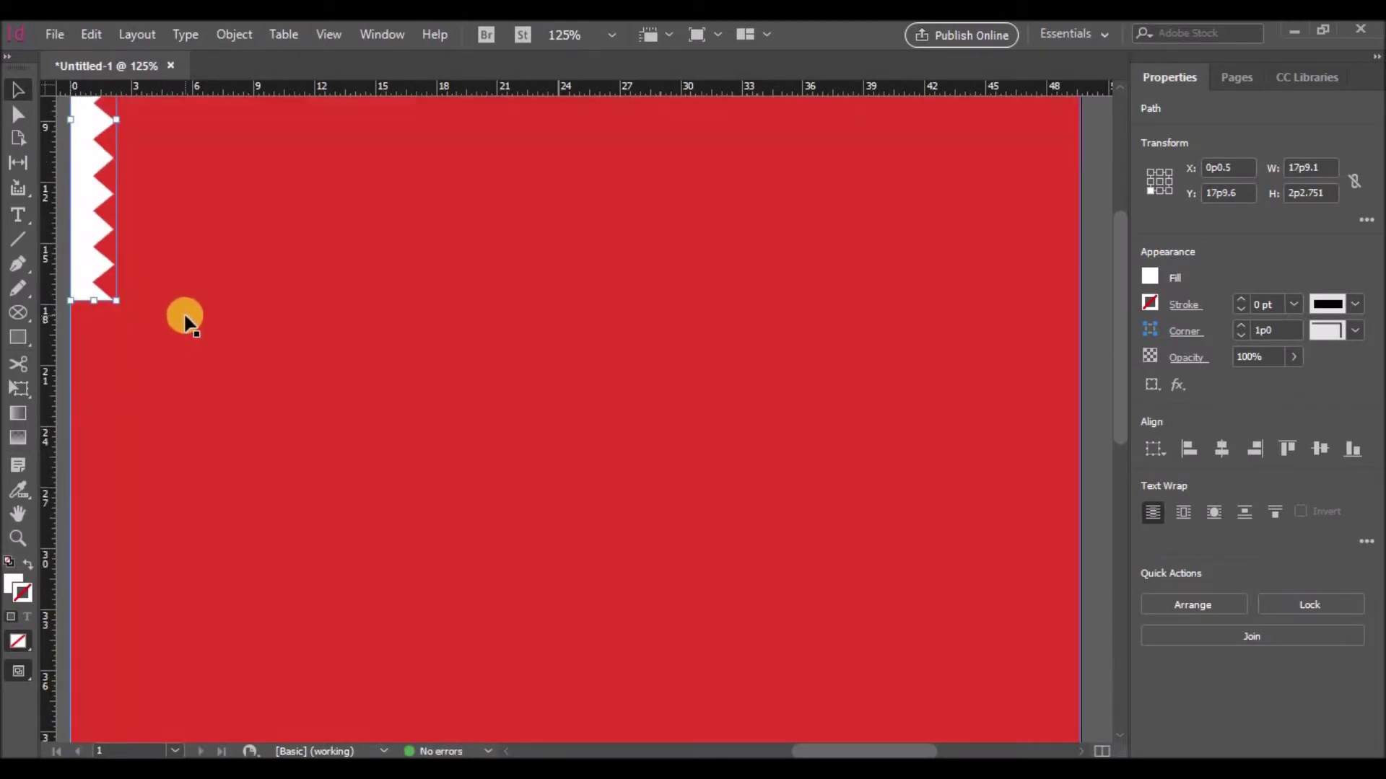
left_click_drag(80, 253, 83, 627)
scroll(260, 458, "down", 3)
left_click_drag(77, 383, 83, 700)
scroll(353, 315, "down", 3)
left_click_drag(90, 357, 90, 743)
scroll(210, 347, "down", 3)
scroll(402, 303, "down", 3)
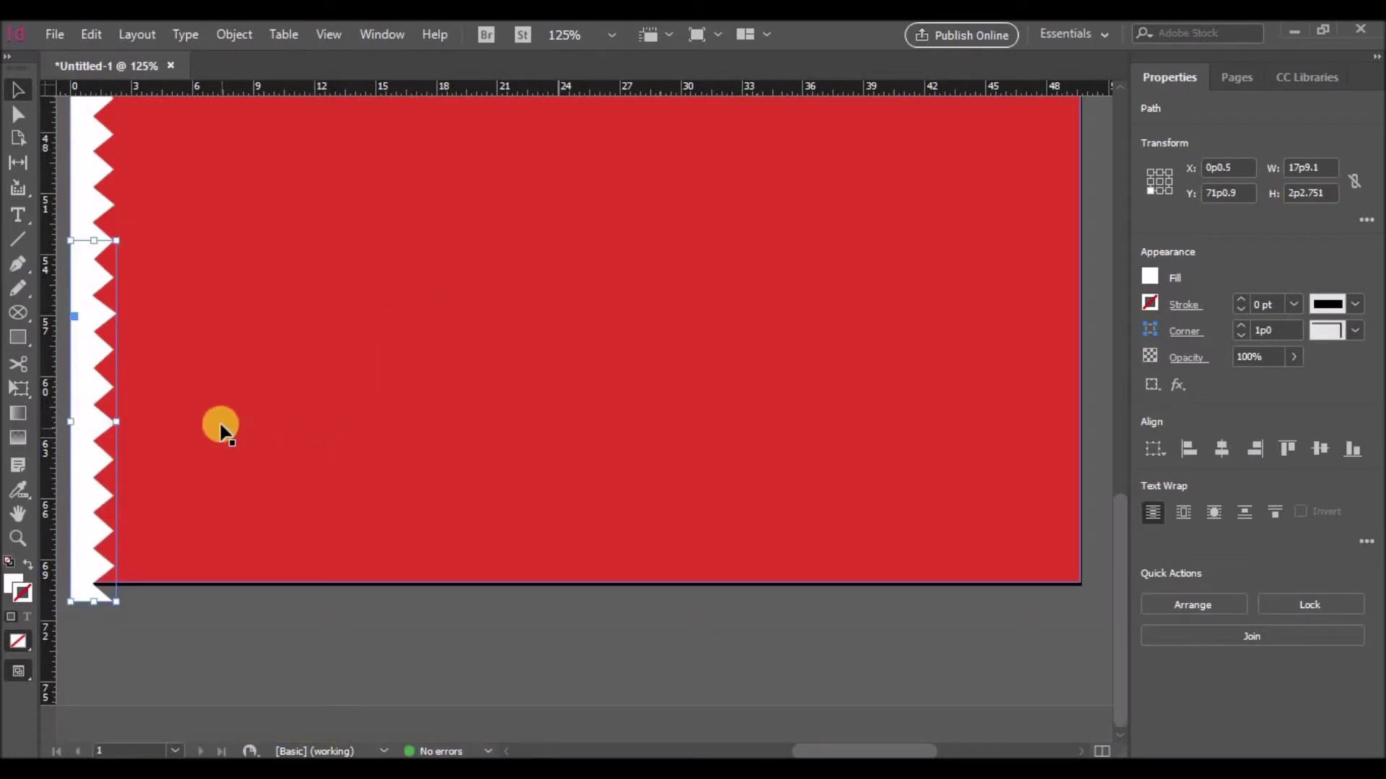
Move the lowest left-edge zigzag strip up to the page's bottom edge and shorten its upper end to meet the strip above.
scroll(220, 432, "up", 1)
left_click_drag(91, 446, 92, 432)
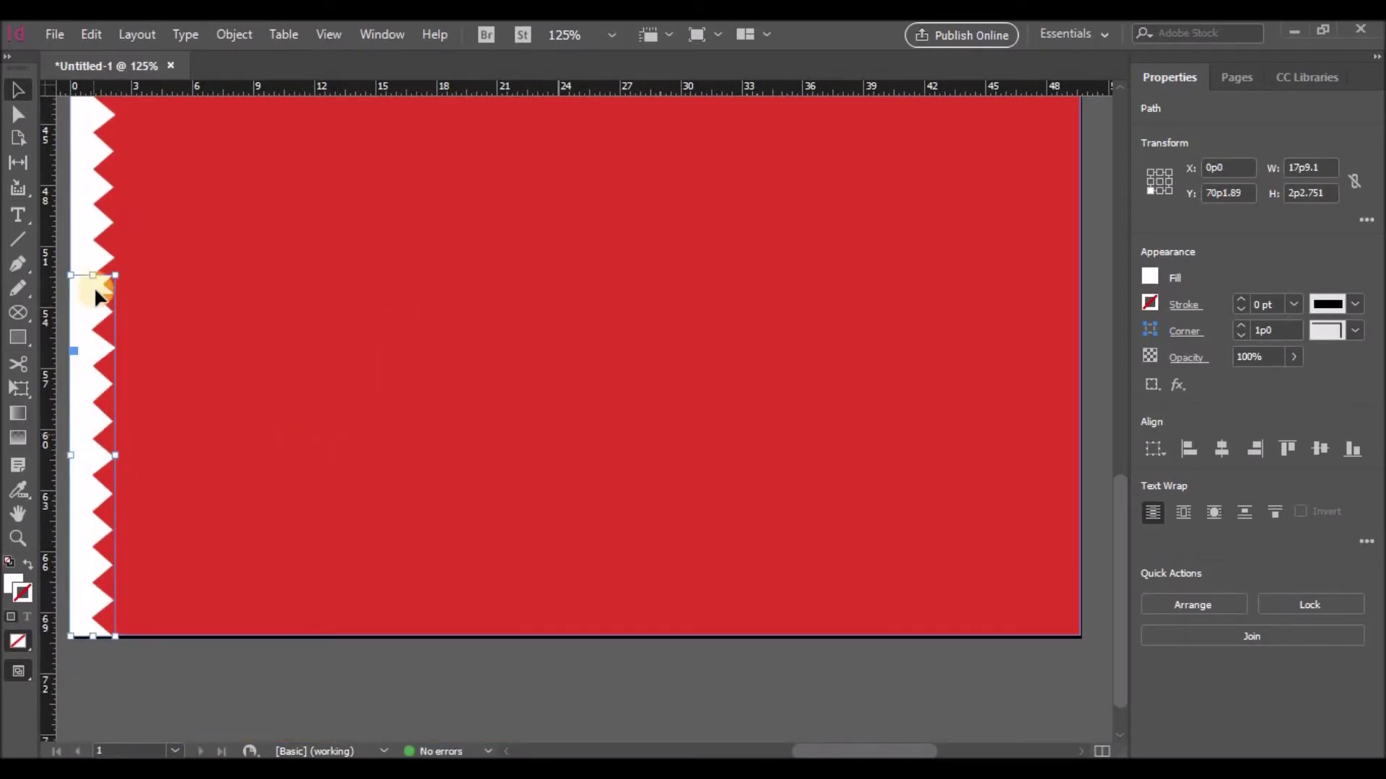
left_click_drag(92, 279, 94, 293)
left_click(257, 288)
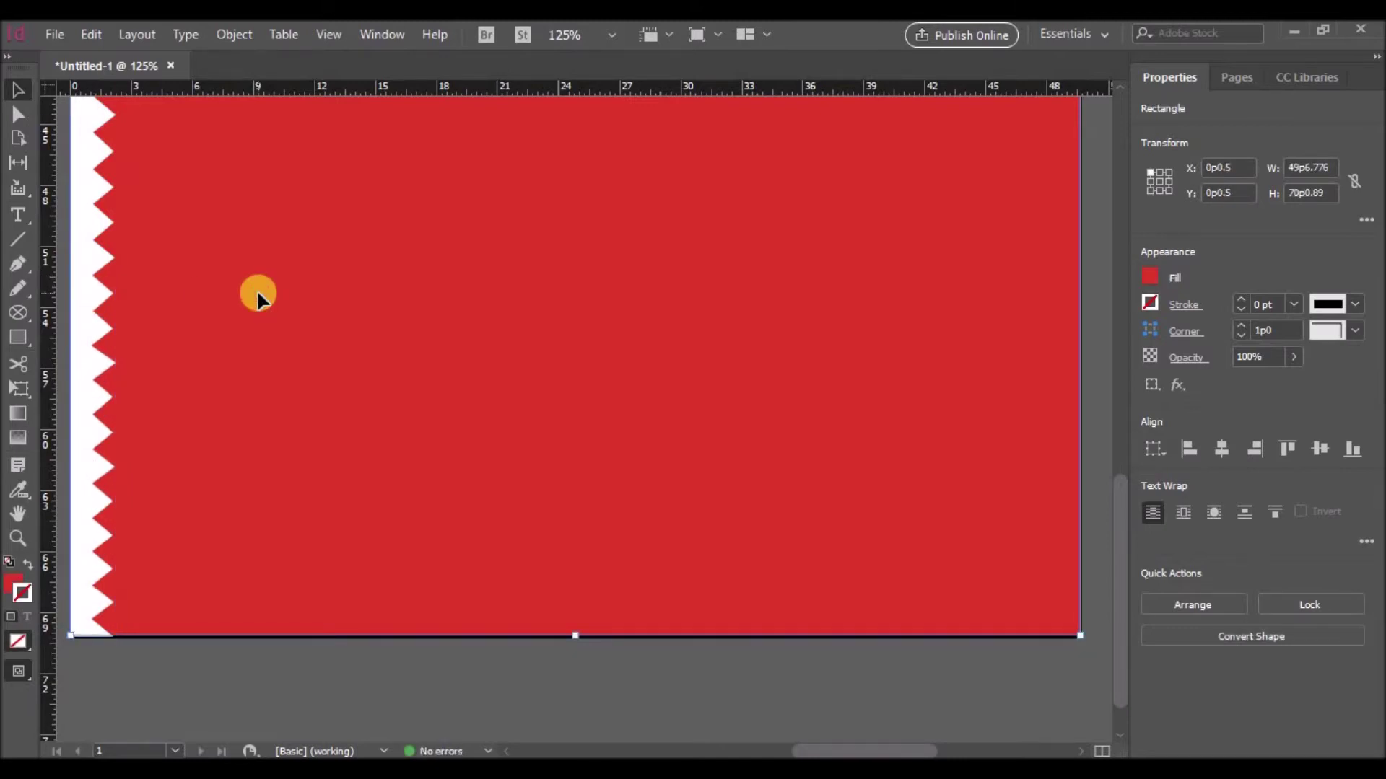
Duplicate the zigzag strip, turn its teeth upward and repeat it end to end across the page's bottom edge.
left_click_drag(84, 196, 351, 480)
left_click(361, 218)
left_click_drag(337, 210, 202, 429)
left_click_drag(365, 396, 664, 633)
scroll(664, 505, "down", 2)
left_click_drag(692, 586, 967, 570)
left_click(778, 586)
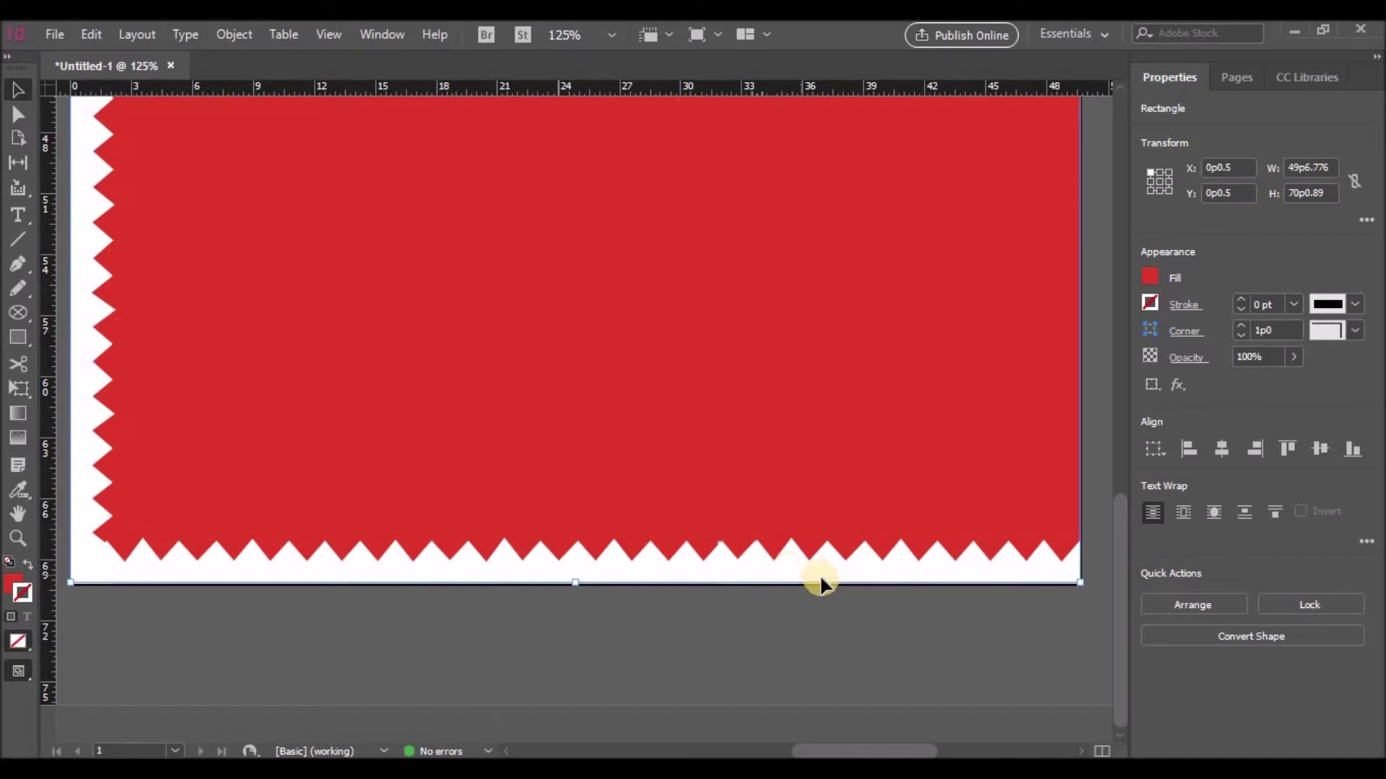
Duplicate a zigzag strip, turn its teeth inward and repeat it end to end down the page's right edge to the bottom corner.
key("ctrl+minus")
key("ctrl+minus")
key("ctrl+minus")
left_click(739, 644)
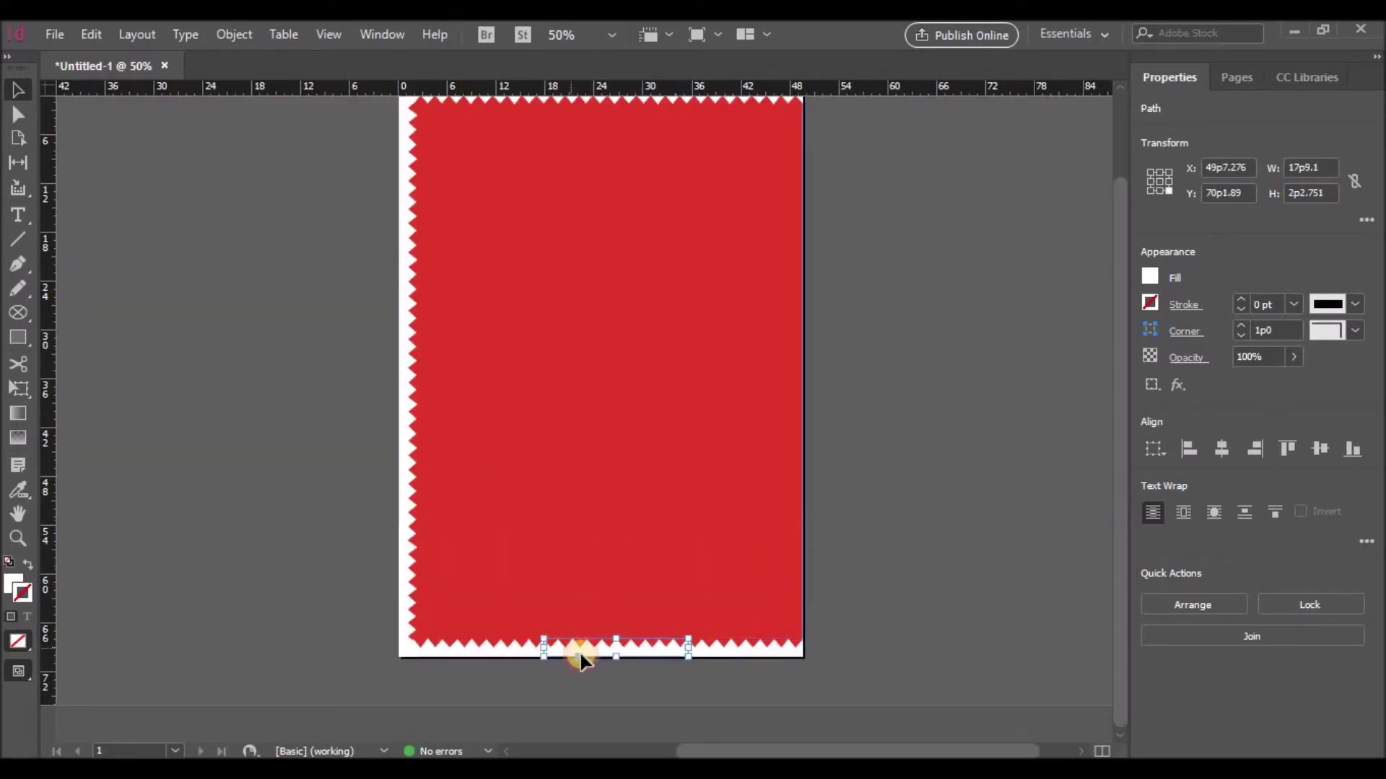
left_click_drag(407, 473, 667, 469)
right_click(667, 469)
left_click(617, 449)
left_click(664, 370)
left_click_drag(665, 370, 597, 554)
left_click_drag(669, 451, 796, 366)
scroll(795, 309, "up", 2)
scroll(820, 217, "down", 2)
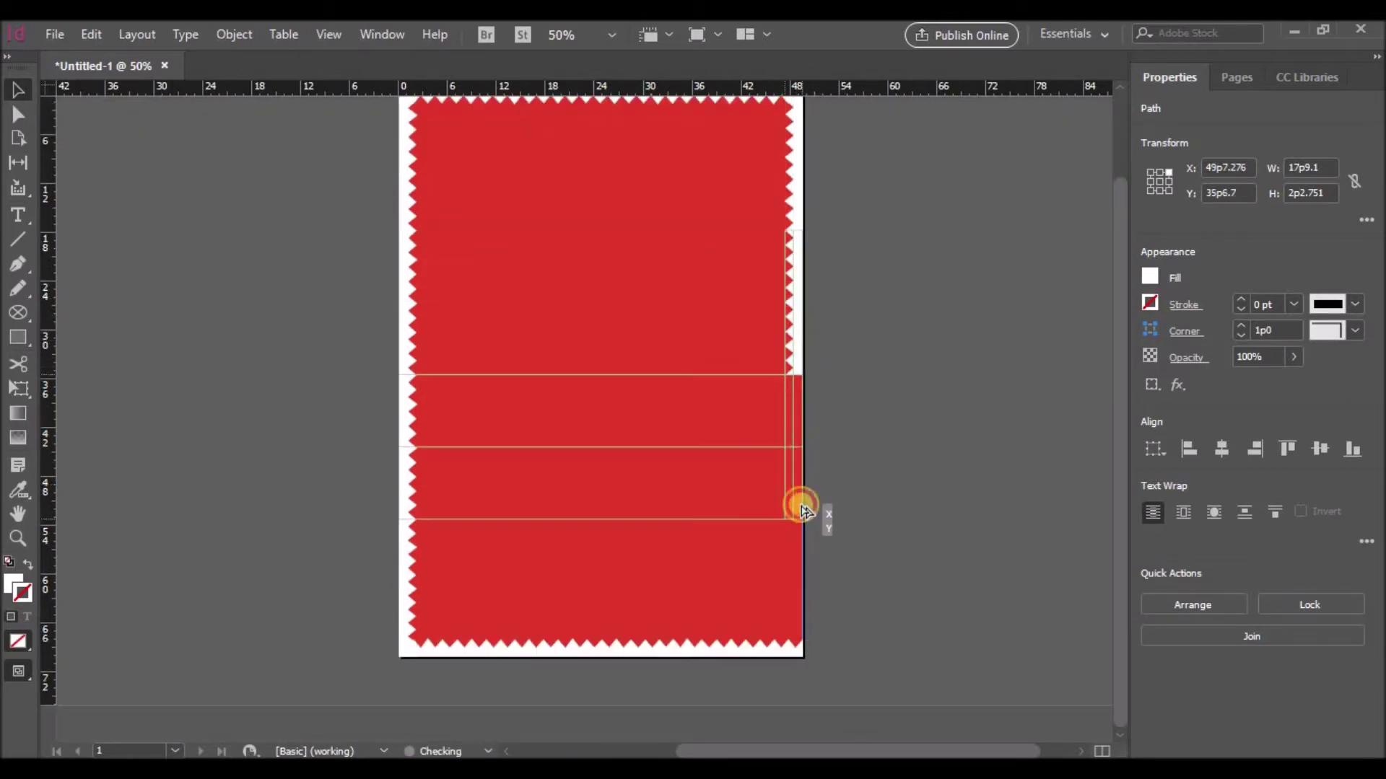
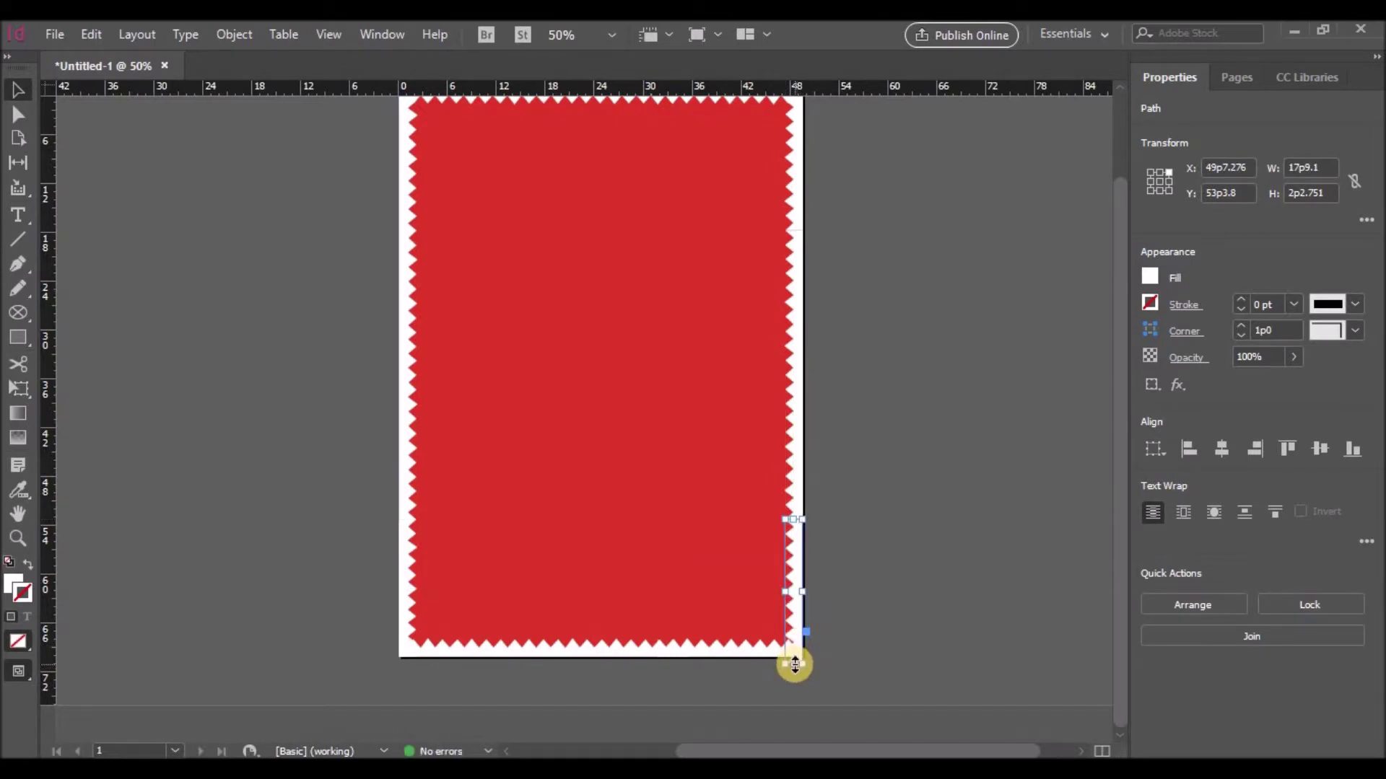
left_click(851, 646)
Place the cartoon santa claus elk riding_4044749 image at the page's centre in a frame about 25p wide.
scroll(609, 378, "right", 2)
left_click(54, 34)
left_click(79, 315)
left_click(591, 292)
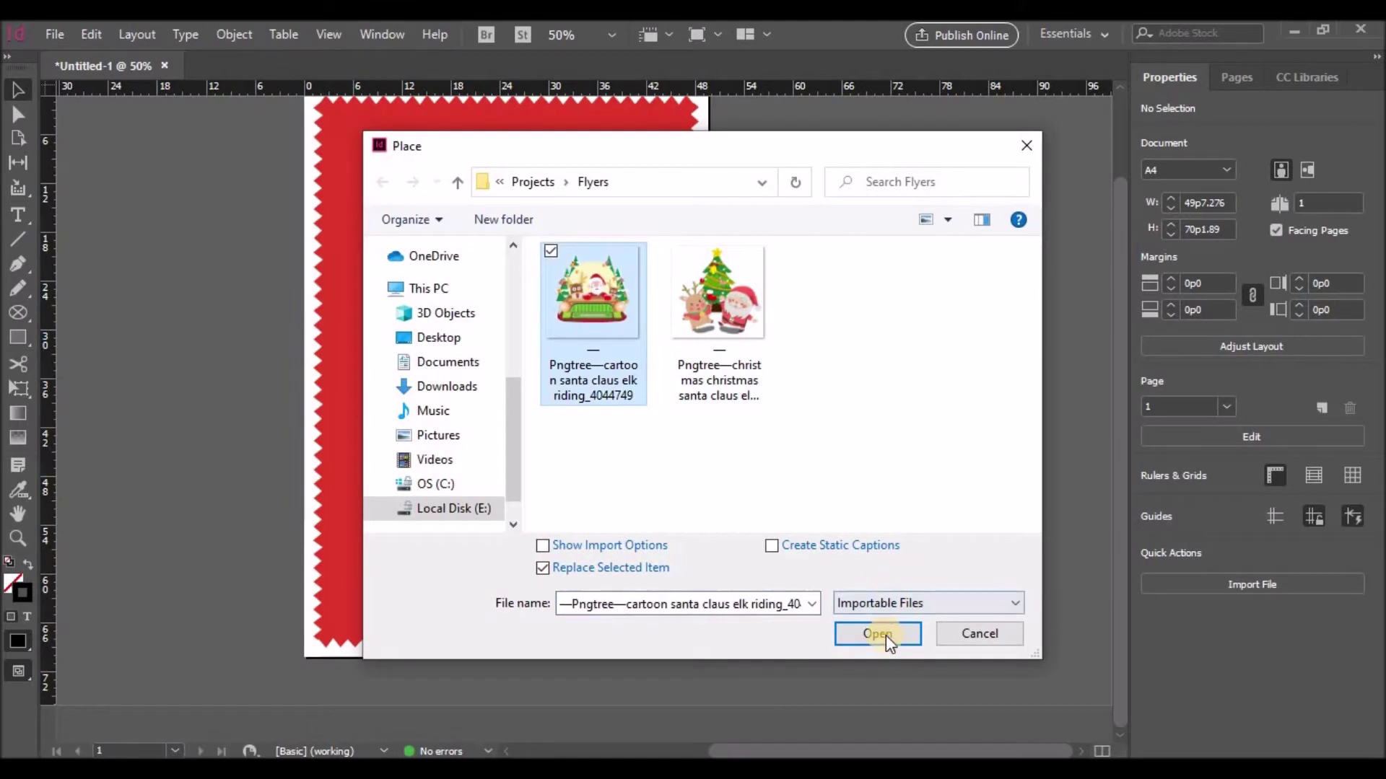
left_click(877, 634)
left_click_drag(398, 268, 601, 463)
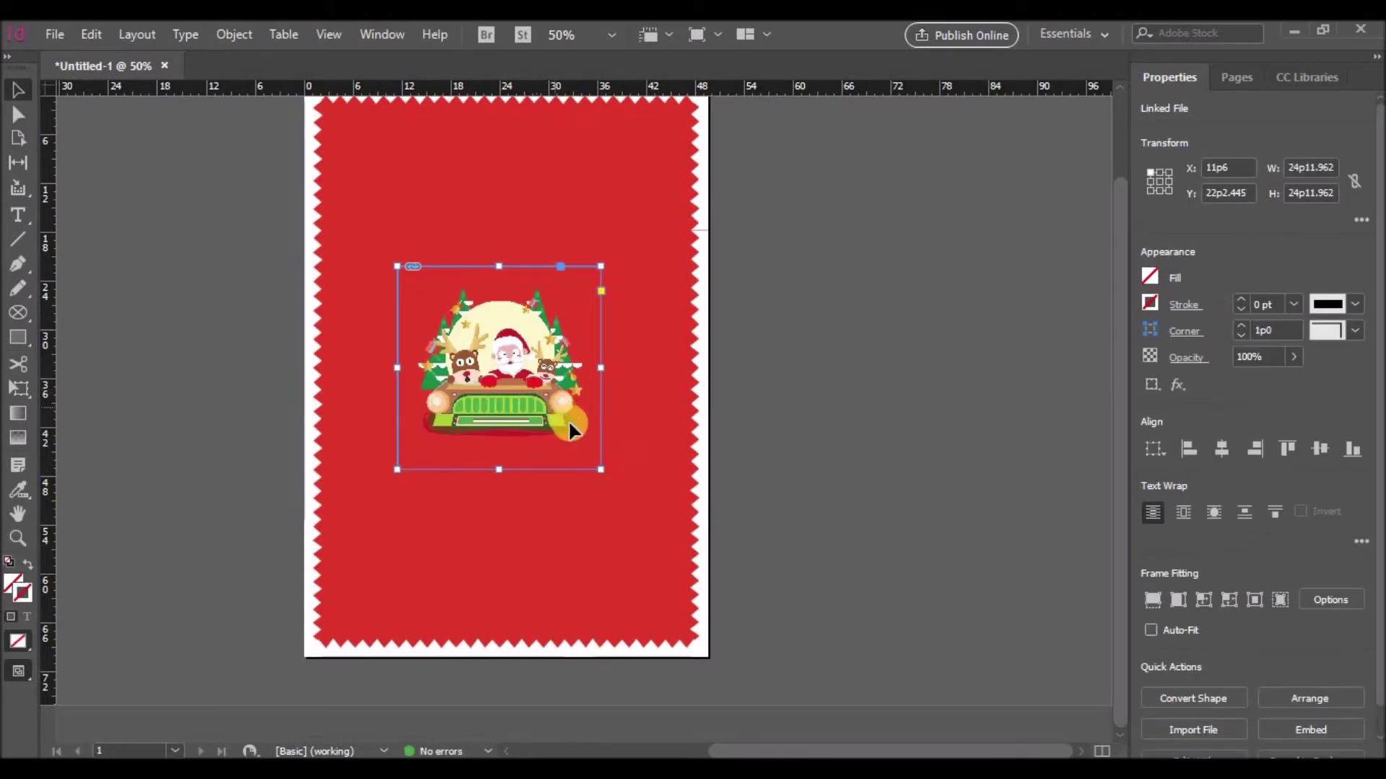
Draw a full-width rectangle about 21p2 high up from the page's bottom edge and set its stroke to None.
key("ctrl+equal")
left_click(409, 485)
left_click(13, 338)
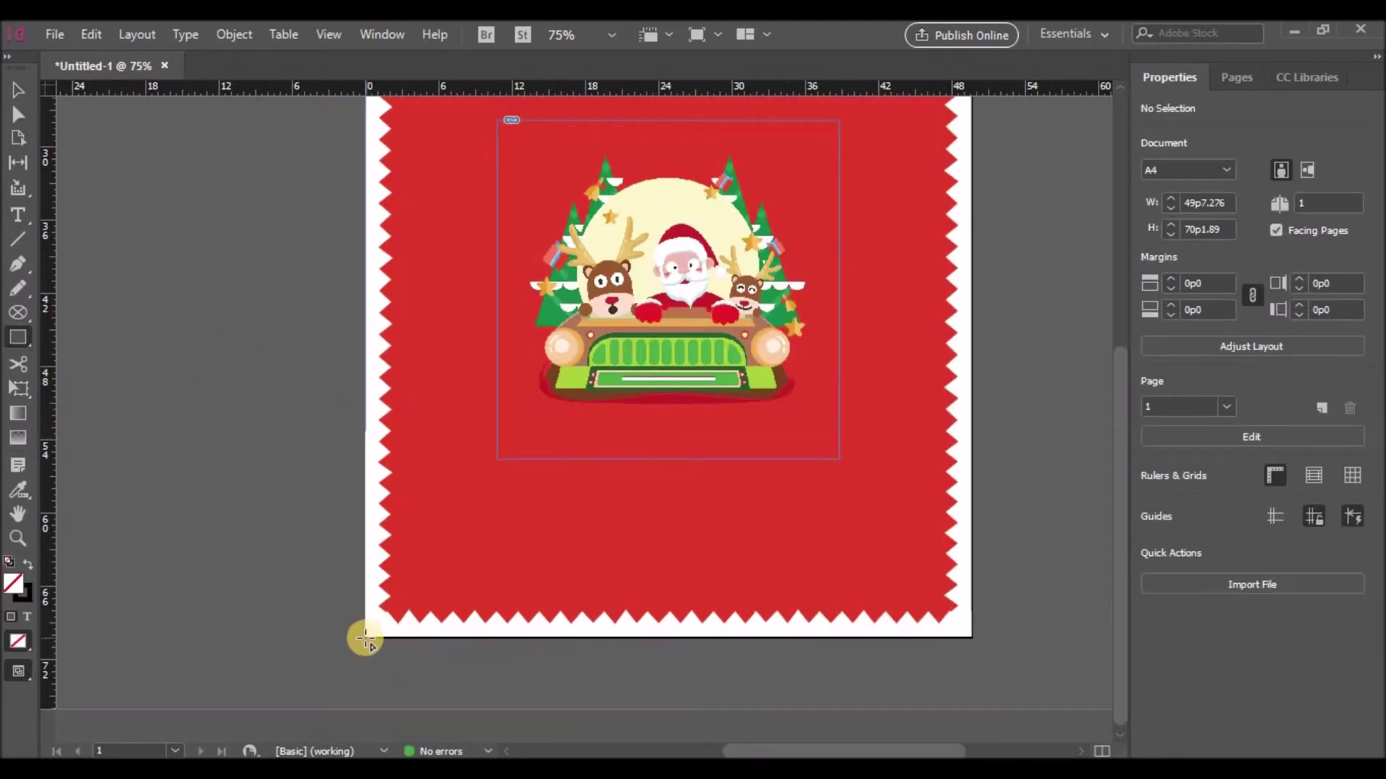
mouse_move(365, 638)
left_mouse_down()
mouse_move(733, 519)
mouse_move(974, 377)
left_mouse_up()
left_click(1147, 304)
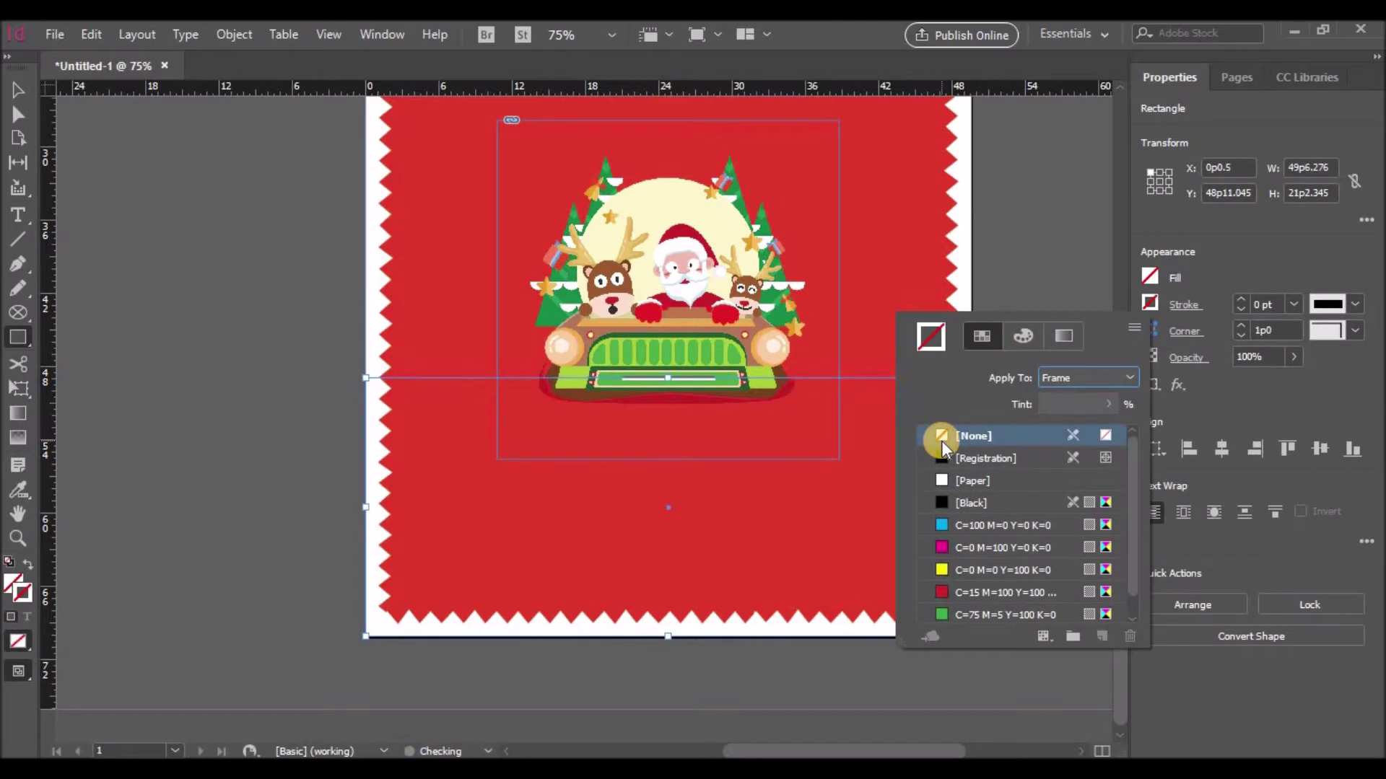
left_click(941, 437)
Fill the lower rectangle with the red colour #d10000.
left_click(1152, 275)
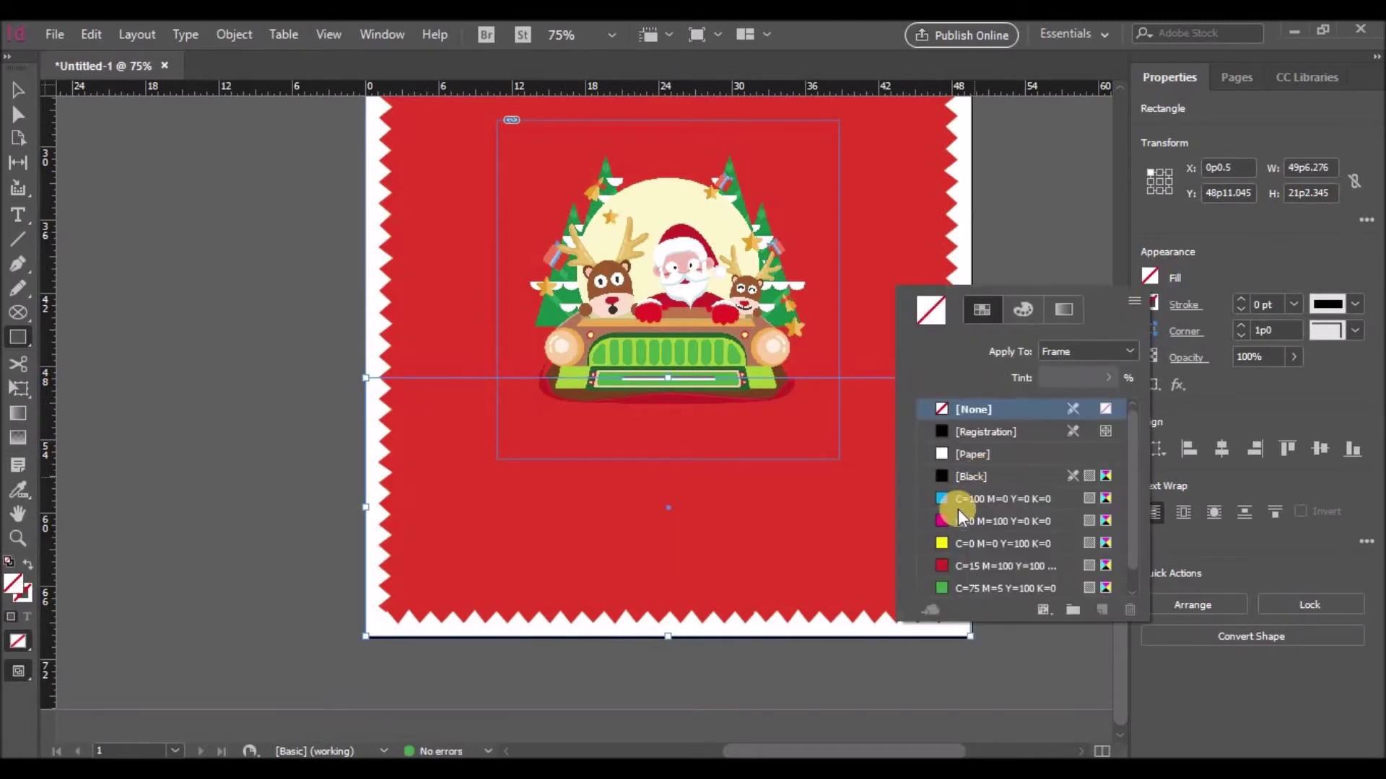
left_click(945, 565)
double_click(936, 309)
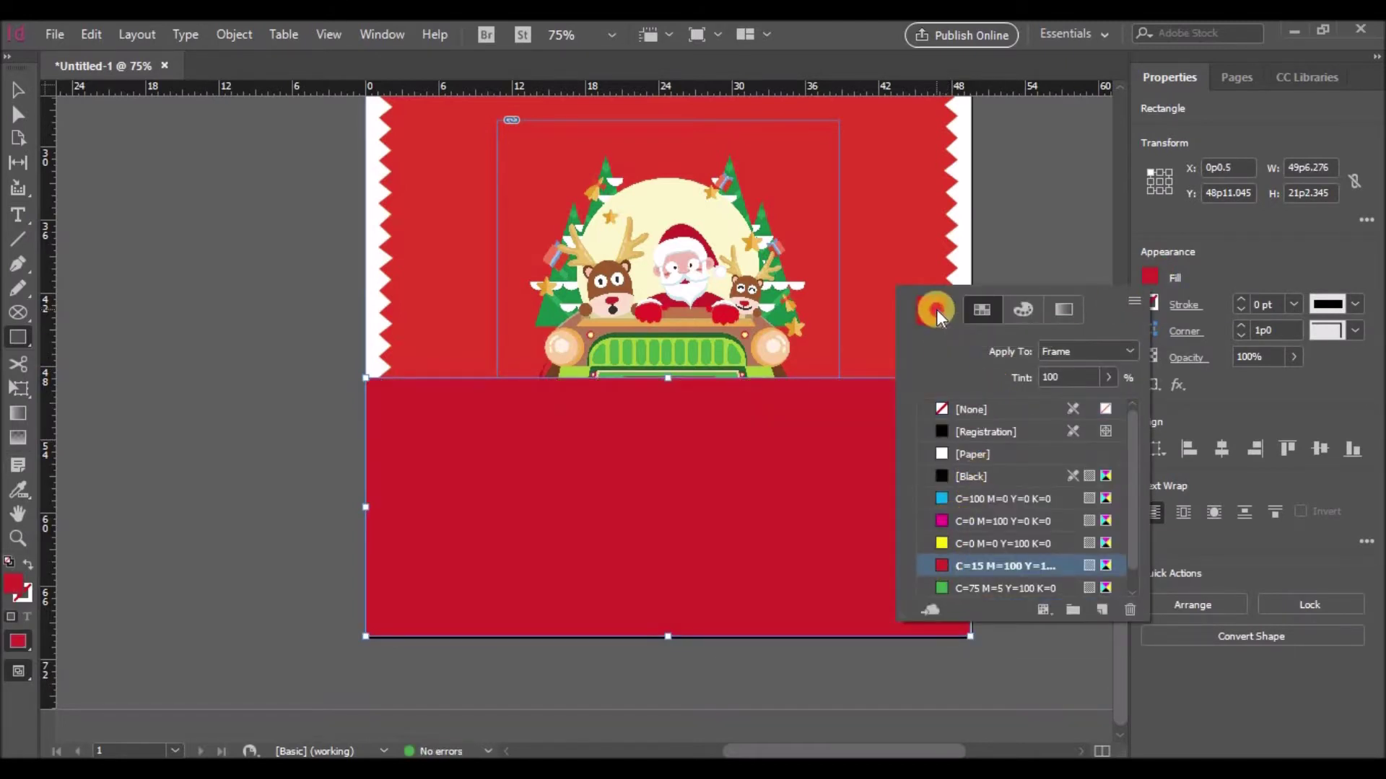
left_click_drag(743, 519, 687, 529)
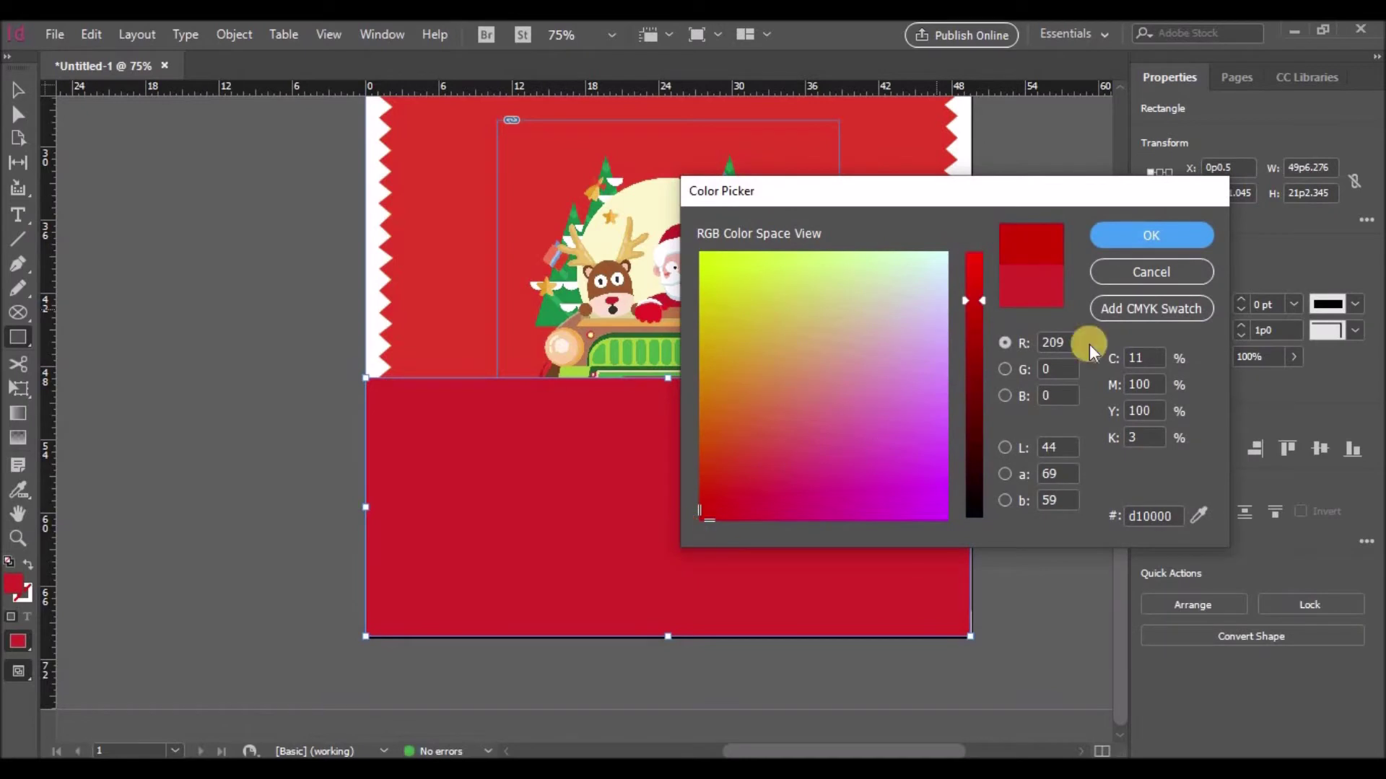
left_click(1150, 235)
left_click(1009, 417)
Send the red lower rectangle one level backward, behind the Santa image.
left_click(872, 431)
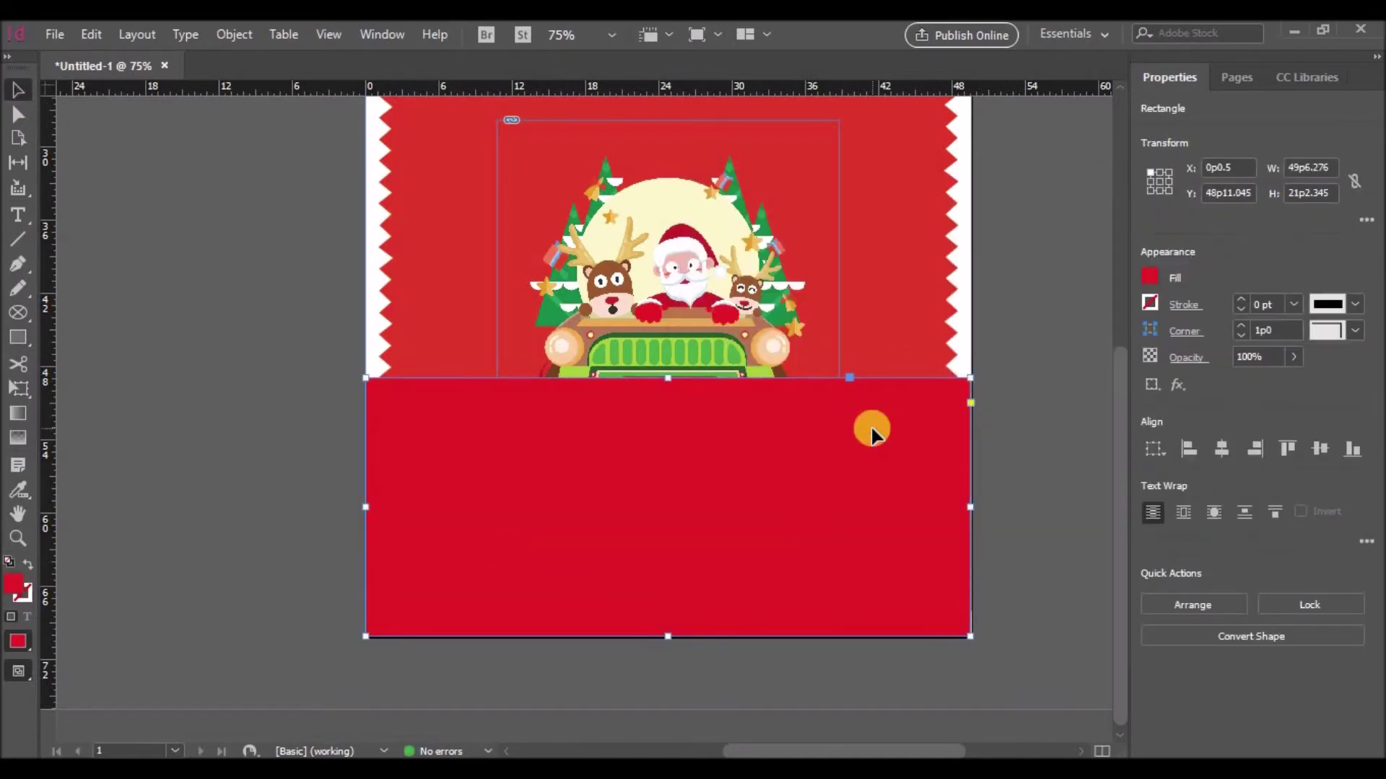
right_click(872, 431)
mouse_move(931, 374)
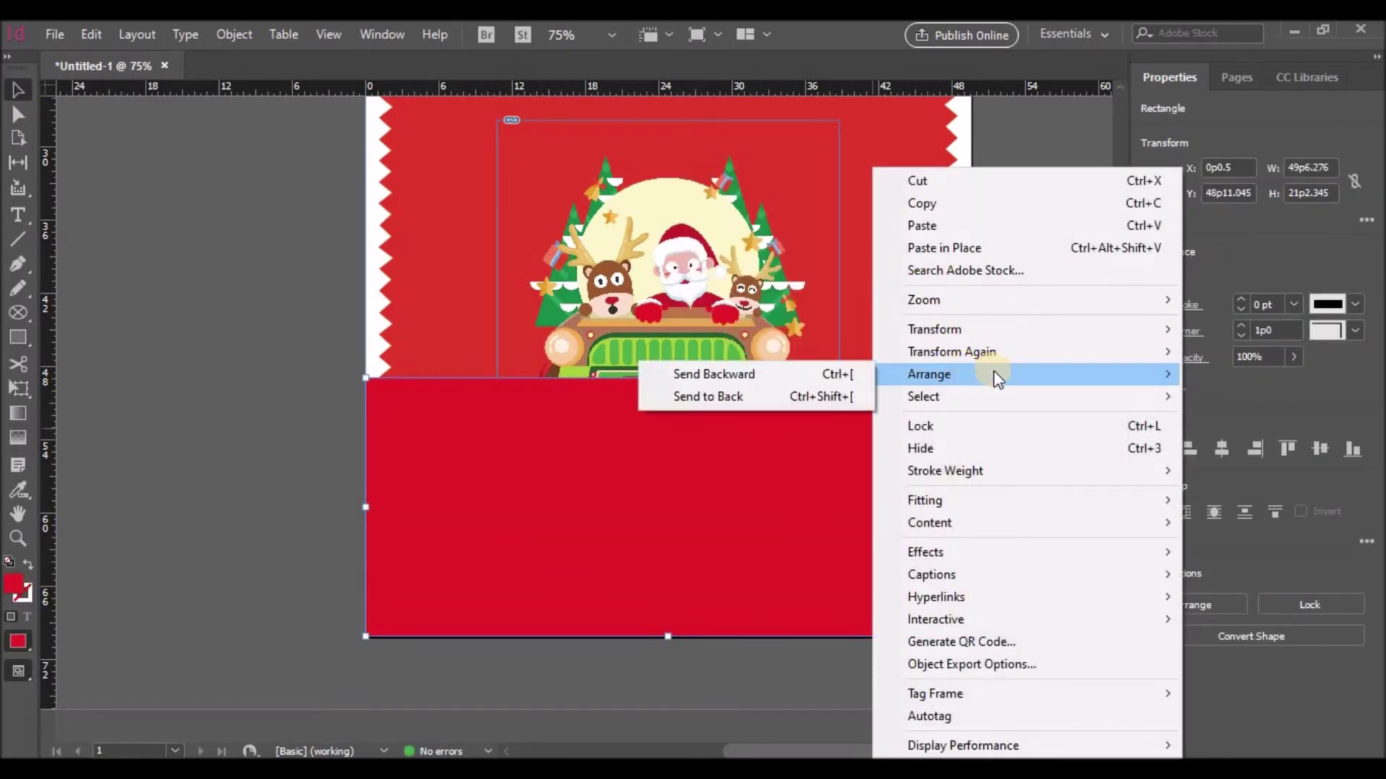
left_click(795, 372)
Send the lower rectangle backward level by level until it lies behind all the zigzag border strips.
right_click(876, 422)
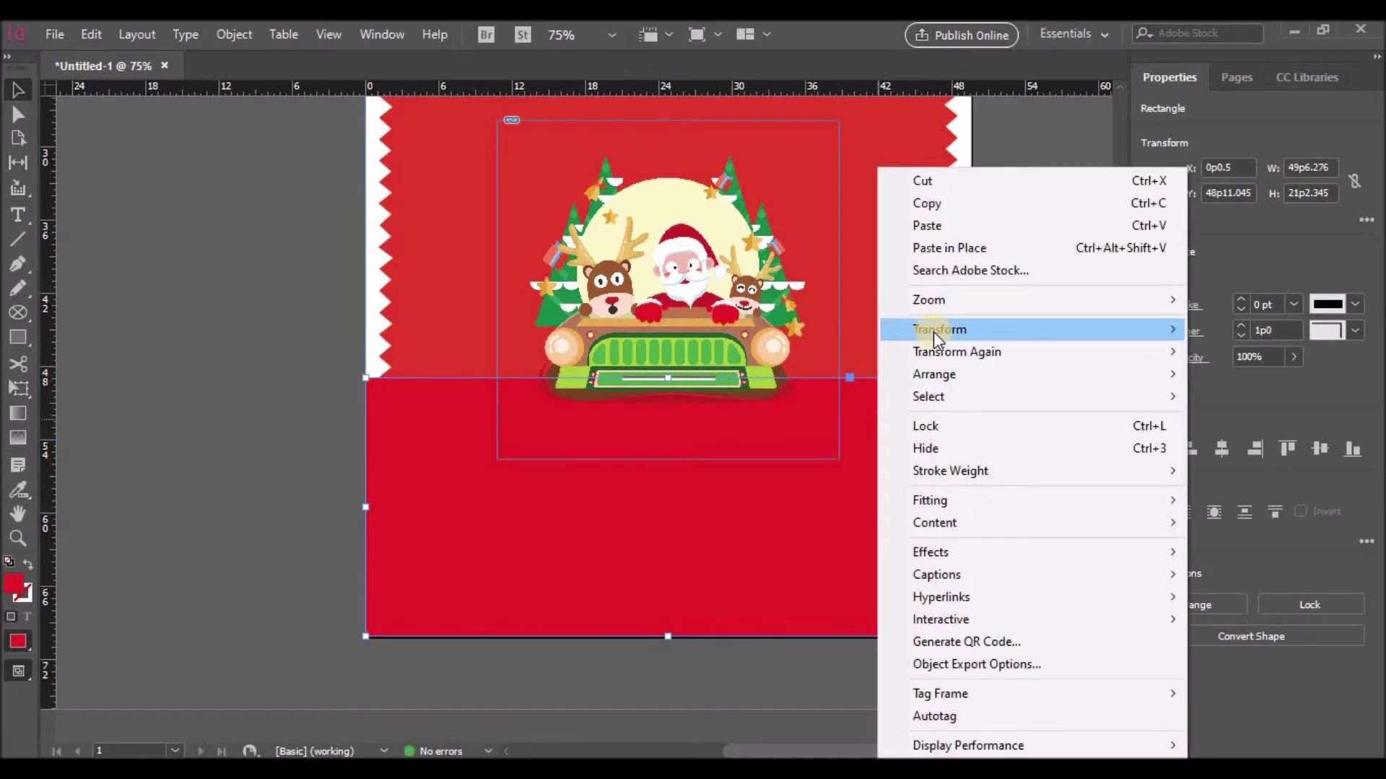
mouse_move(905, 381)
left_click(807, 415)
right_click(913, 456)
left_click(967, 377)
mouse_move(953, 373)
left_click(892, 432)
right_click(892, 436)
left_click(931, 374)
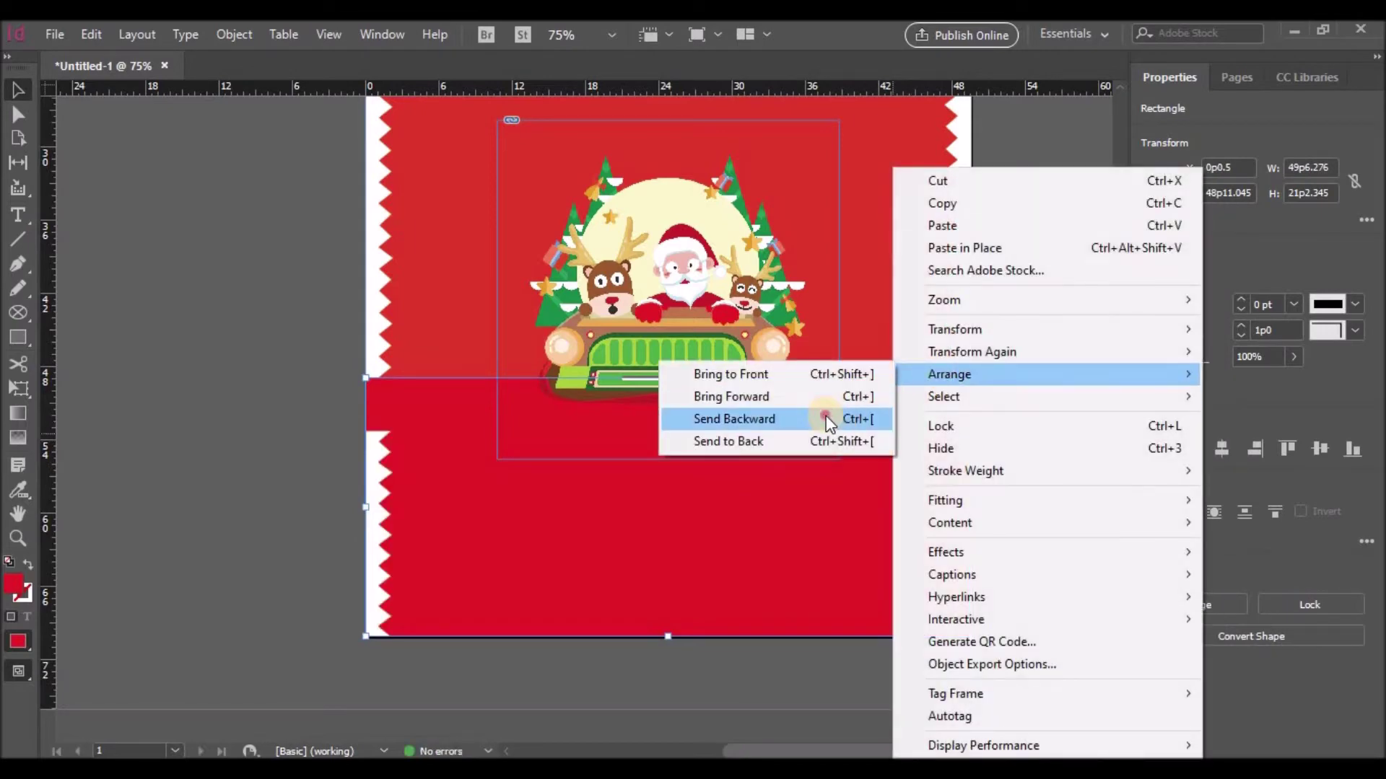
left_click(826, 418)
right_click(882, 450)
left_click(941, 375)
left_click(880, 418)
right_click(882, 424)
mouse_move(938, 396)
left_click(825, 535)
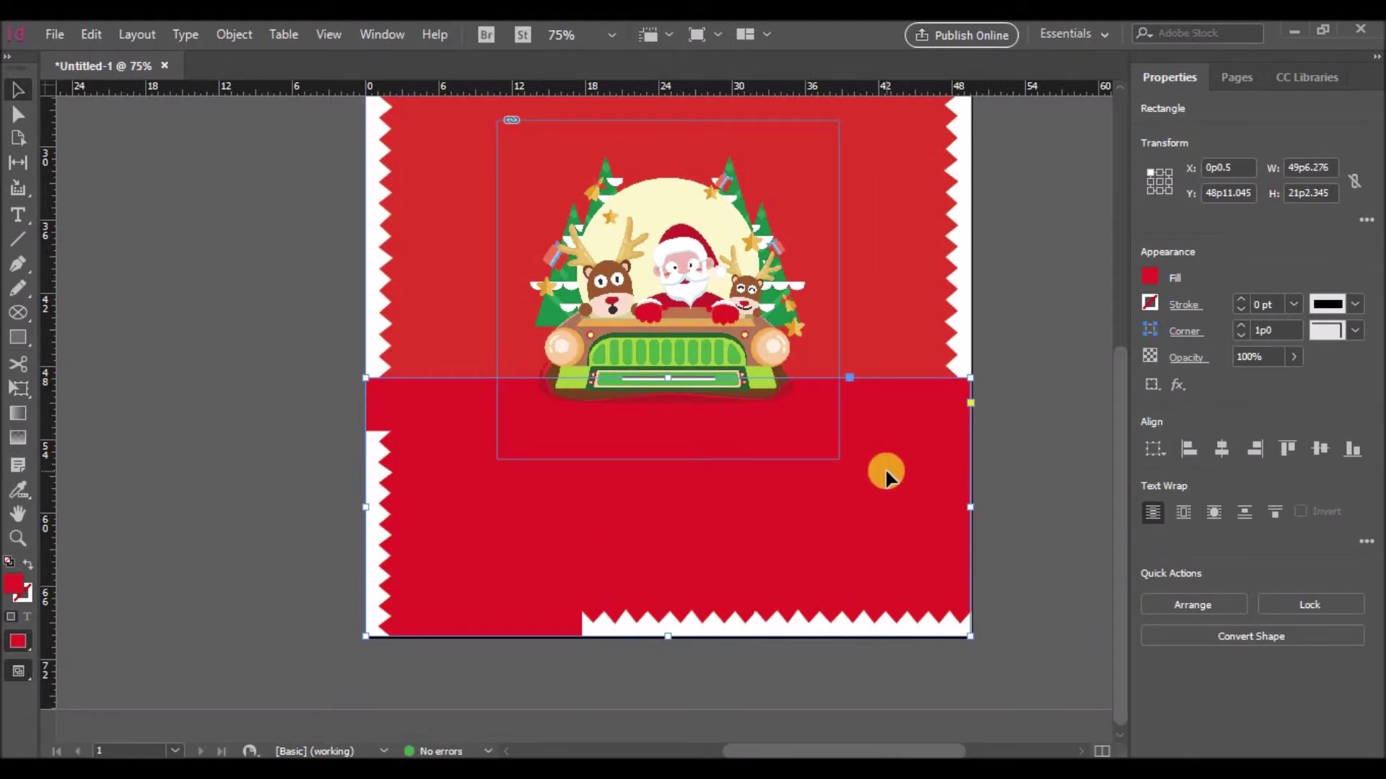
right_click(886, 470)
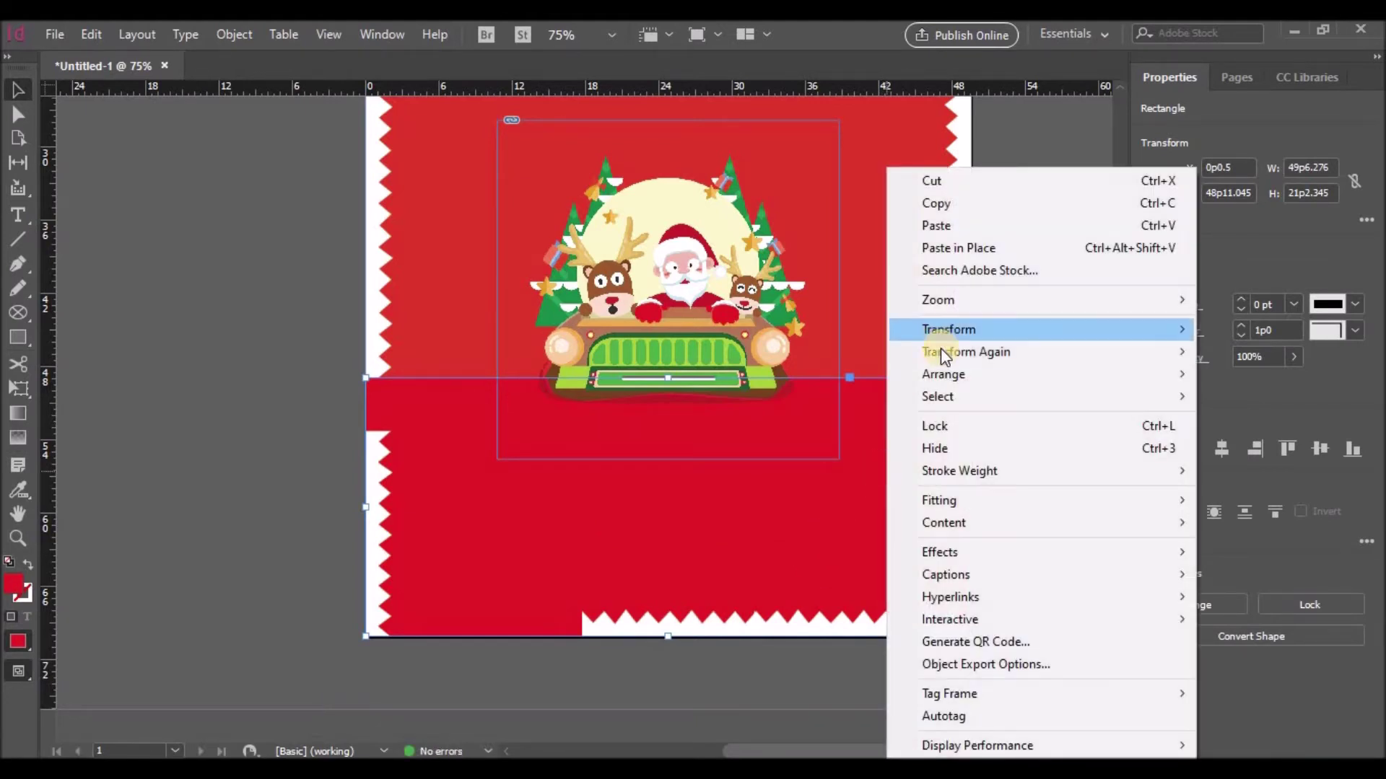
mouse_move(938, 374)
left_click(774, 418)
right_click(892, 483)
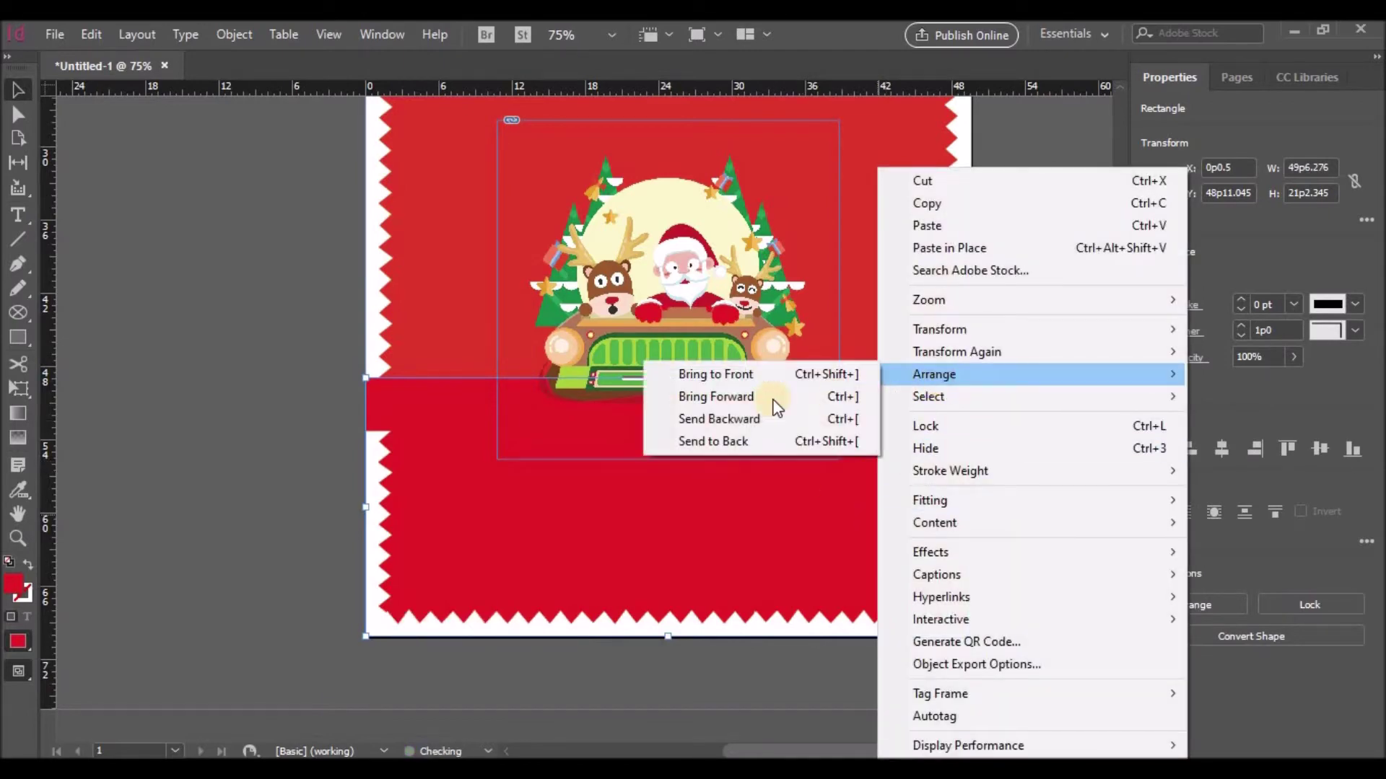
left_click(733, 415)
right_click(881, 505)
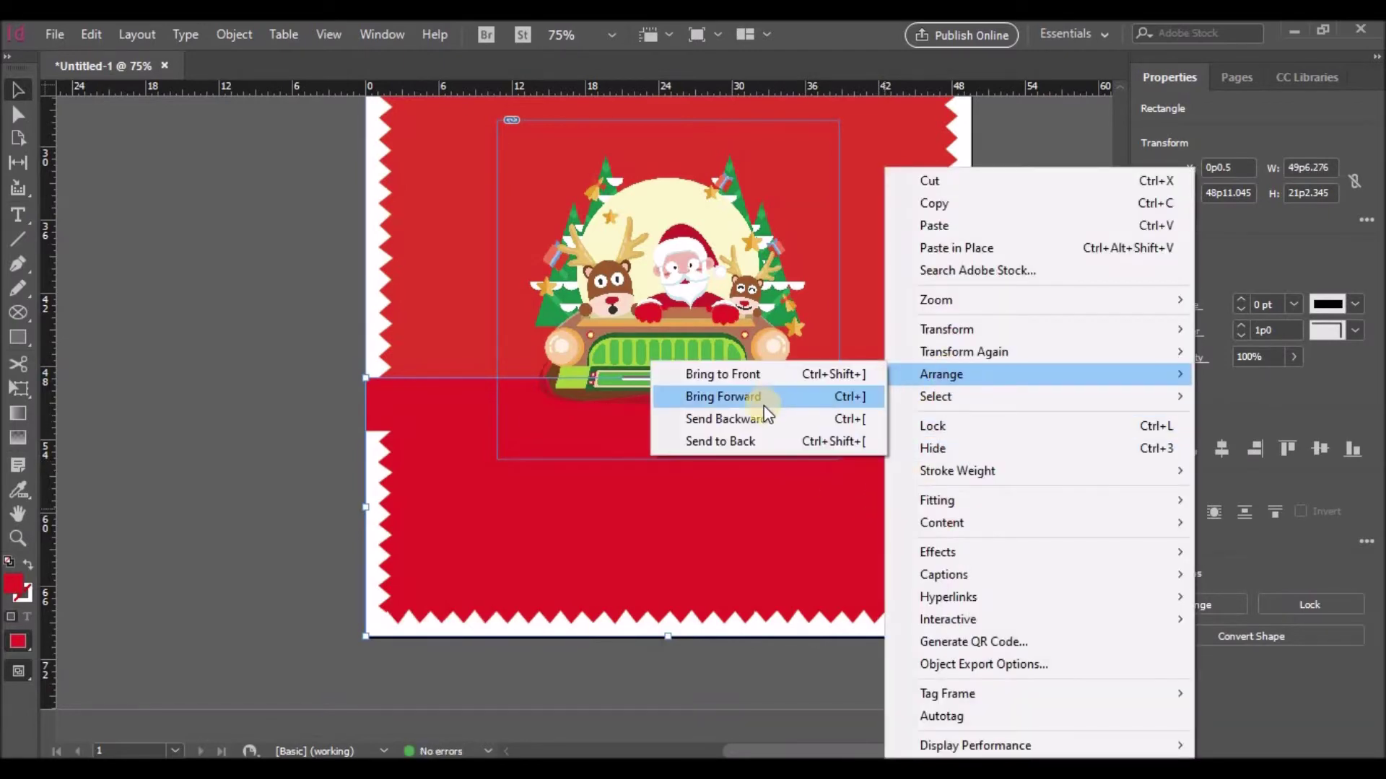
left_click(760, 409)
right_click(853, 482)
mouse_move(894, 375)
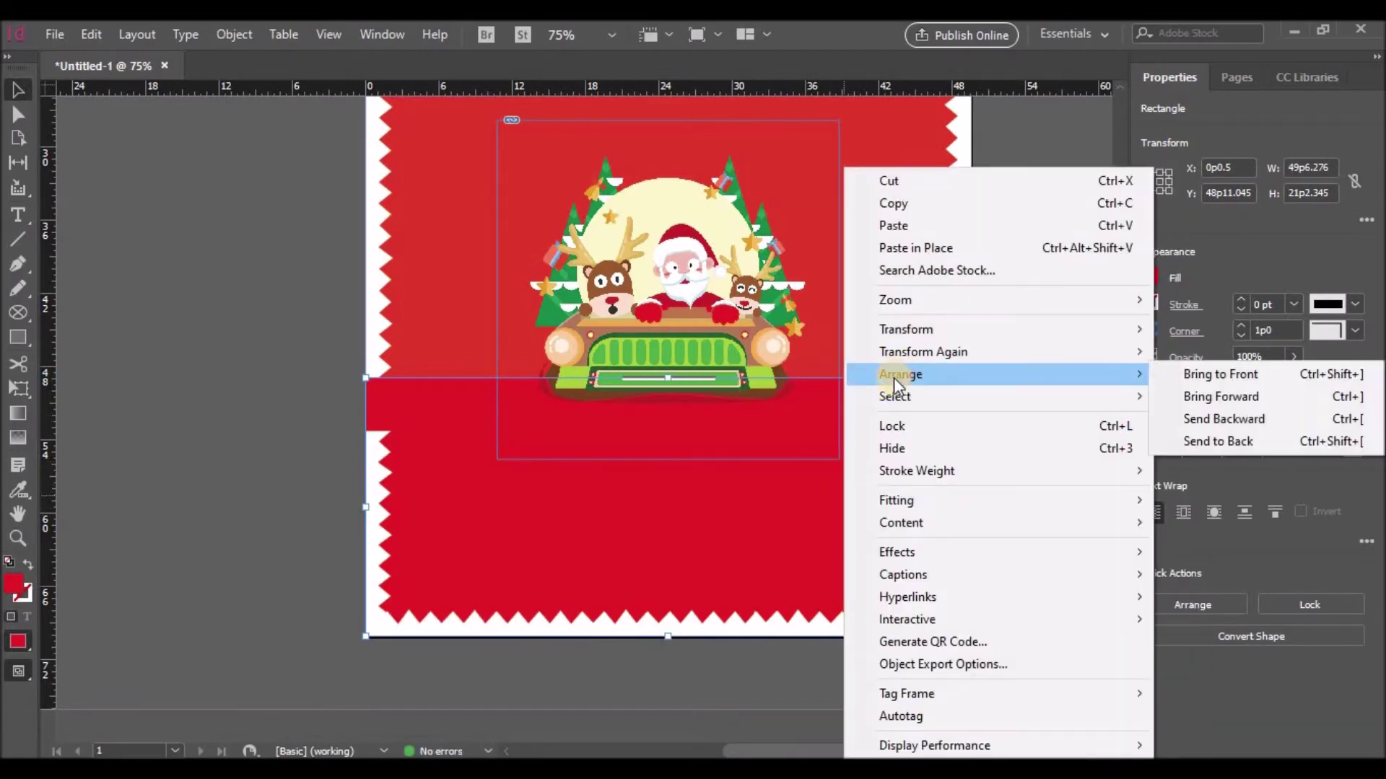
left_click(1203, 417)
right_click(899, 454)
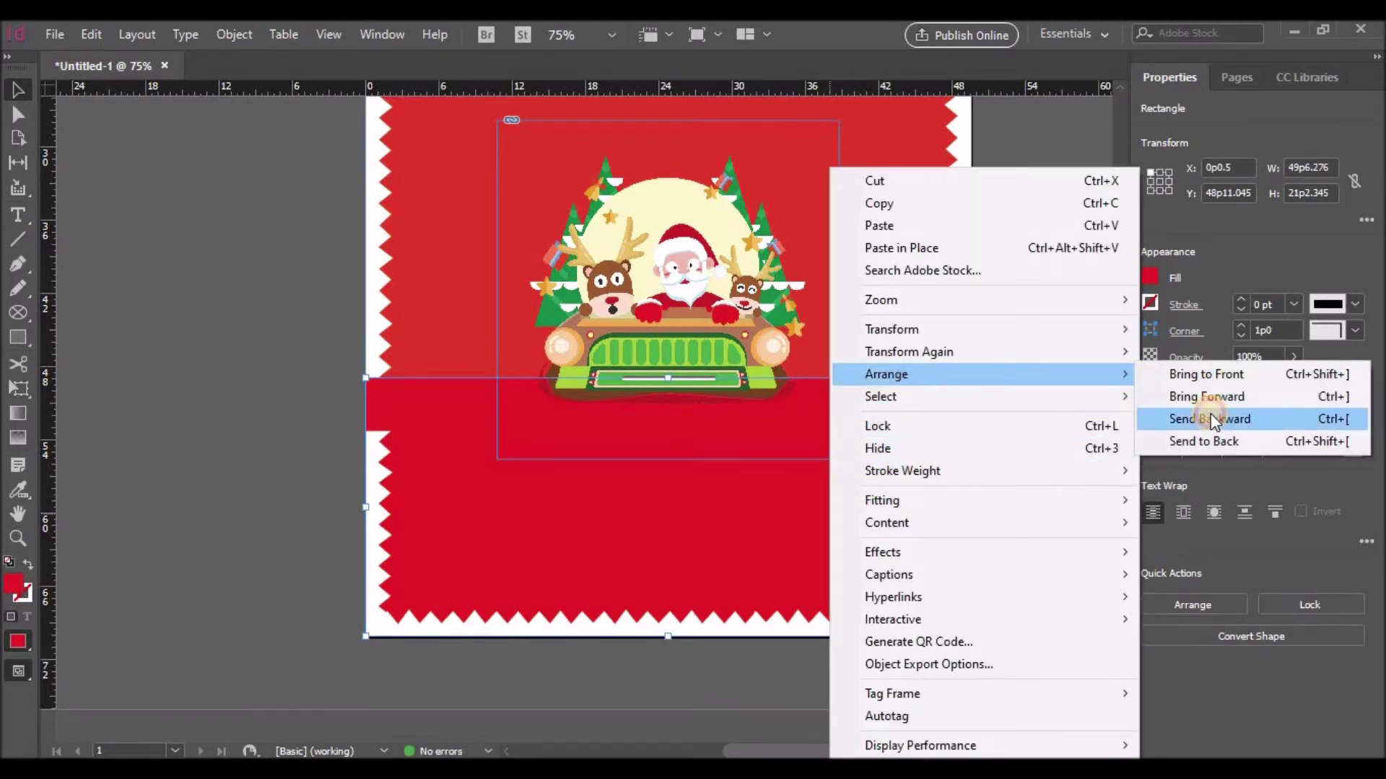
left_click(1211, 414)
right_click(895, 518)
mouse_move(949, 396)
left_click(795, 426)
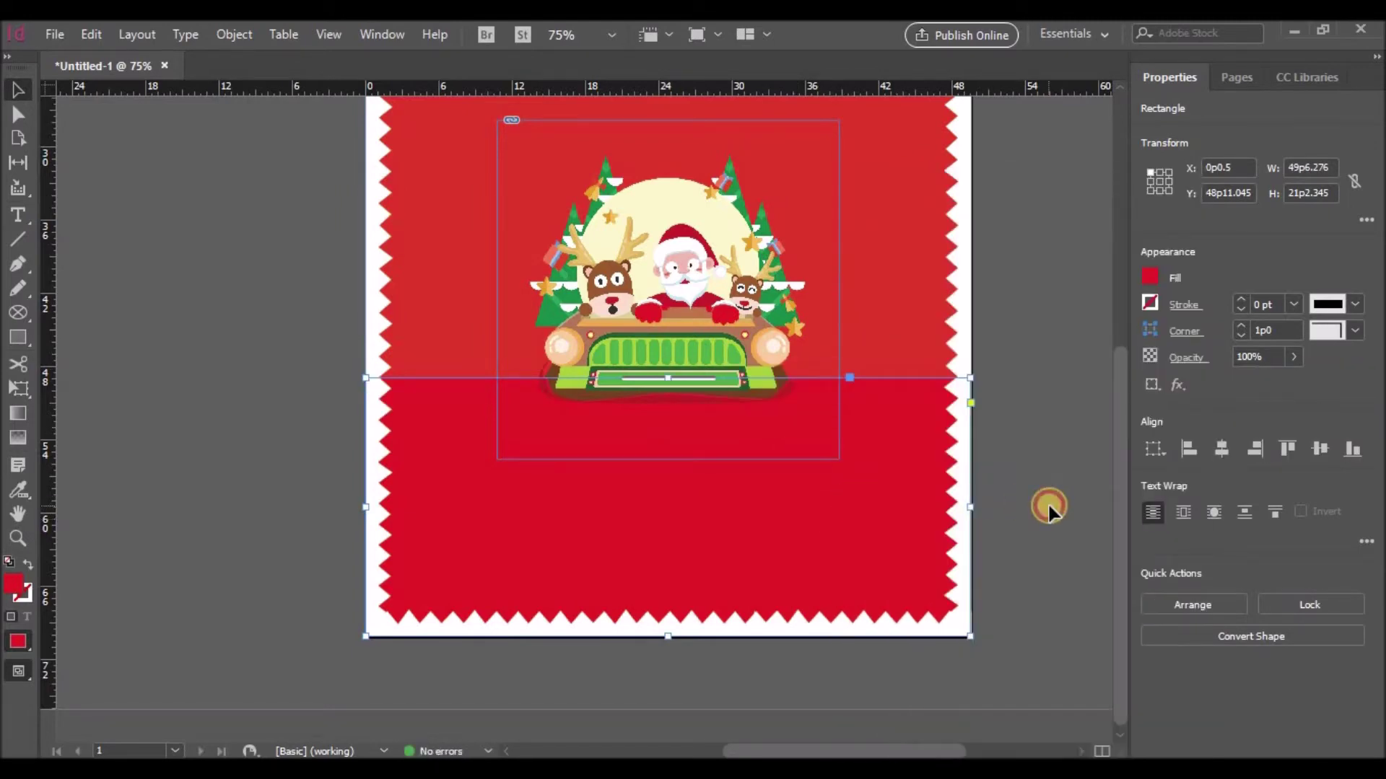
left_click(1048, 505)
Draw a horizontal line about 42p7 long just below the top zigzag border and give it a dotted stroke style.
scroll(1050, 510, "up", 2)
scroll(1049, 513, "down", 2)
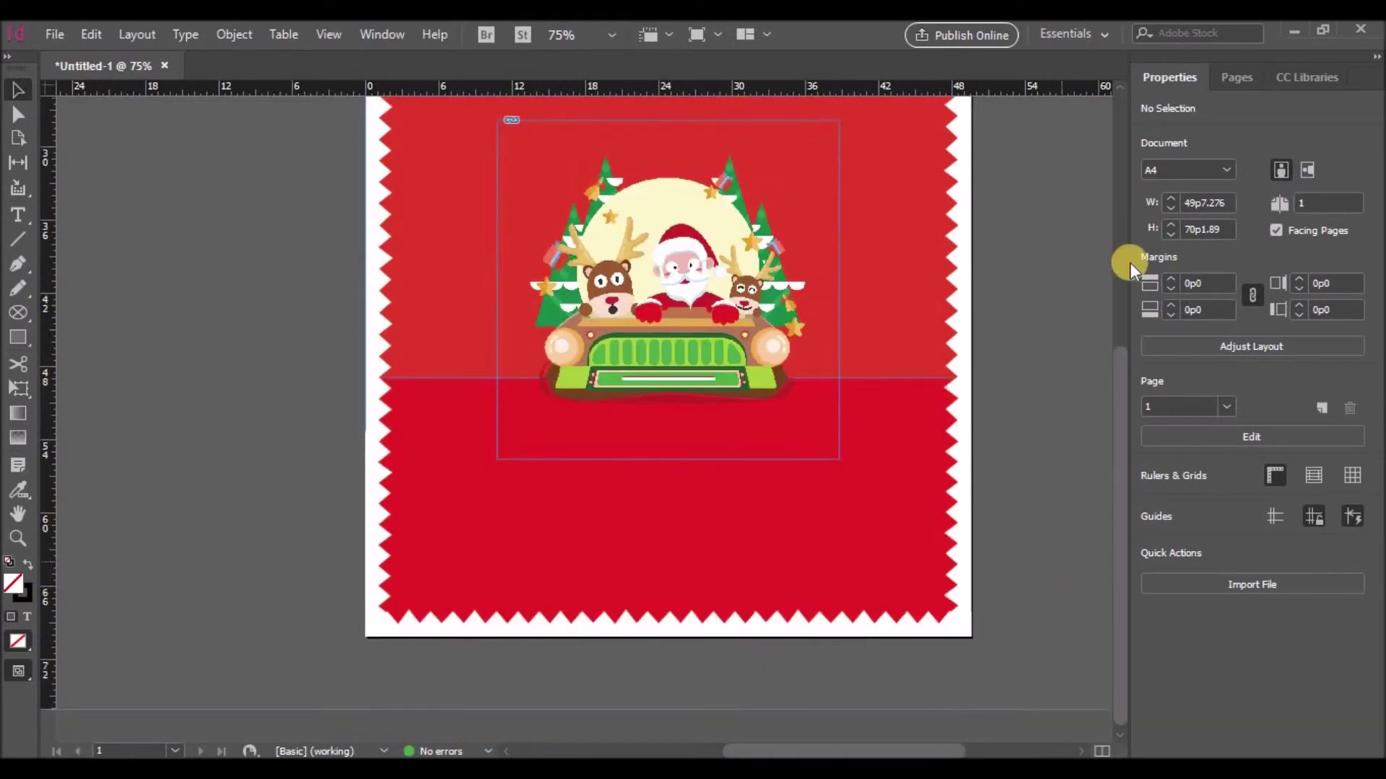
scroll(1084, 361, "up", 2)
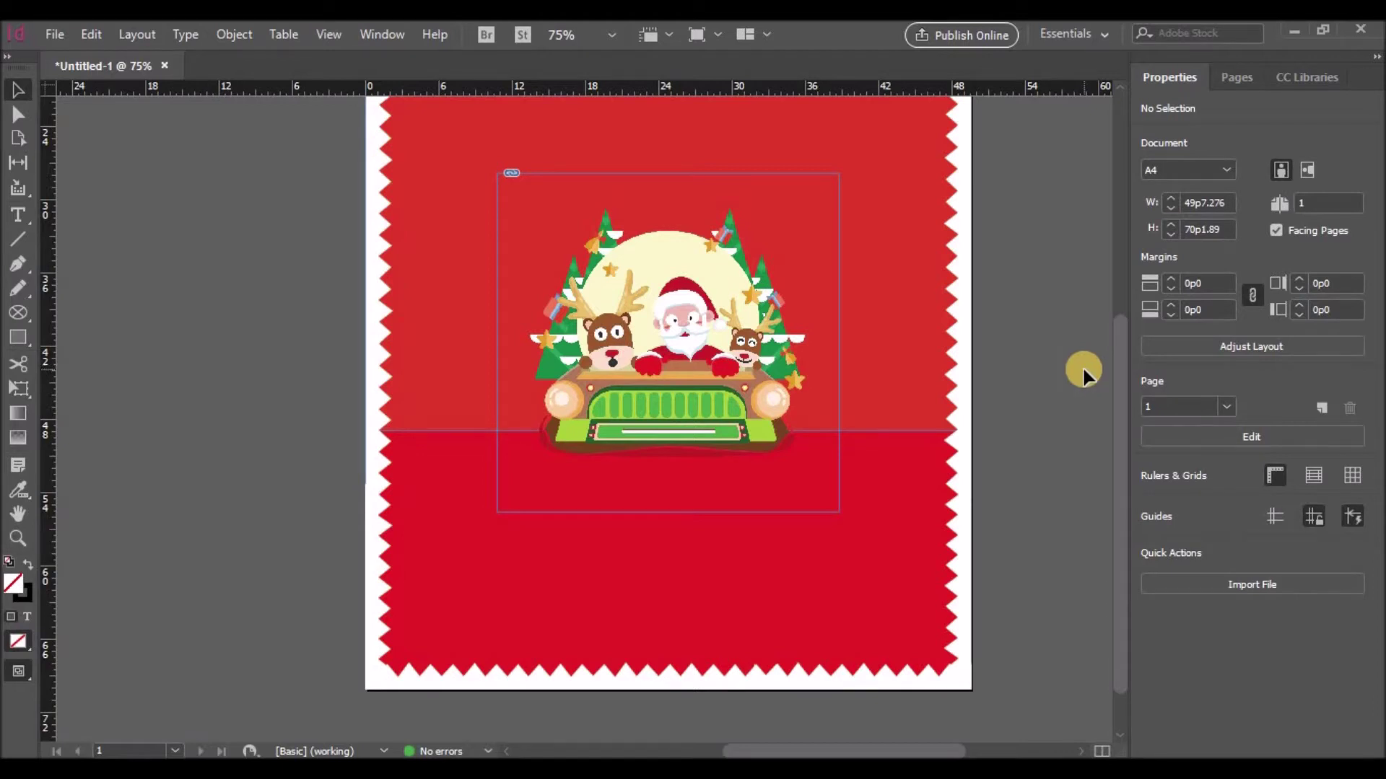
scroll(498, 603, "up", 14)
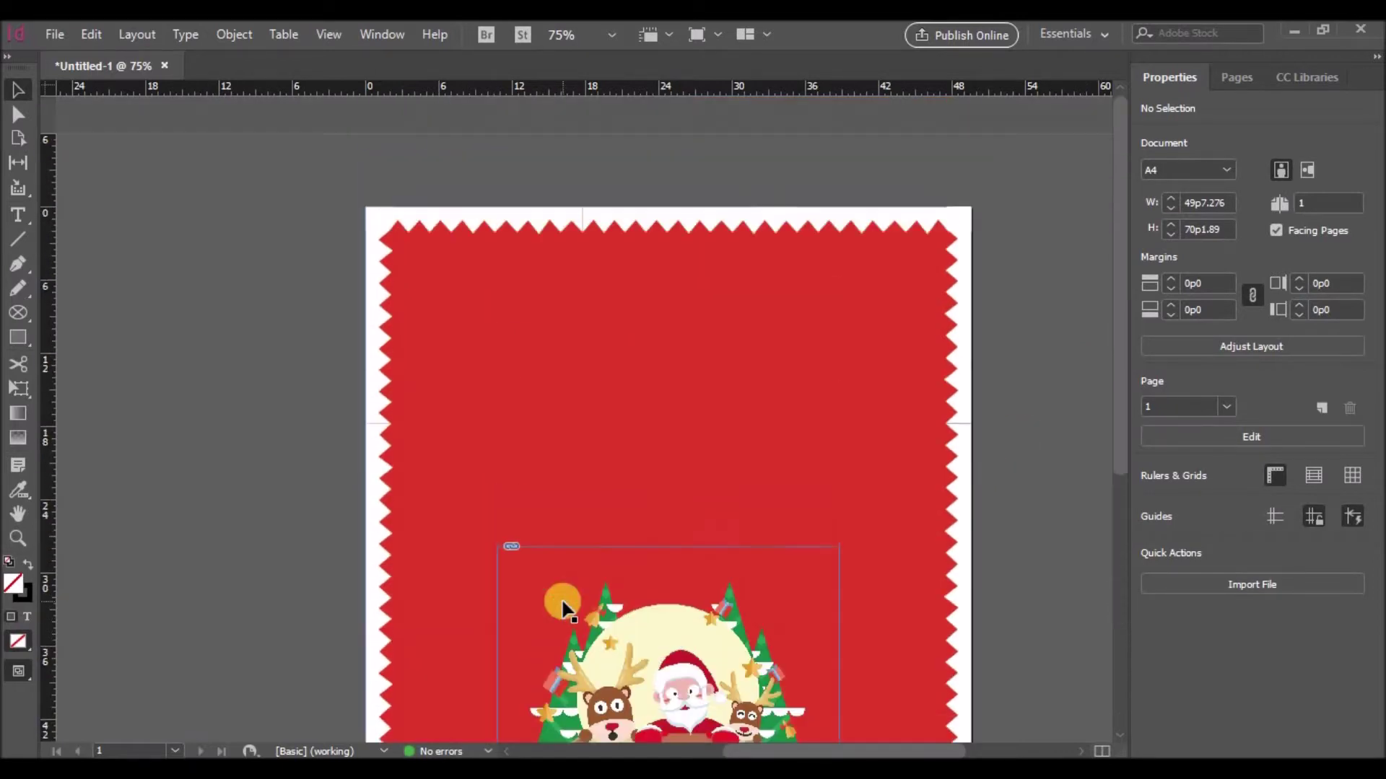
left_click(18, 239)
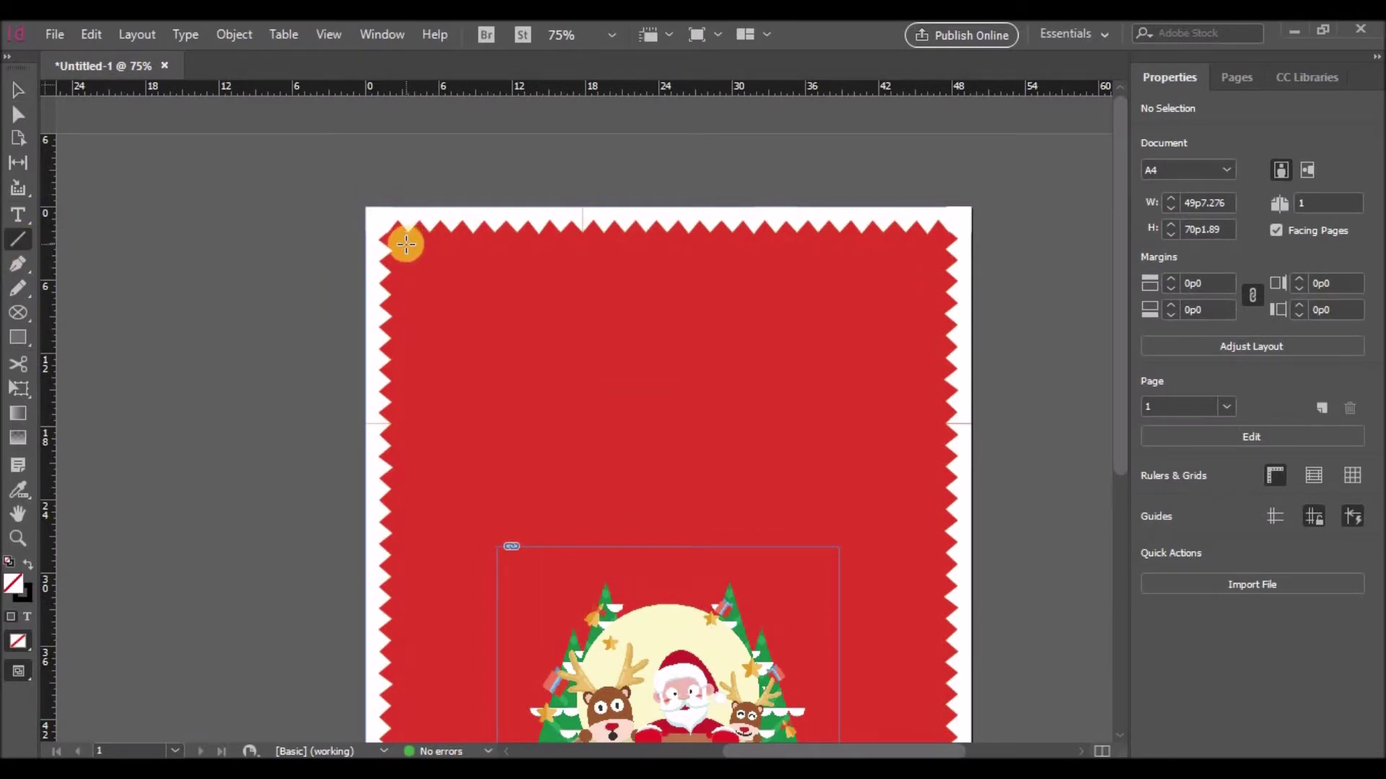
left_click_drag(408, 241, 928, 243)
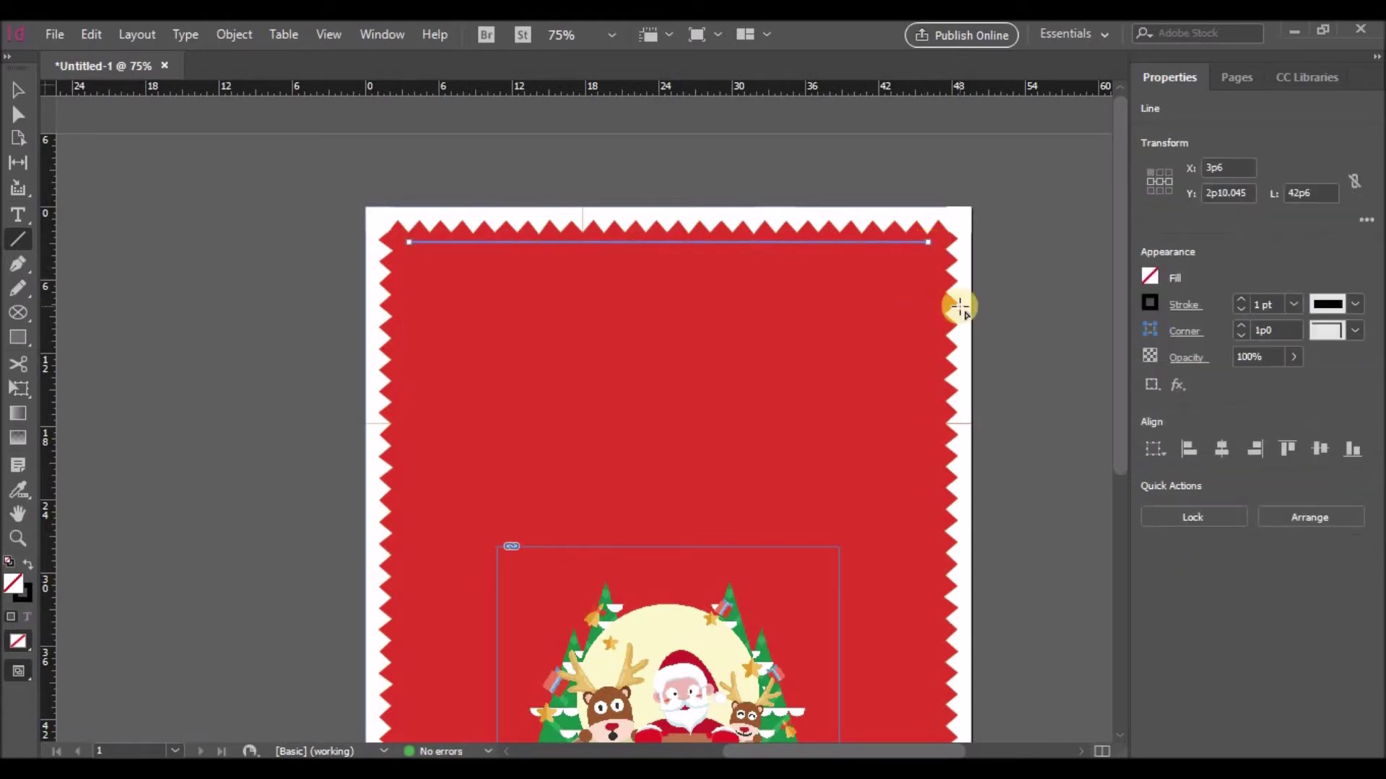
left_click(1355, 304)
left_click(1239, 605)
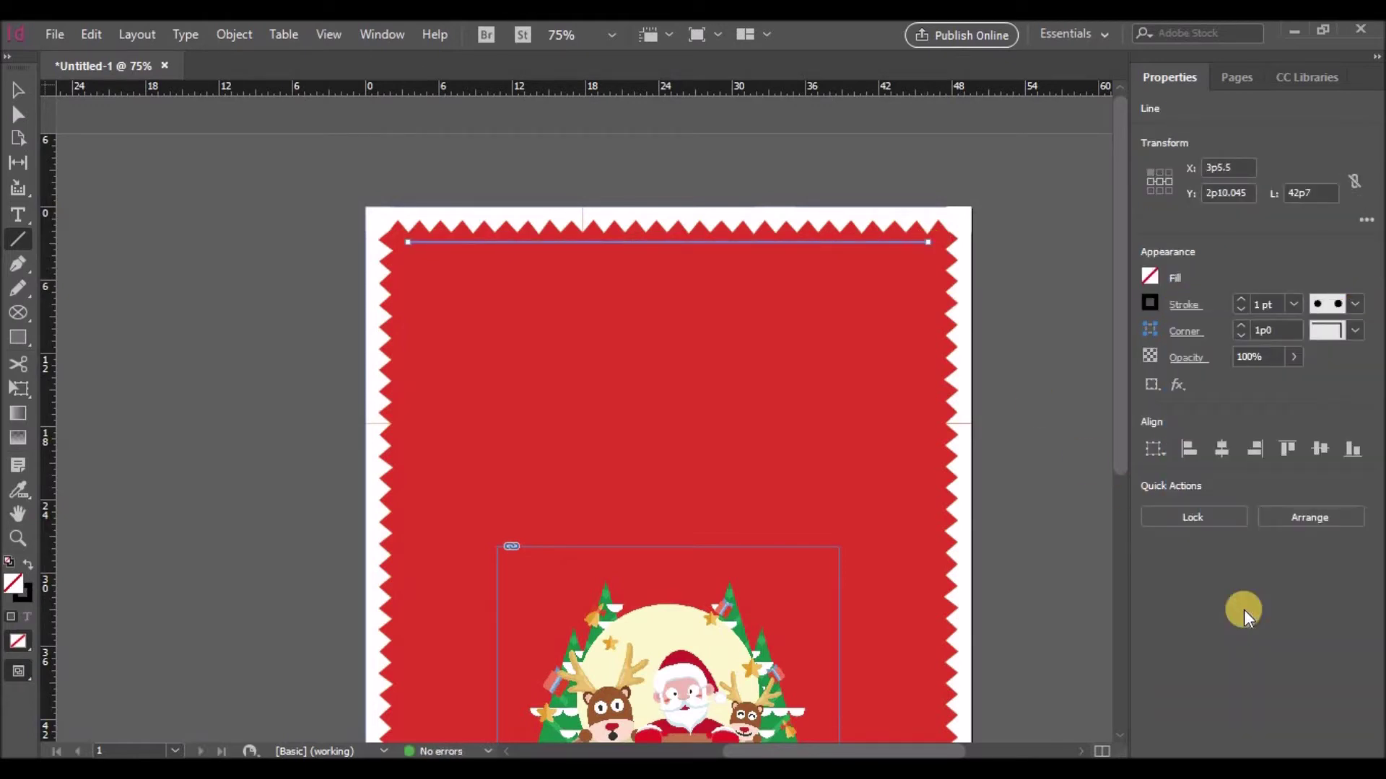
Set the dotted line's stroke colour to Paper.
left_click(1150, 303)
left_click(937, 479)
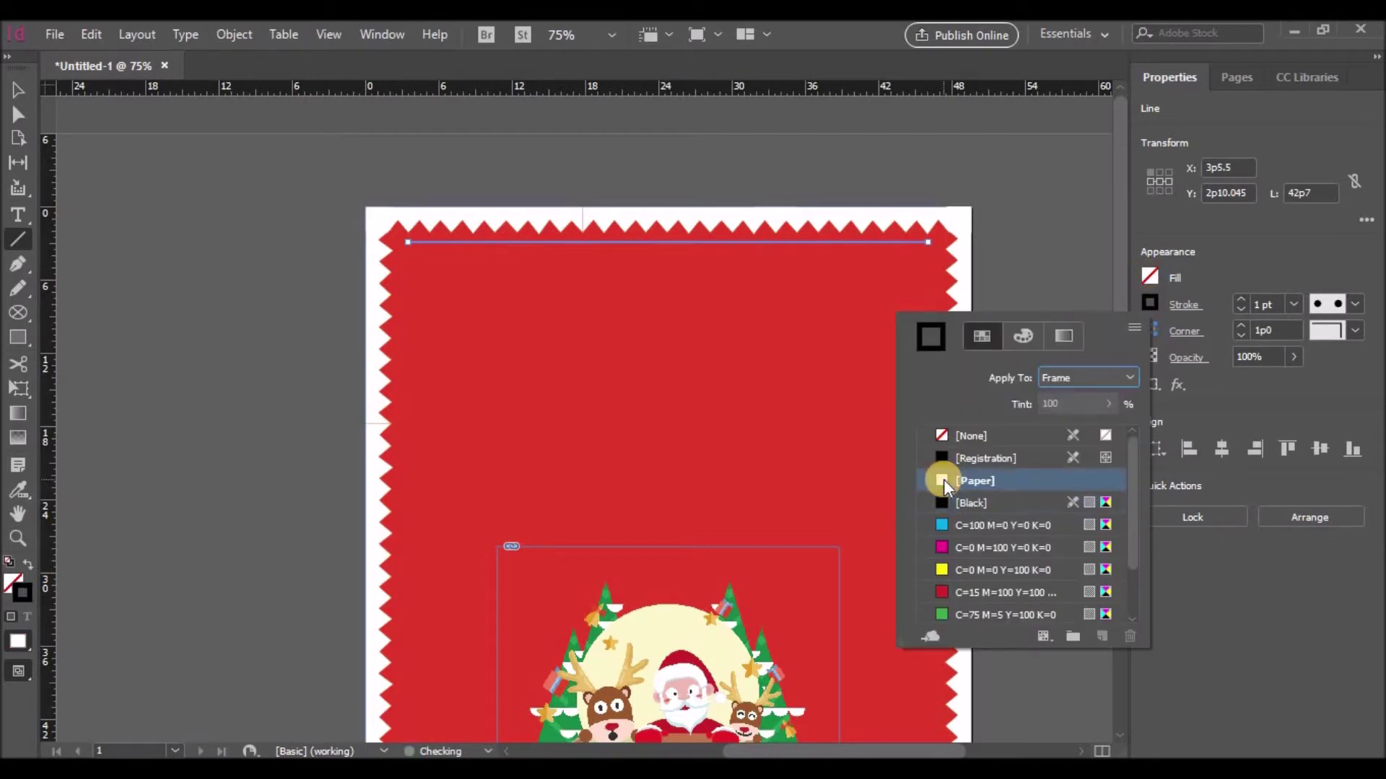
double_click(937, 479)
left_click(925, 284)
left_click(1034, 230)
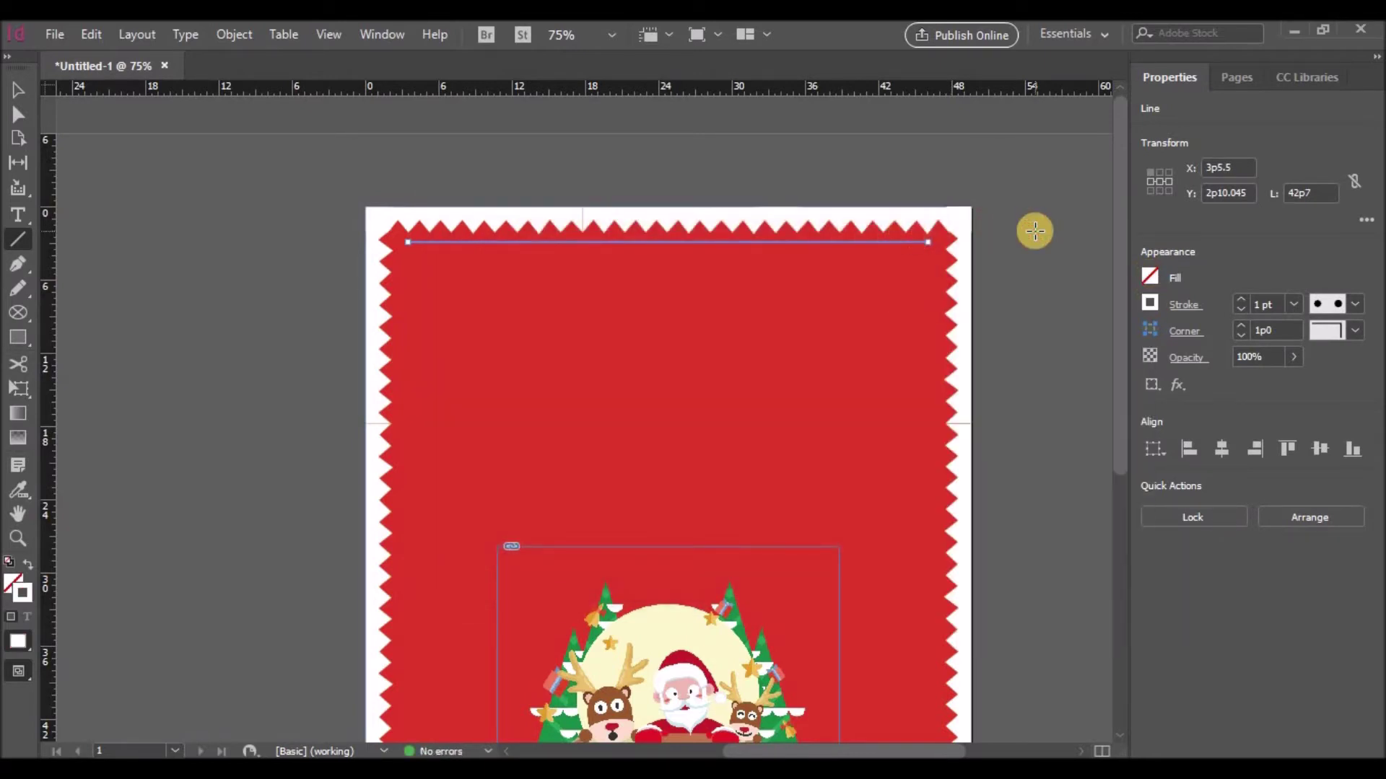
Select the dotted line below the top border and increase its stroke weight to 4 pt.
left_click(18, 89)
left_click(622, 245)
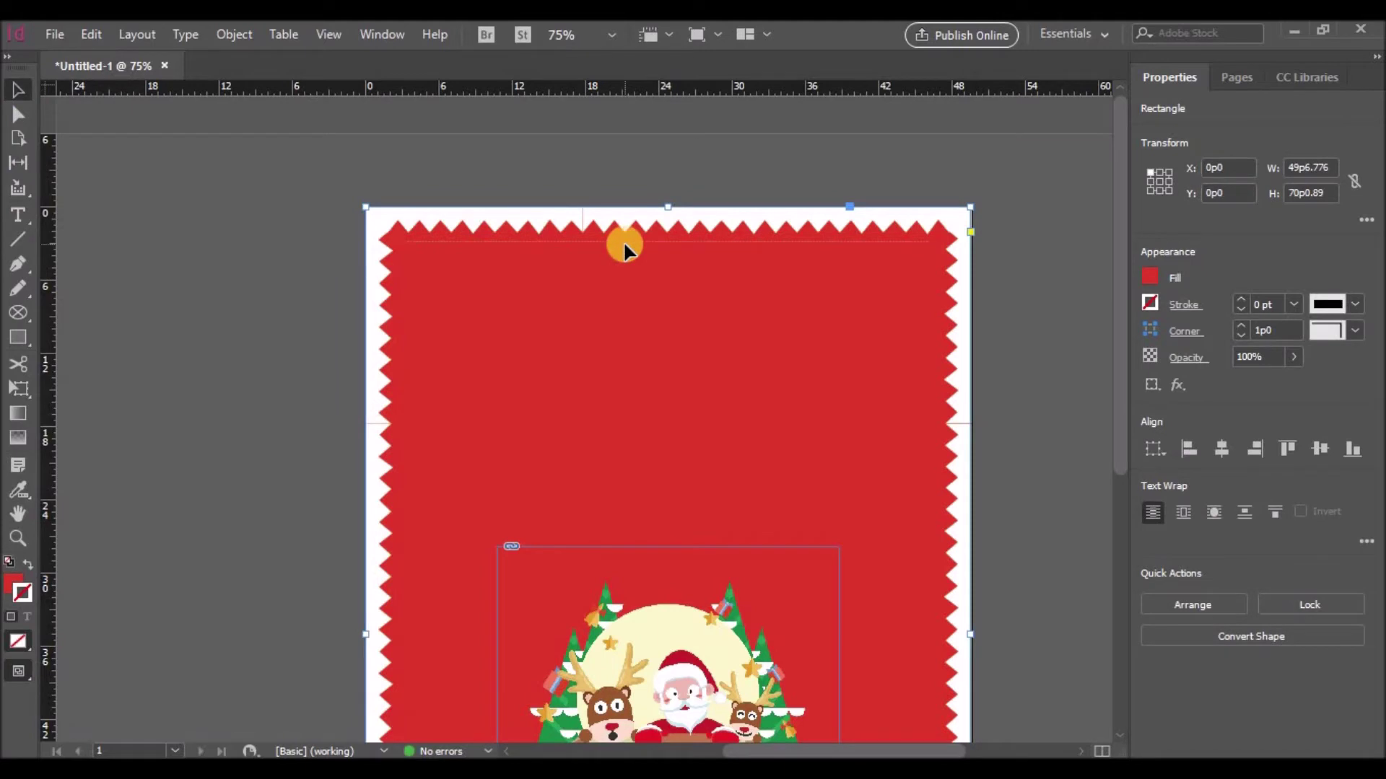
scroll(626, 307, "left", 2)
scroll(626, 308, "up", 4)
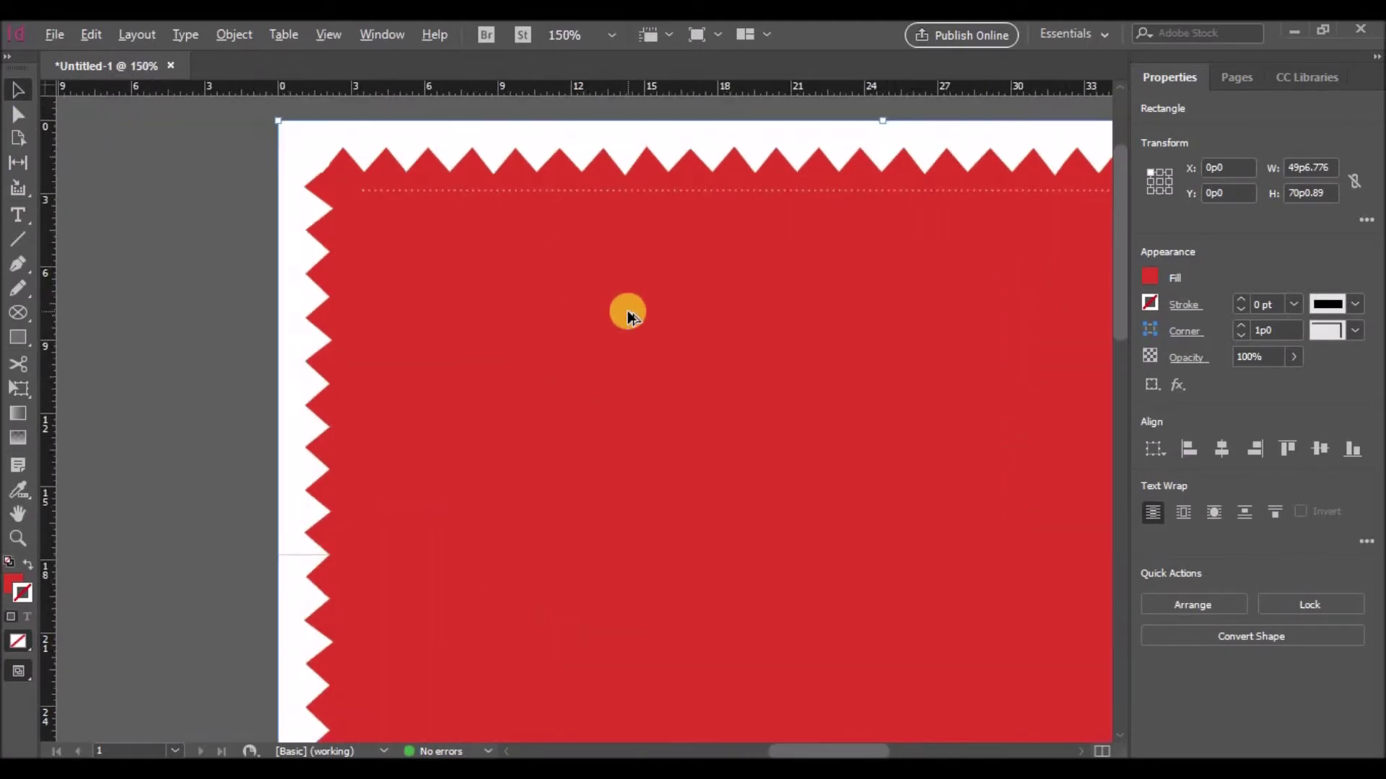
left_click(473, 150)
left_click(1241, 296)
left_click(1241, 296)
left_click(1241, 296)
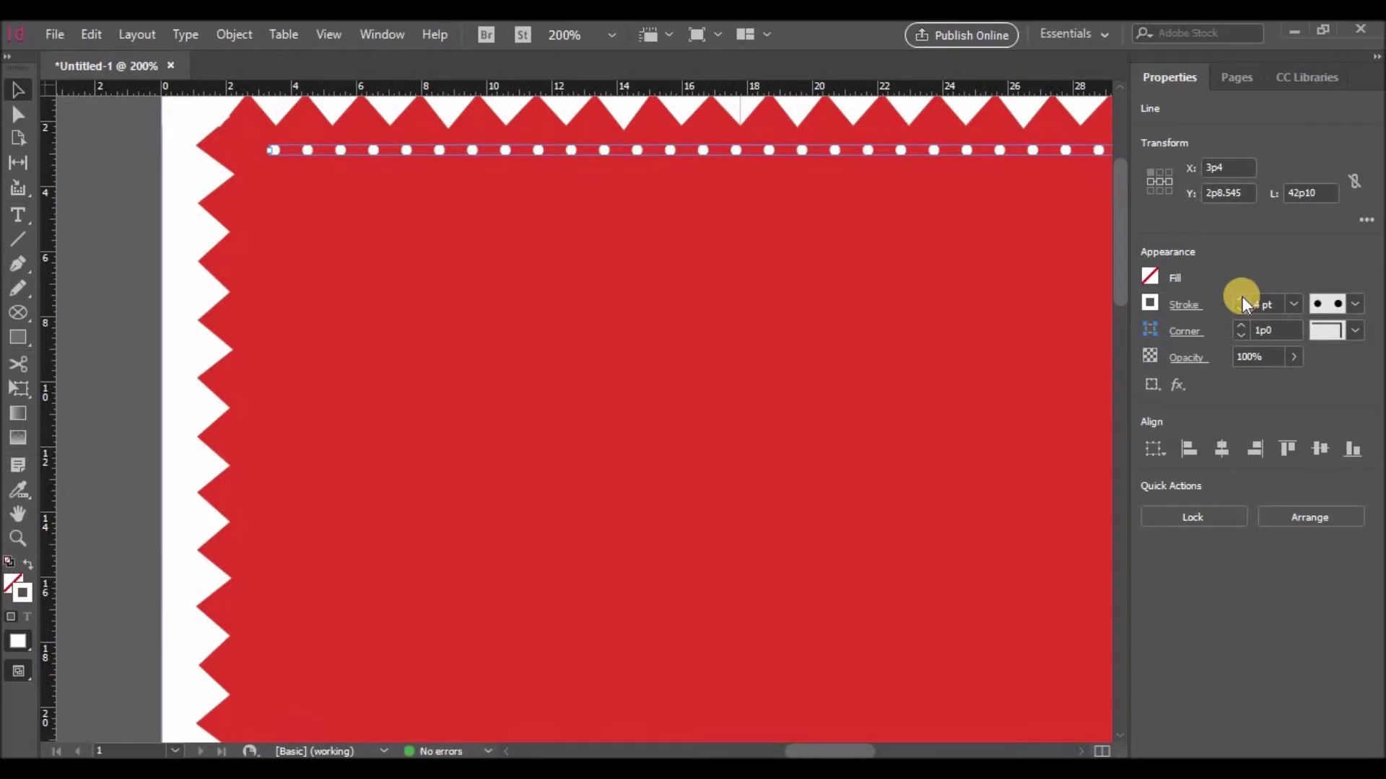
Duplicate the dotted line below the top zigzag border and rotate the copy to vertical beside the left border.
scroll(659, 316, "down", 2)
left_click_drag(767, 751, 453, 442)
left_click(453, 442)
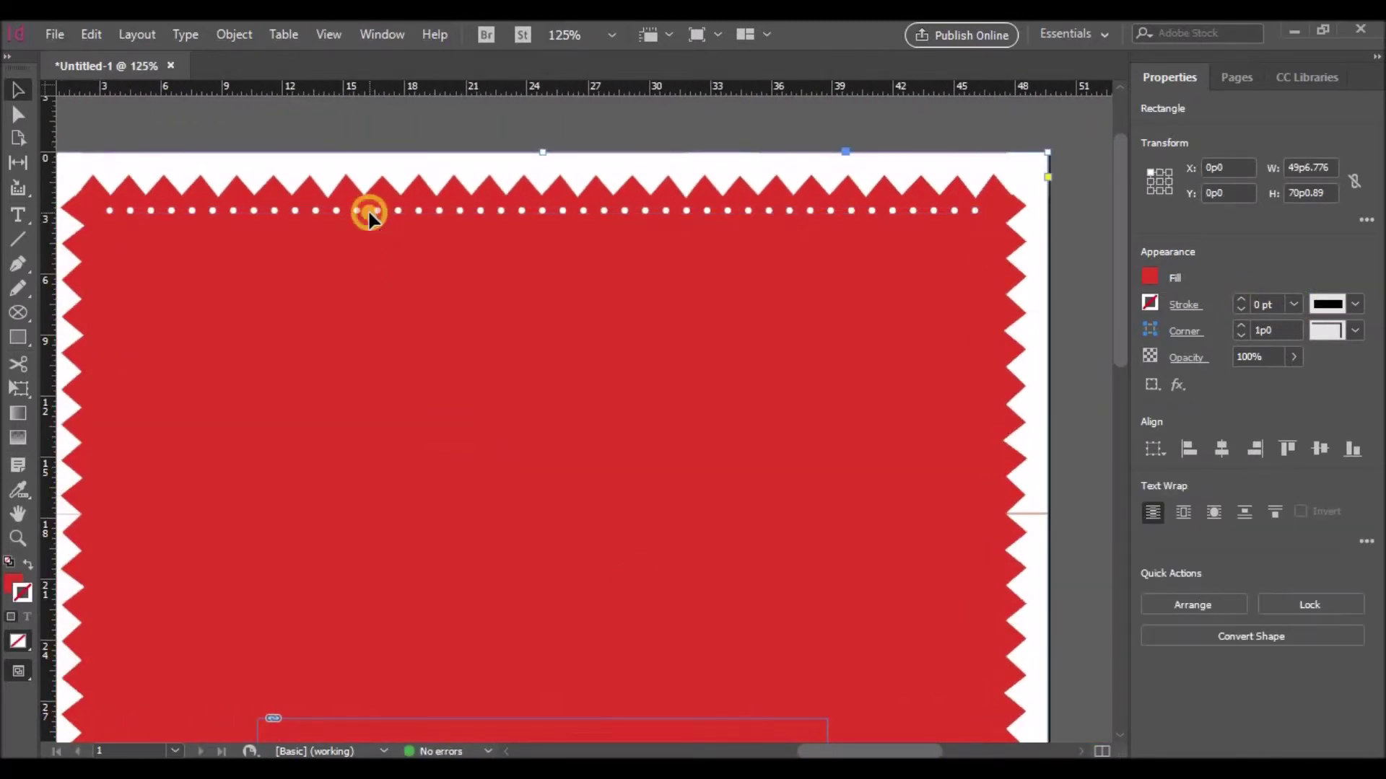
left_click(368, 211)
left_click_drag(368, 212, 586, 317)
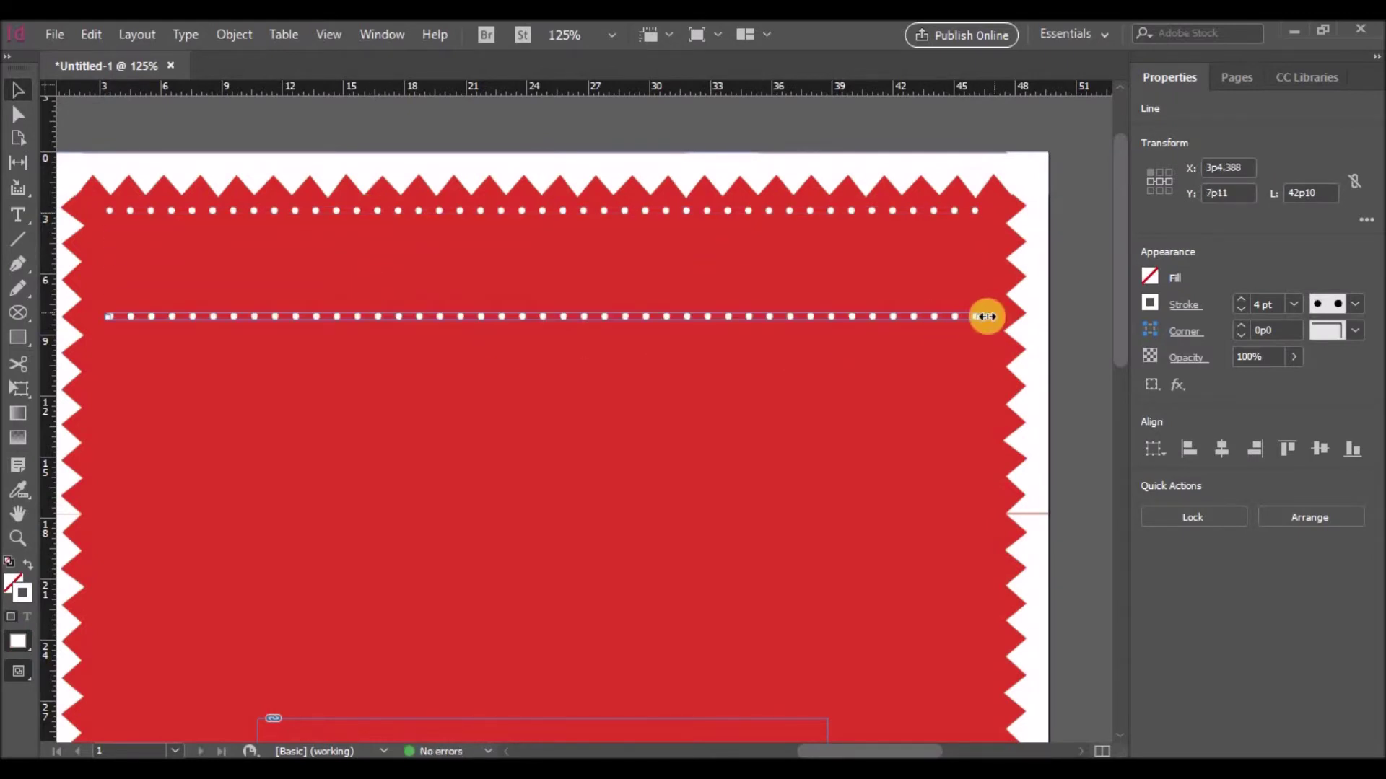
left_click_drag(989, 314, 103, 667)
scroll(375, 433, "down", 5)
key("ctrl+minus")
key("ctrl+minus")
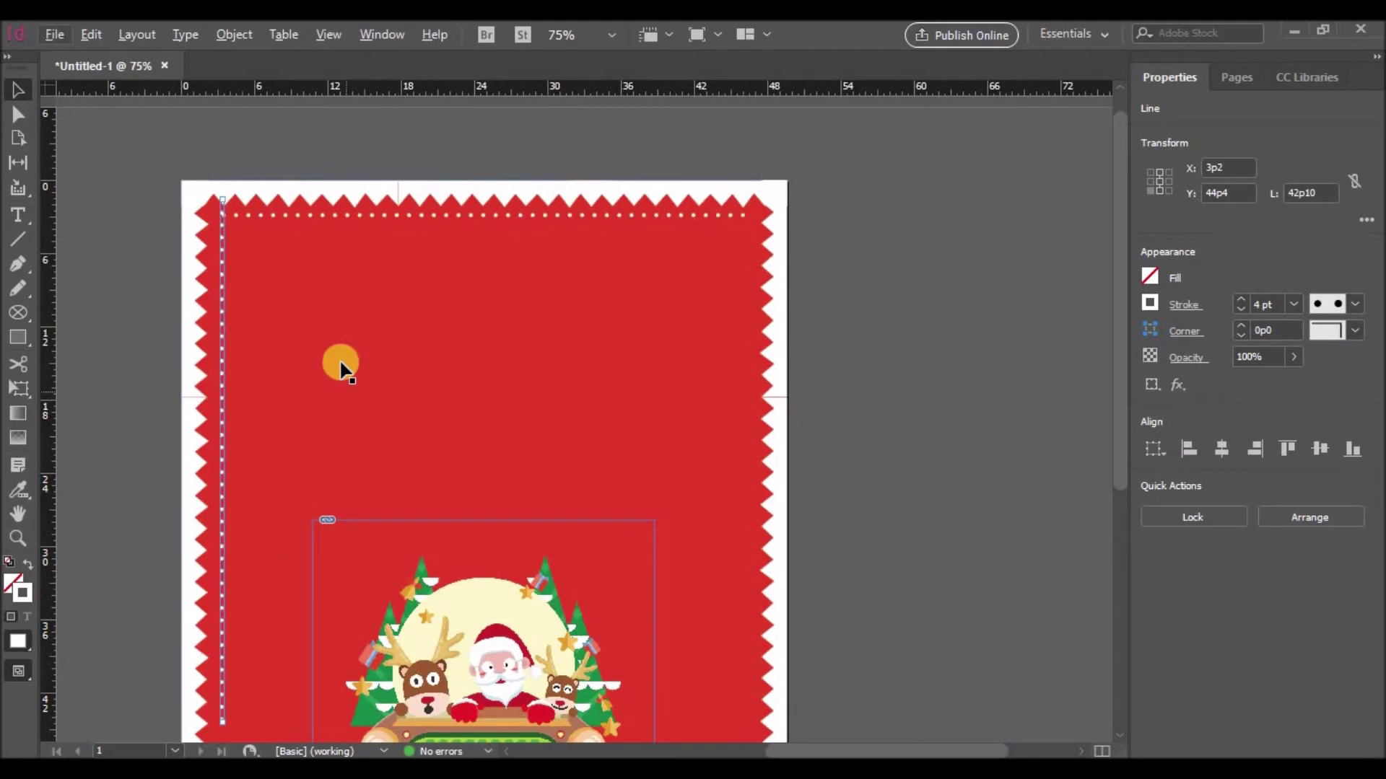
Move the vertical dotted line to about X 2p6, just inside the left zigzag border with its upper end near the top dotted line.
left_click_drag(220, 282, 219, 313)
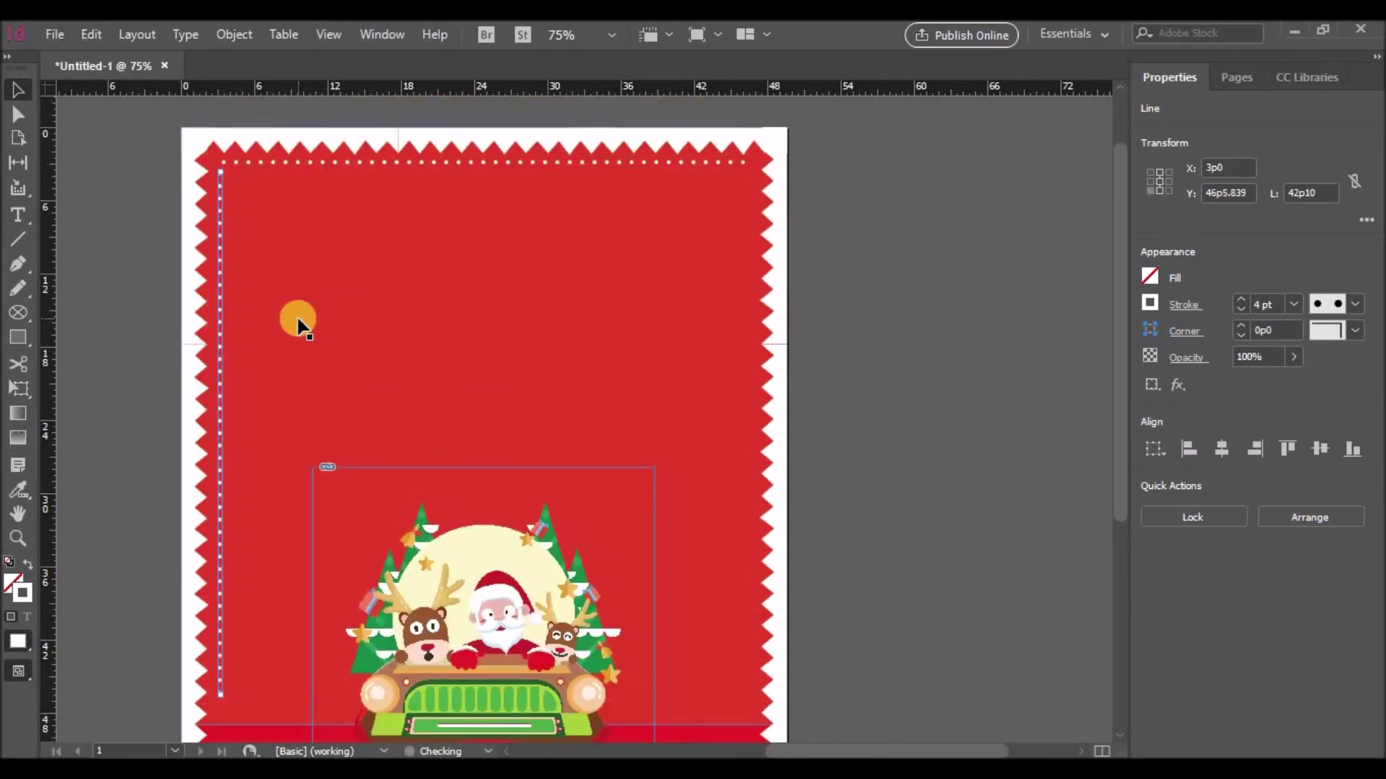
key("Left")
key("Left")
key("Left")
key("Left")
key("Left")
key("Left")
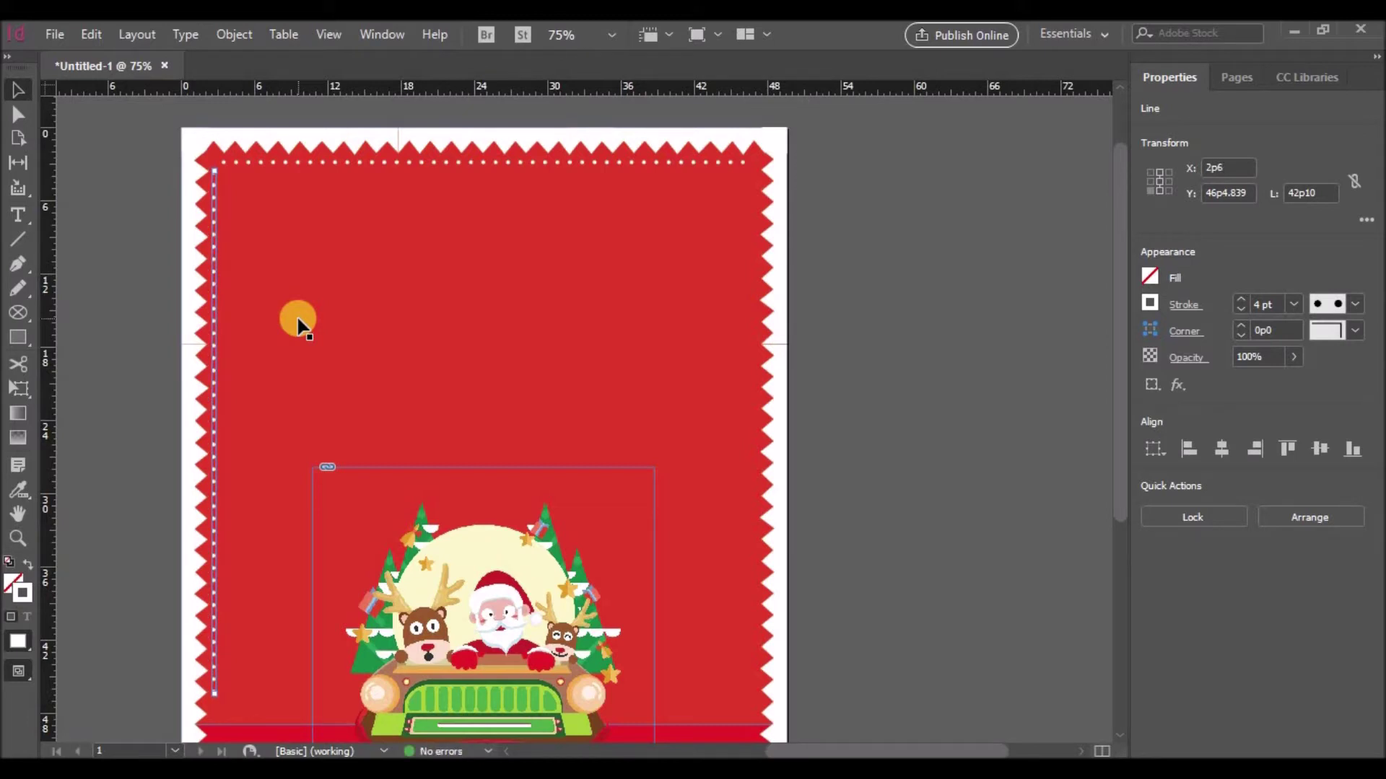
left_click(298, 325)
scroll(296, 315, "down", 3)
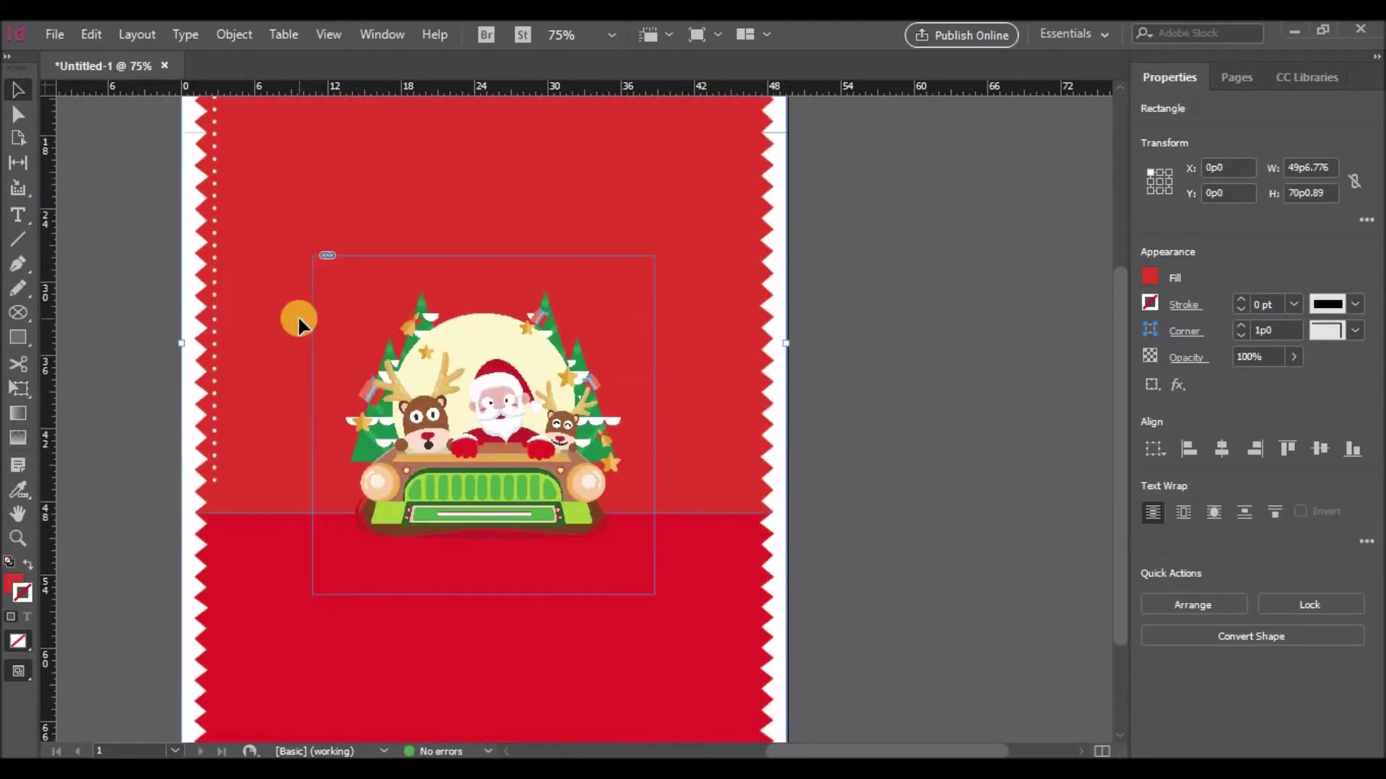
left_click(213, 469)
left_click_drag(210, 479, 216, 599)
key("ctrl+z")
left_click(235, 487)
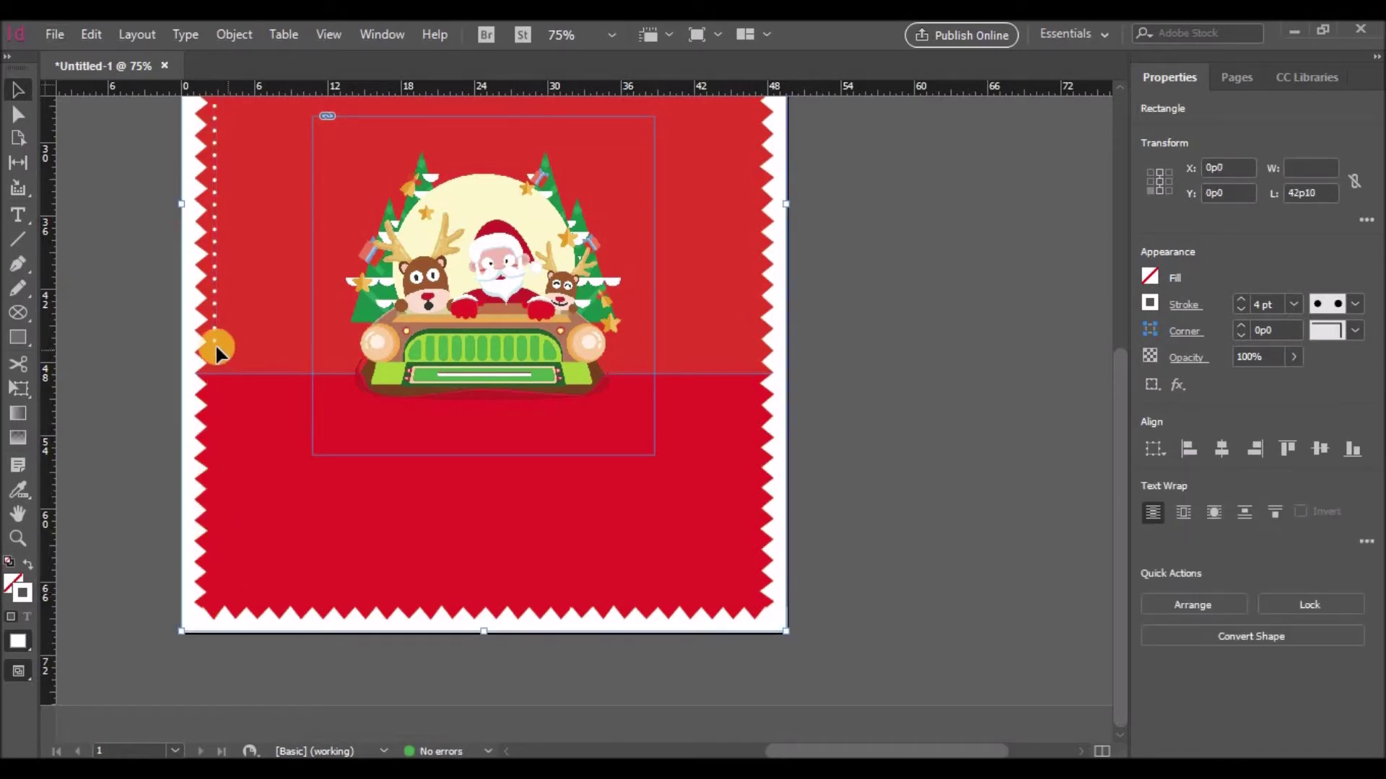
Lengthen the left vertical dotted line downward to about 63p7 so it ends near the bottom zigzag border.
left_click_drag(215, 345, 226, 593)
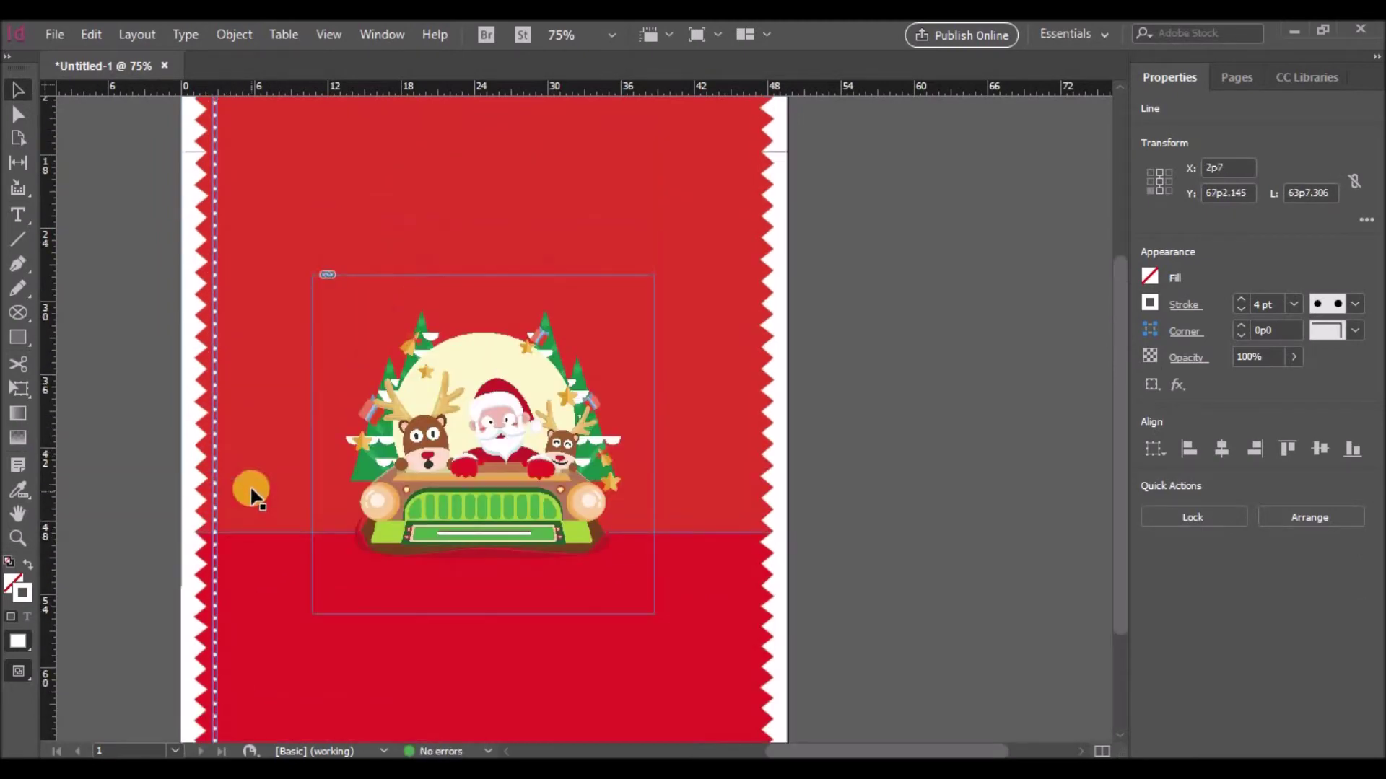
left_click(261, 402)
scroll(261, 396, "up", 5)
scroll(253, 361, "down", 3)
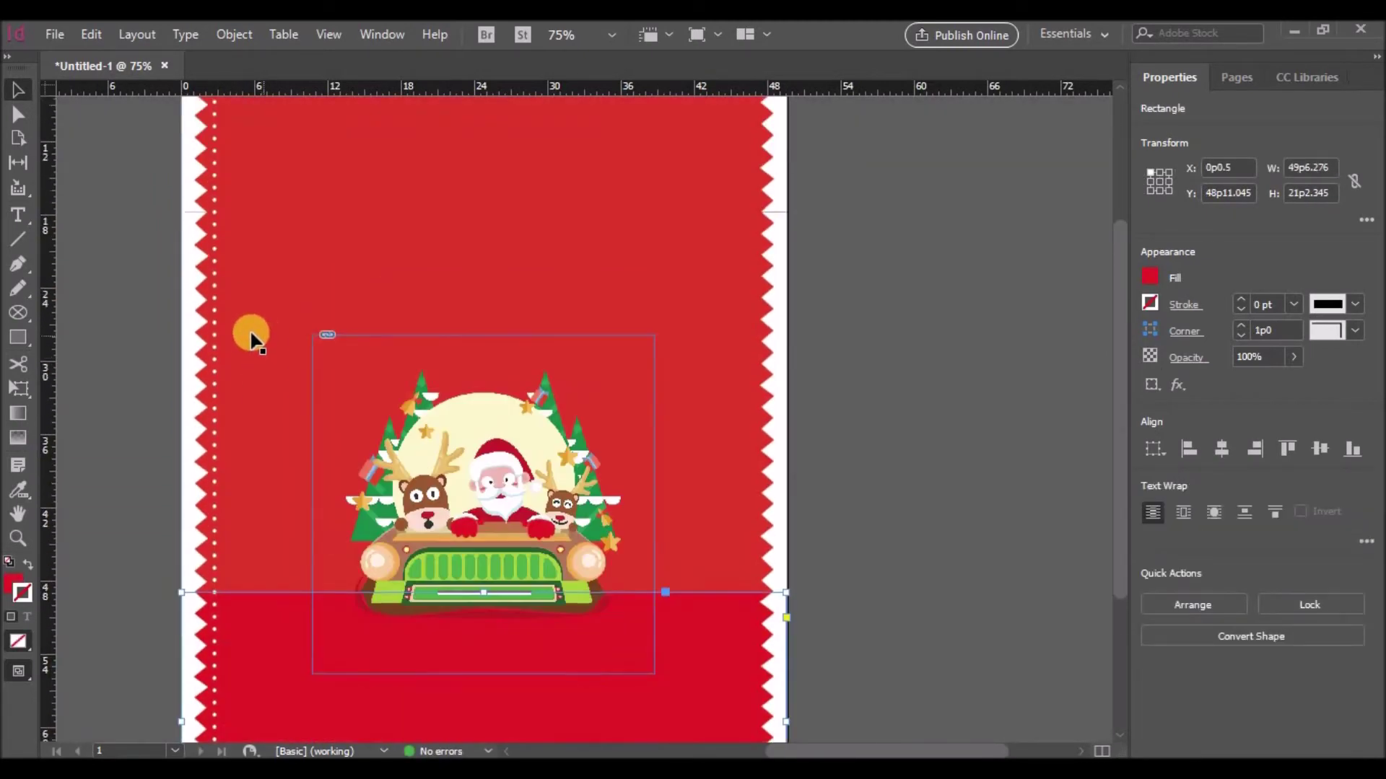
Duplicate the left vertical dotted line and align the copy just inside the right zigzag border, level with the top dotted line.
left_click(215, 334)
left_click_drag(218, 342, 752, 381)
scroll(756, 332, "up", 3)
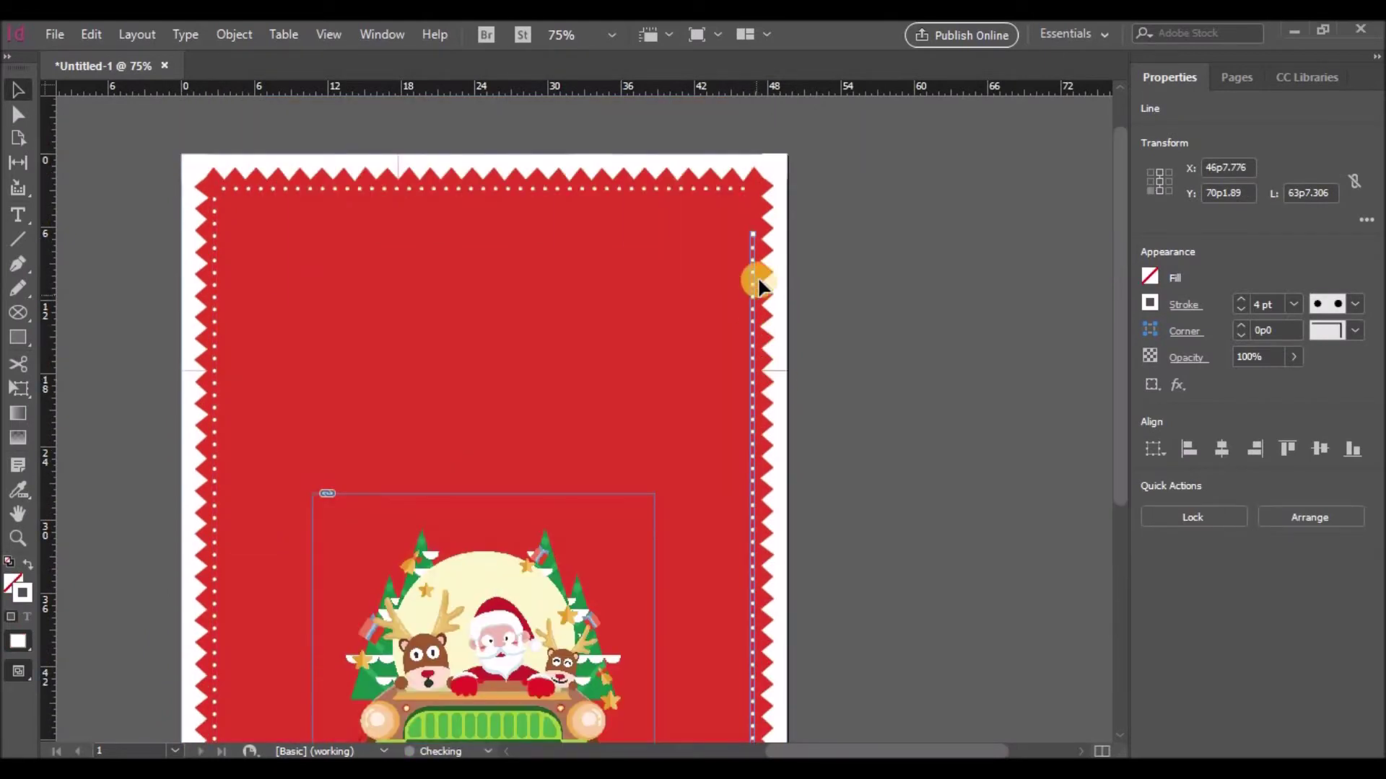
mouse_move(751, 261)
left_mouse_down()
mouse_move(746, 242)
mouse_move(753, 260)
left_mouse_up()
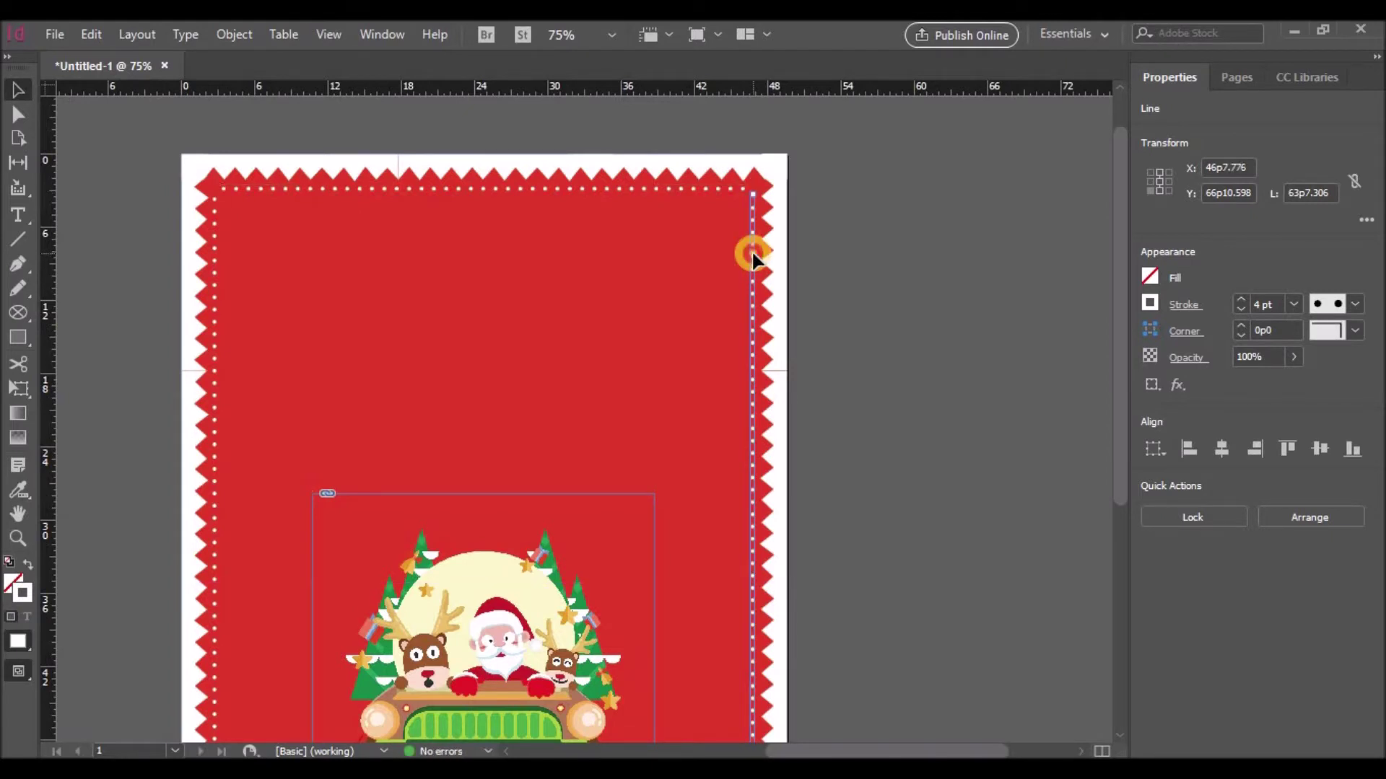
key("Right")
key("Right")
key("Down")
left_click(813, 252)
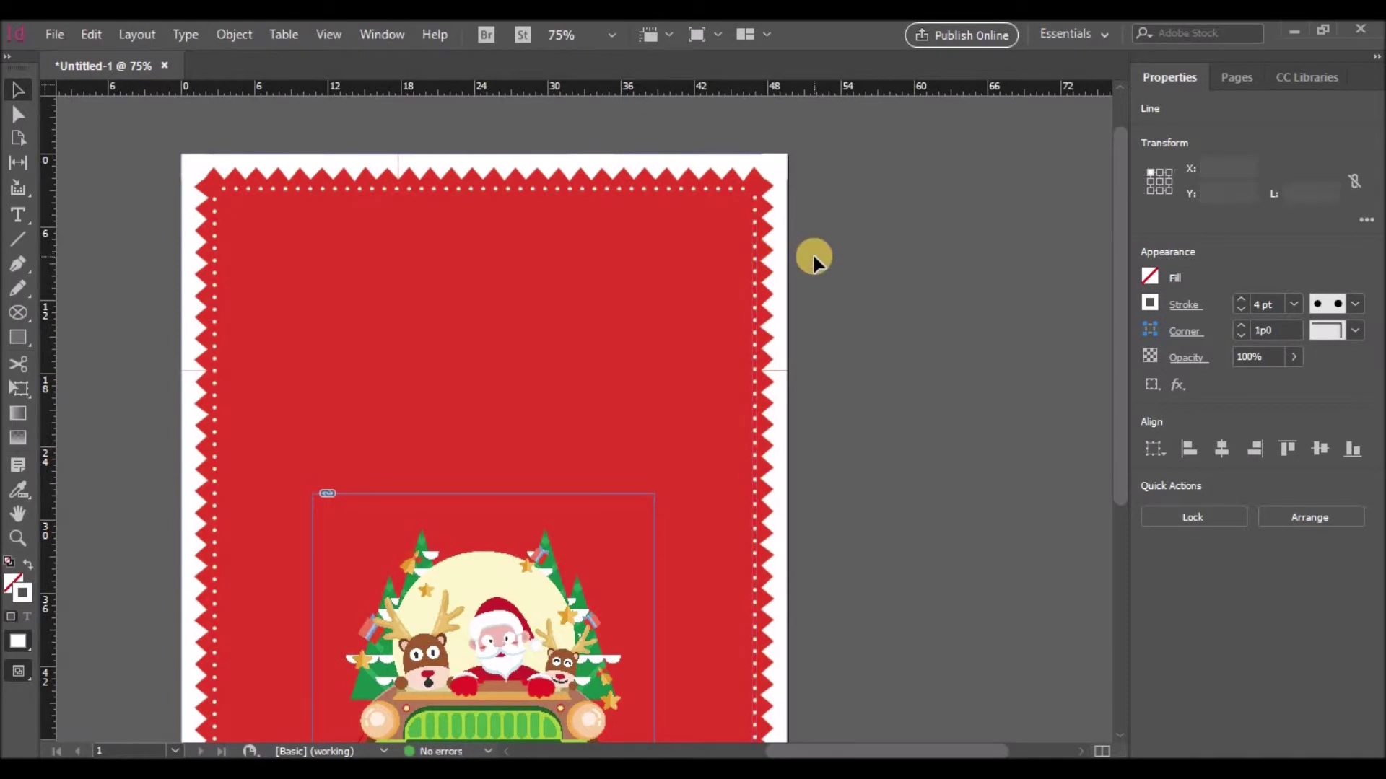
scroll(813, 252, "down", 3)
scroll(804, 249, "down", 2)
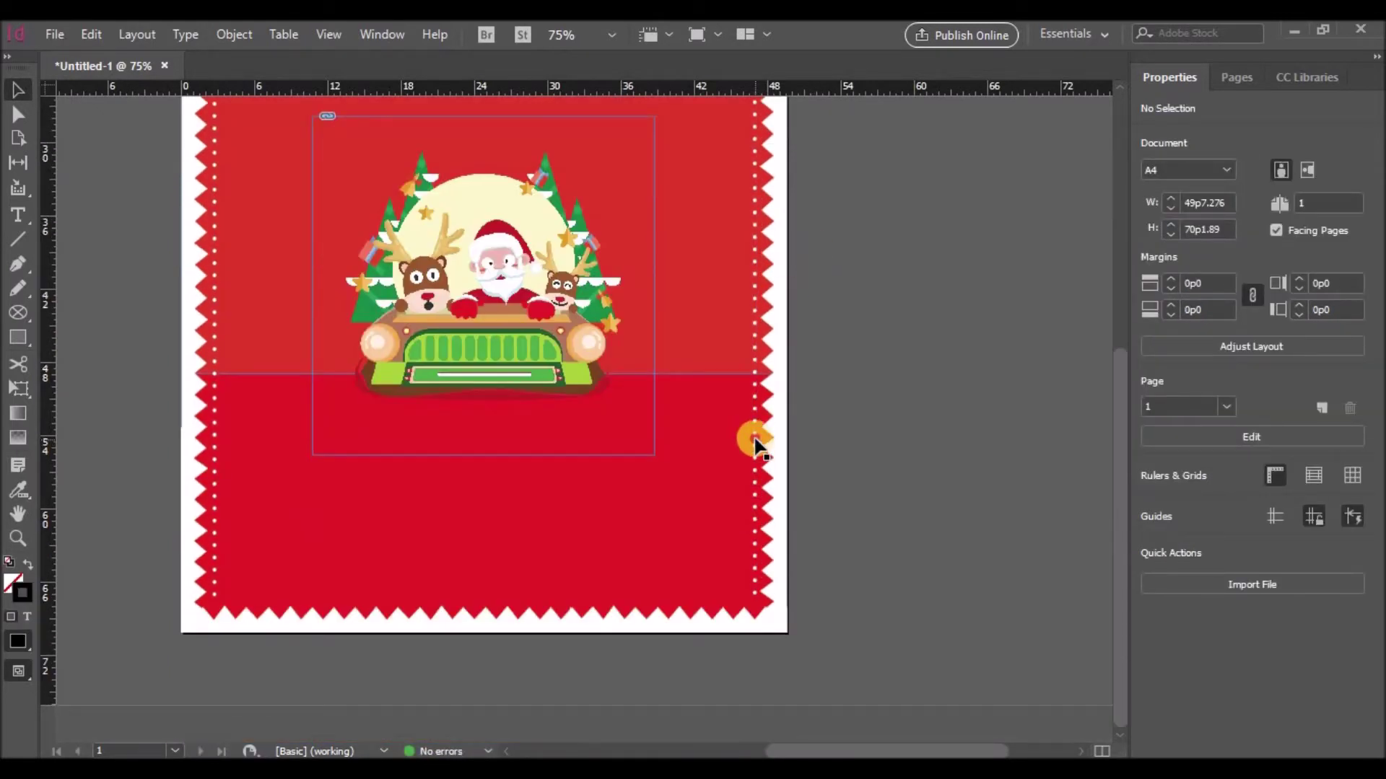
left_click(755, 440)
left_click(798, 447)
Duplicate the top dotted line and place the copy just above the bottom zigzag border, between the two vertical dotted lines.
scroll(736, 365, "up", 6)
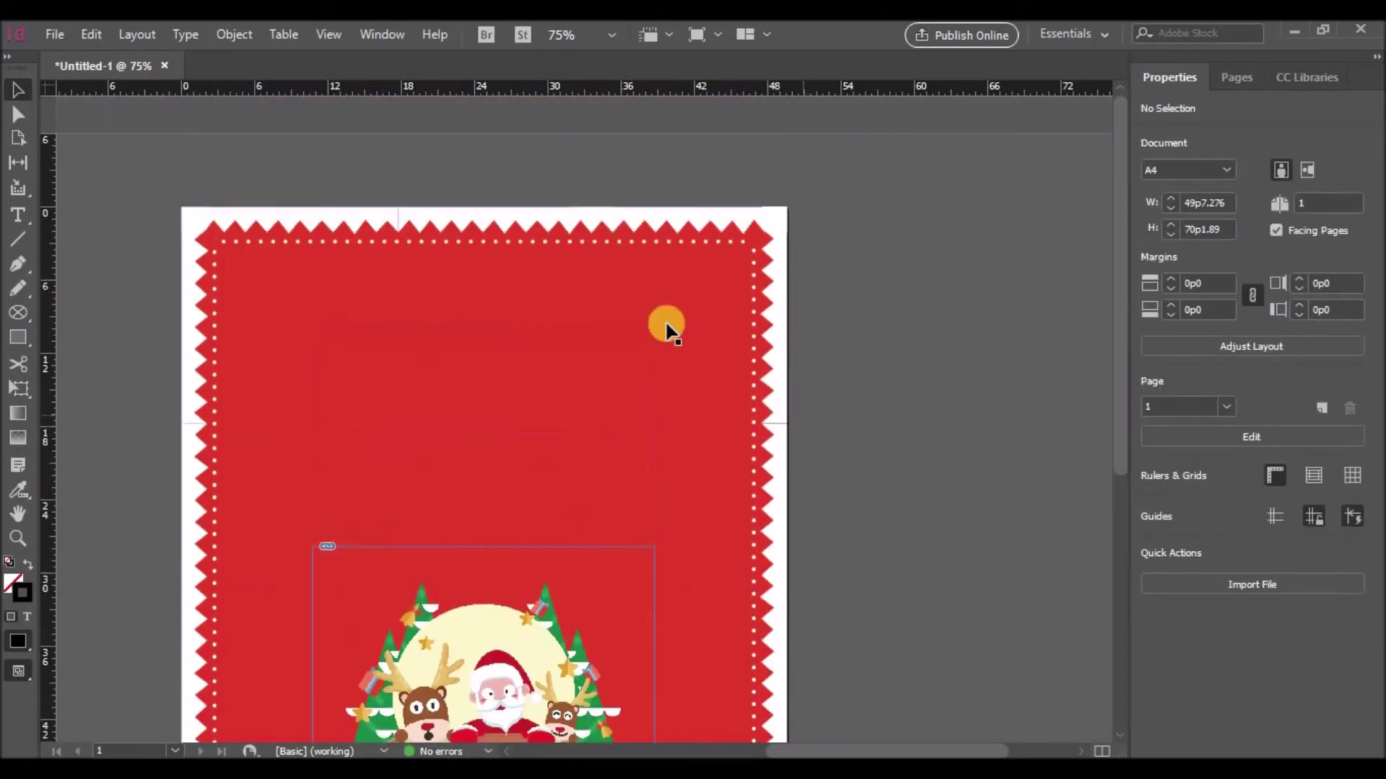
left_click(603, 241)
left_click_drag(603, 241, 614, 604)
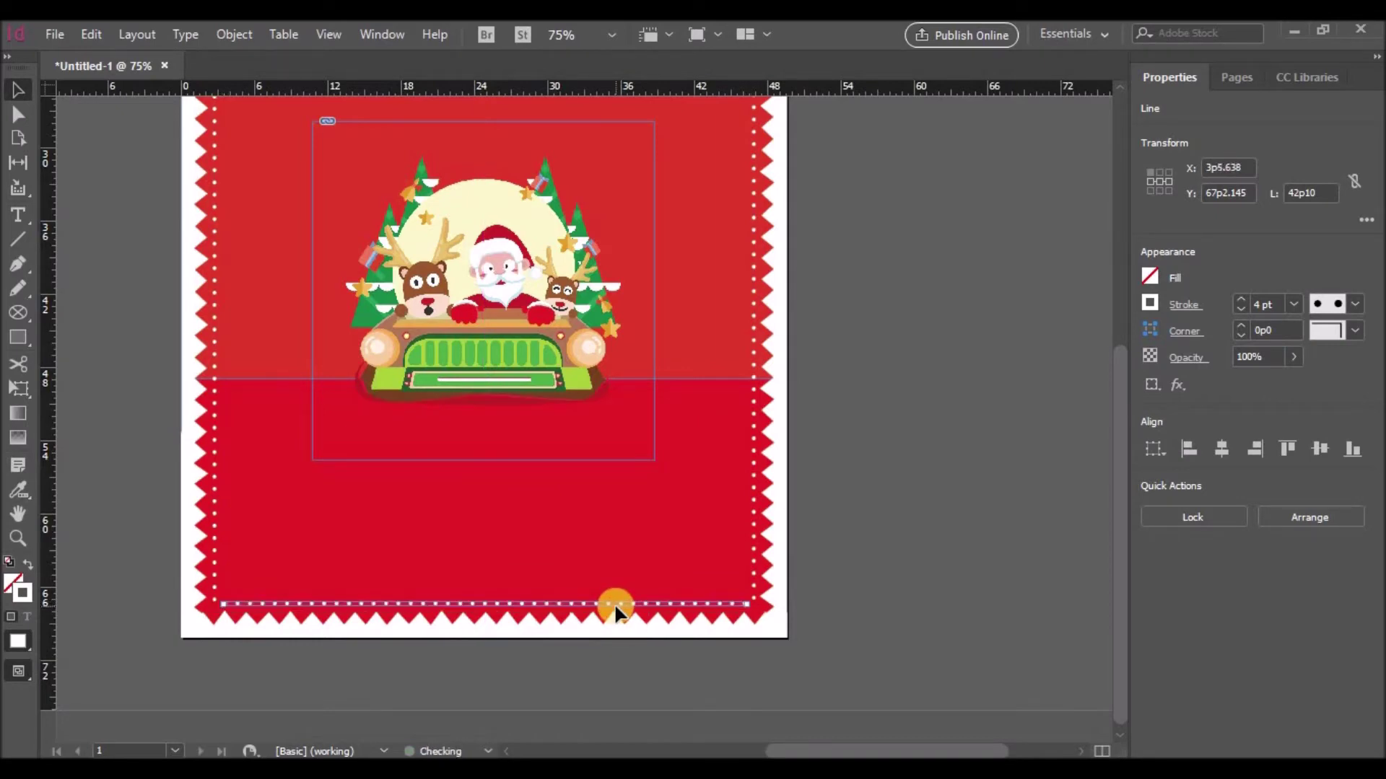
left_click(608, 560)
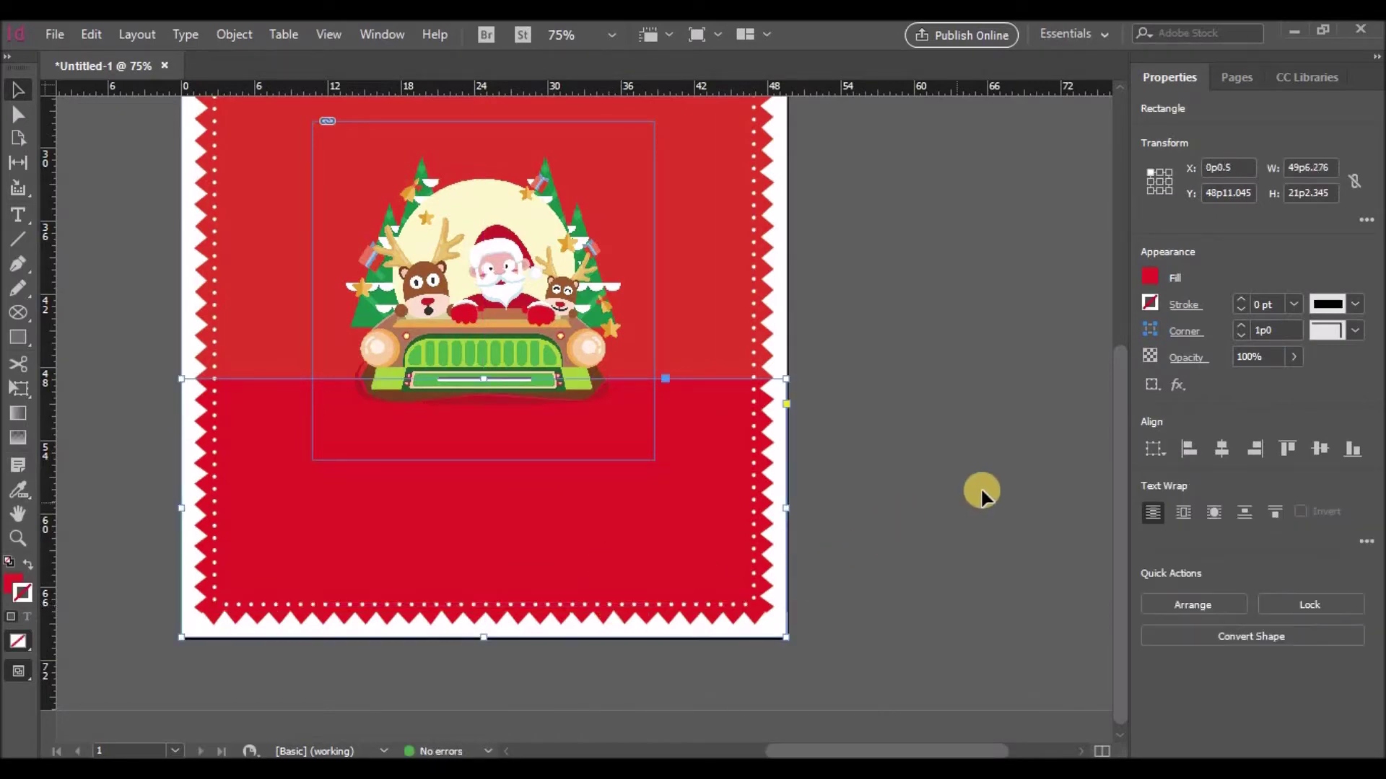
scroll(980, 487, "up", 5)
scroll(980, 486, "down", 4)
scroll(981, 485, "up", 4)
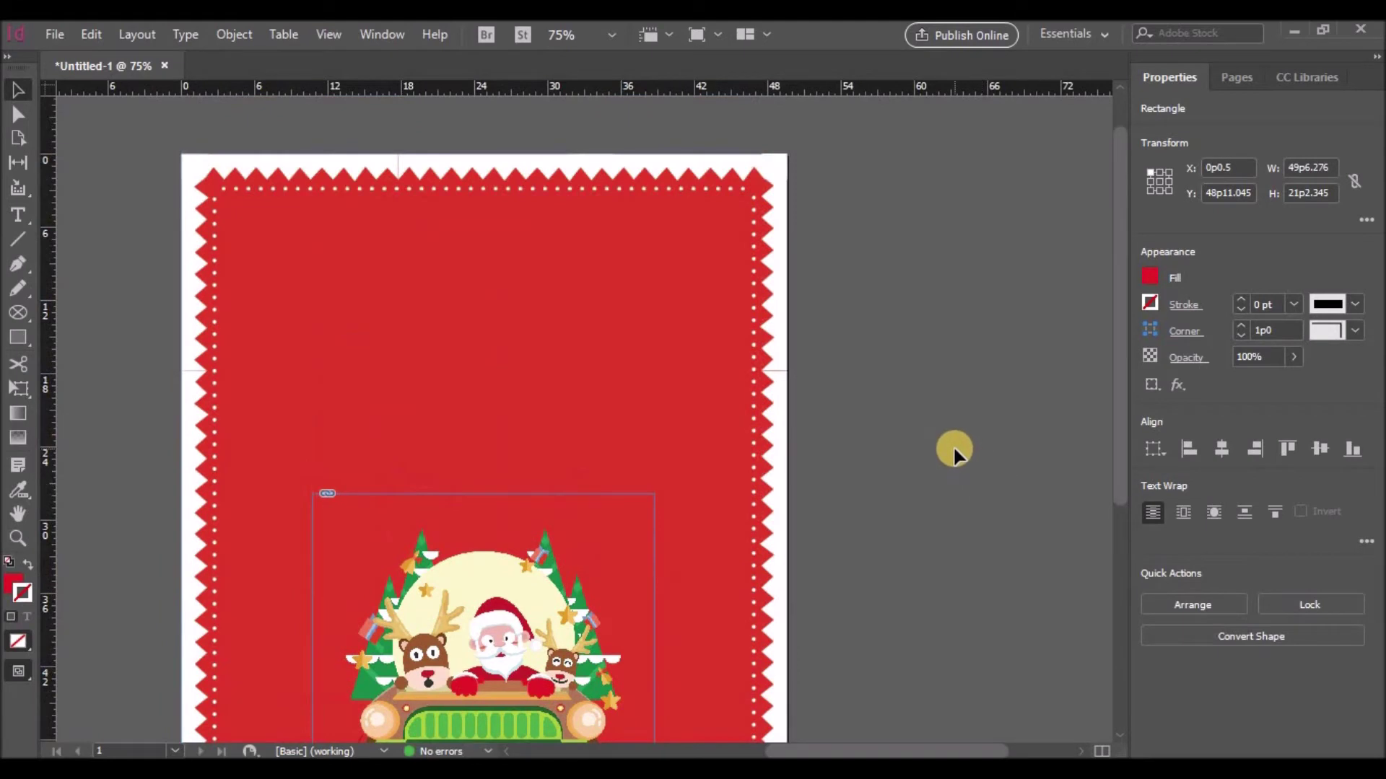
Draw a text frame above the Santa illustration and enter "Christmas" and "Celebration" on two lines.
left_click(18, 215)
left_click_drag(319, 248, 660, 411)
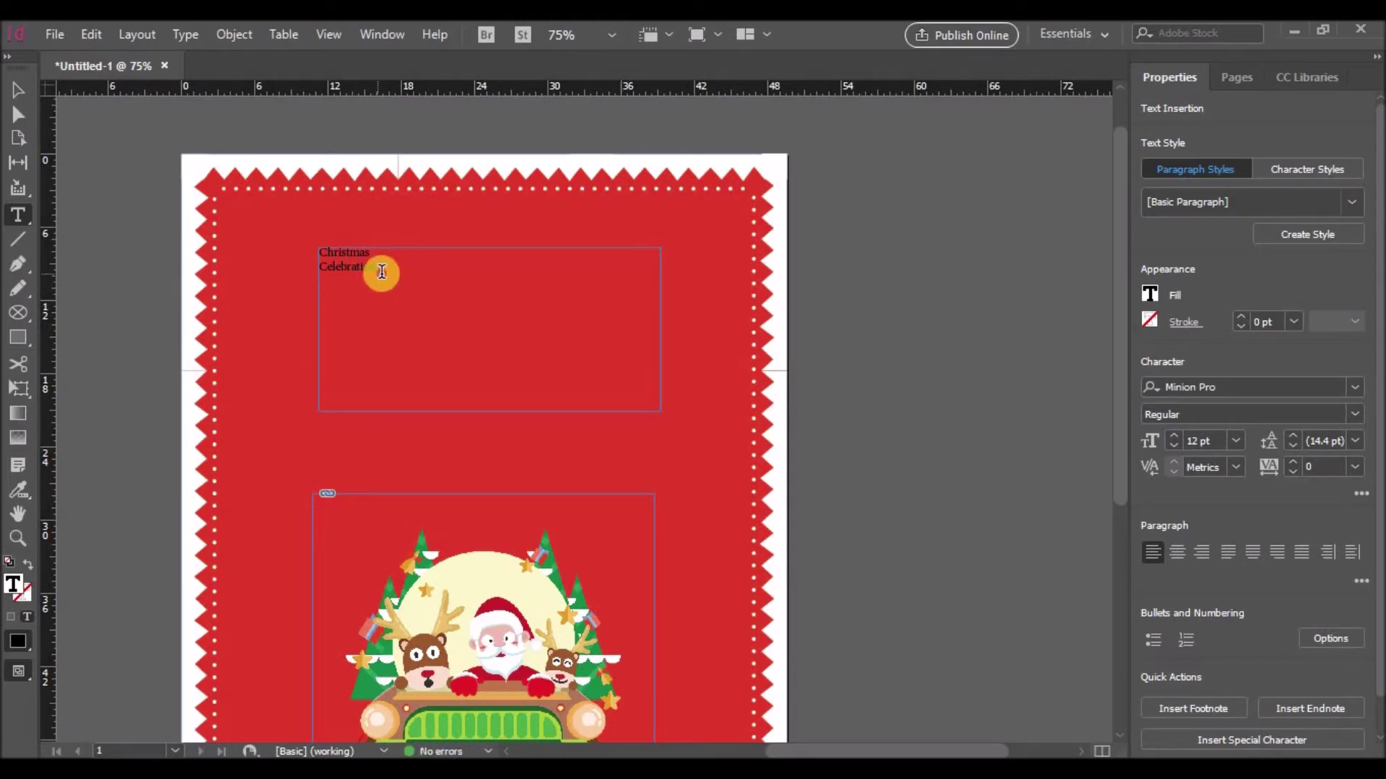
Set both lines of the title text in the font adeline personal use only at 72 pt.
left_click_drag(382, 273, 319, 252)
left_click(1353, 386)
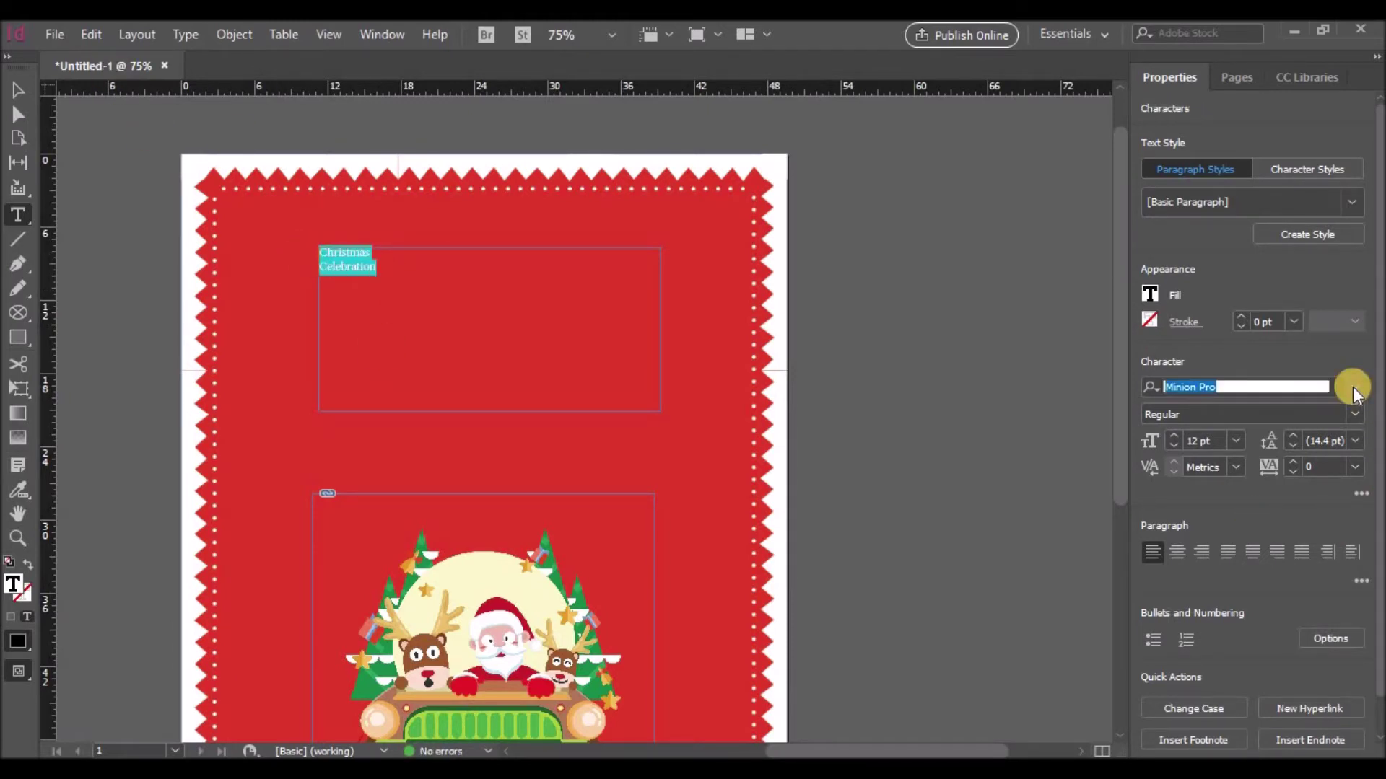
left_click(1225, 451)
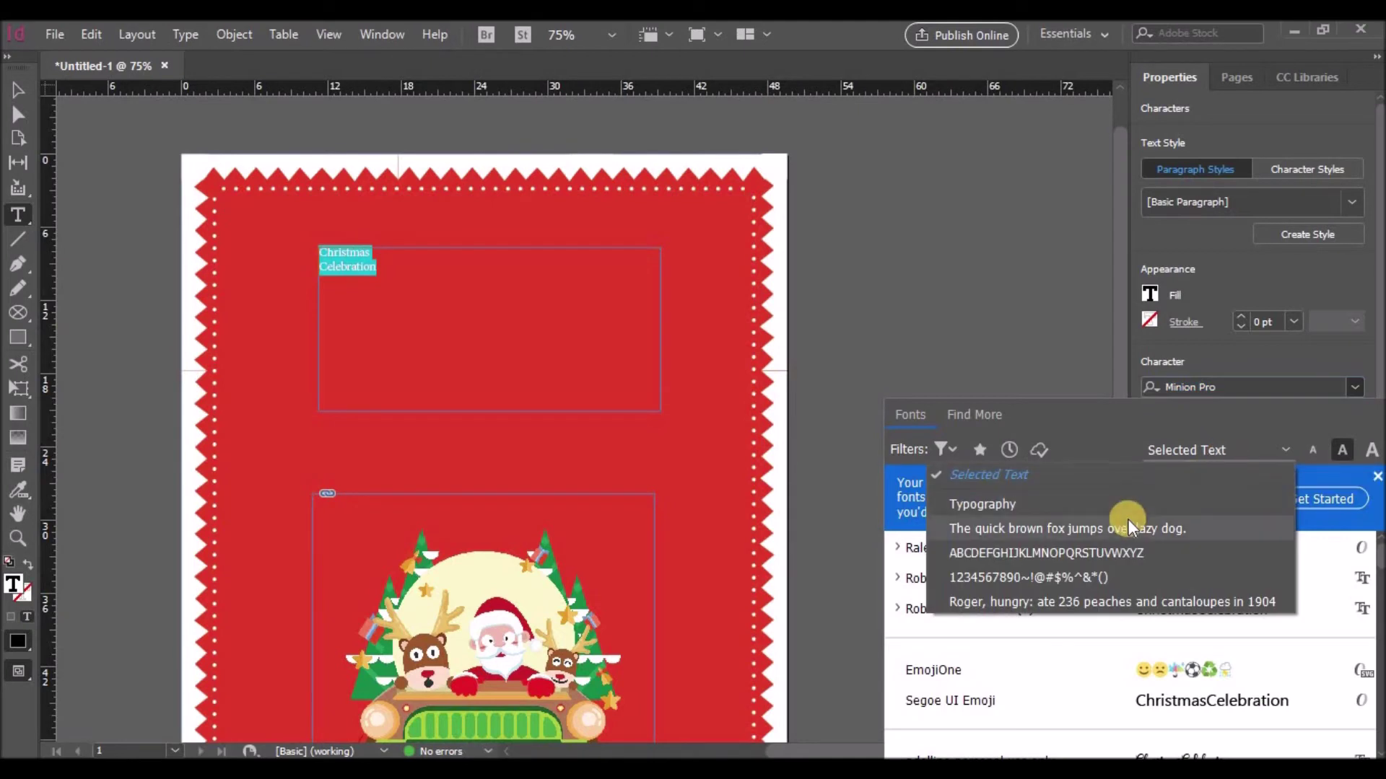
left_click(1199, 389)
type("ad")
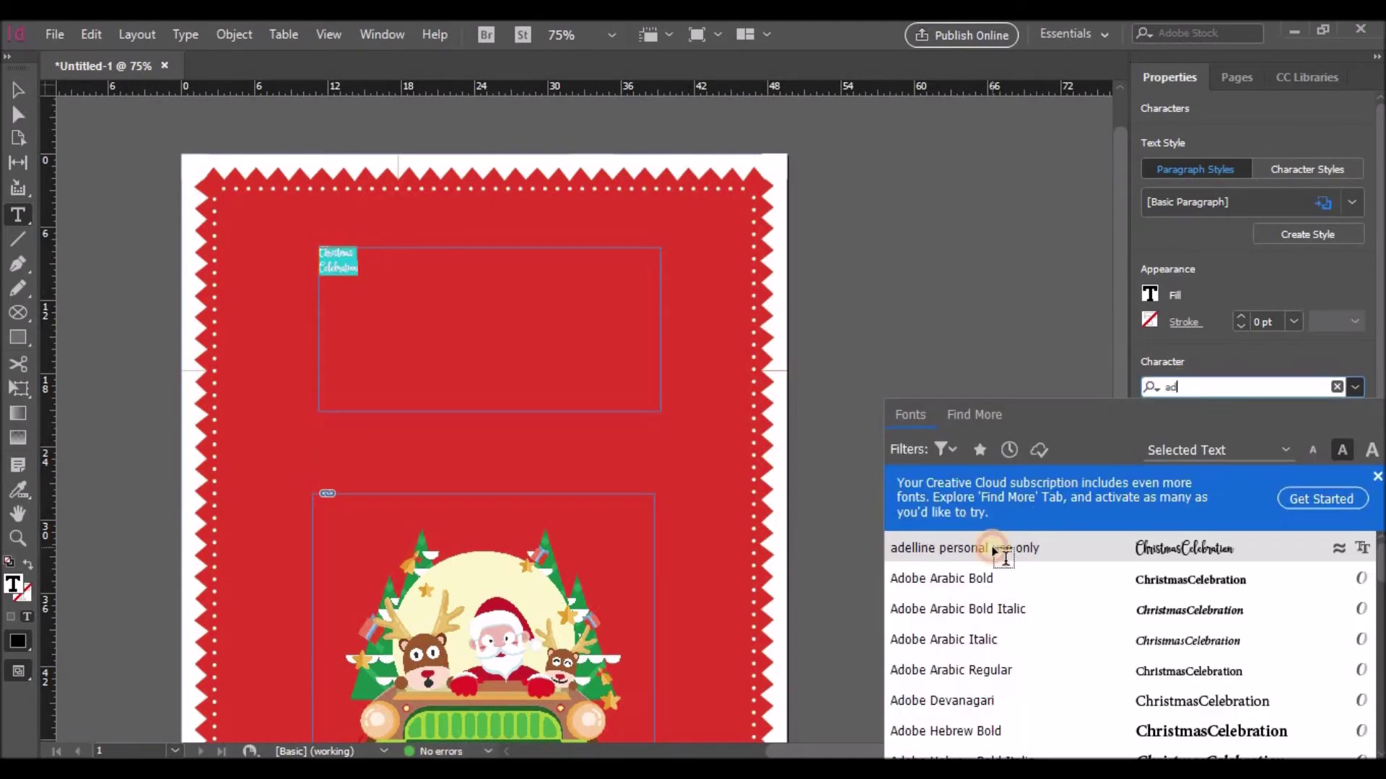
left_click(1004, 552)
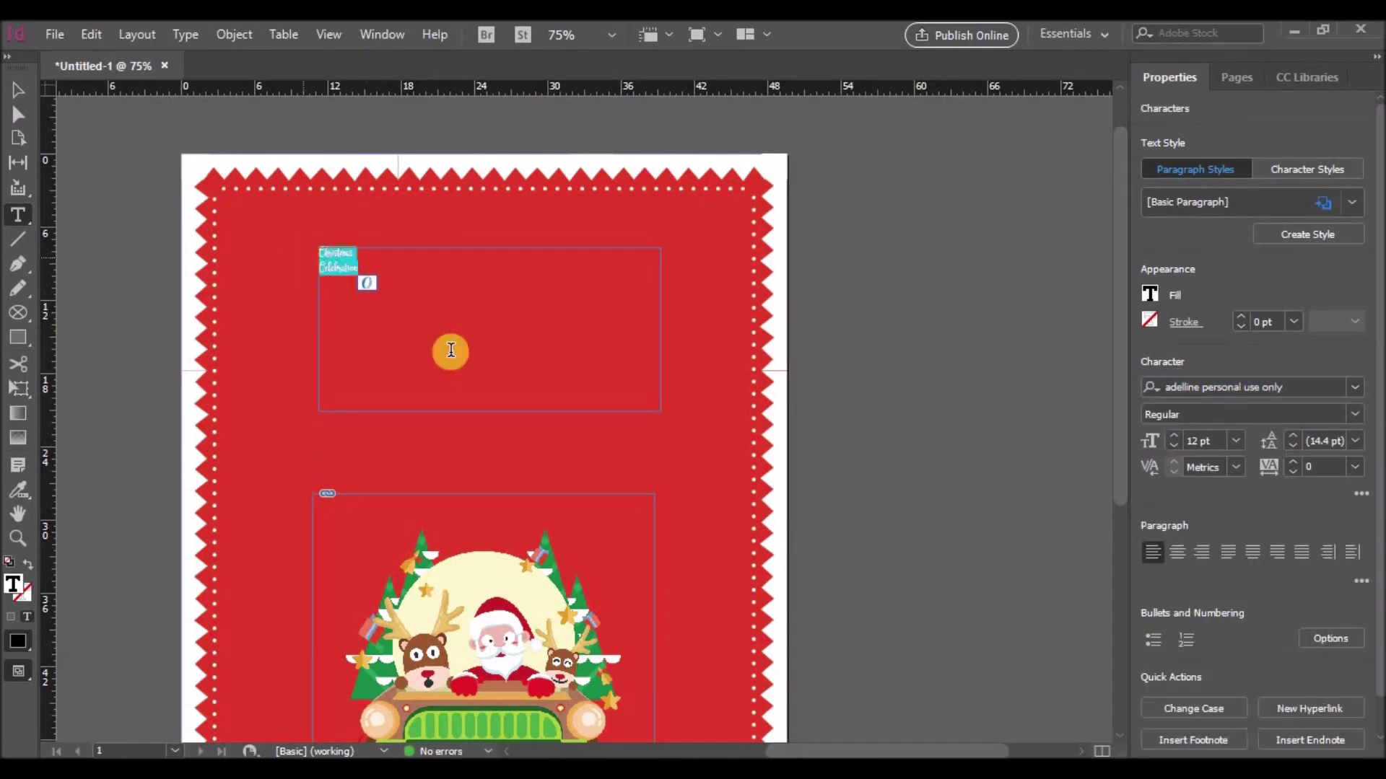
left_click(1237, 436)
left_click(1224, 408)
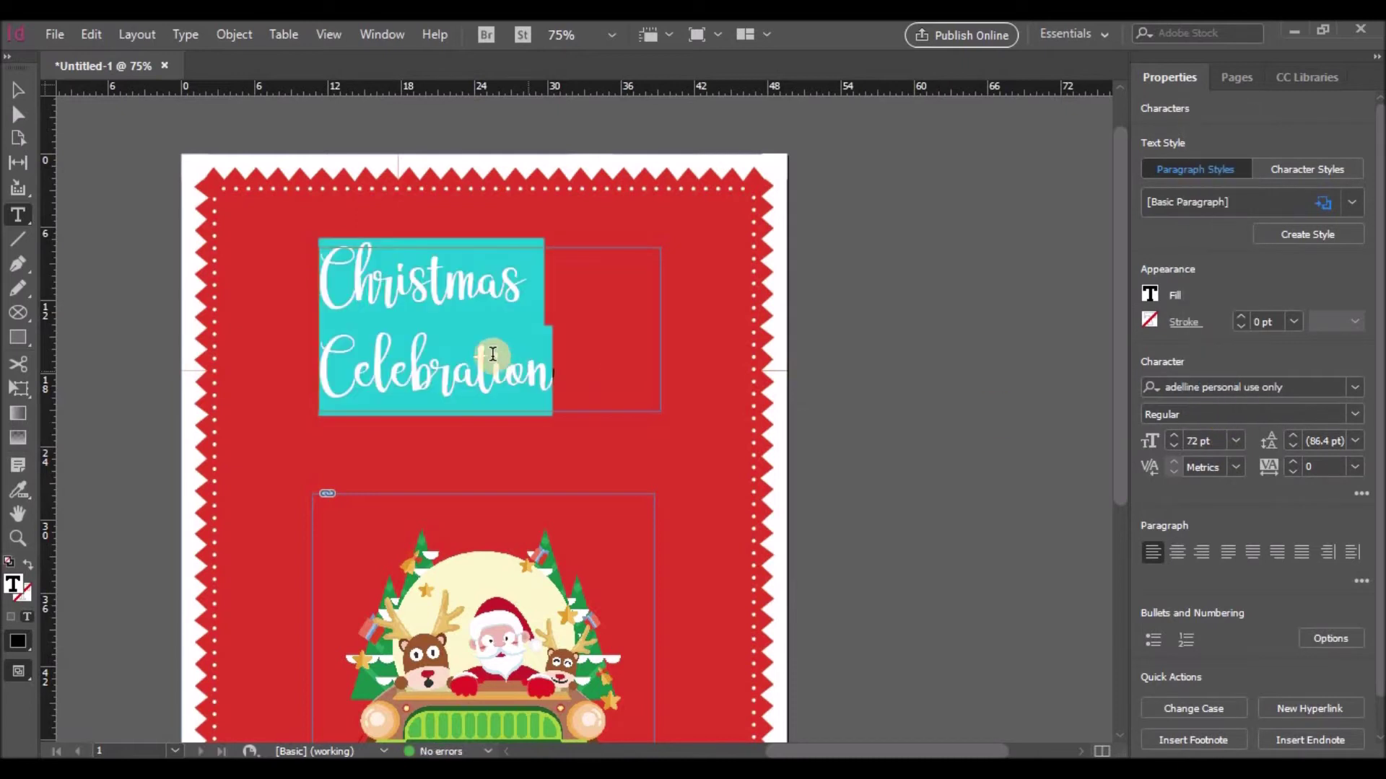
Enlarge the word "Christmas" in the title to 115 pt.
left_click(561, 376)
left_click_drag(561, 376, 309, 365)
left_click_drag(524, 282, 272, 285)
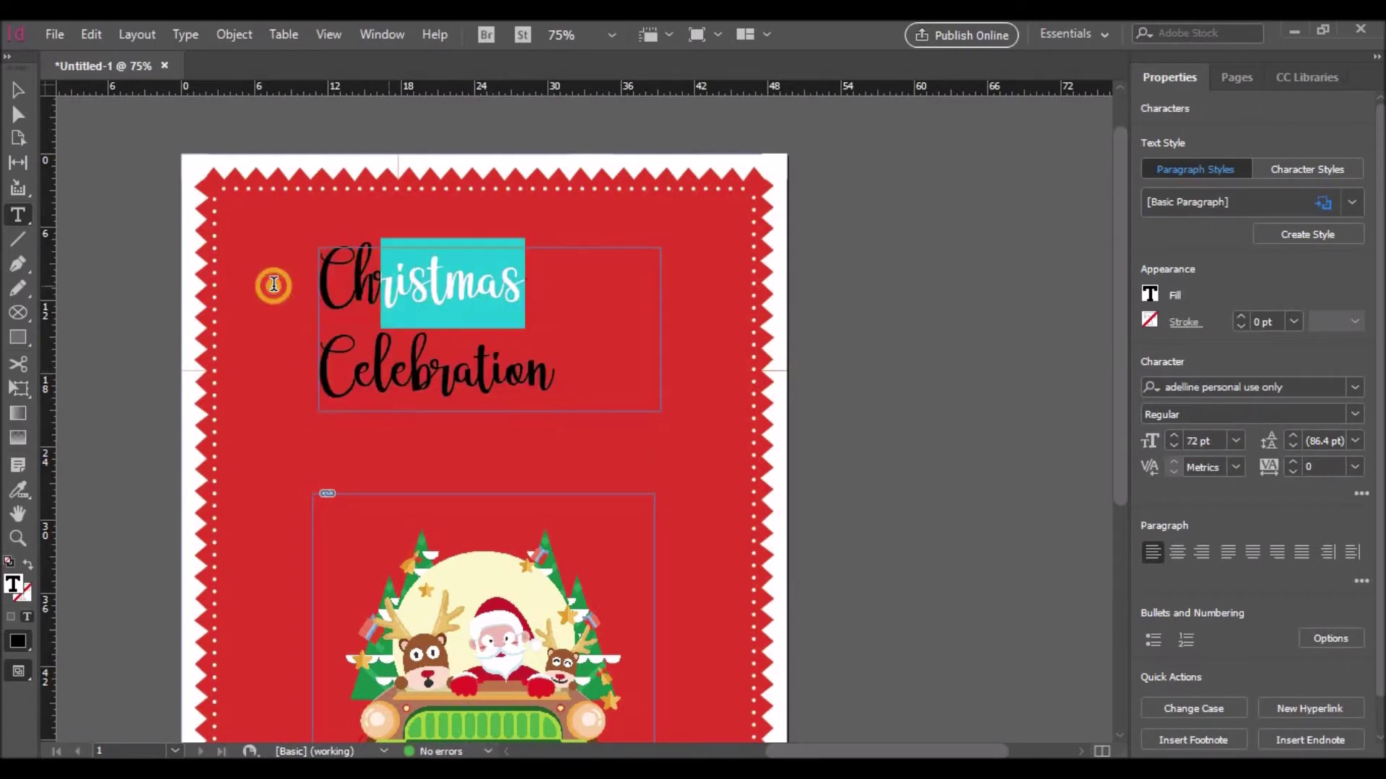
left_click(1176, 436)
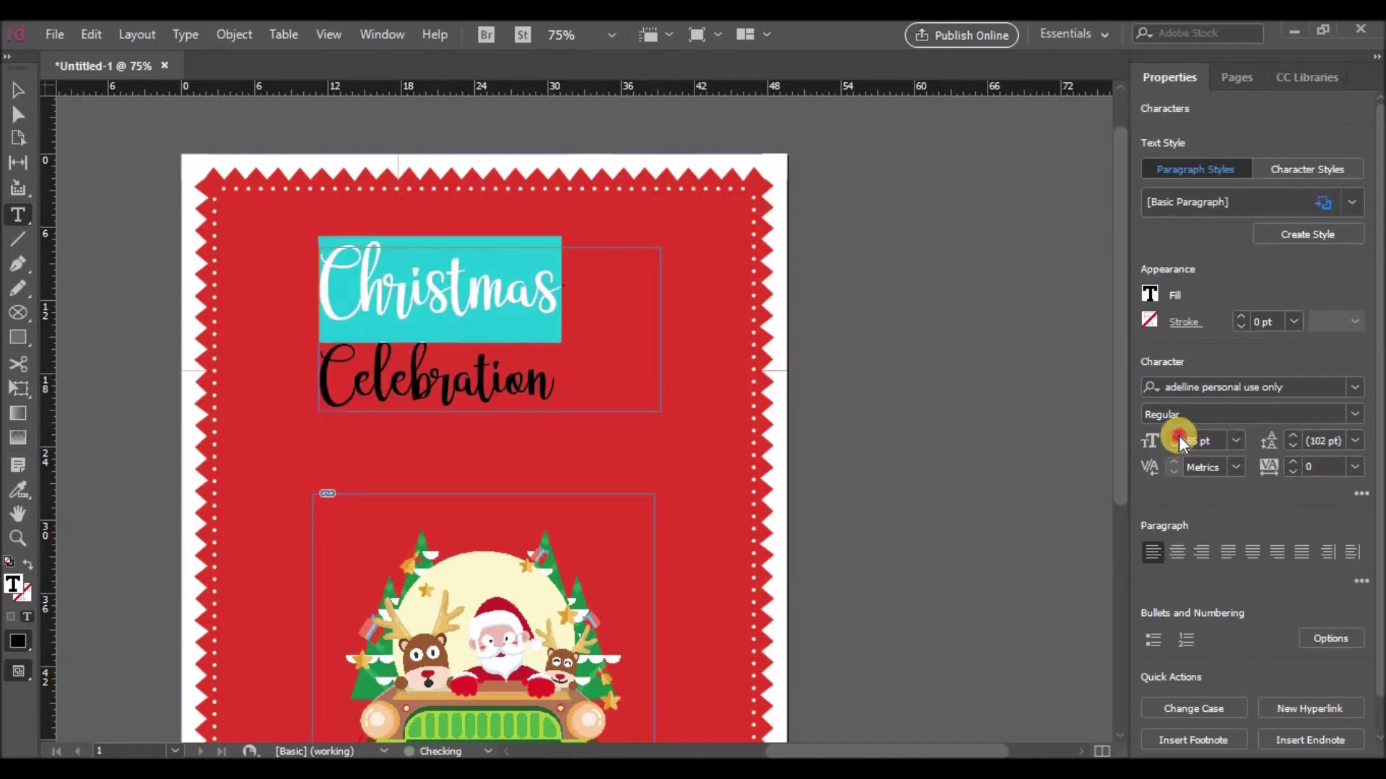
left_click_drag(1179, 436, 1179, 436)
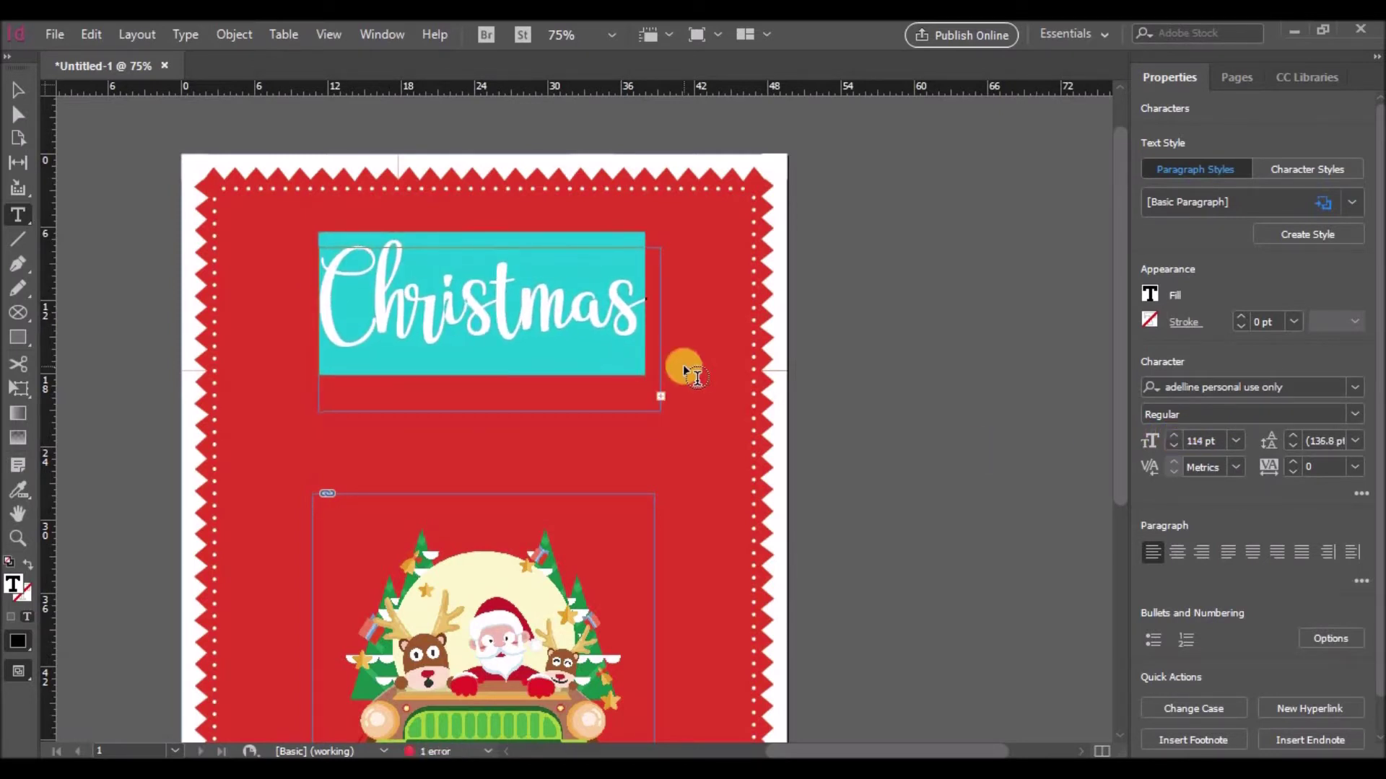
left_click(1173, 436)
left_click(284, 379)
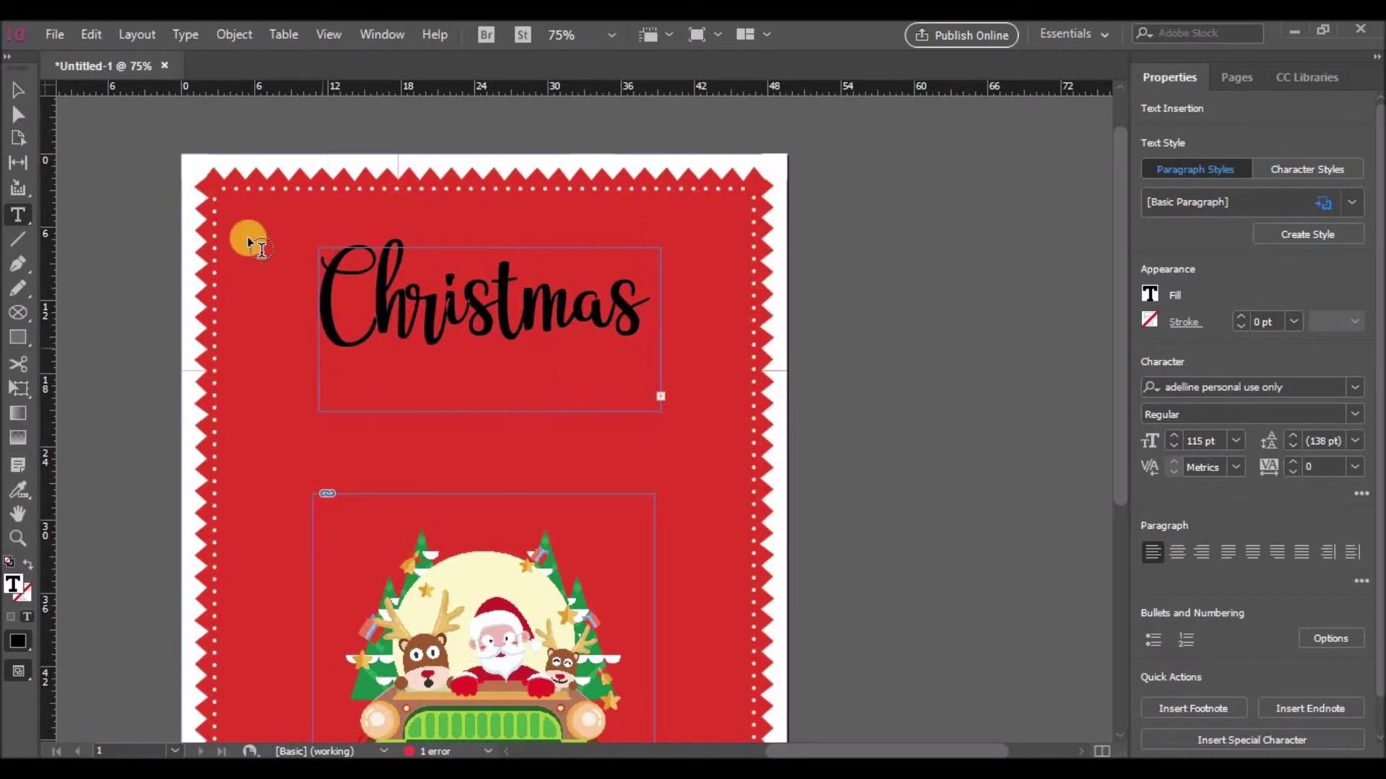
Widen the title text frame on both sides to about 40p2.
key("Escape")
left_click_drag(320, 329, 239, 329)
left_click_drag(669, 332, 730, 335)
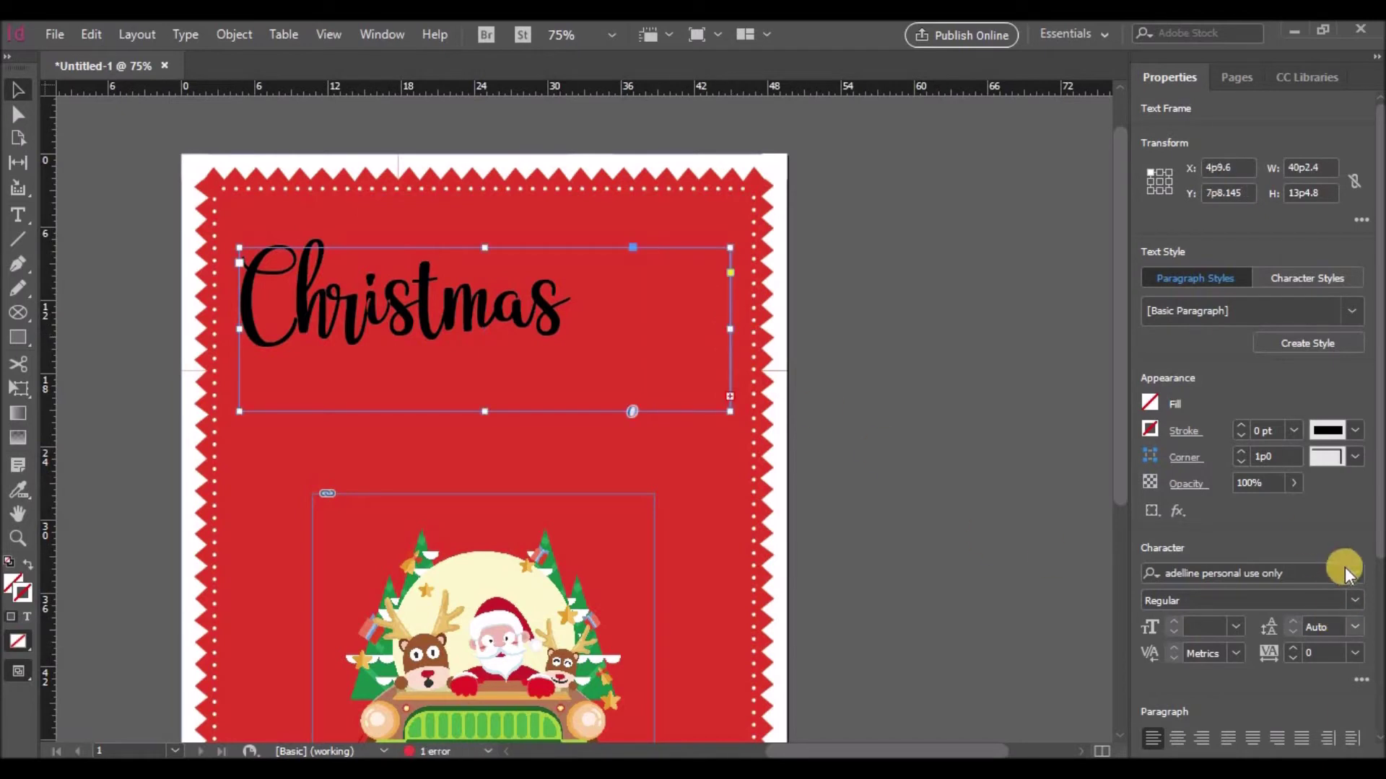
Centre-align the title text and extend its frame downward to the top of the Santa illustration so both lines fit.
scroll(1345, 570, "down", 1)
scroll(1346, 574, "up", 1)
scroll(1198, 454, "down", 3)
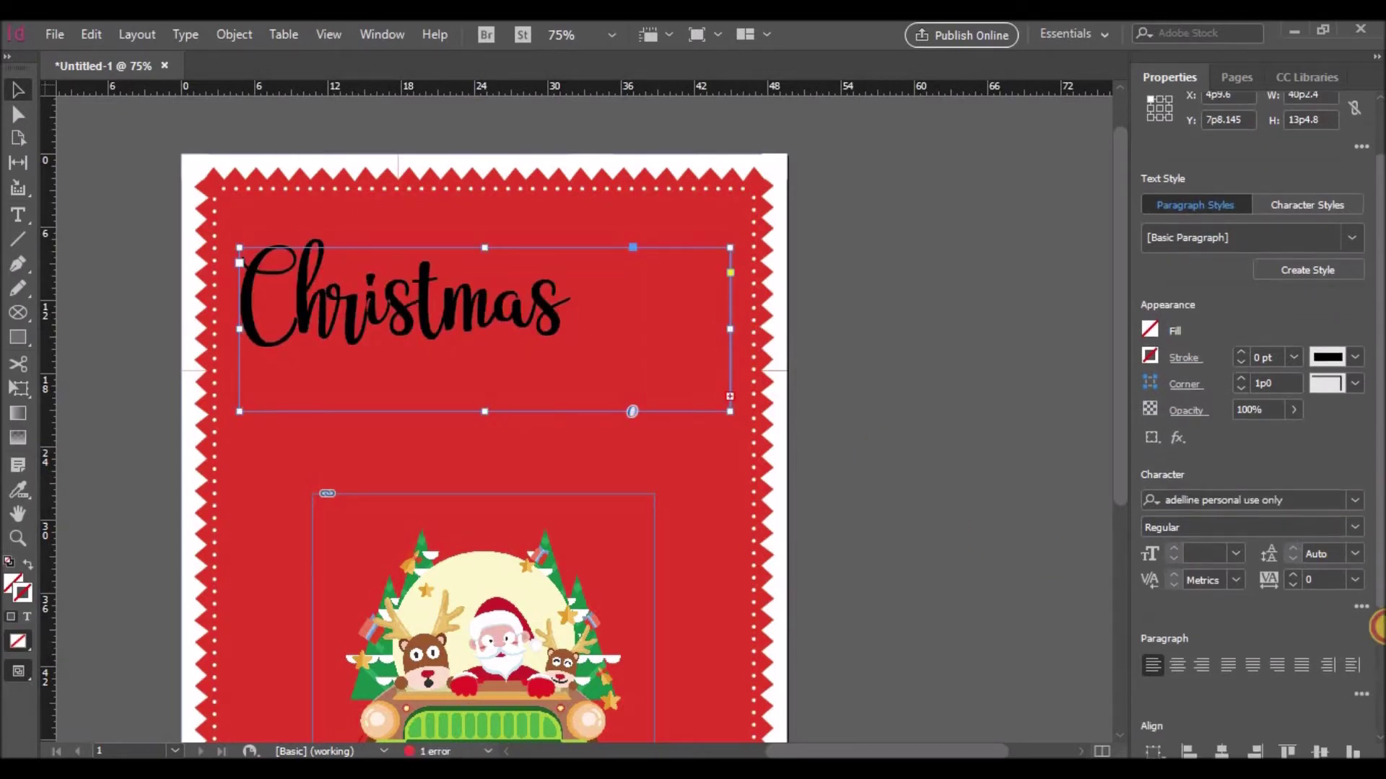
left_click(1348, 432)
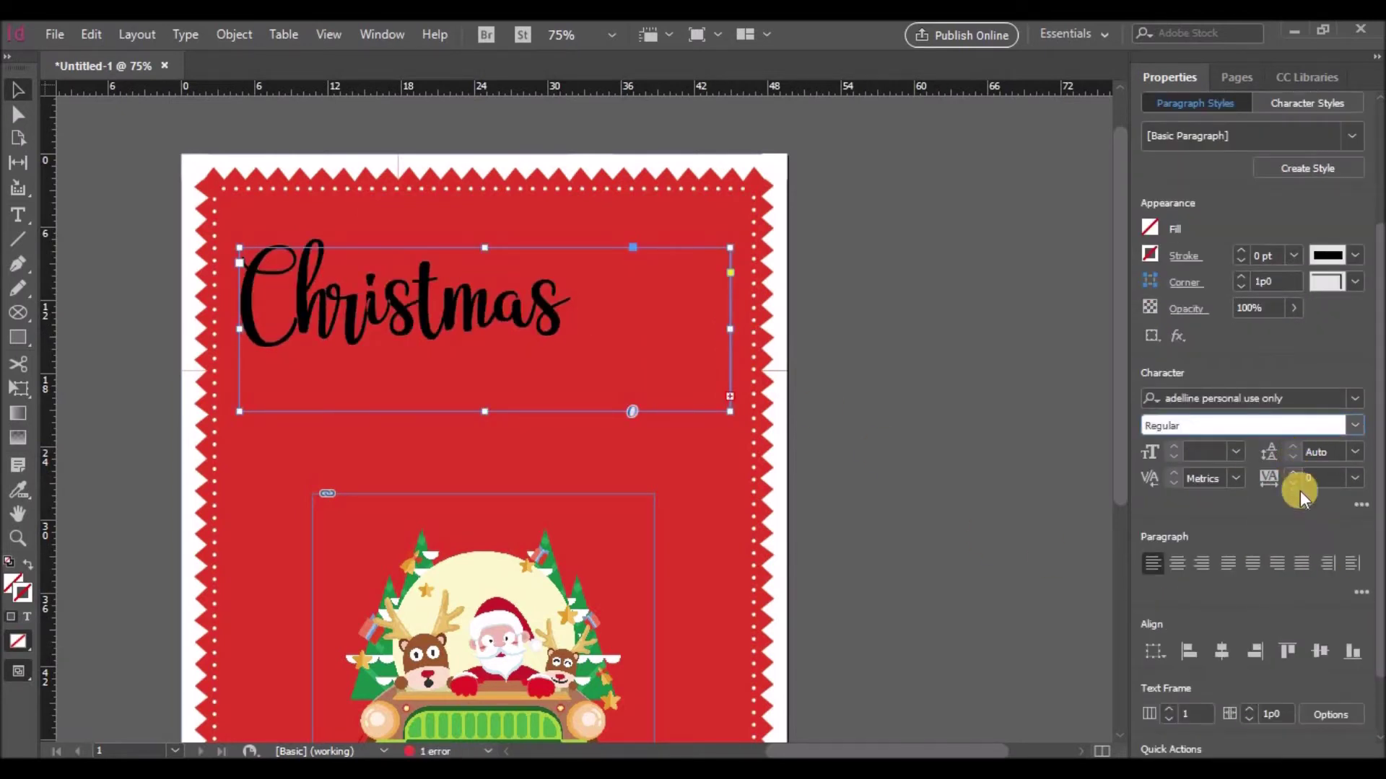
left_click_drag(484, 412, 486, 499)
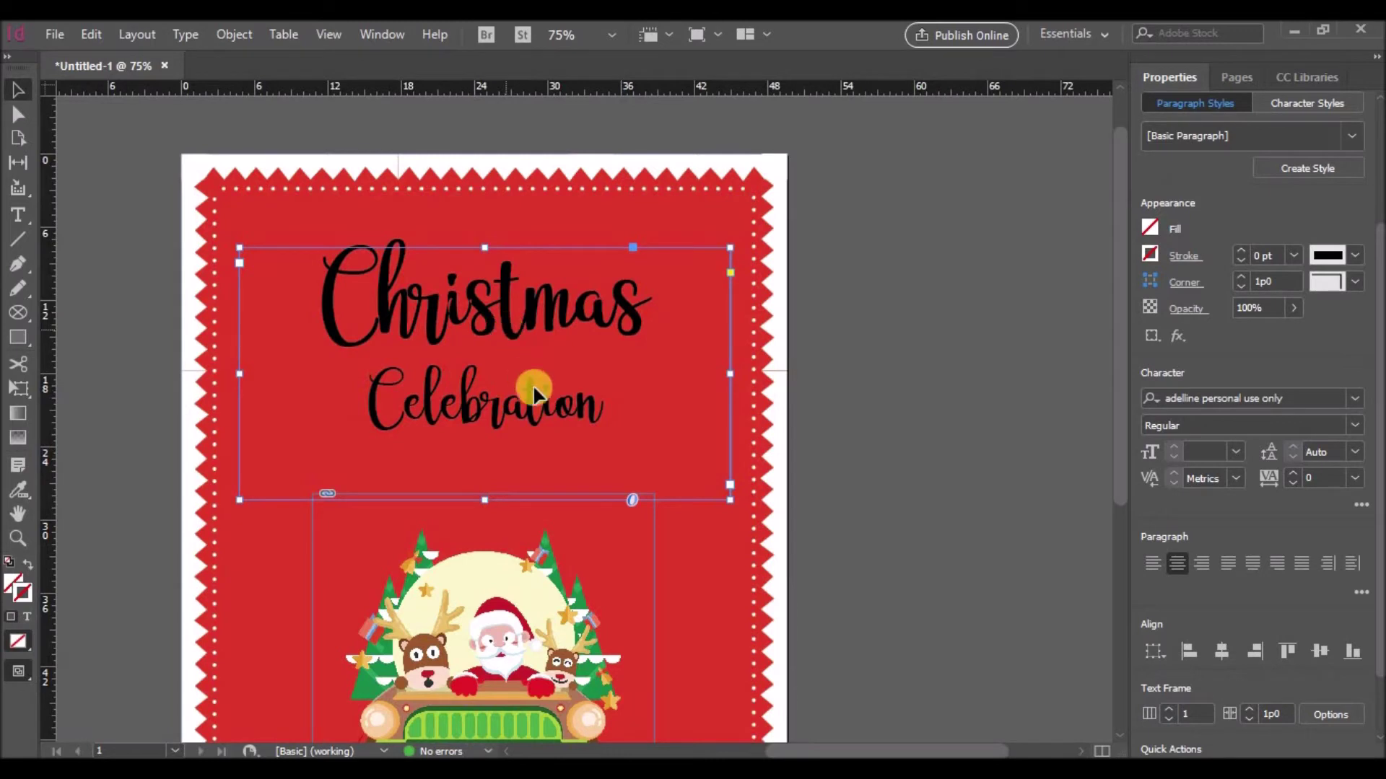
Set the word "Celebration" to 80 pt and fill it with the yellow swatch C=0 M=0 Y=100 K=0.
double_click(599, 400)
left_click_drag(599, 399, 367, 405)
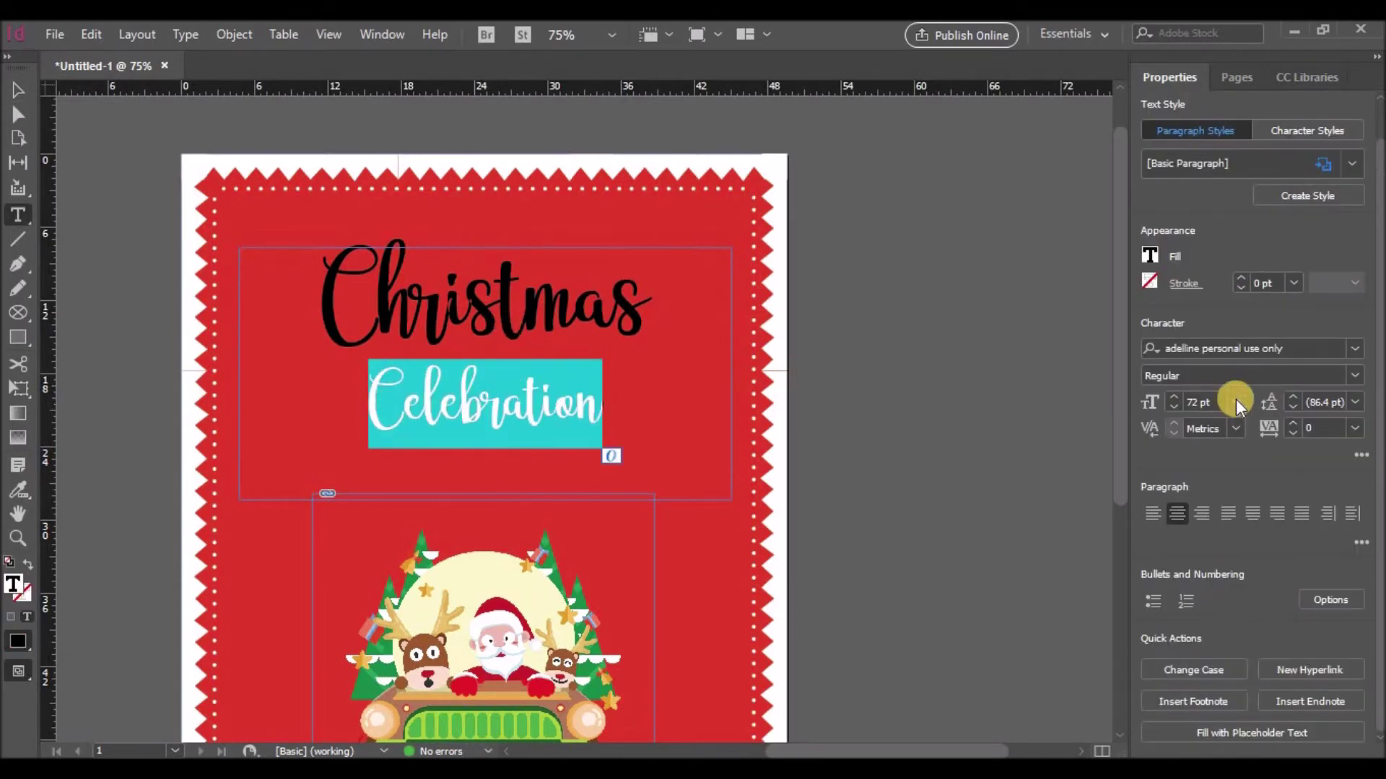
left_click(1174, 398)
left_click(1173, 398)
left_click(1174, 397)
left_click(1151, 255)
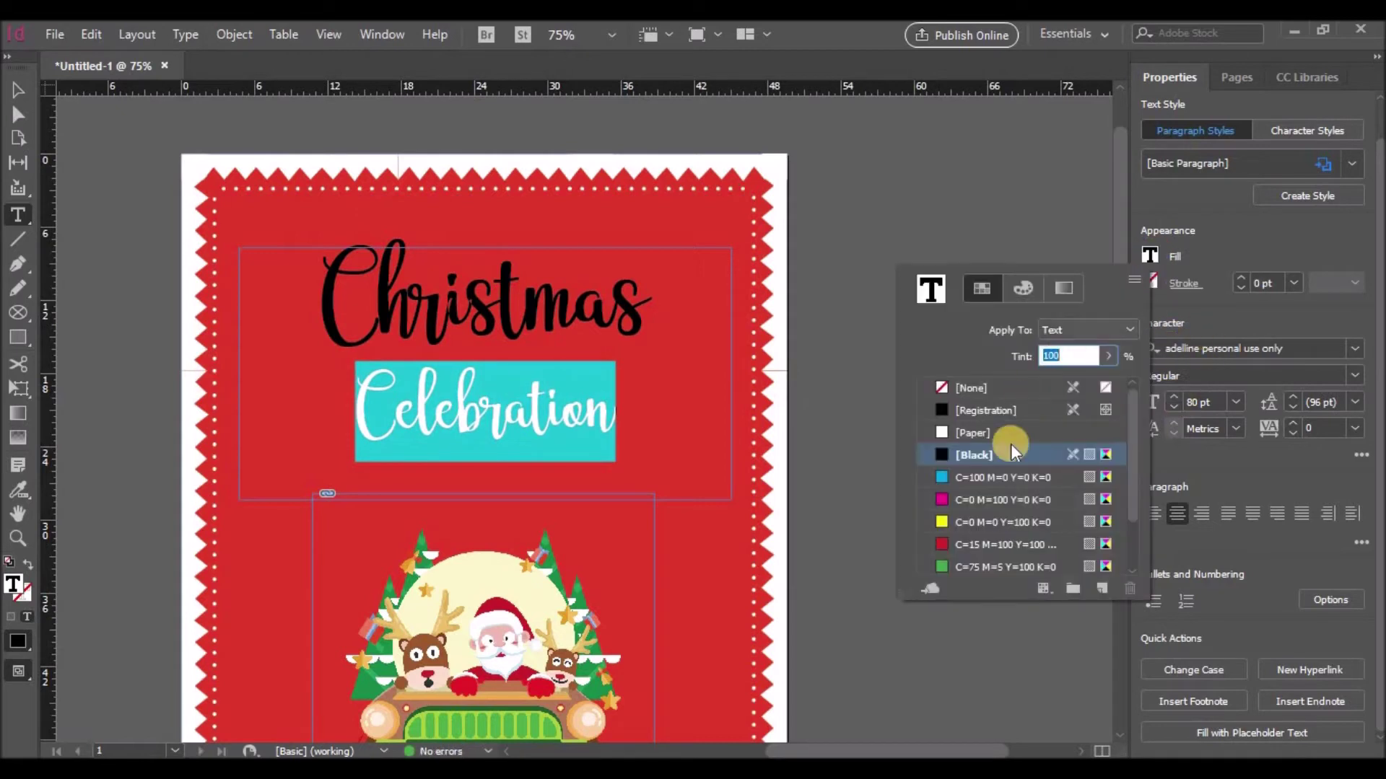
left_click(957, 515)
Fill the word "Christmas" in the title with the white [Paper] swatch.
left_click(579, 318)
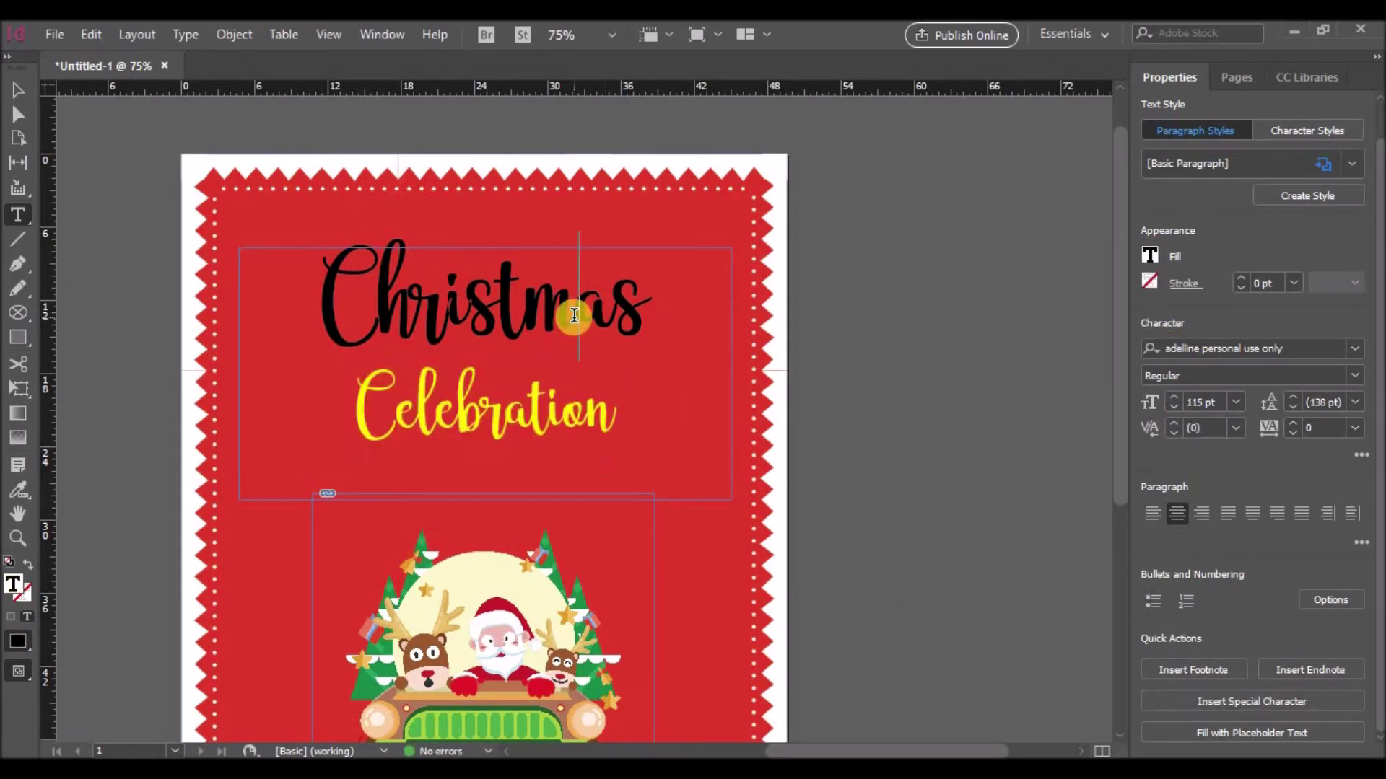
left_click_drag(645, 320, 322, 317)
left_click(1150, 255)
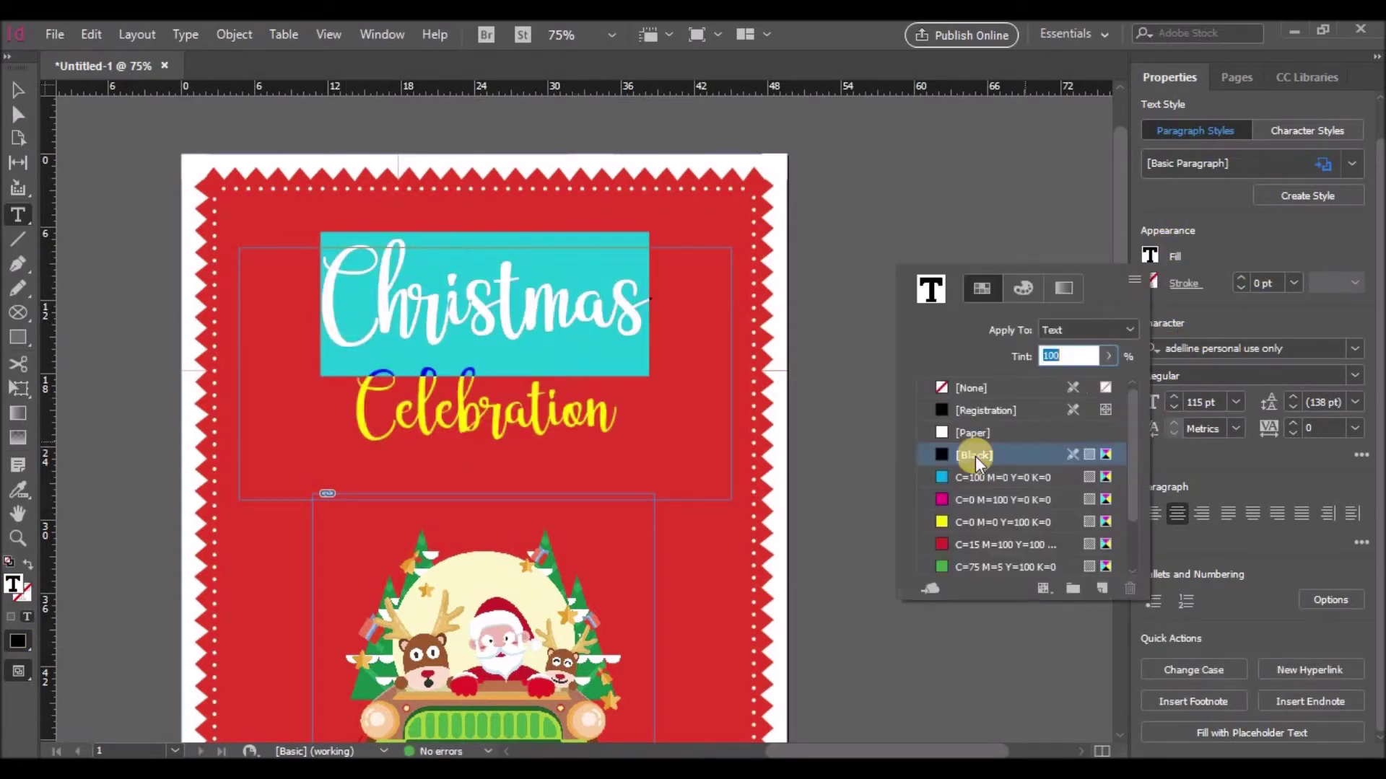
left_click(975, 432)
left_click(762, 413)
left_click(658, 372)
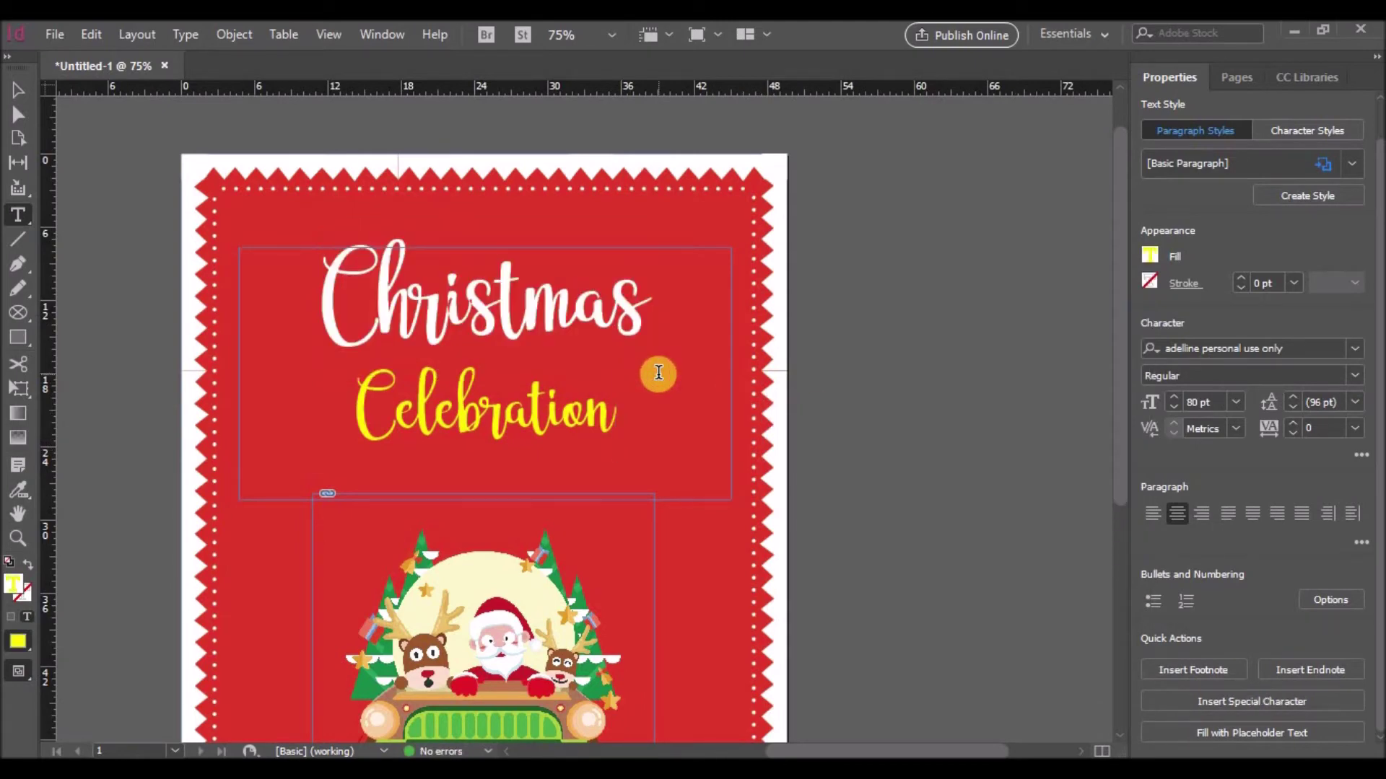
Start a ribbon outline below the Santa illustration with the Pen tool, drawing a top edge about 33p0 long and half of the right-end notch.
scroll(659, 373, "down", 5)
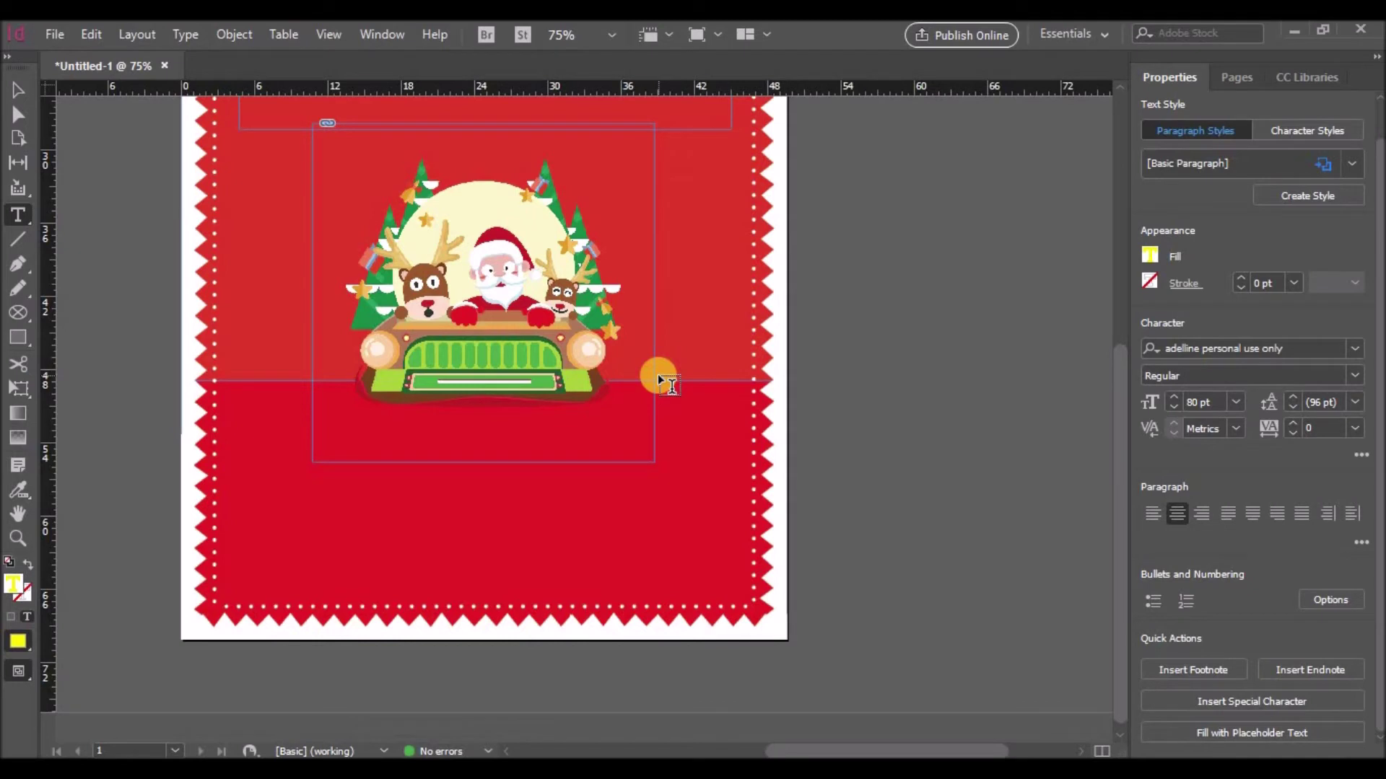
scroll(657, 380, "up", 2)
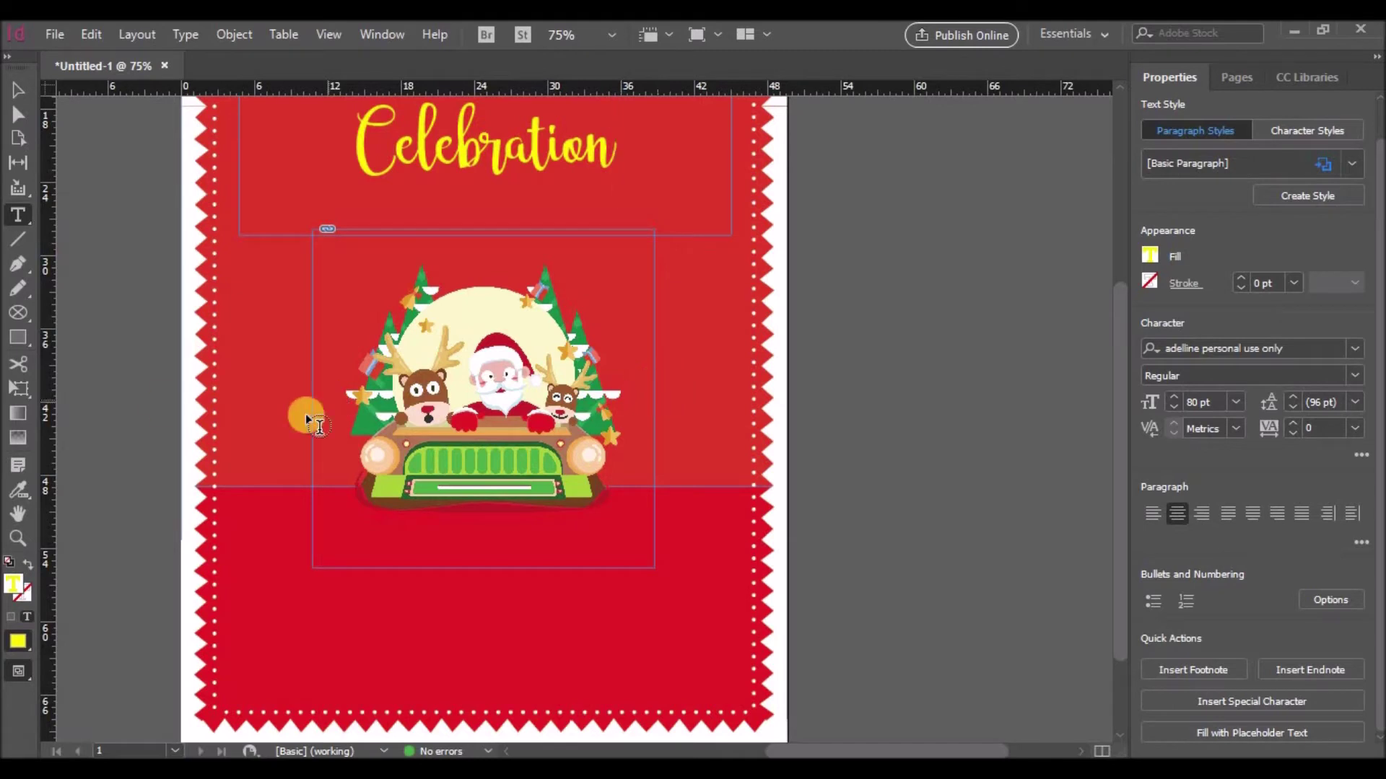
left_click(18, 264)
left_click(282, 570)
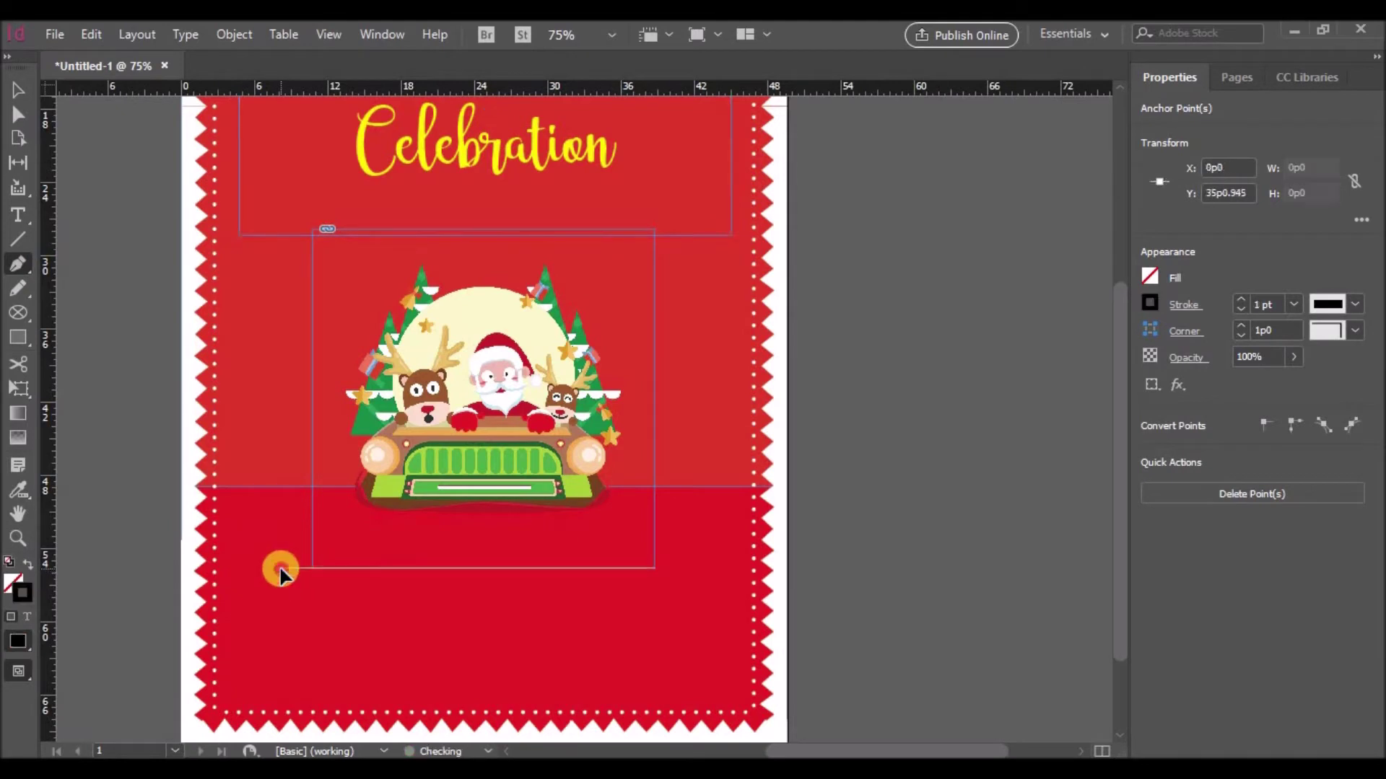
left_click(684, 570)
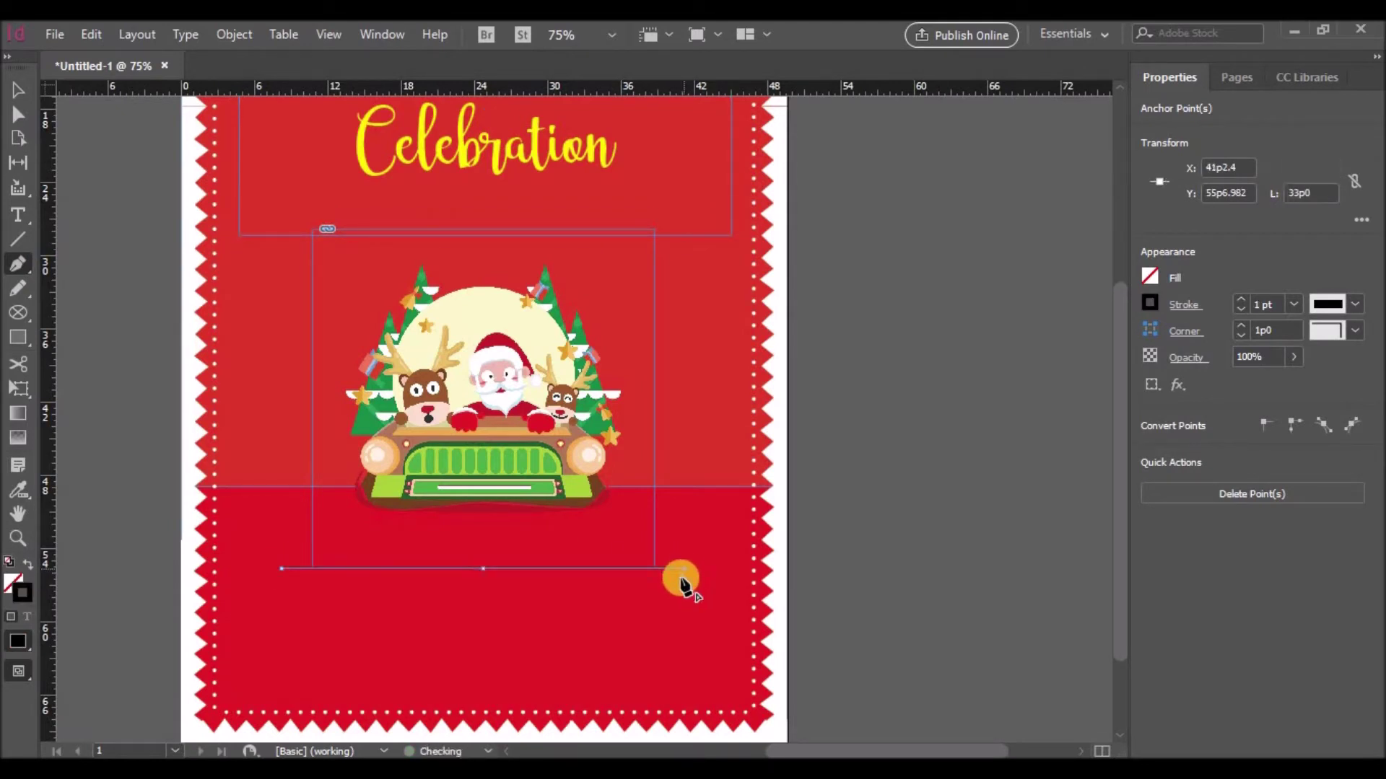
left_click(662, 600)
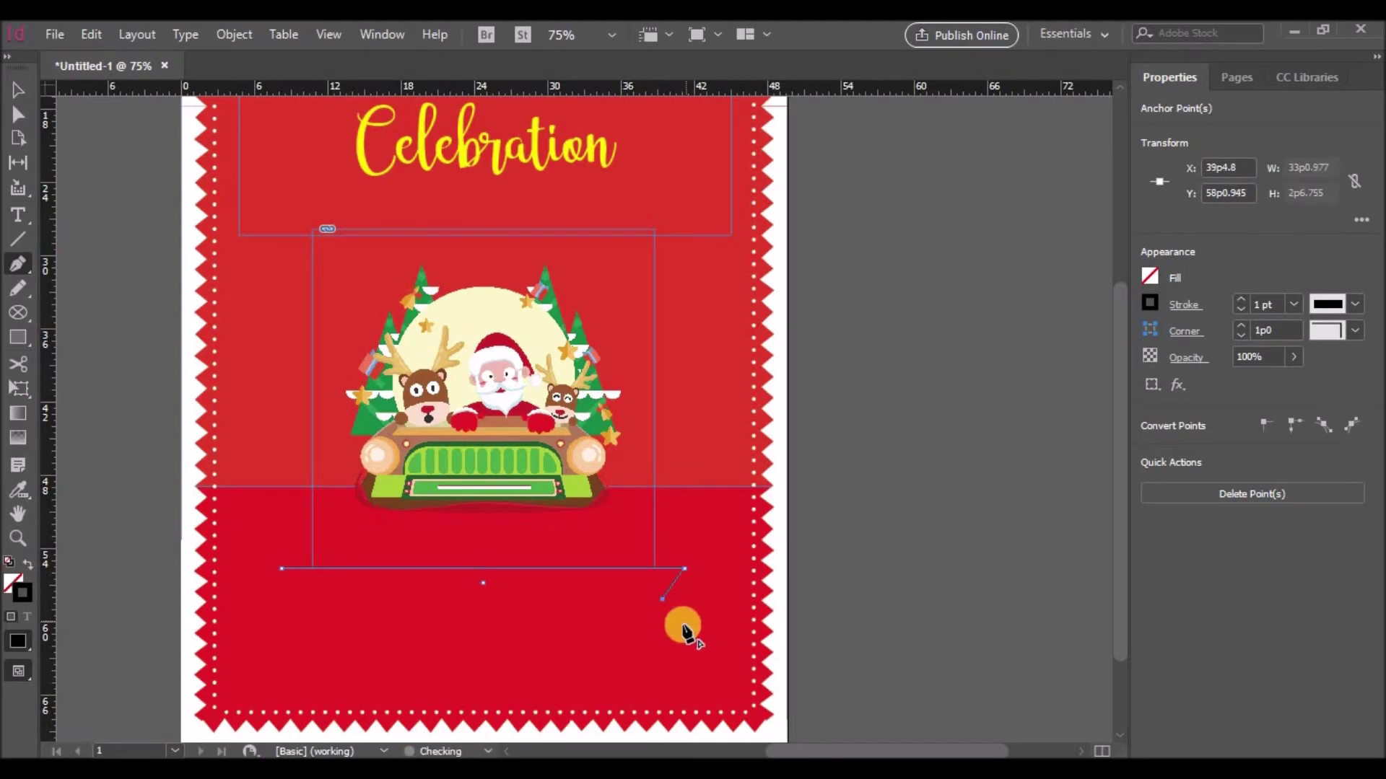
Align ruler guides to the ribbon's right corner and notch, add a horizontal guide for its lower edge, and place the lower right corner point.
scroll(684, 599, "down", 2)
scroll(685, 586, "up", 3)
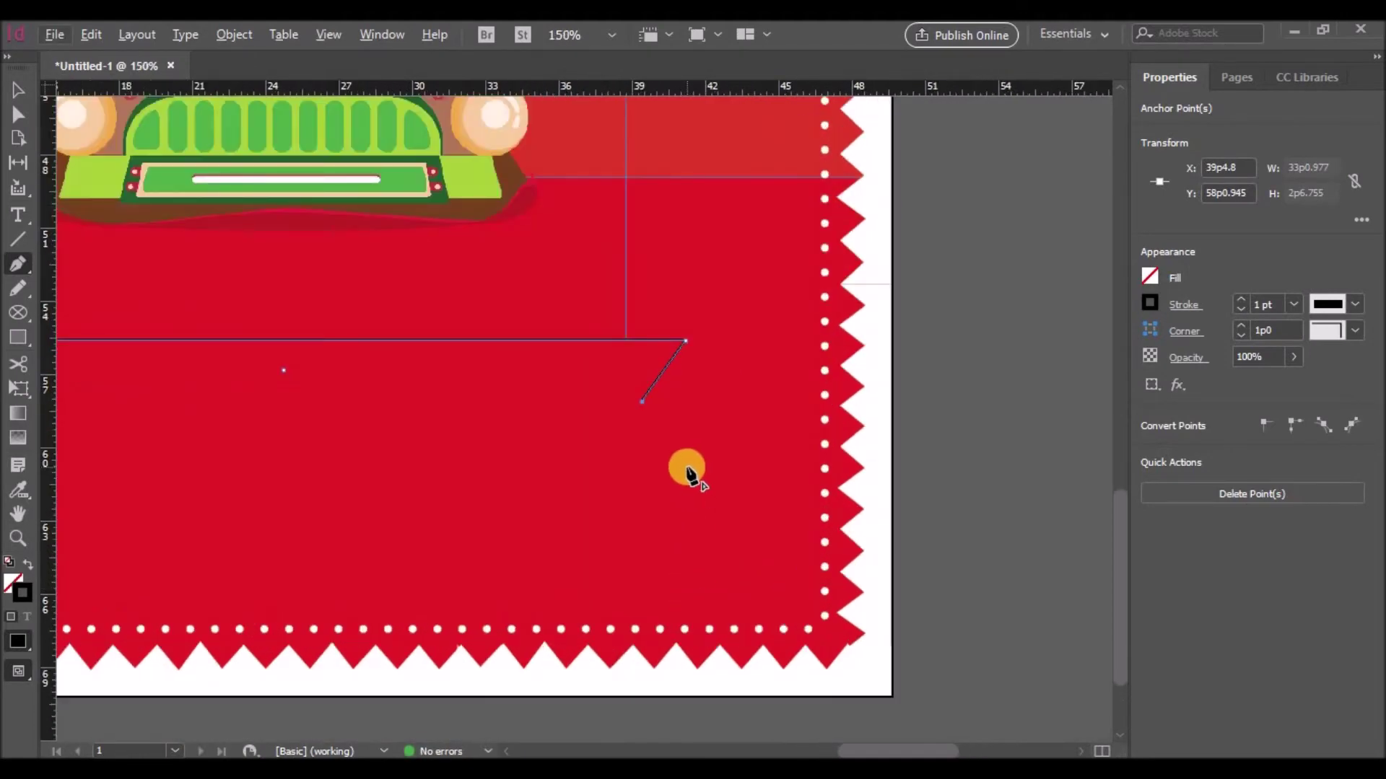
left_click_drag(46, 412, 683, 457)
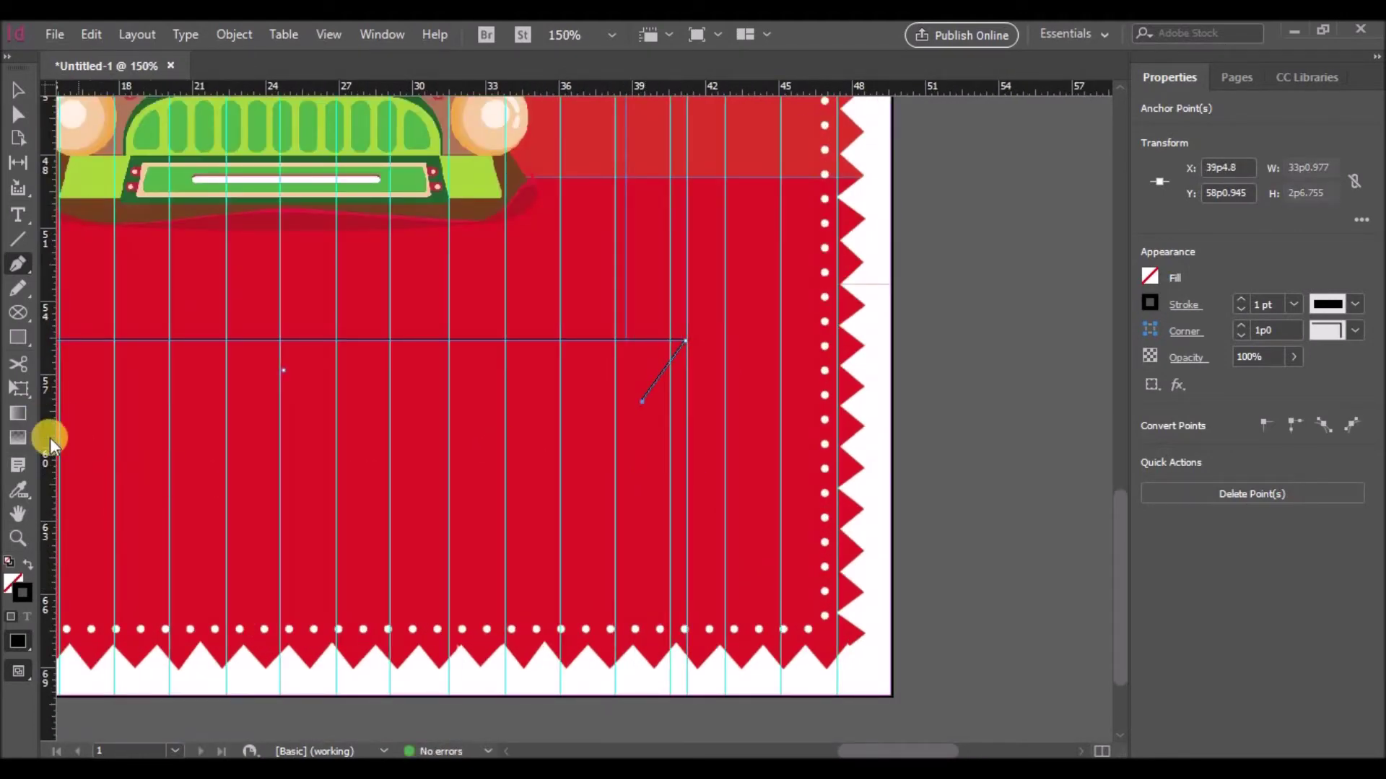
left_click_drag(46, 442, 640, 491)
left_click(642, 402)
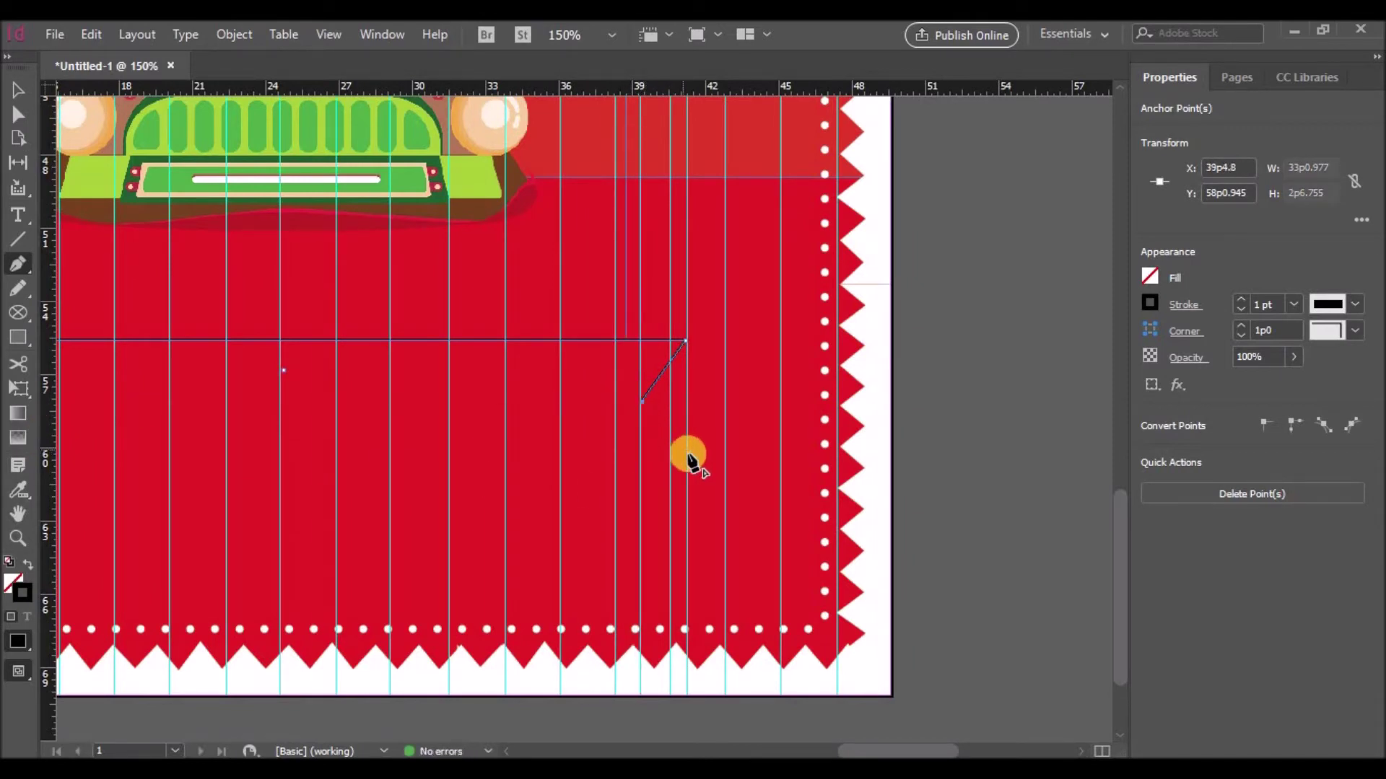
left_click_drag(557, 87, 589, 463)
left_click(685, 469)
Add guides for the left end and continue the ribbon outline along the lower edge into a matching left notch.
left_click_drag(892, 752, 828, 752)
left_click_drag(47, 401, 358, 430)
left_click_drag(48, 383, 414, 398)
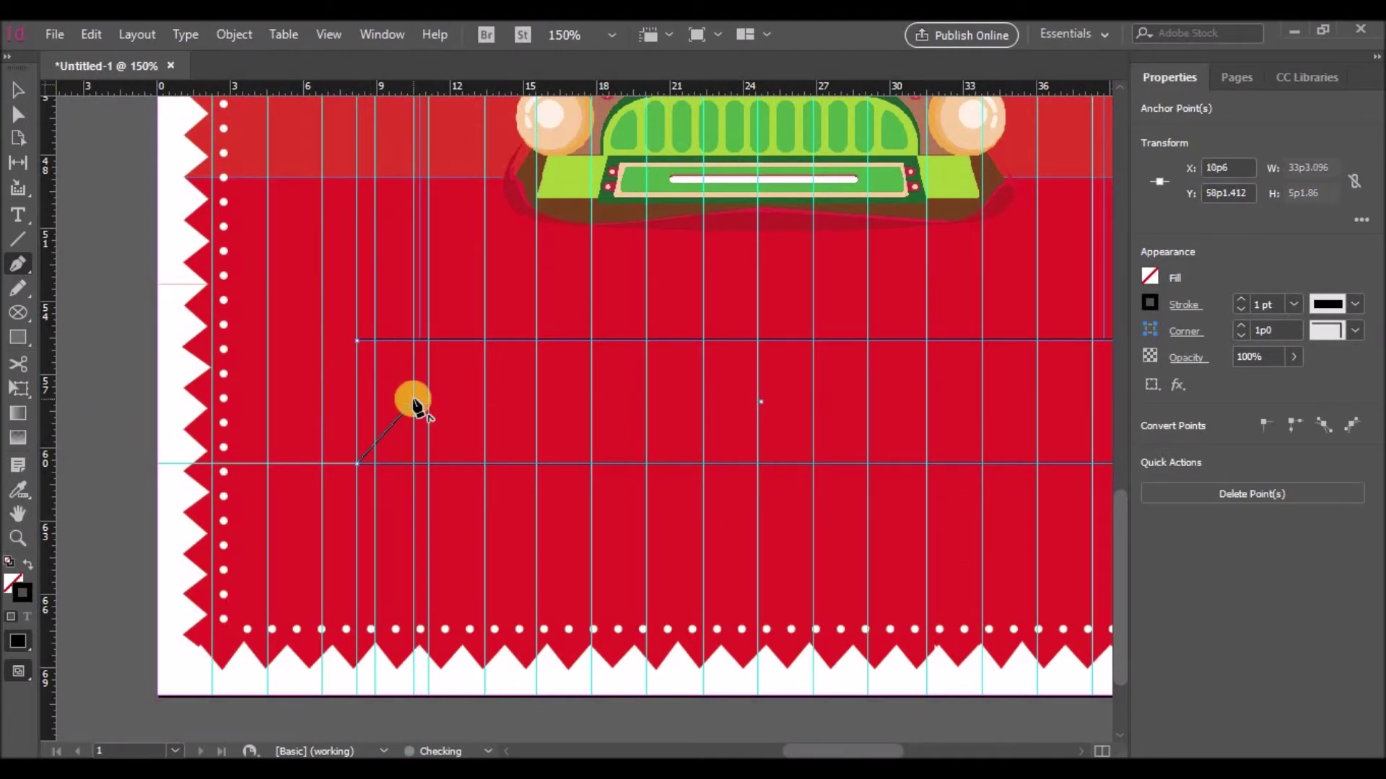
Close the ribbon outline and hide the guides.
right_click(102, 298)
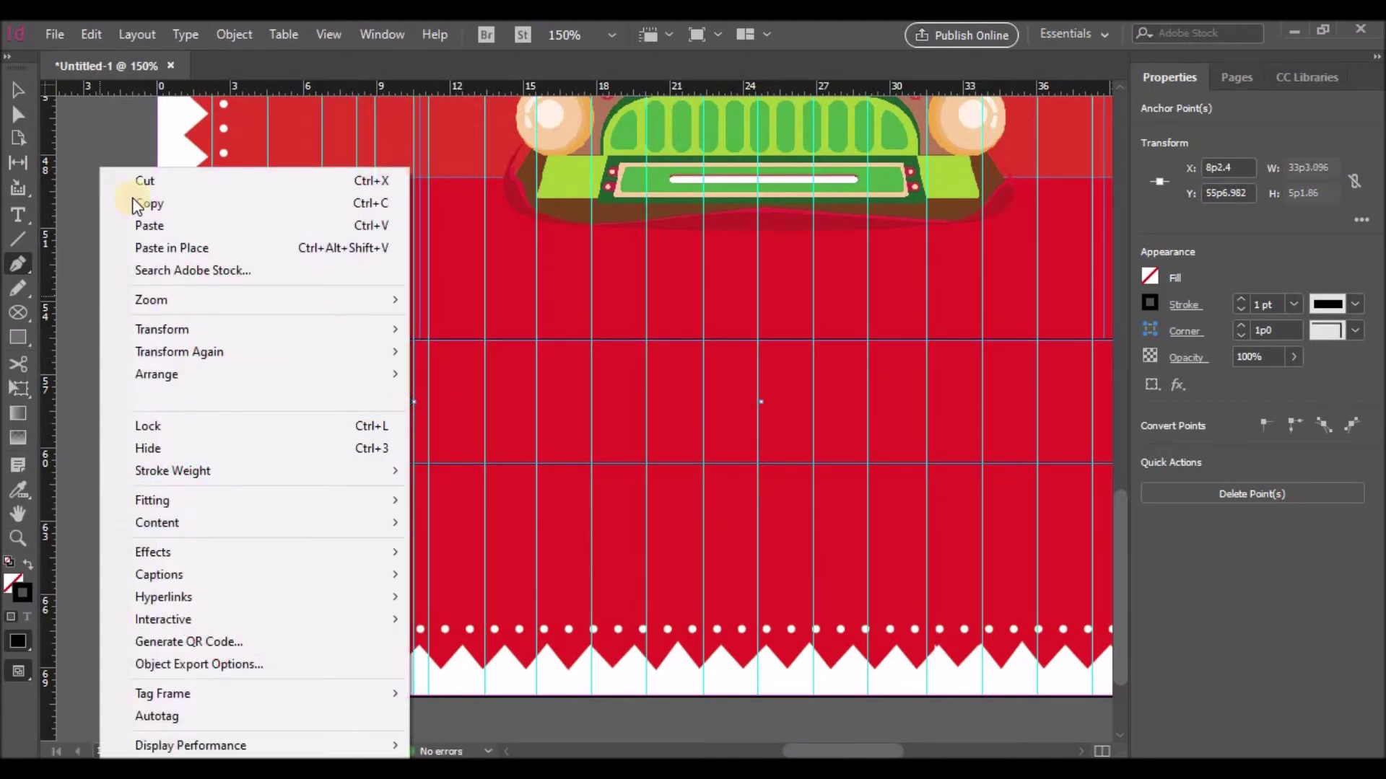
left_click(329, 34)
mouse_move(479, 443)
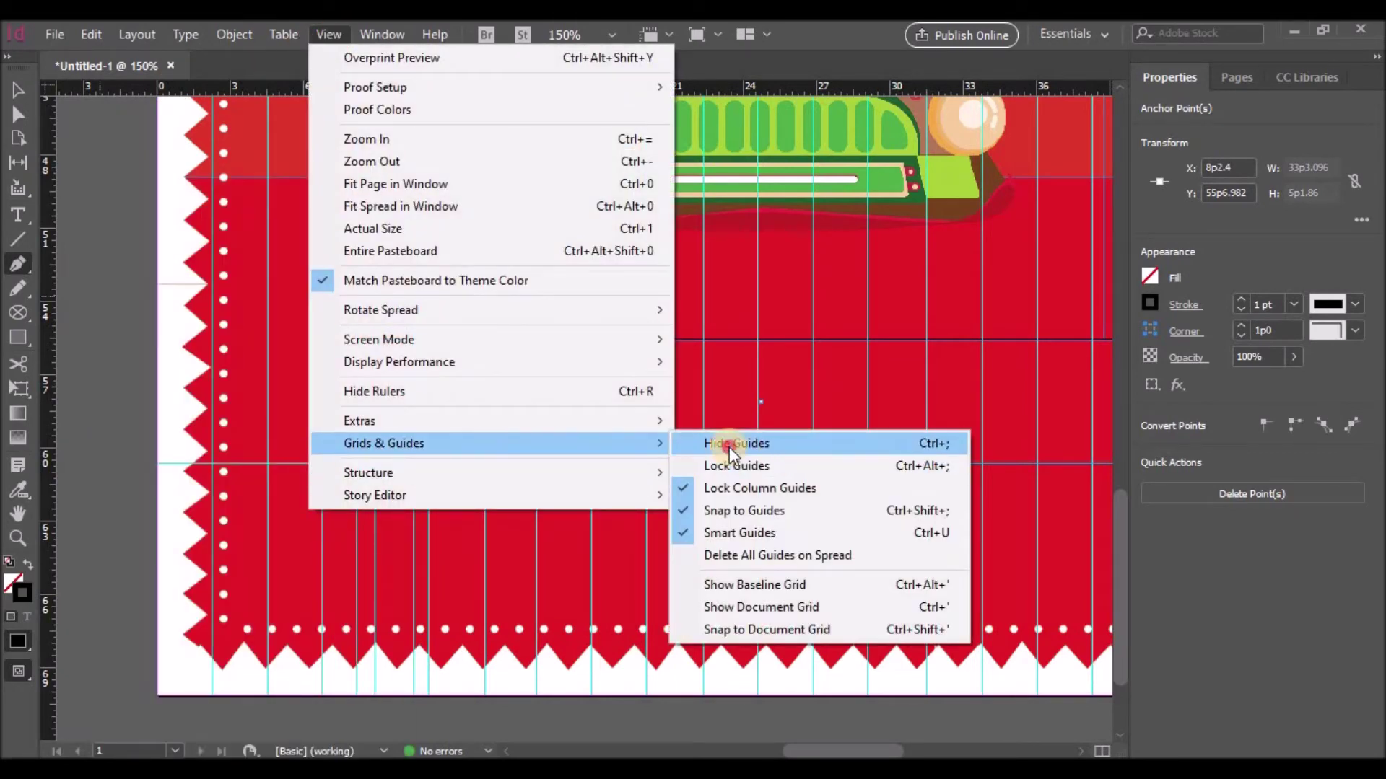
left_click(729, 445)
Fill the ribbon with the yellow swatch C=0 M=0 Y=100 K=0 and set its stroke to [None].
left_click_drag(864, 750, 884, 750)
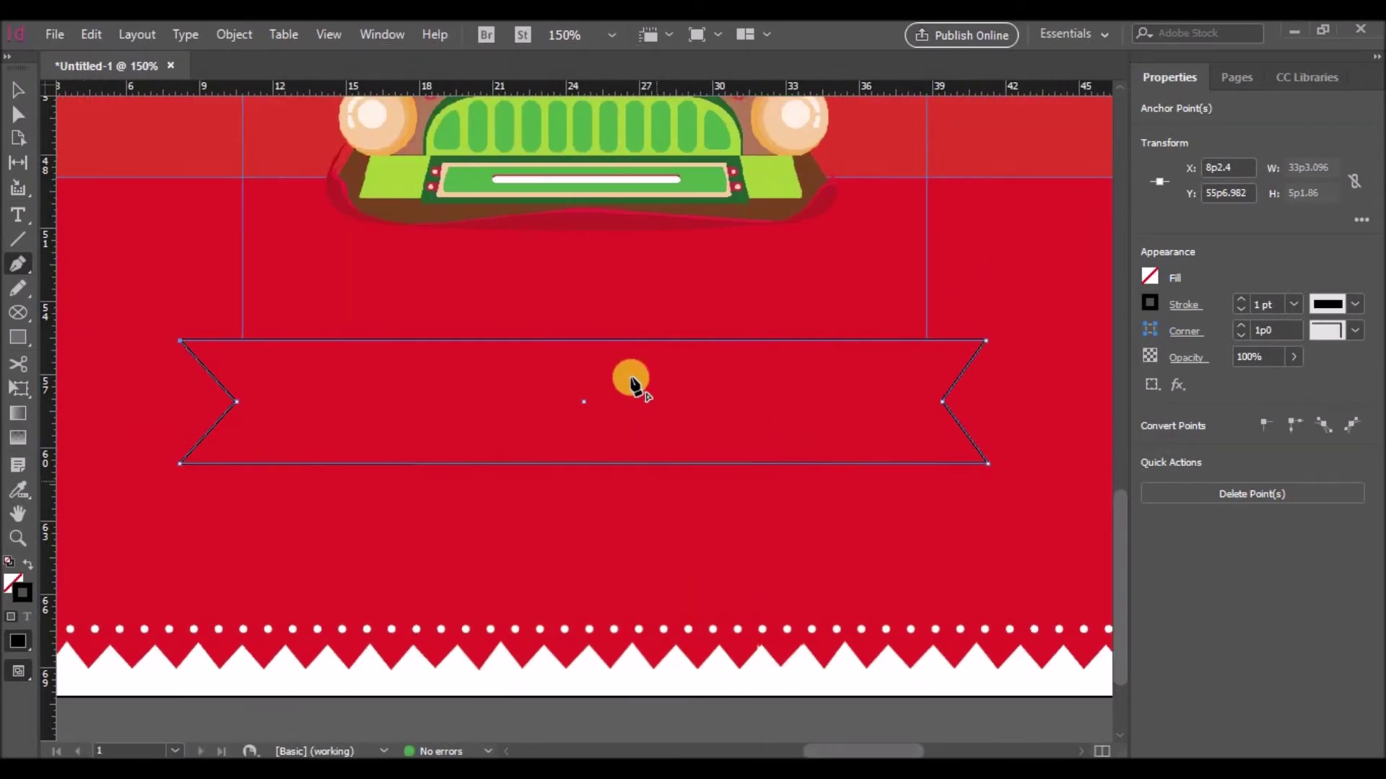
left_click(629, 340)
left_click(18, 90)
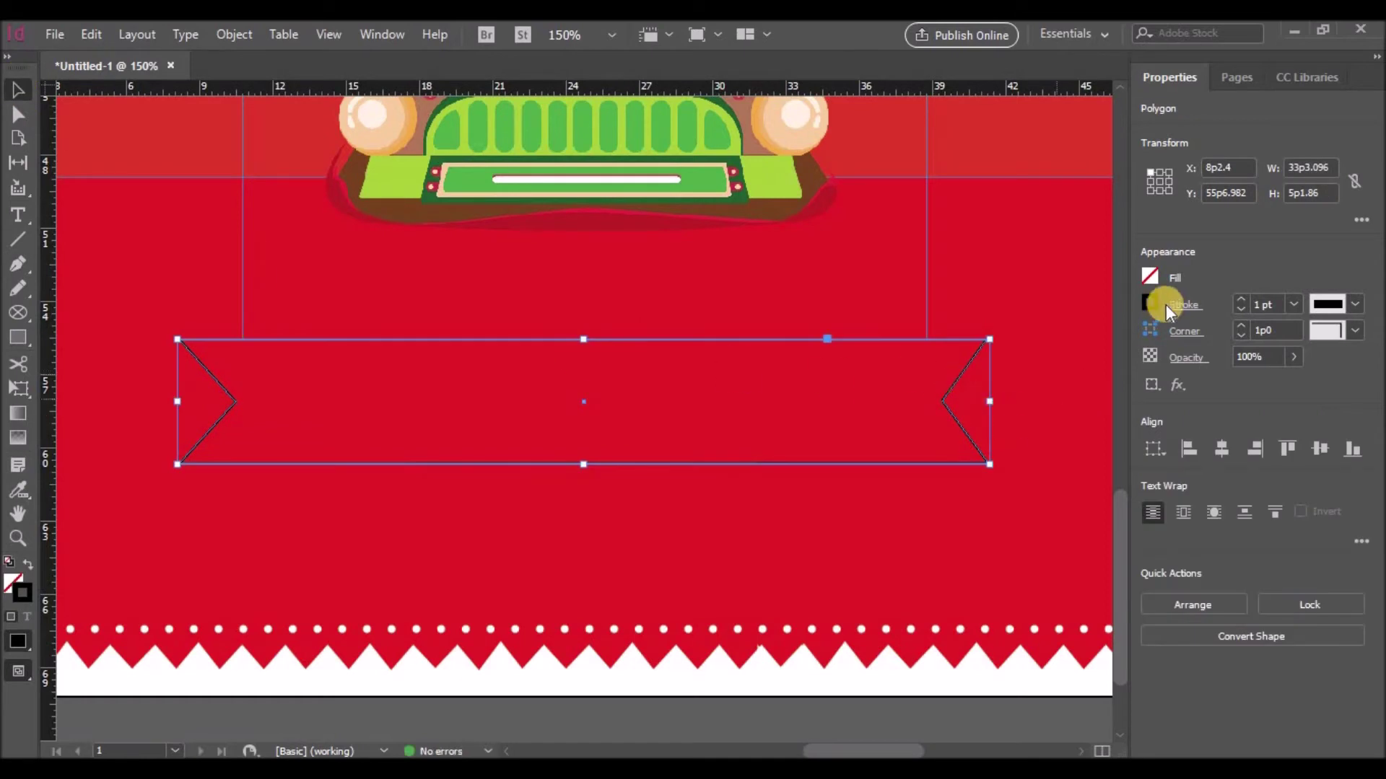
left_click(1149, 277)
left_click(961, 545)
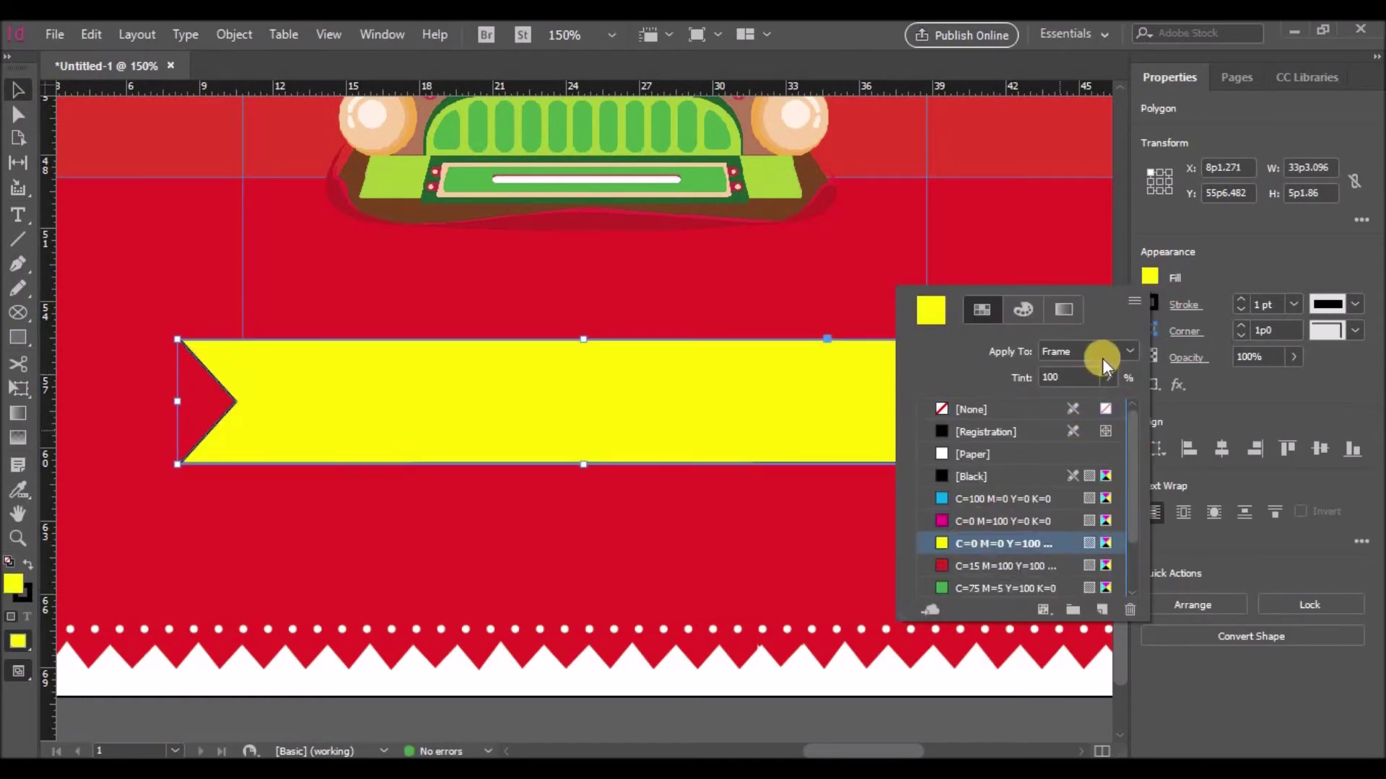
left_click(1150, 304)
left_click(967, 436)
left_click(629, 422)
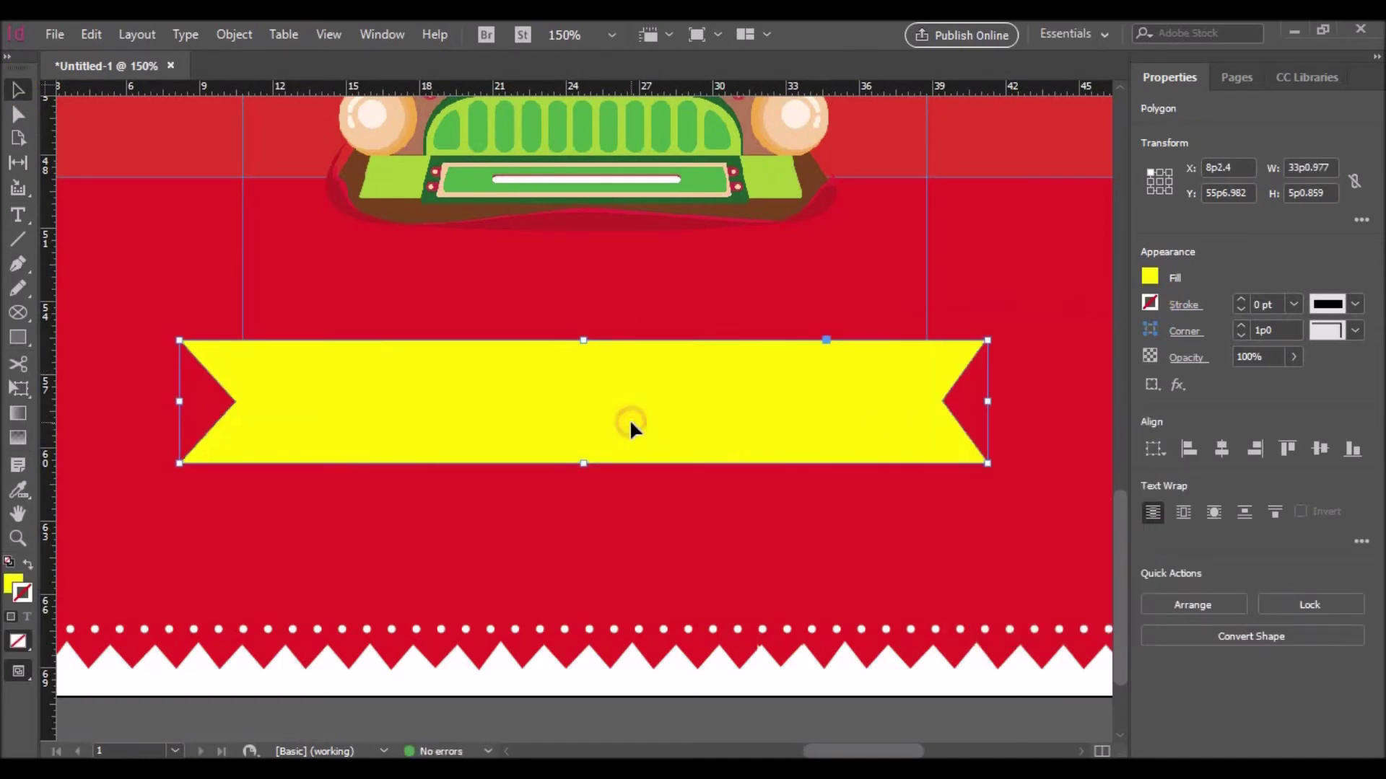
Move the yellow ribbon up so it sits just below the Santa illustration.
key("ctrl+minus")
key("ctrl+minus")
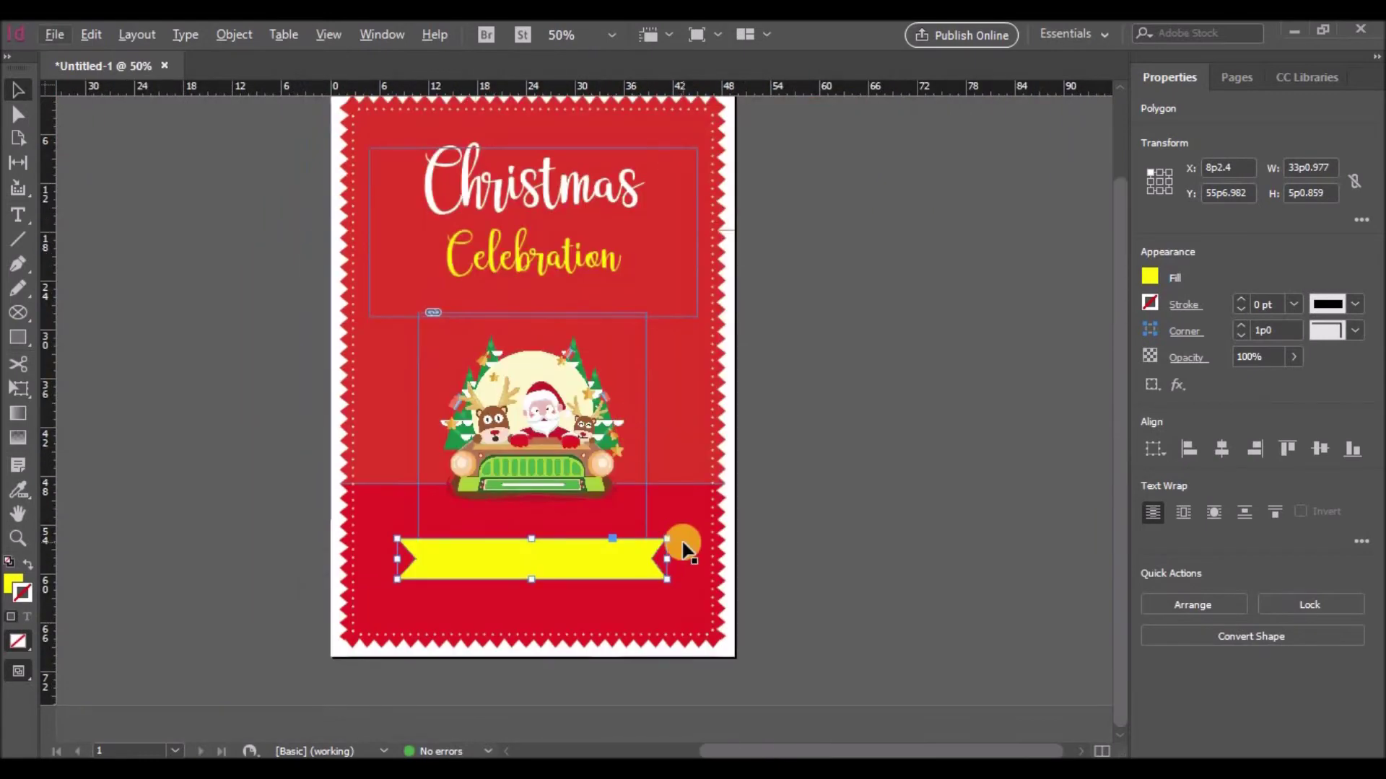
left_click_drag(566, 577, 566, 543)
Create a text frame inside the ribbon, about 25p10 wide and 3p0 high, containing "24 - 31 DECEMBER".
left_click(18, 215)
left_click_drag(431, 527, 641, 549)
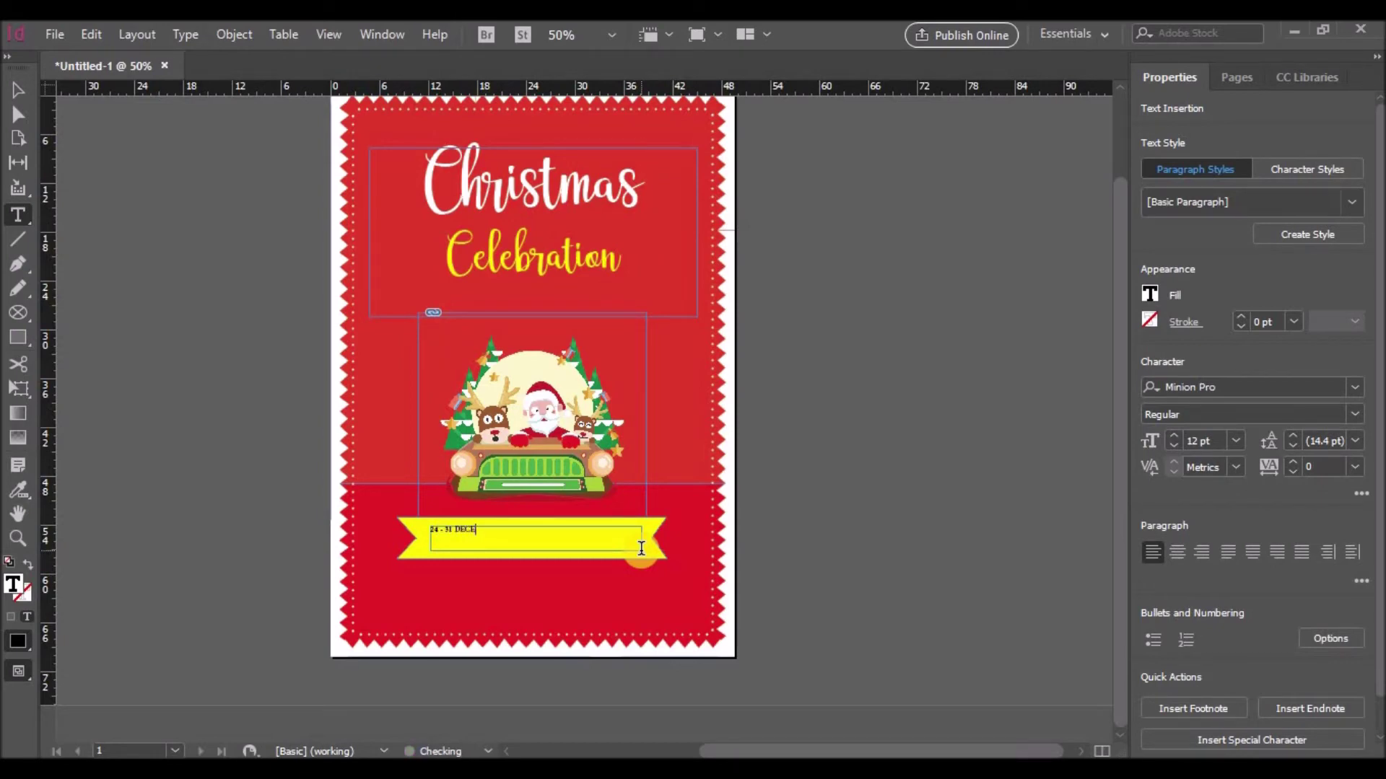
key("ctrl+equal")
key("ctrl+equal")
key("ctrl+equal")
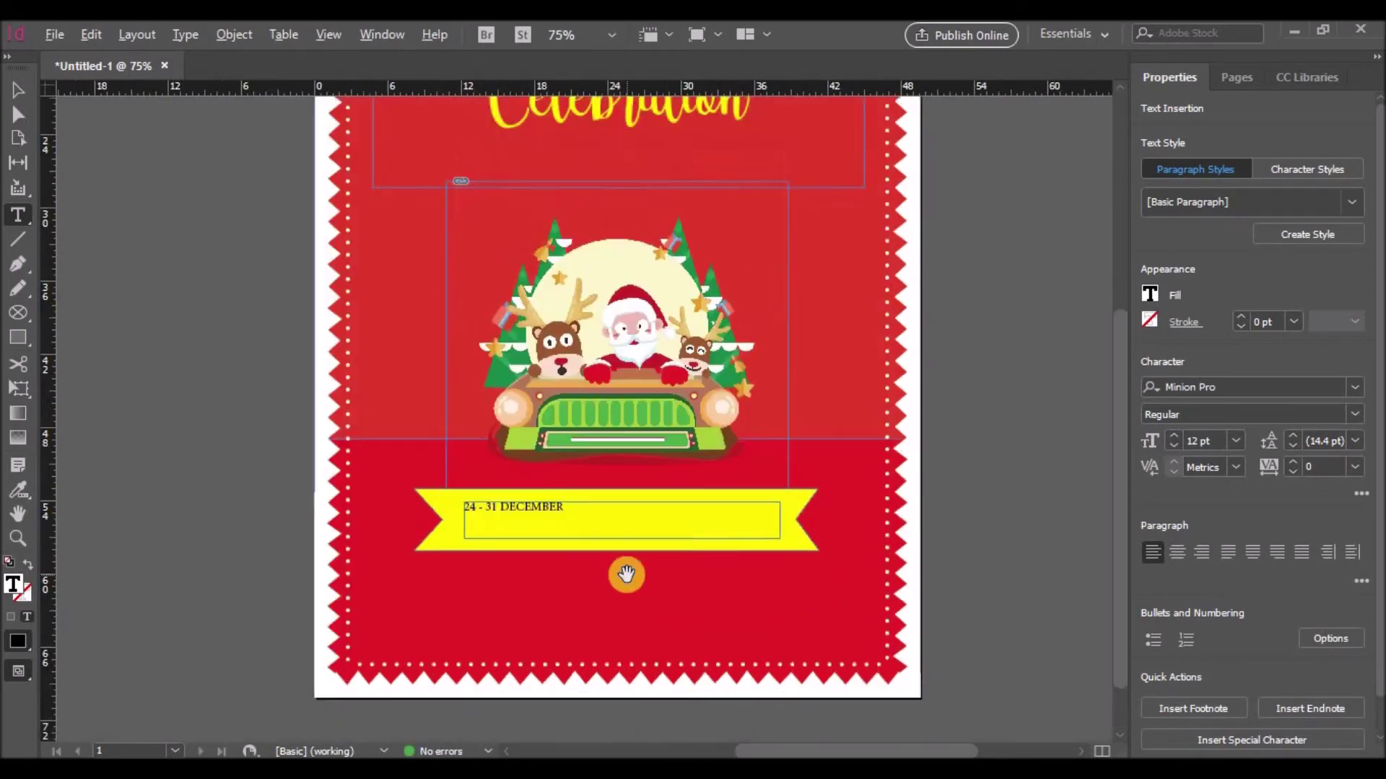
Change the font of the whole date text to Rockwell Extra Bold.
key("ctrl+a")
left_click(1240, 387)
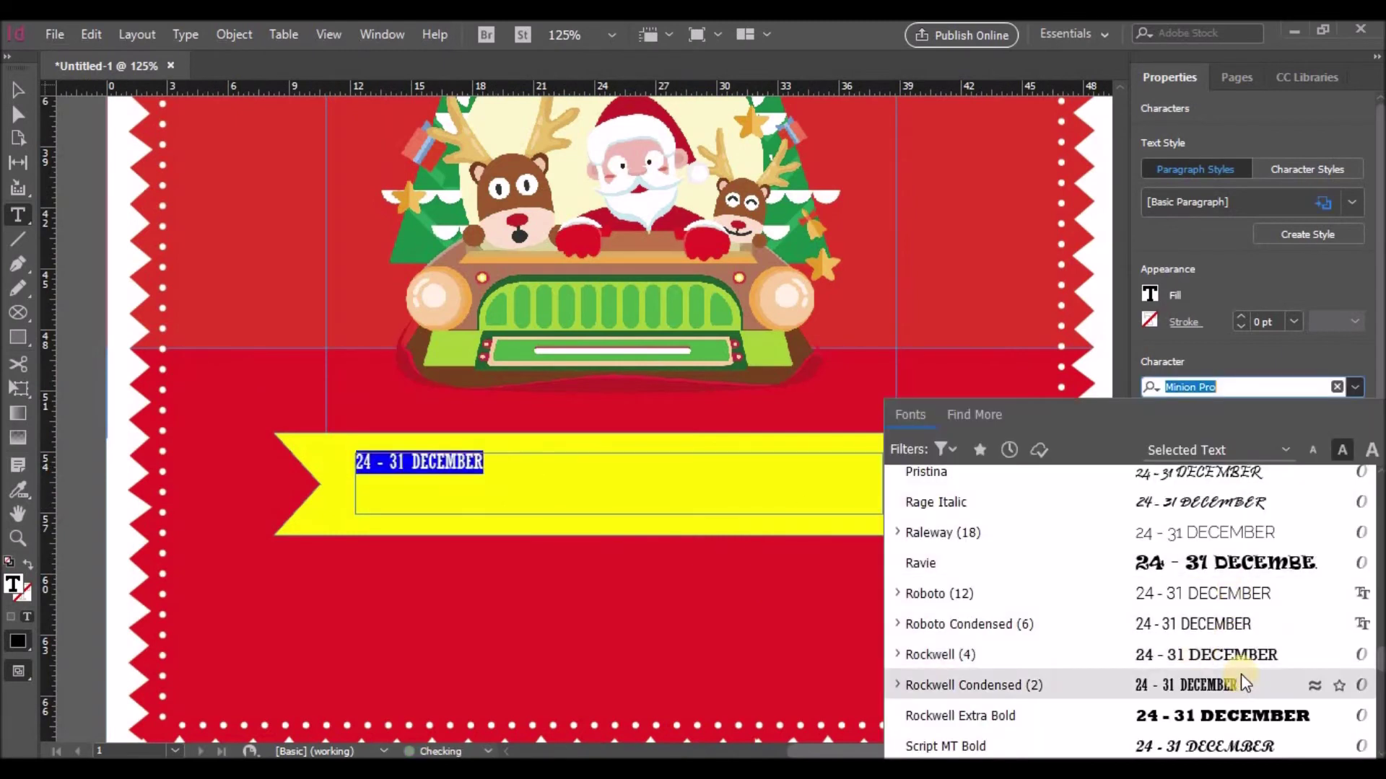
left_click(1193, 712)
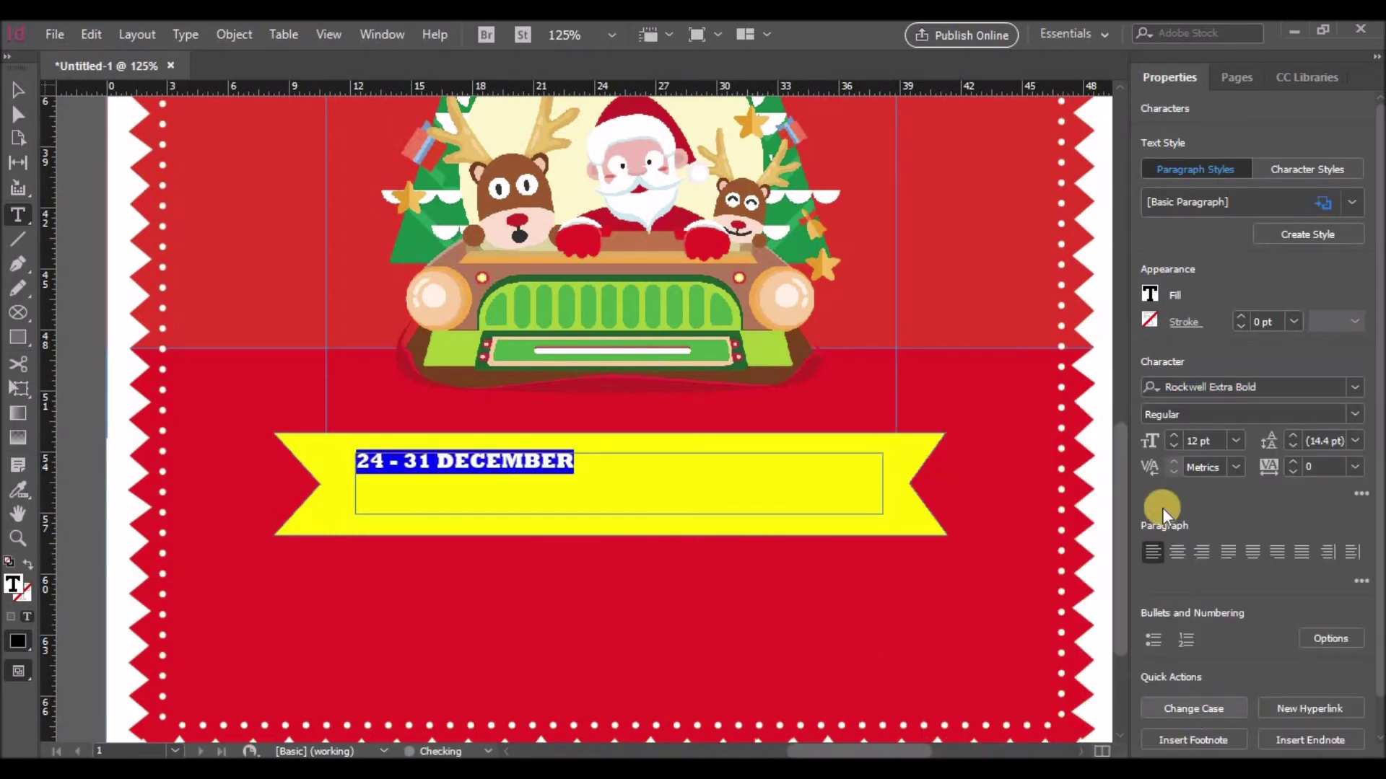
Set the date text to 26 pt so it fits on one line in its frame.
left_click(1238, 442)
left_click(1212, 318)
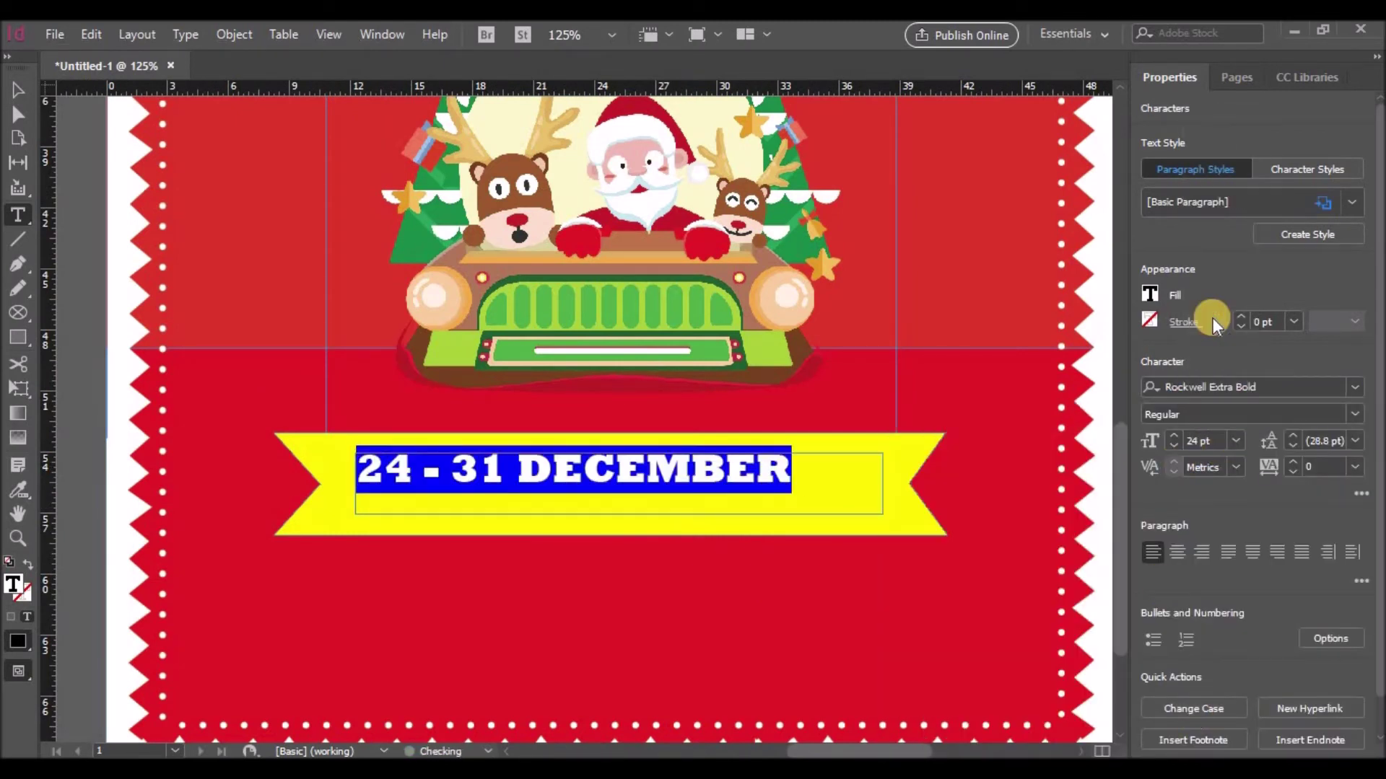
left_click(1233, 446)
left_click(1219, 345)
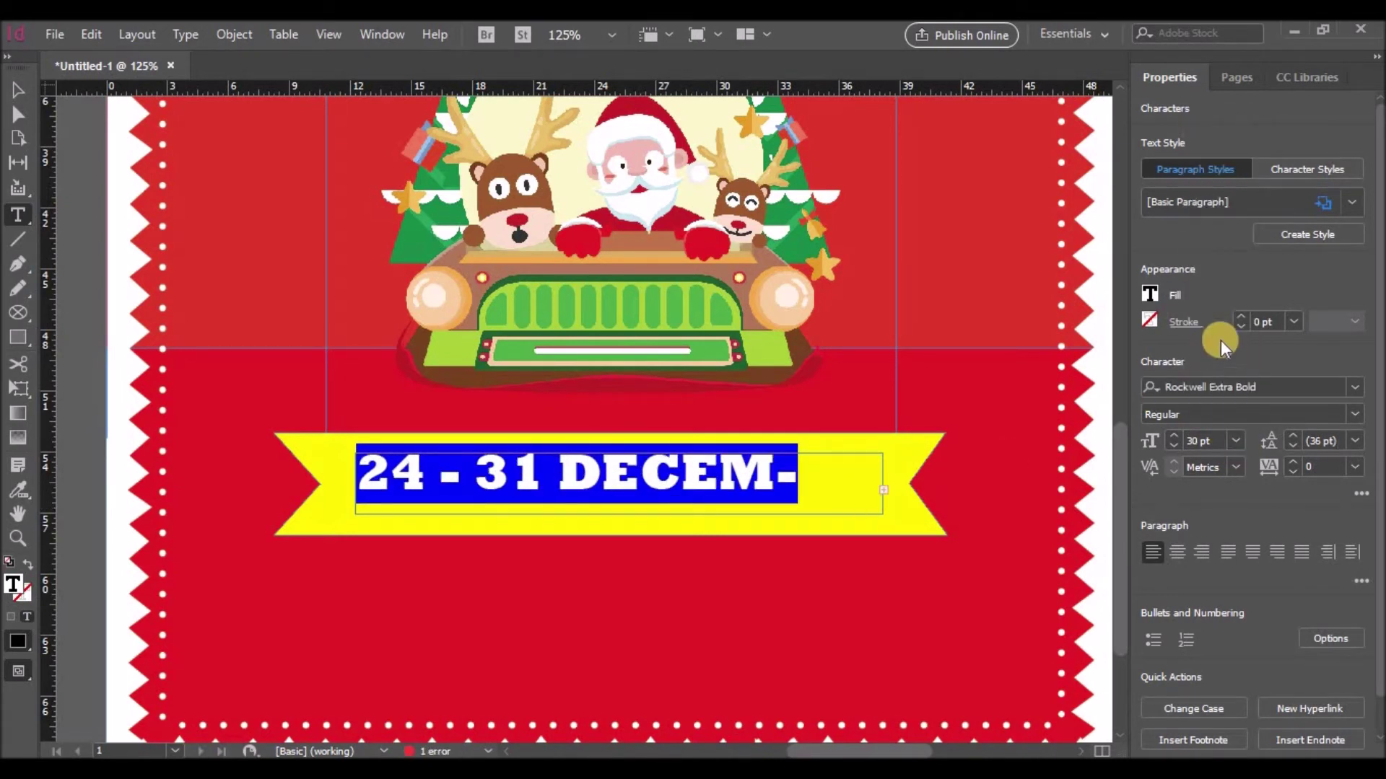
left_click(1172, 446)
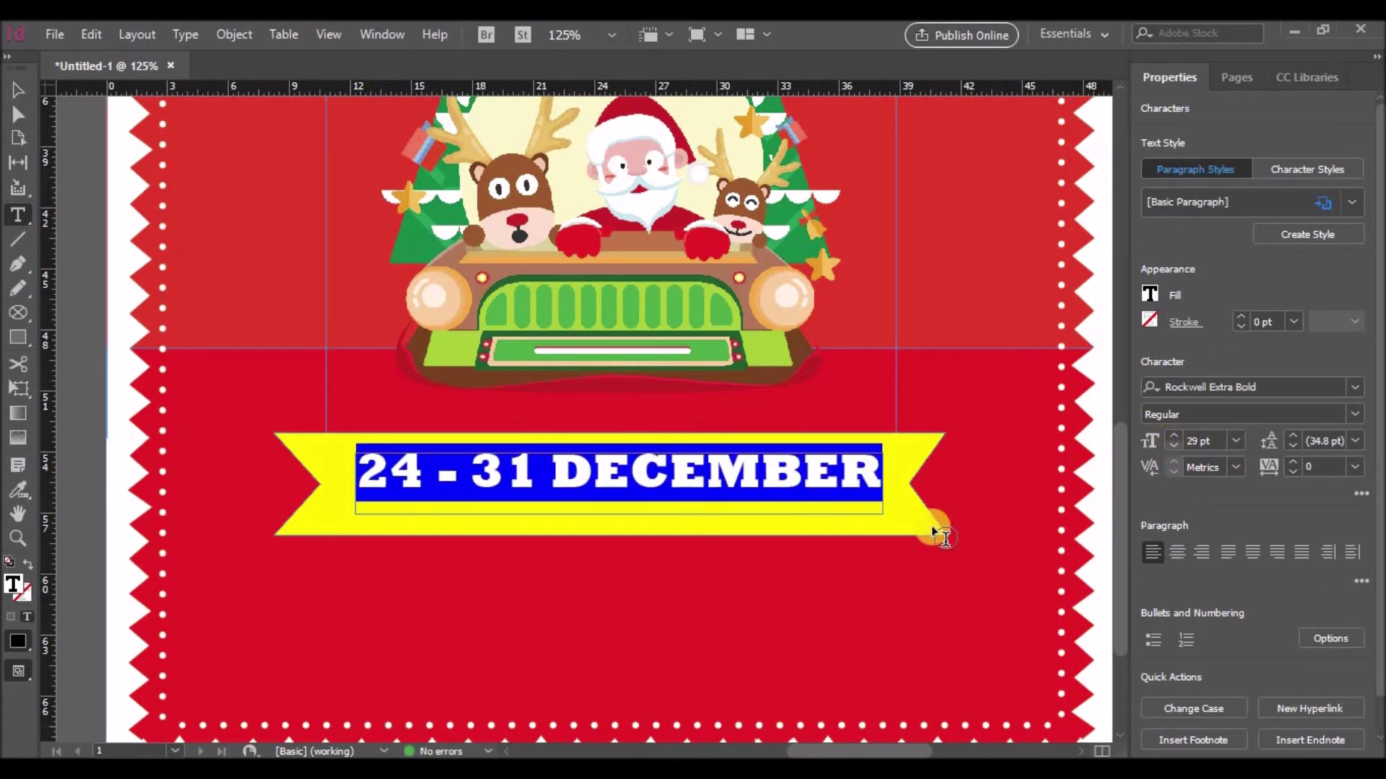
left_click(1235, 442)
left_click(1176, 444)
left_click(1176, 445)
left_click(1176, 445)
left_click(1175, 444)
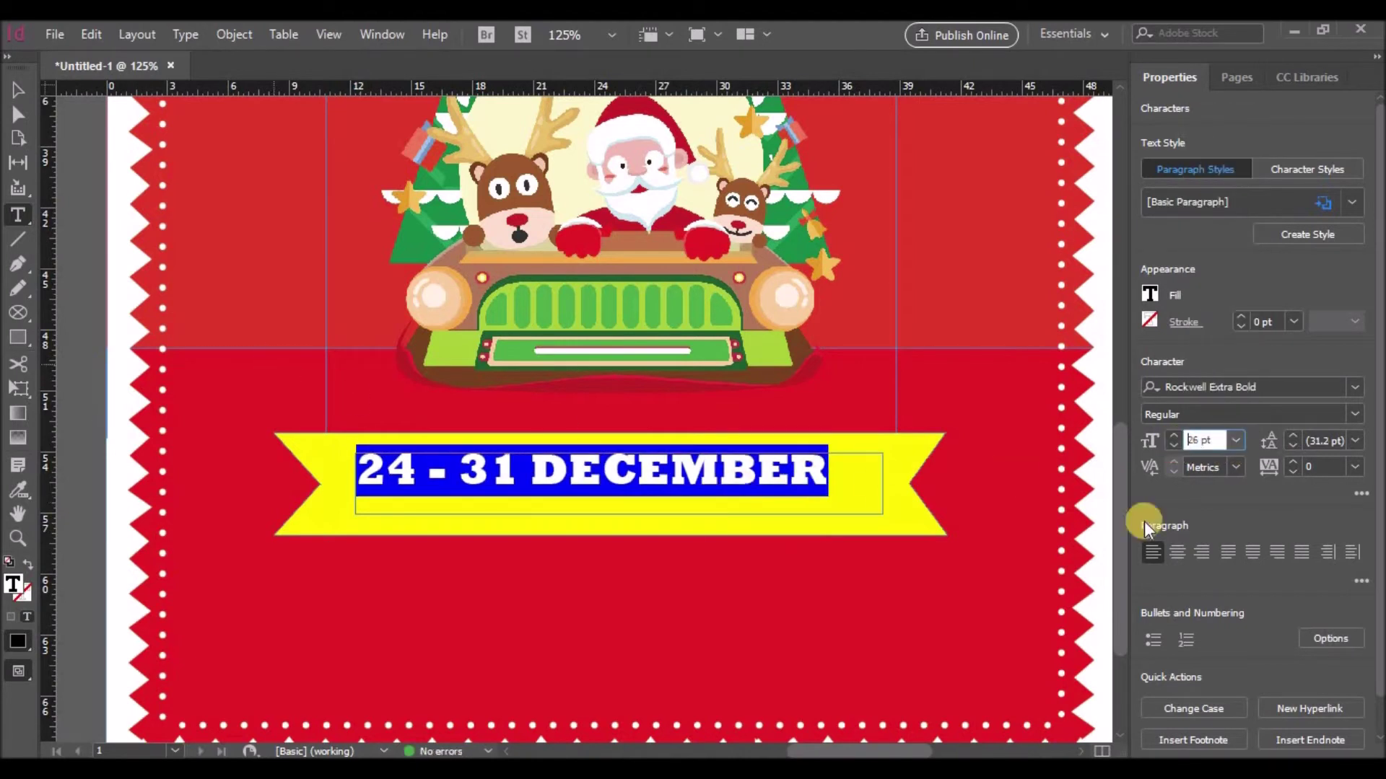
Centre-align the date text and lower its frame's top edge to a frame height of about 2p2.8.
left_click(1178, 552)
left_click(18, 90)
left_click(617, 460)
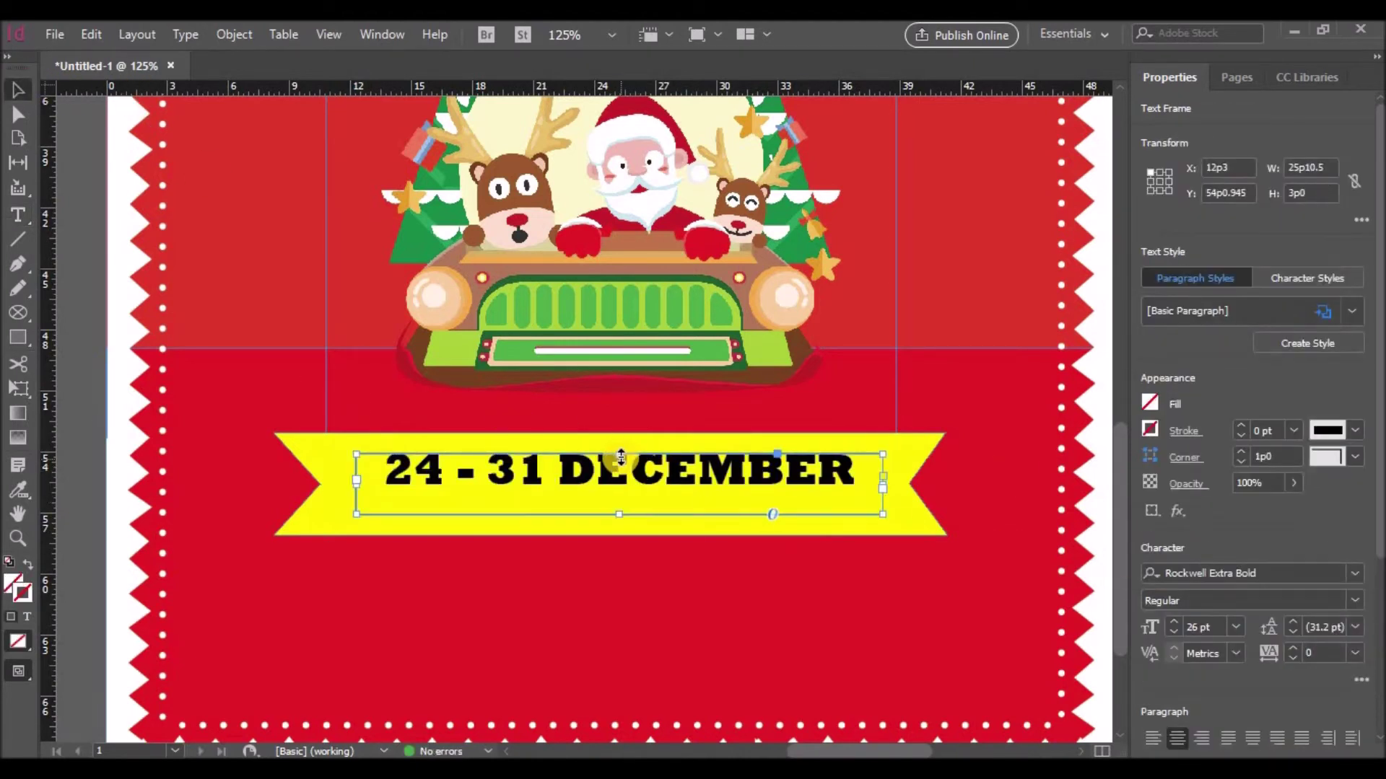
left_click_drag(621, 456, 620, 469)
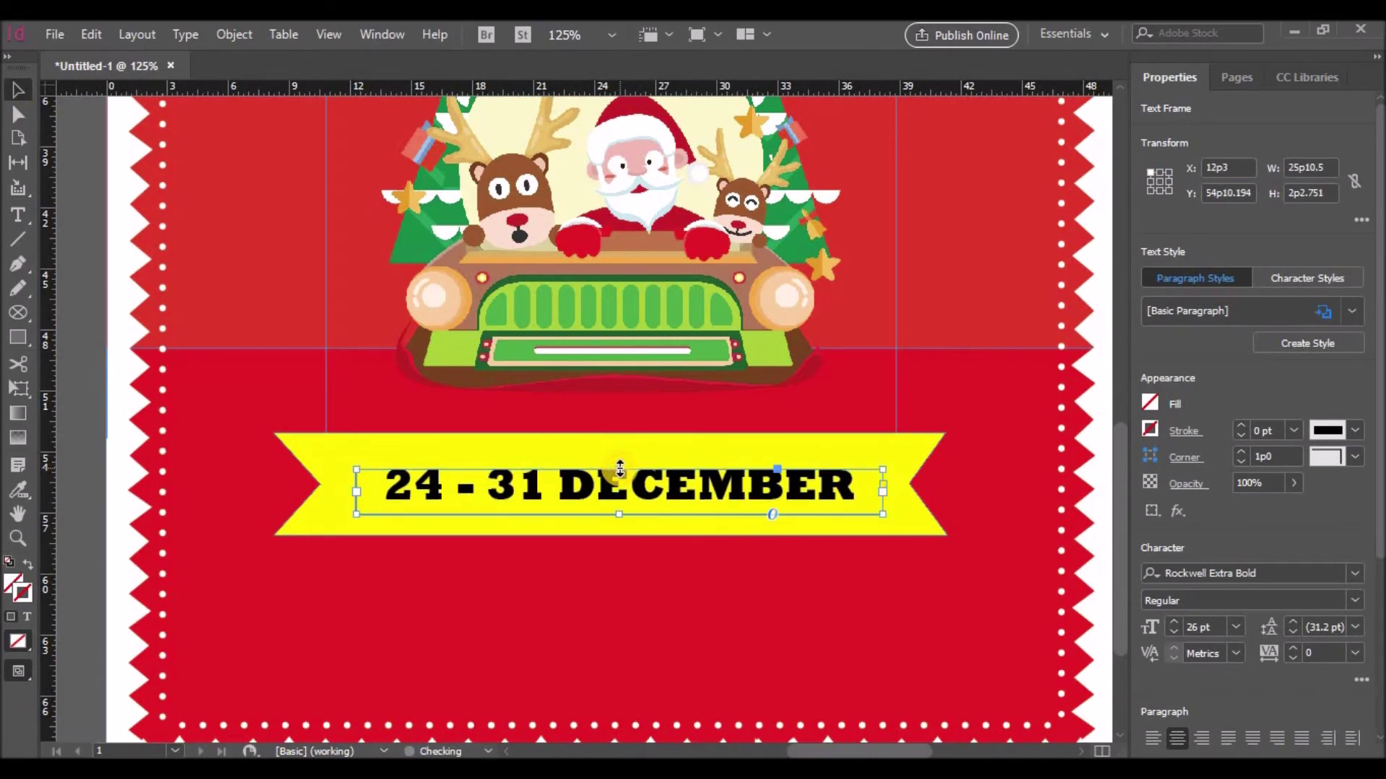
left_click(1149, 404)
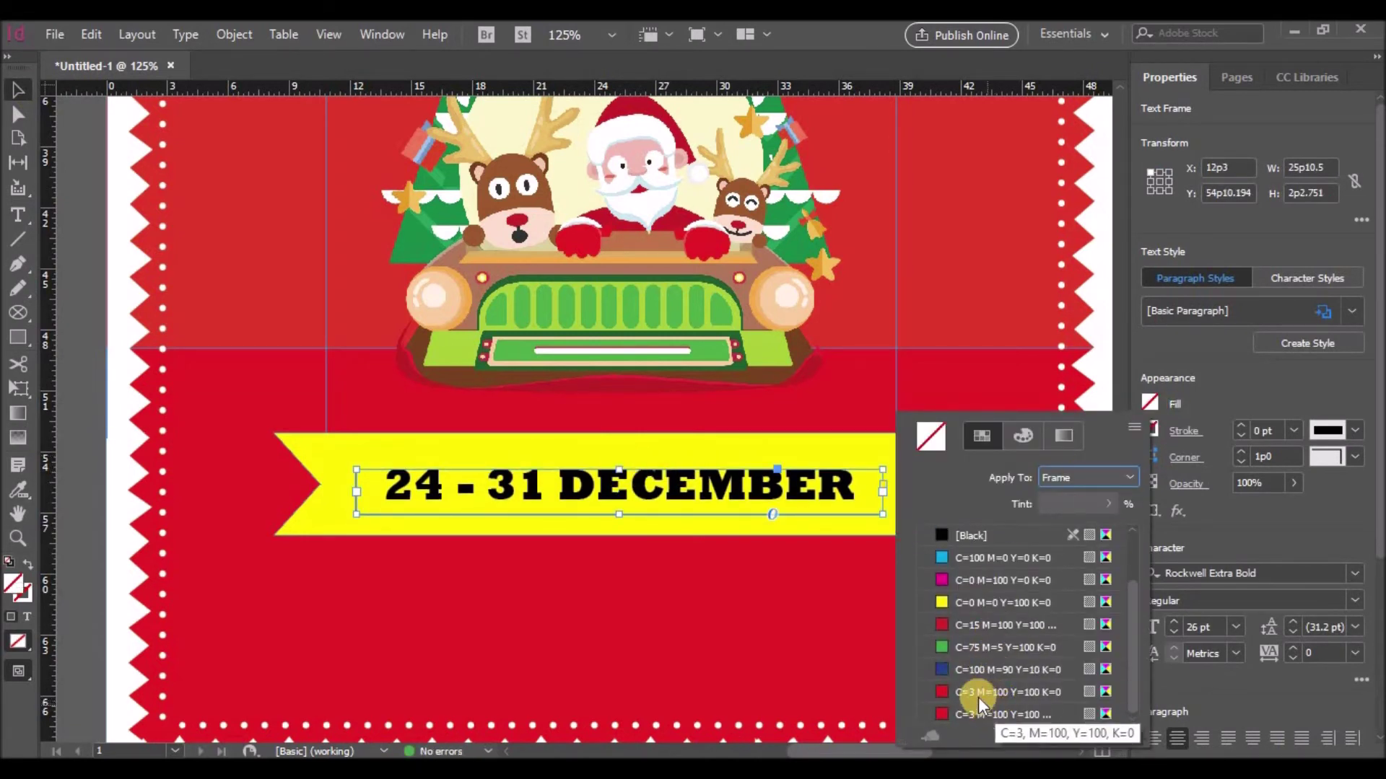
left_click(976, 694)
left_click(968, 535)
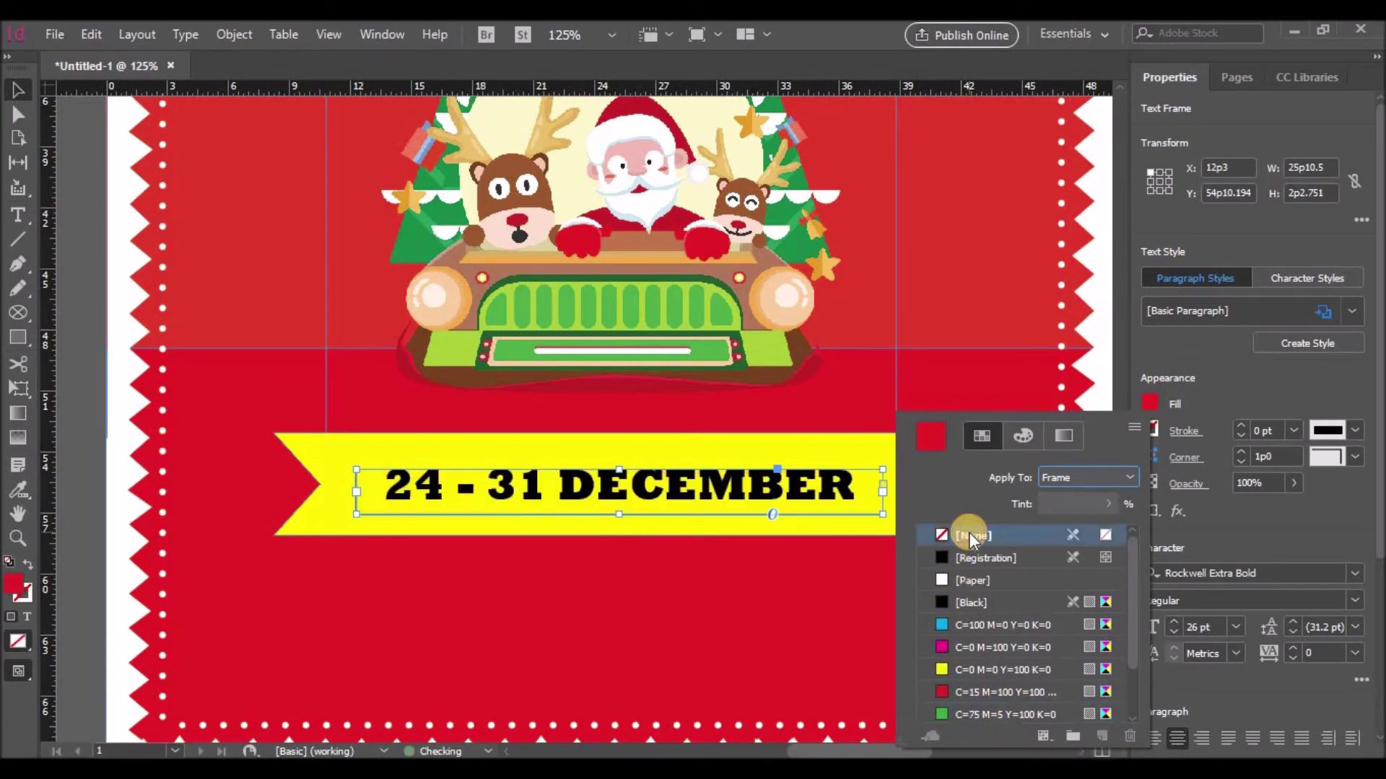
Fill the "24 - 31 DECEMBER" text with a red swatch.
double_click(854, 485)
left_click_drag(854, 485, 382, 498)
left_click(1154, 295)
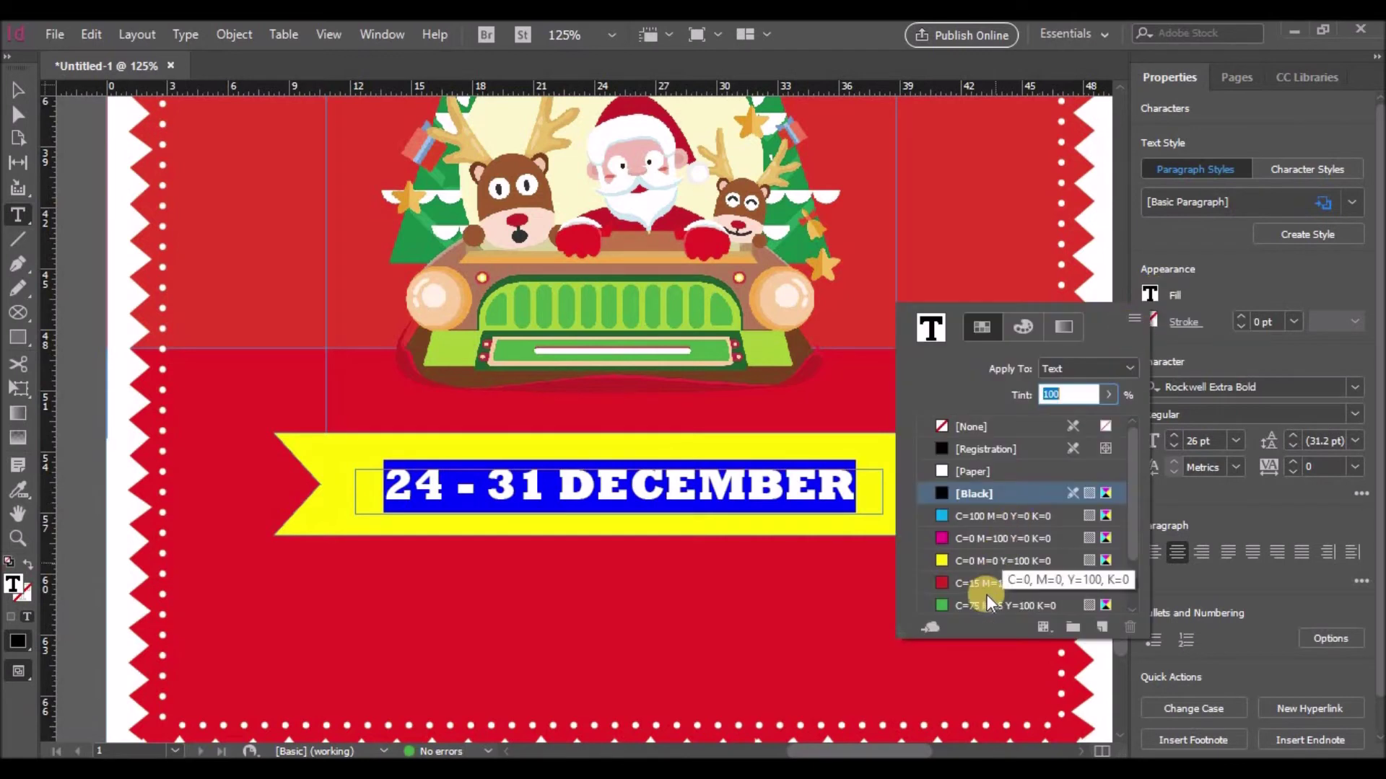
scroll(985, 595, "down", 1)
left_click(967, 603)
left_click(892, 510)
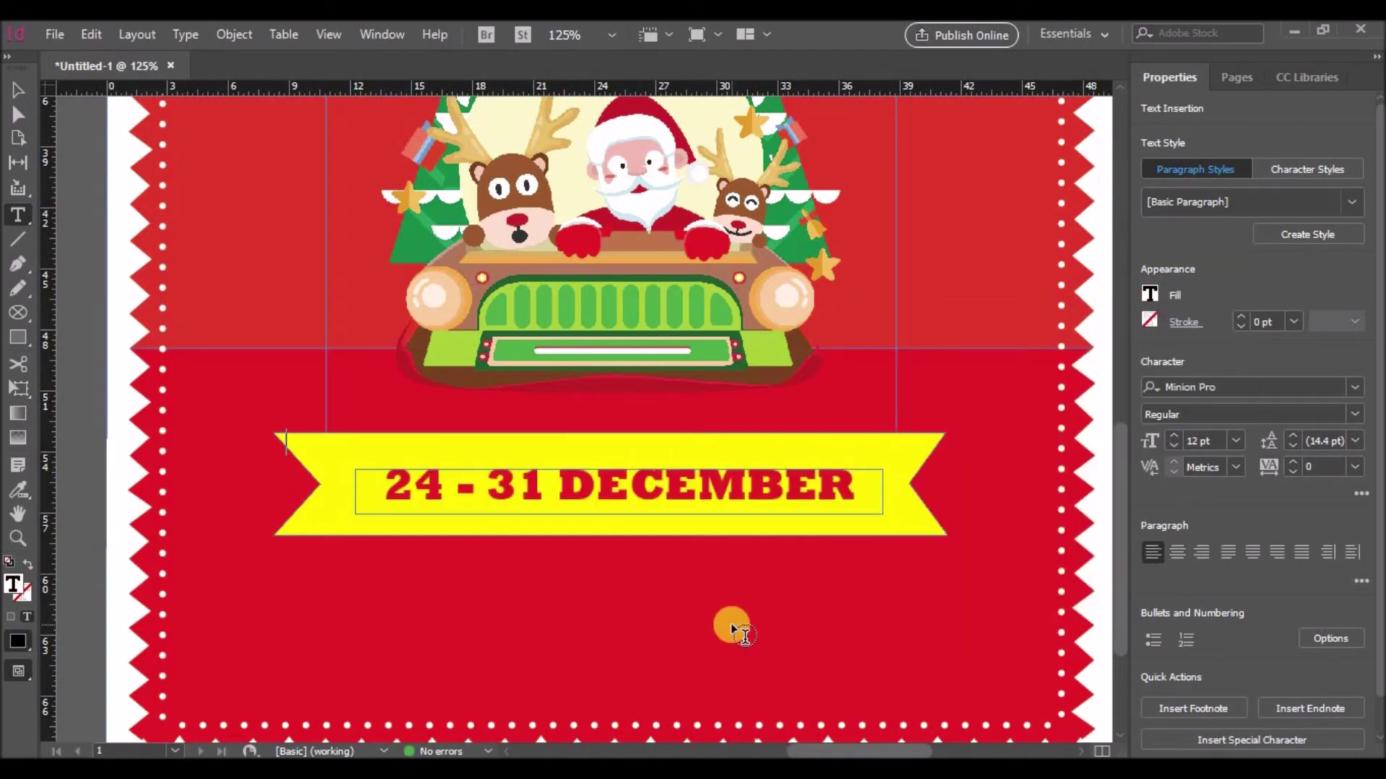
Raise the date frame's top edge slightly to a frame height of about 2p5.4, and select the yellow ribbon.
key("Escape")
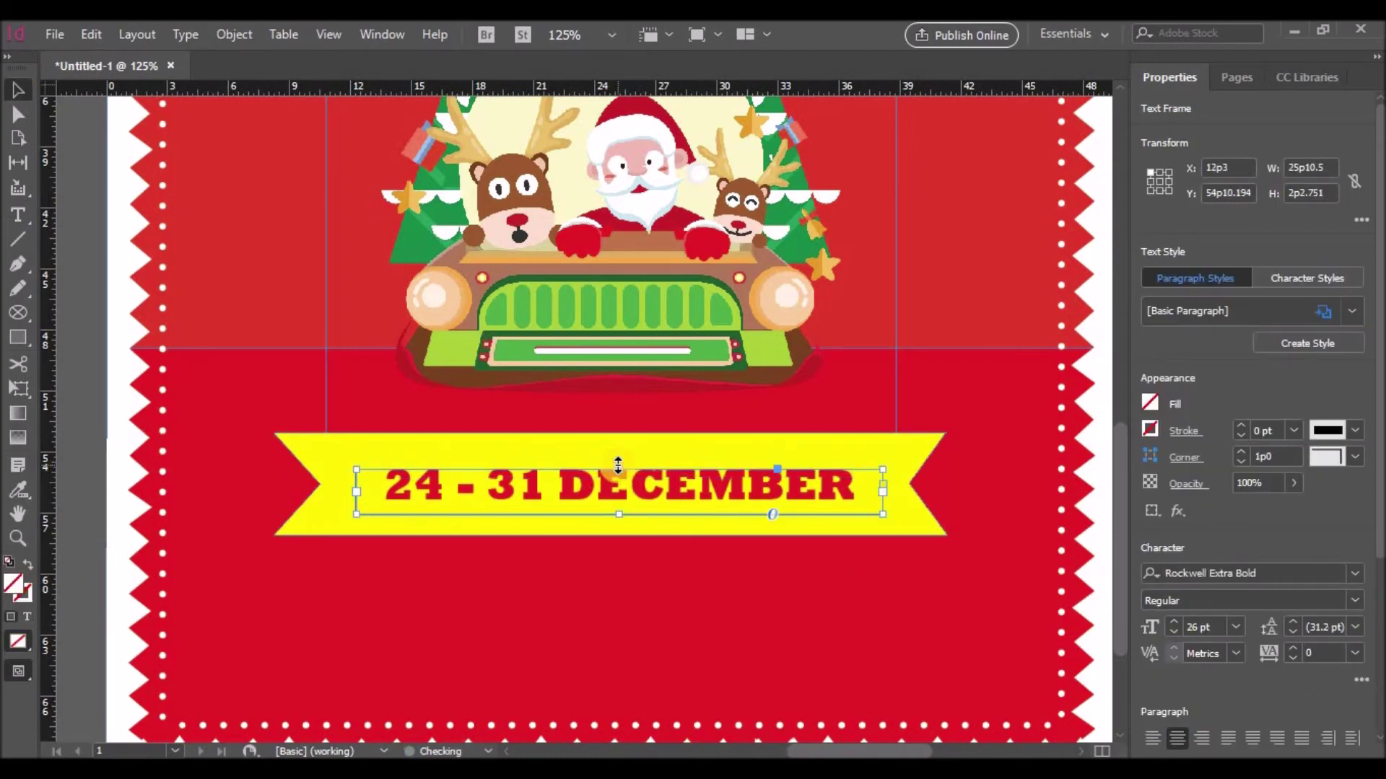
left_click_drag(618, 465, 617, 463)
left_click(613, 435)
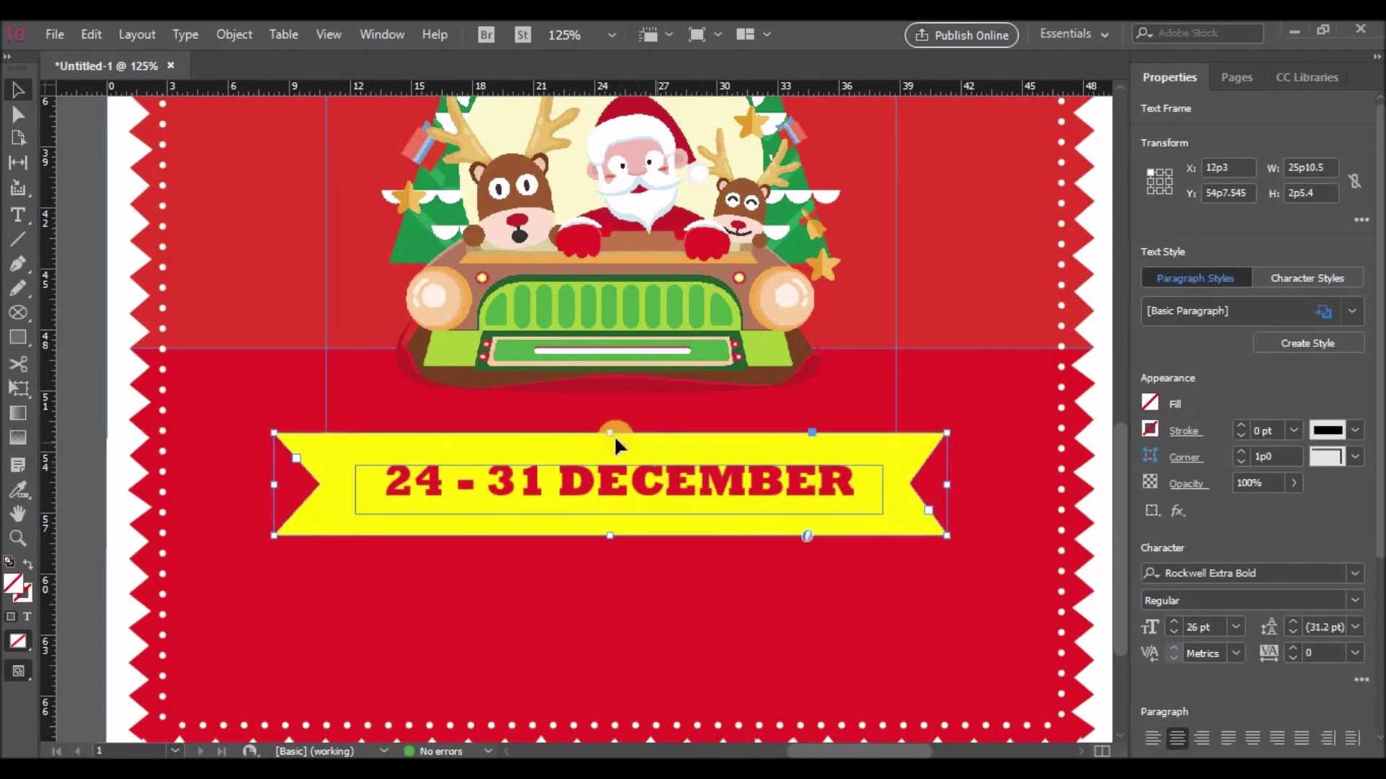
Reduce the yellow ribbon's height and move the date text so it sits vertically centred inside the ribbon.
left_click_drag(610, 520, 627, 480)
left_click(465, 573)
scroll(463, 570, "down", 2)
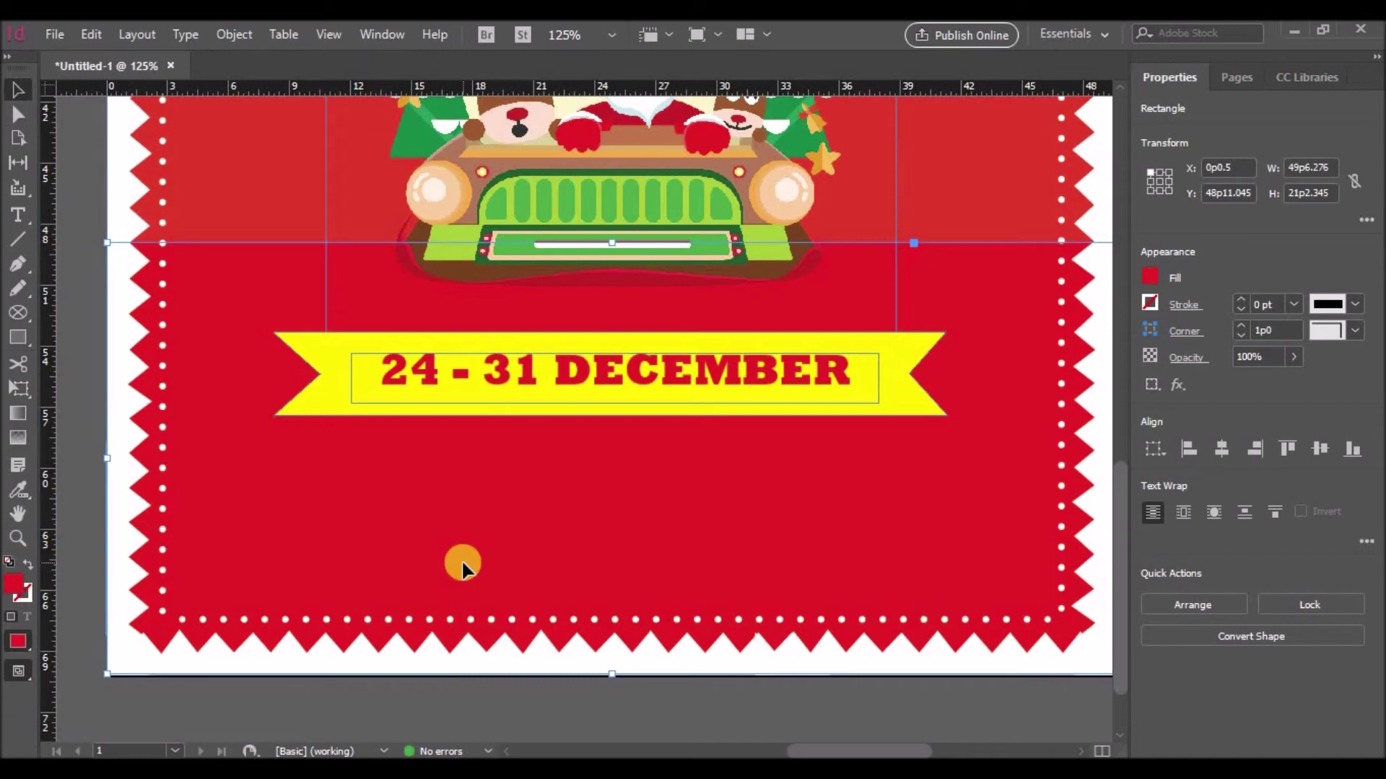
Set the "24 - 31 DECEMBER" text in Agency FB Bold at 30 pt.
key("alt+Tab")
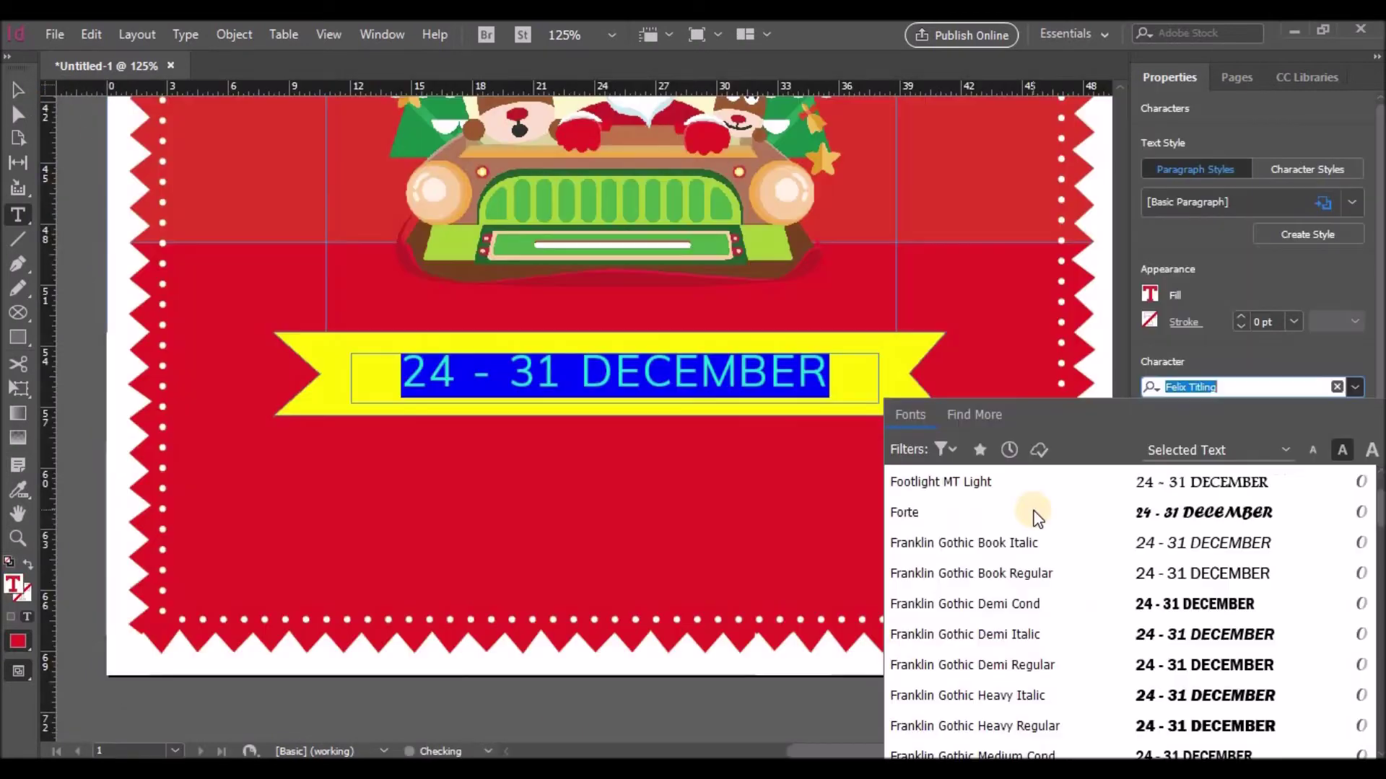
scroll(1036, 516, "down", 5)
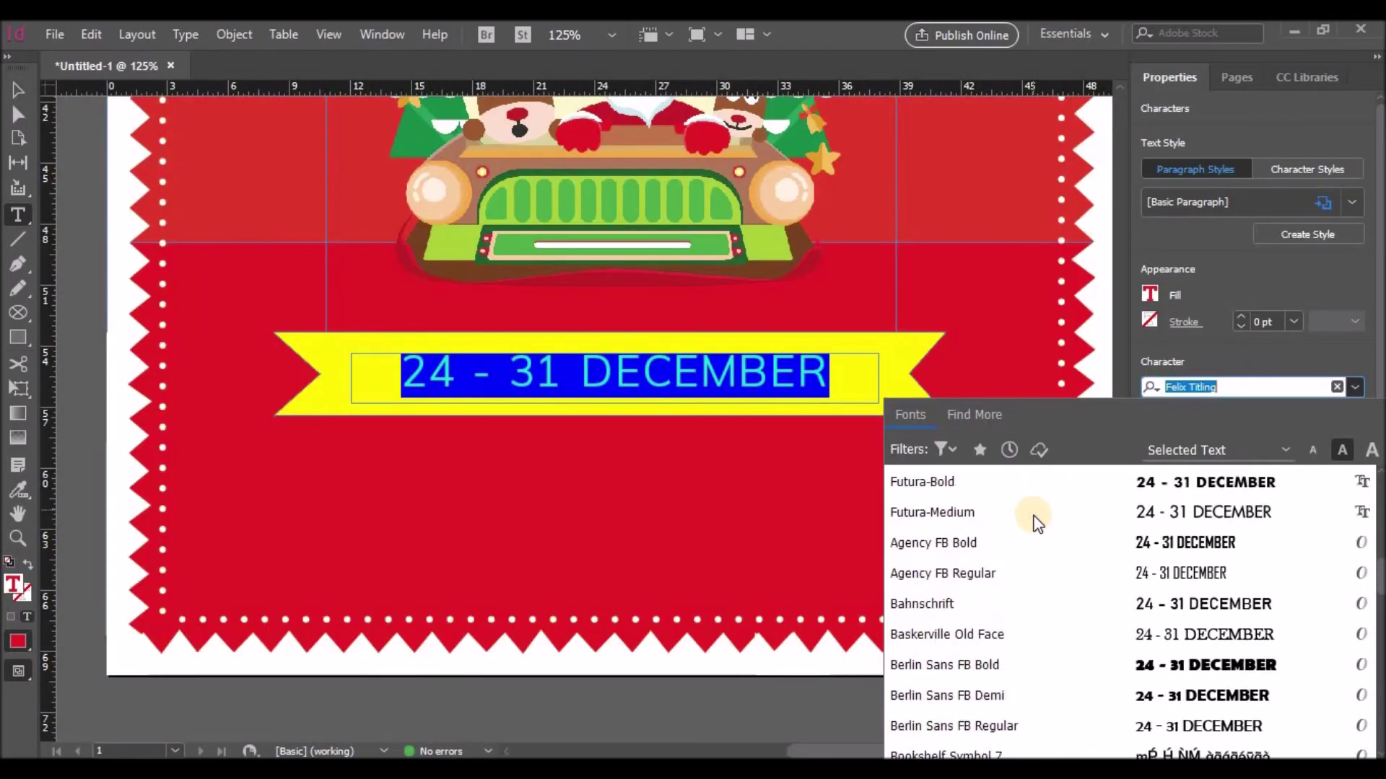
left_click(1009, 547)
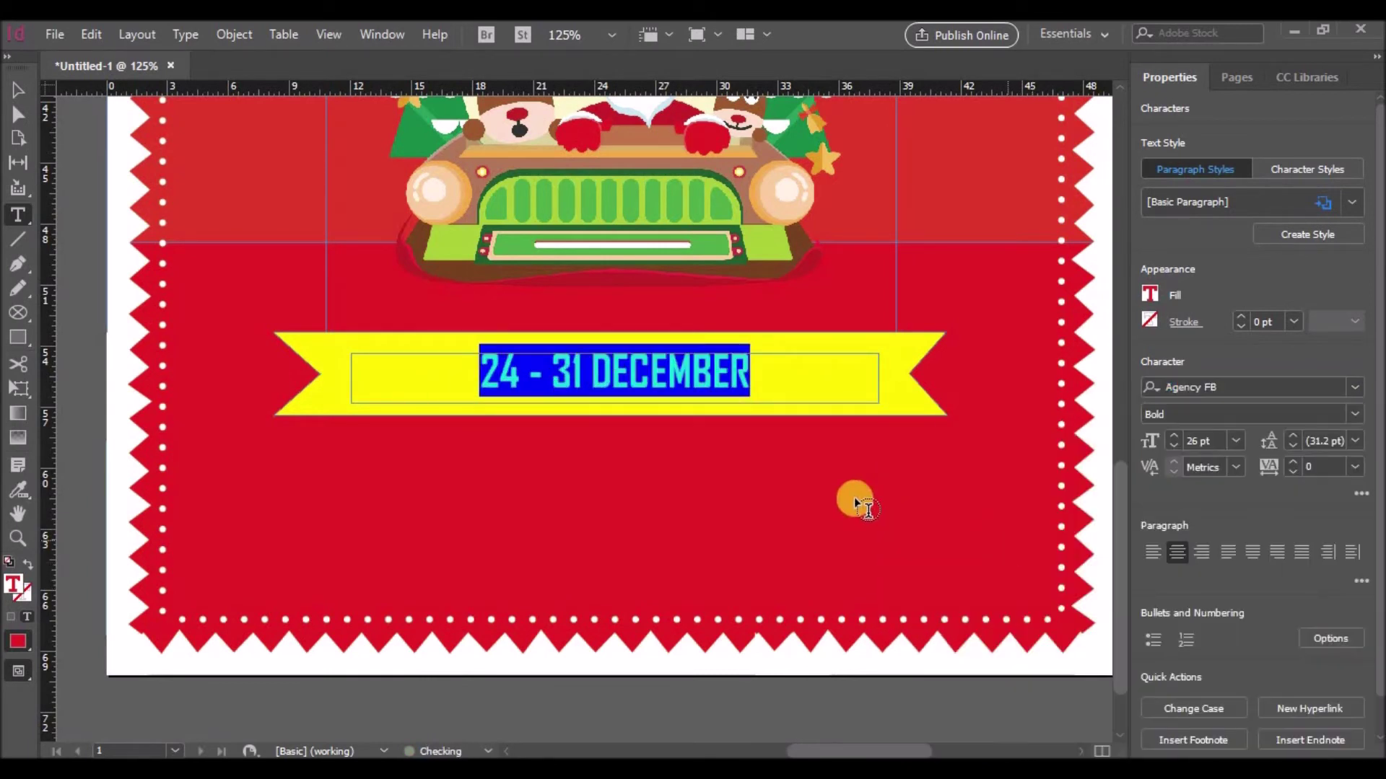
left_click_drag(767, 368, 476, 381)
left_click(1175, 437)
left_click(1176, 437)
left_click(1175, 437)
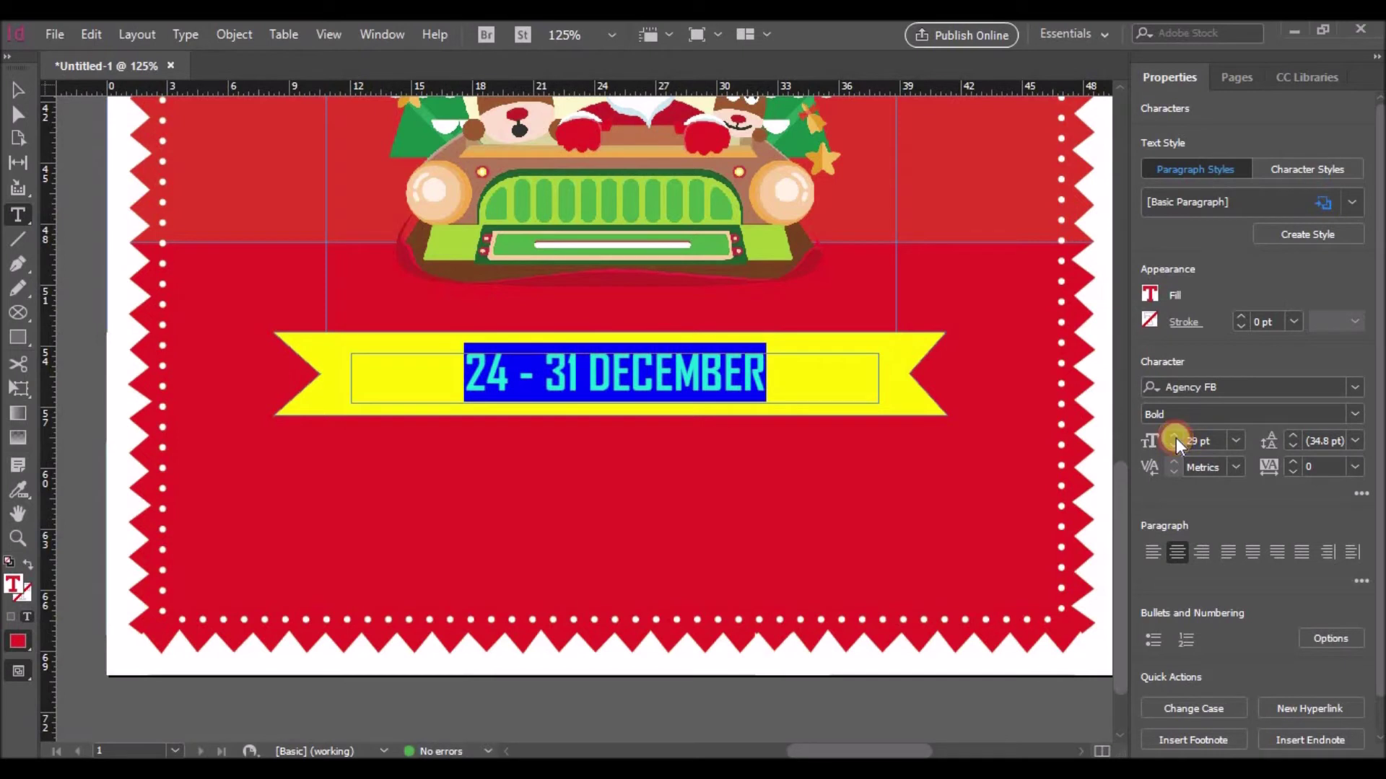
left_click(1176, 437)
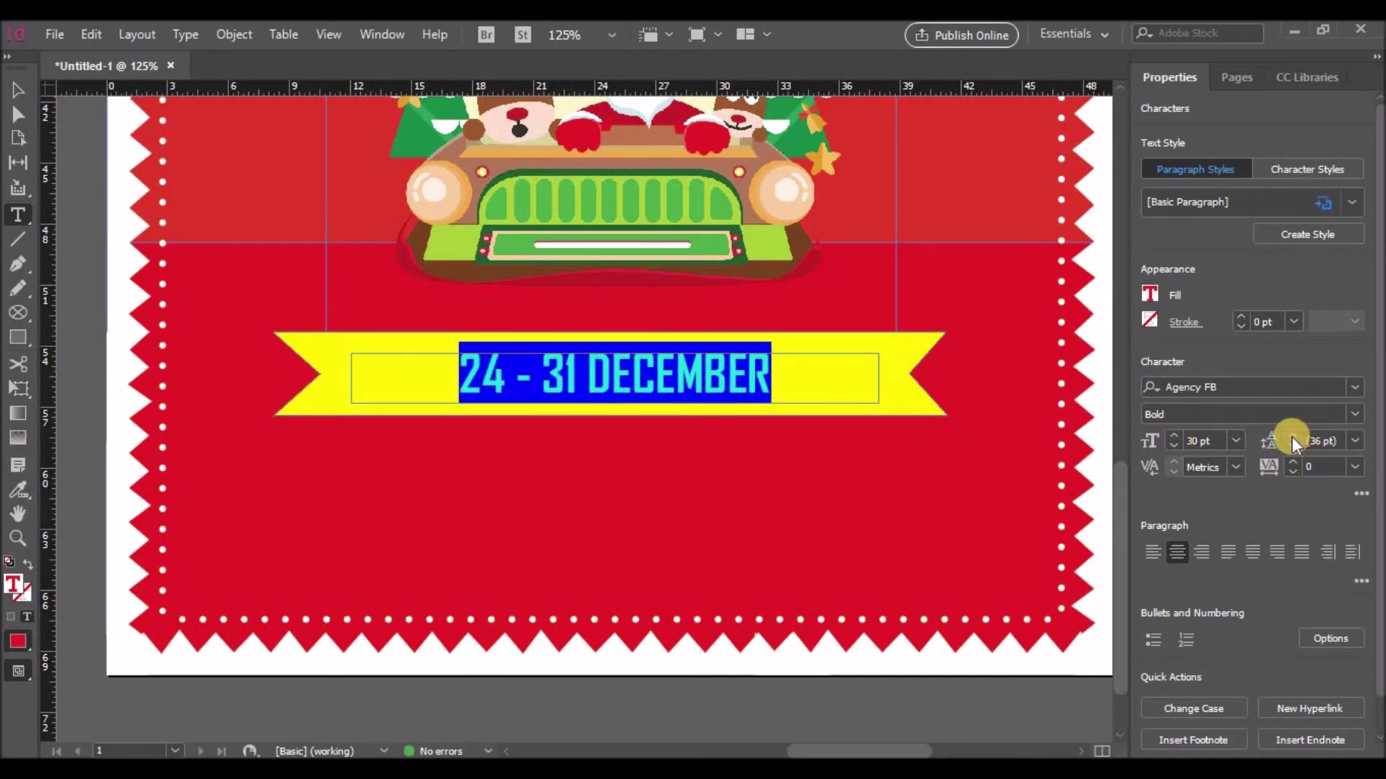
Widen the letter tracking of the word "DECEMBER" and enlarge the gap between it and "24 - 31".
left_click(633, 375)
double_click(609, 375)
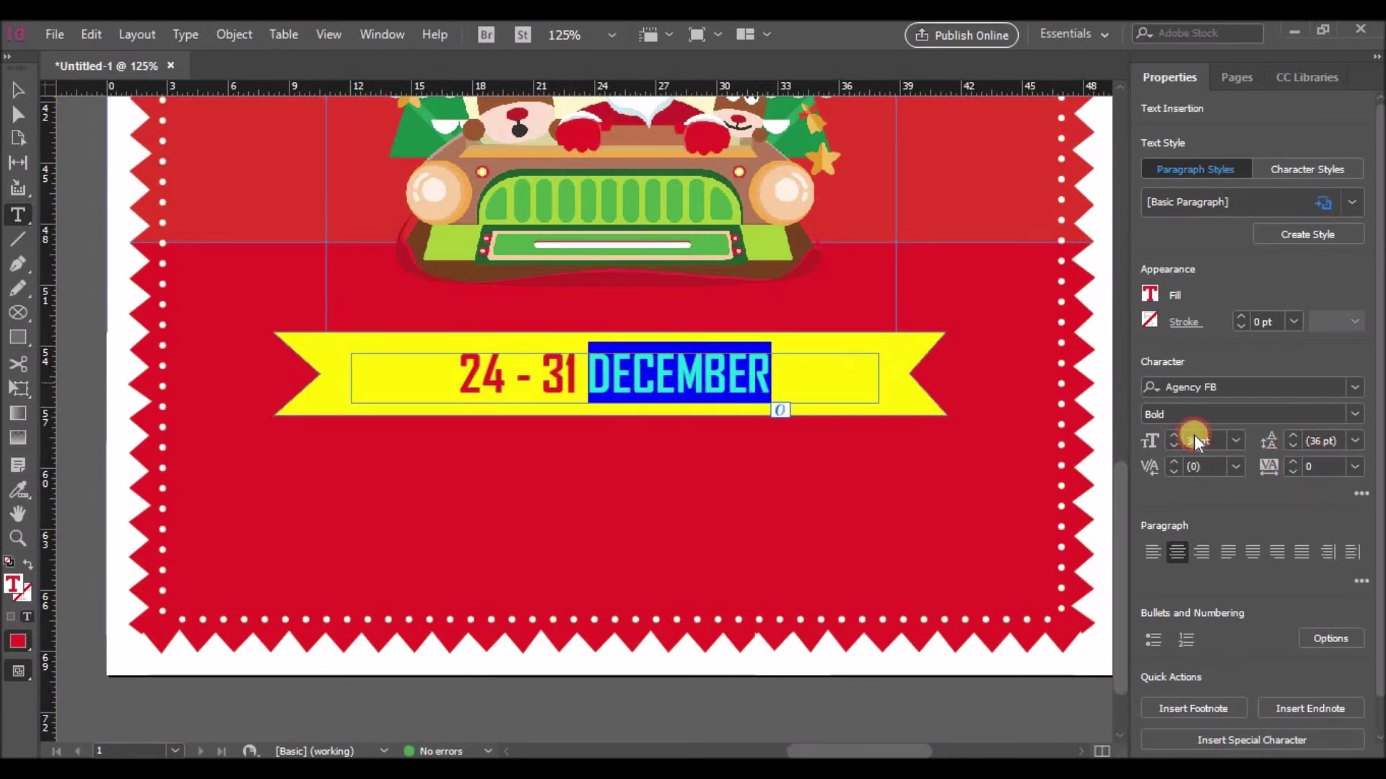
left_click(1355, 467)
left_click(1334, 402)
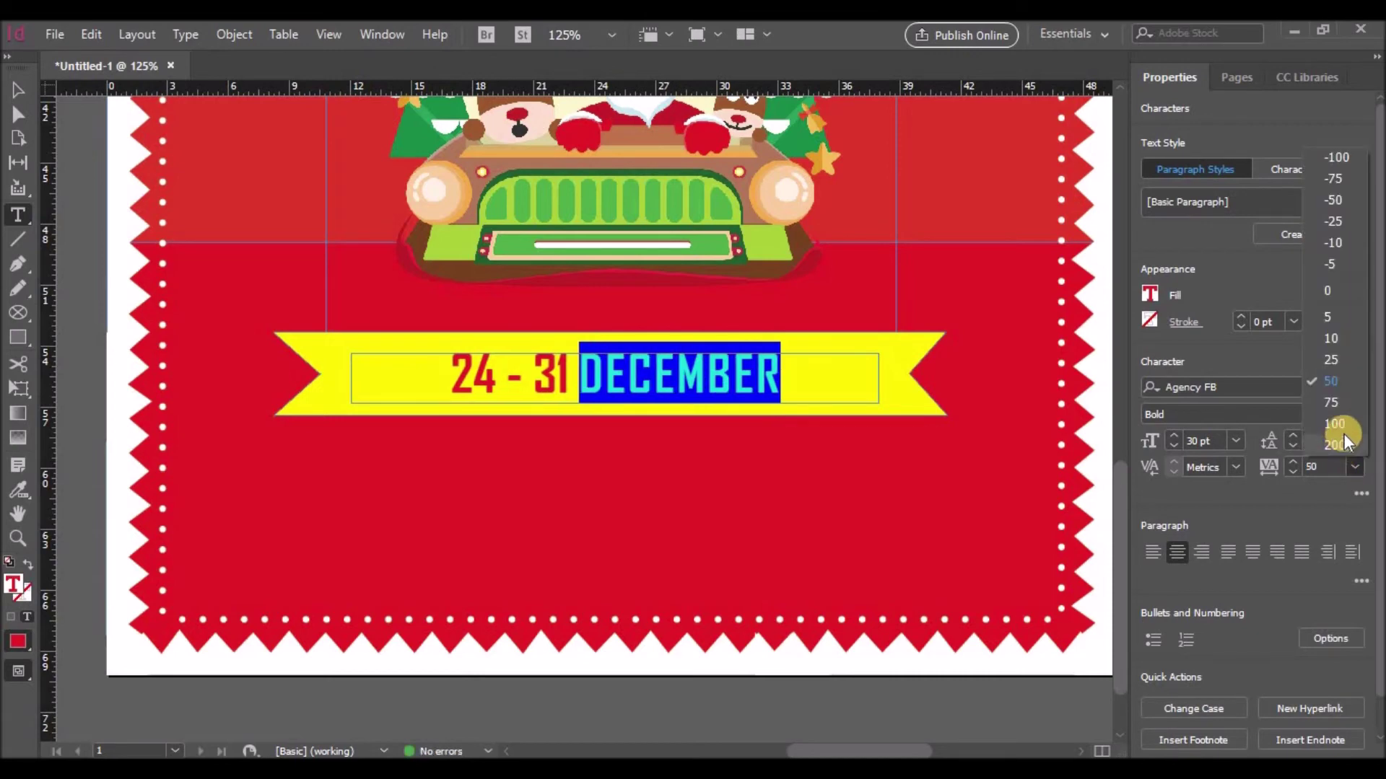
left_click(575, 375)
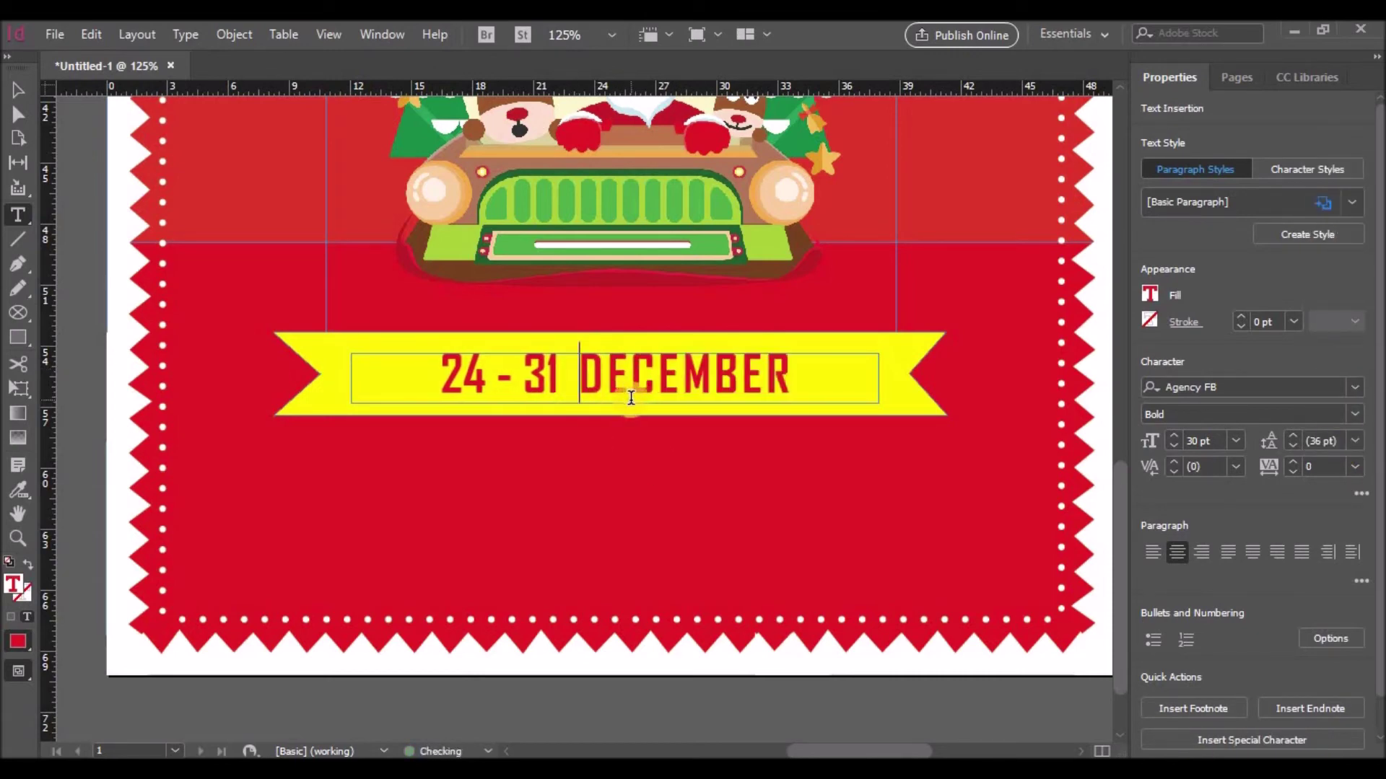
Add a text frame directly beneath the ribbon with the two-line "Lorem ipsum dolor sit amet" placeholder paragraph, and select all its text.
left_click(655, 466)
scroll(780, 526, "up", 3)
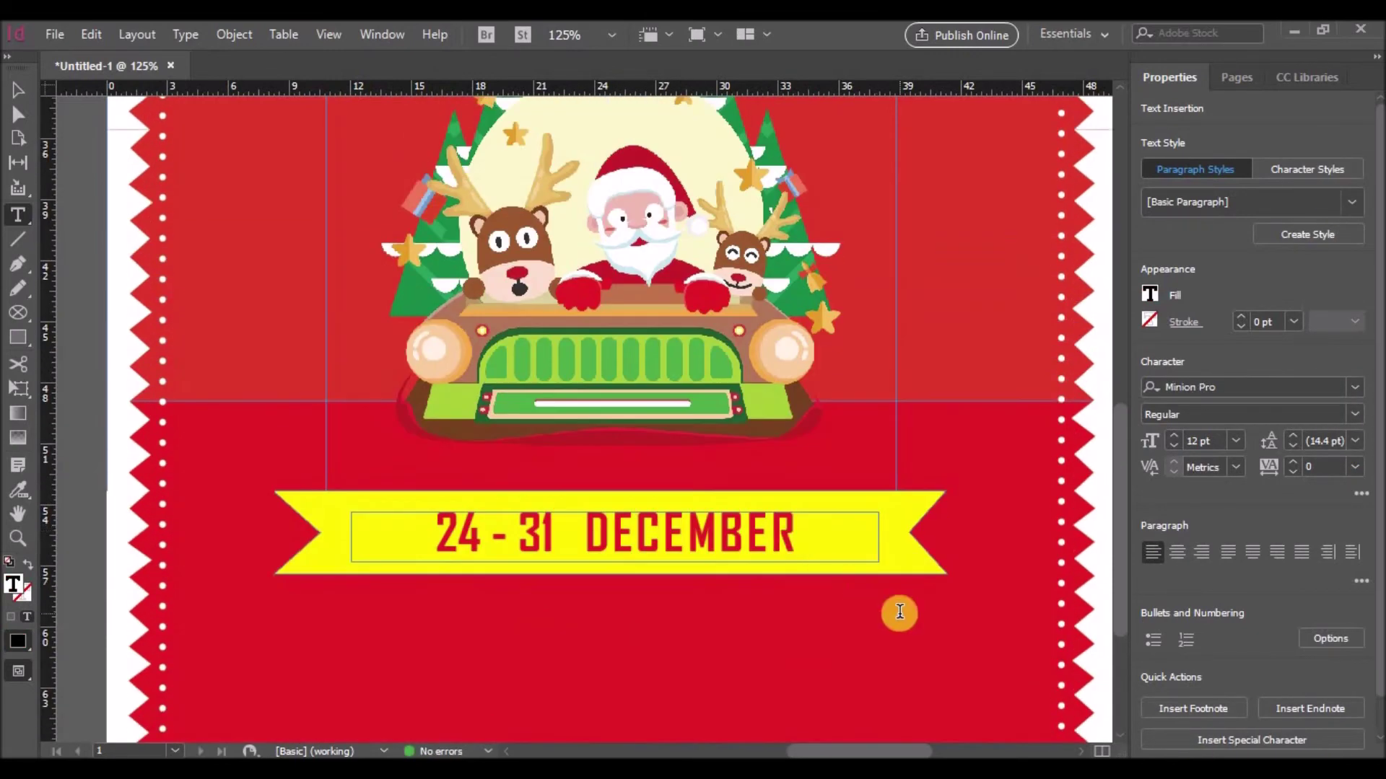
scroll(900, 612, "up", 4)
scroll(897, 609, "down", 7)
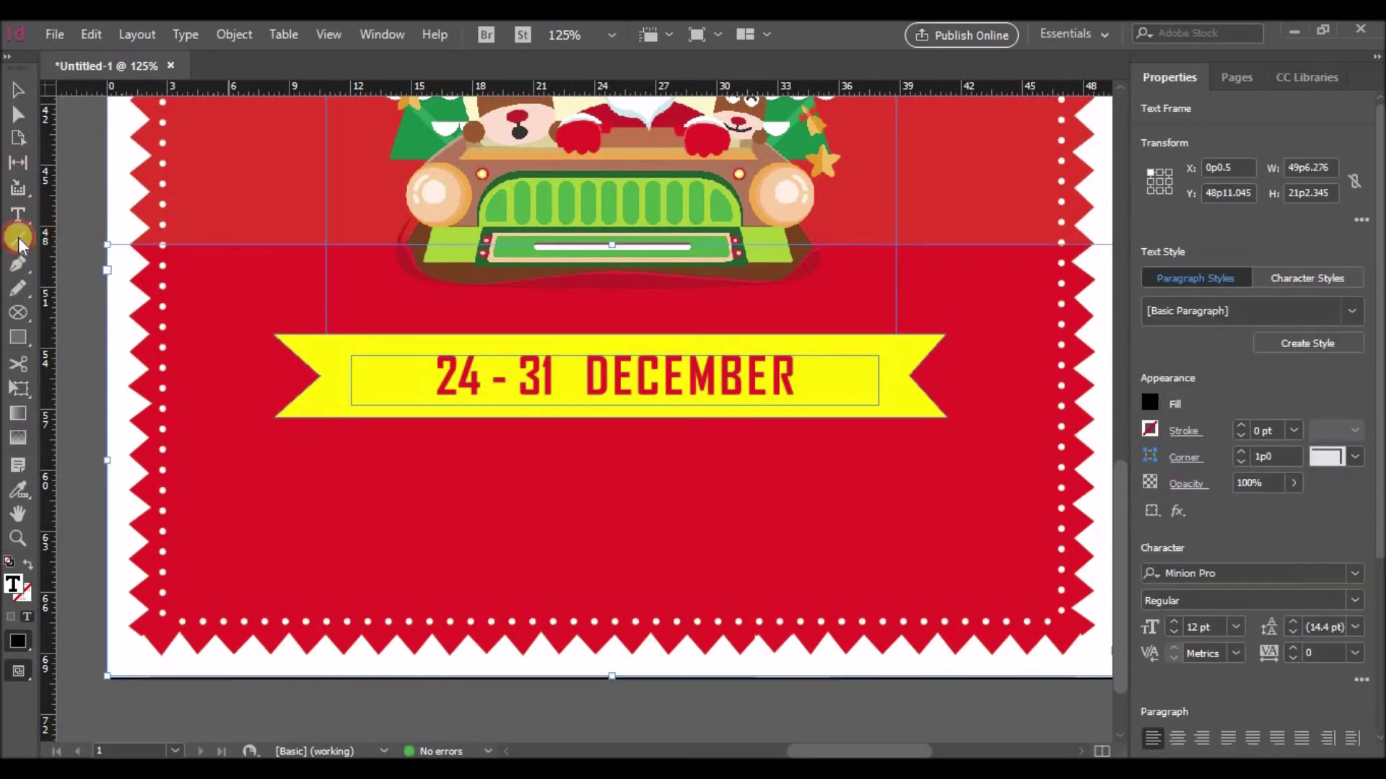
left_click(376, 463)
left_click_drag(582, 455, 241, 427)
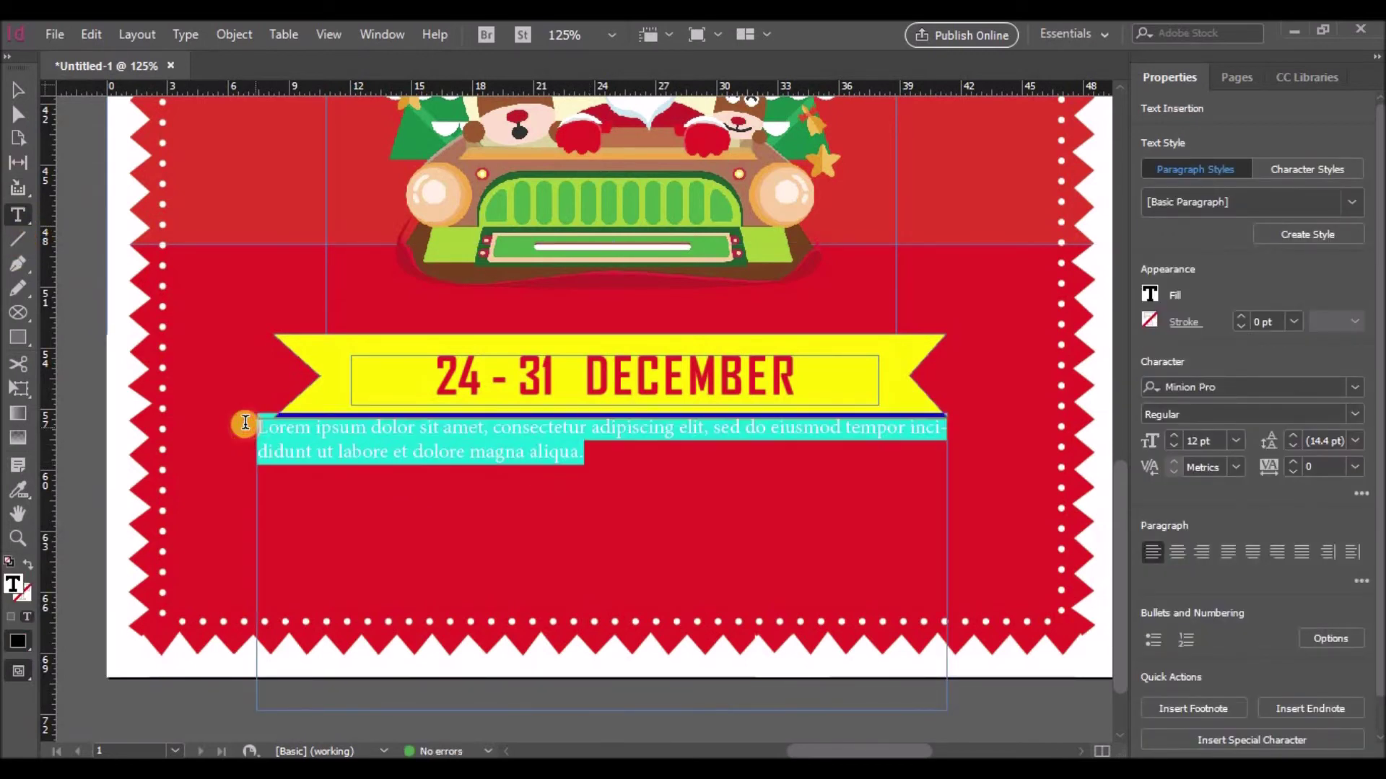
Set the Lorem ipsum paragraph in the Christmas On Crack font at 23 pt.
left_click(1302, 387)
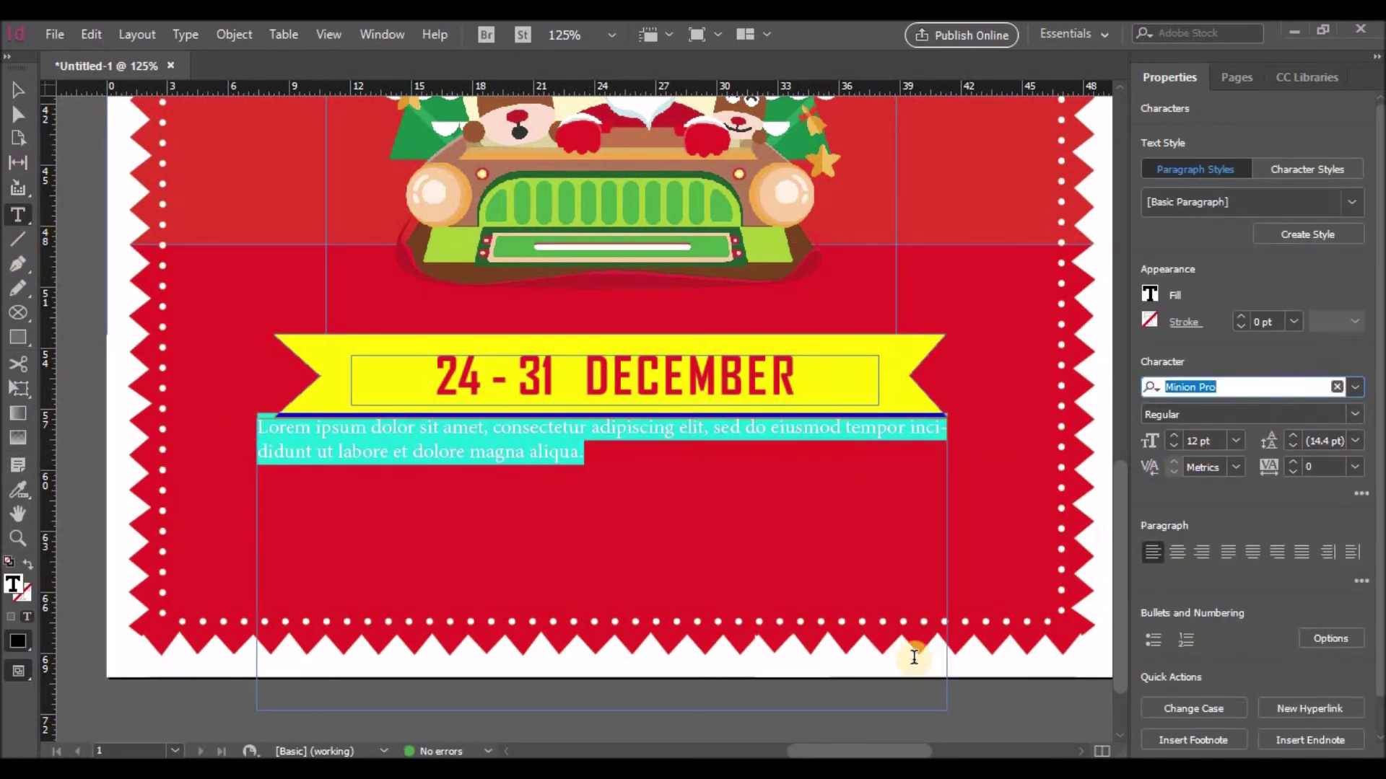
type("ch")
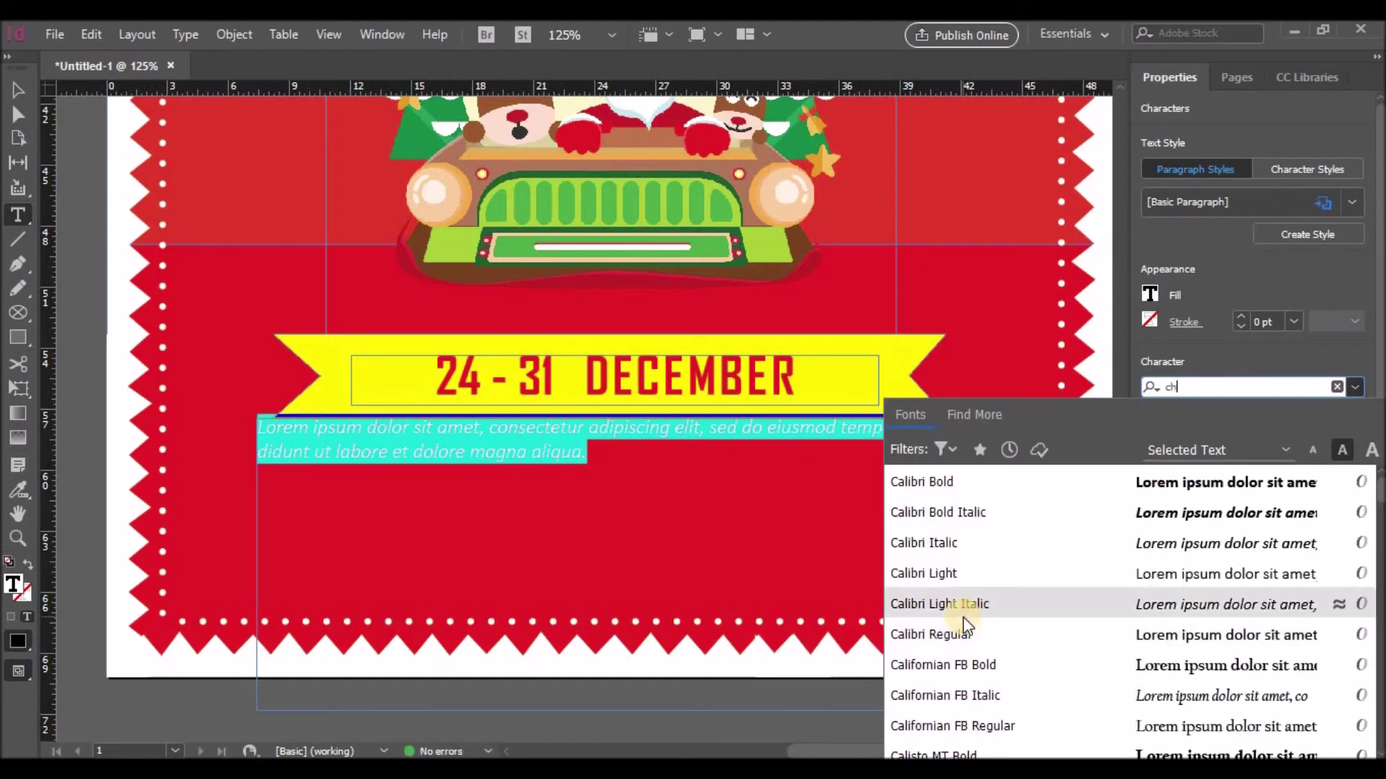
left_click(947, 541)
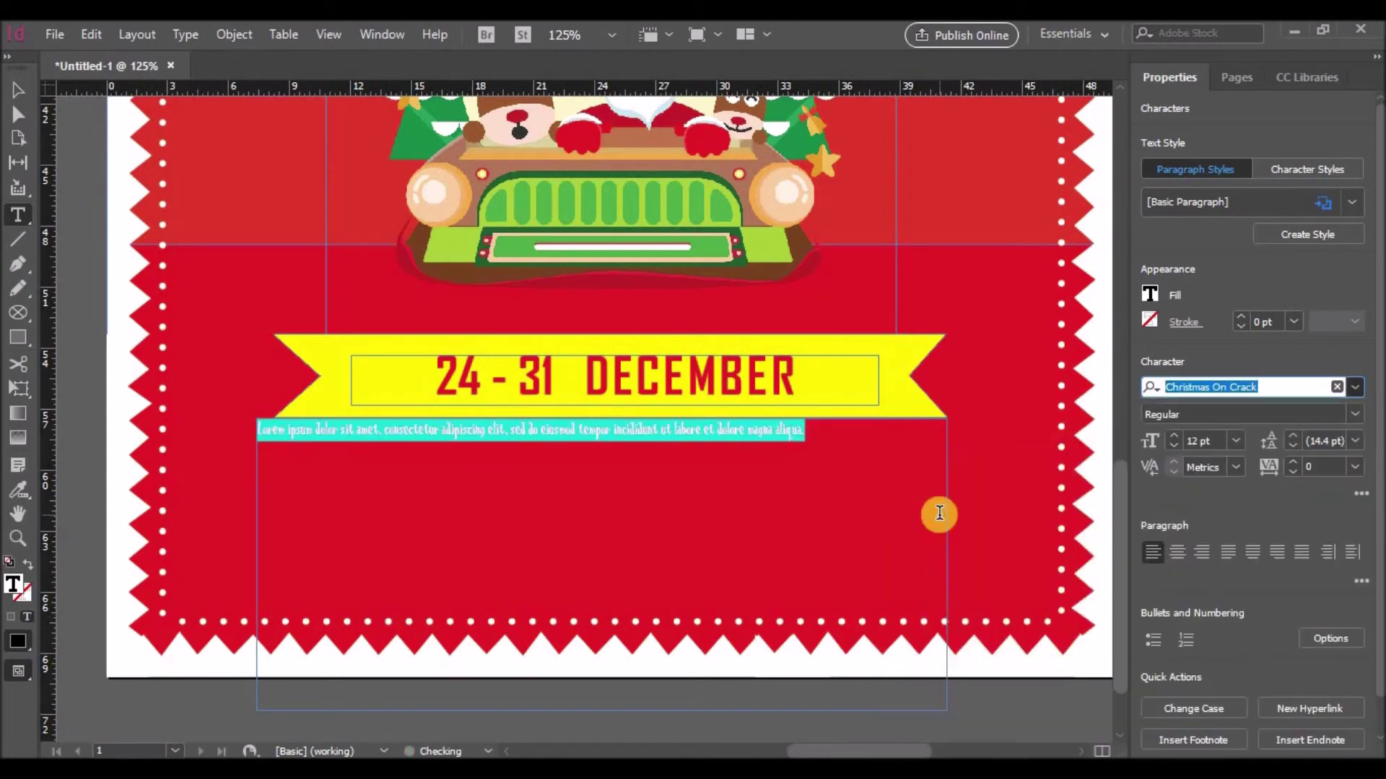
left_click(1175, 436)
left_click(1174, 436)
left_click(1174, 436)
left_click(1174, 436)
left_click(1174, 436)
left_click(1175, 436)
left_click(1174, 436)
left_click(1174, 435)
left_click(1174, 436)
left_click(1174, 436)
left_click(1174, 436)
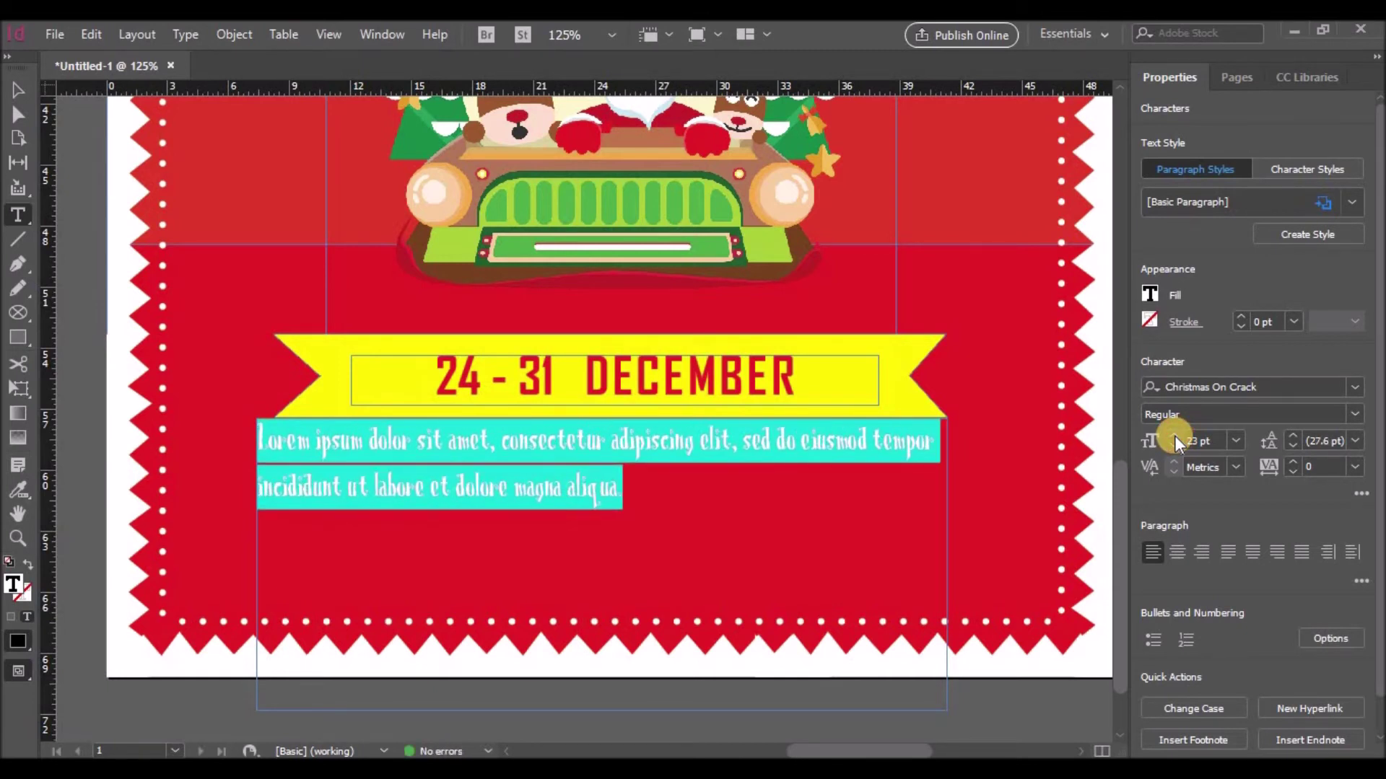
left_click(1273, 388)
left_click(754, 545)
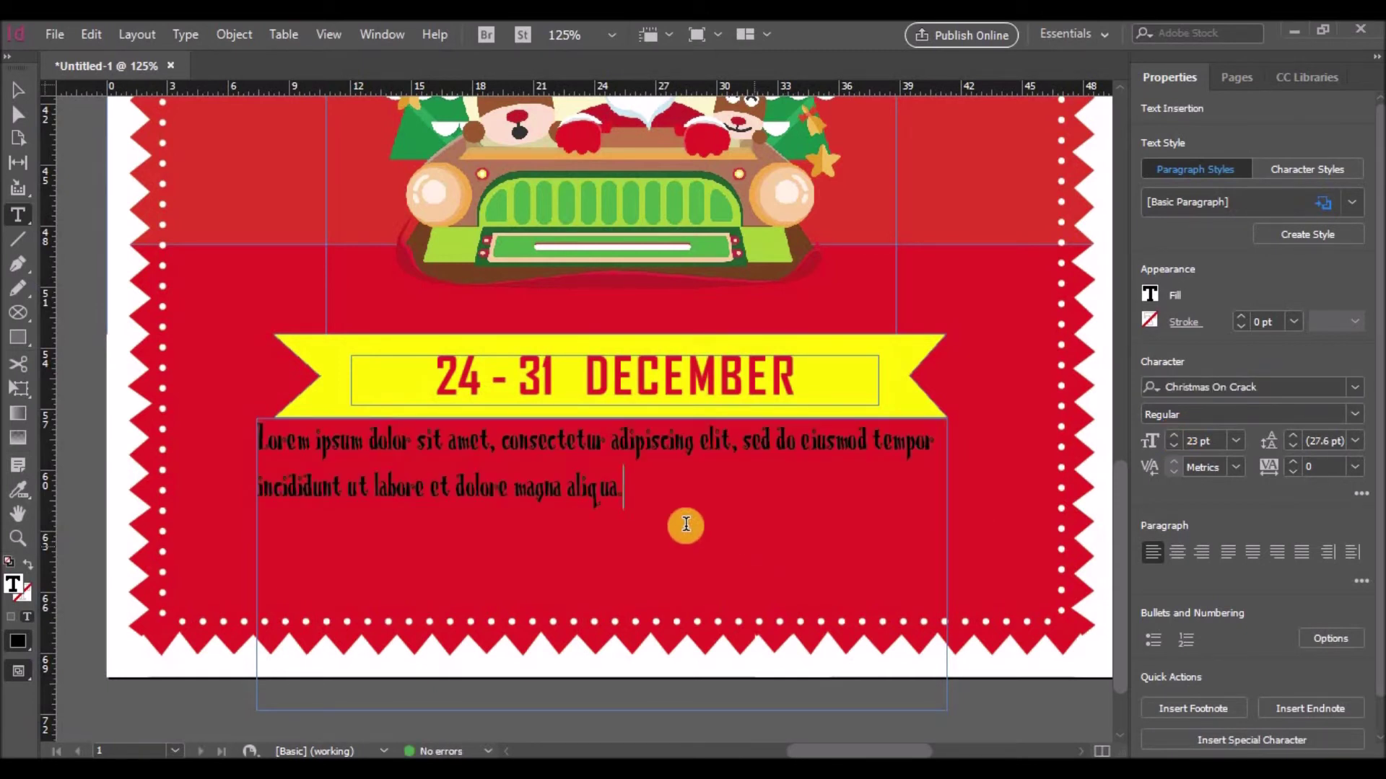
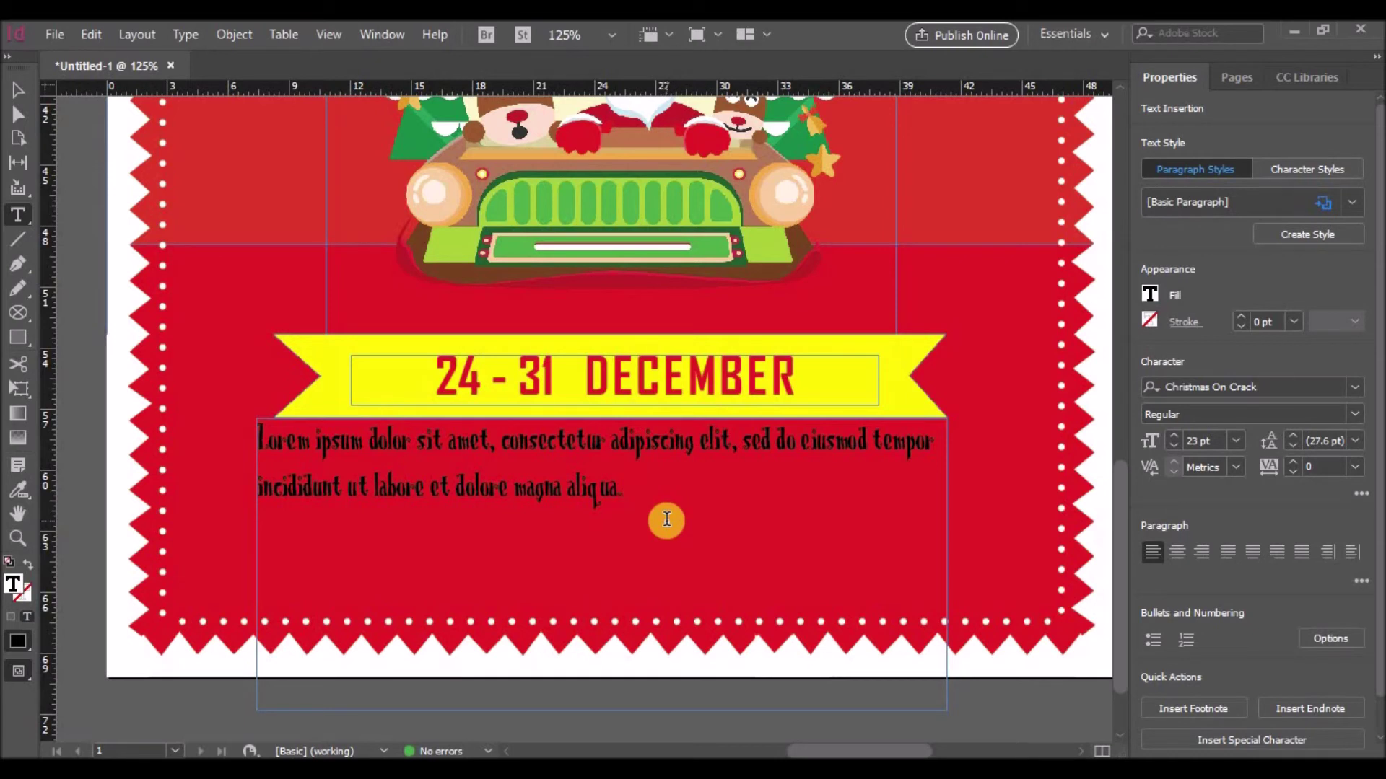
Enlarge the whole Lorem ipsum paragraph to 27 pt and centre-align it.
left_click(1173, 435)
left_click(1173, 435)
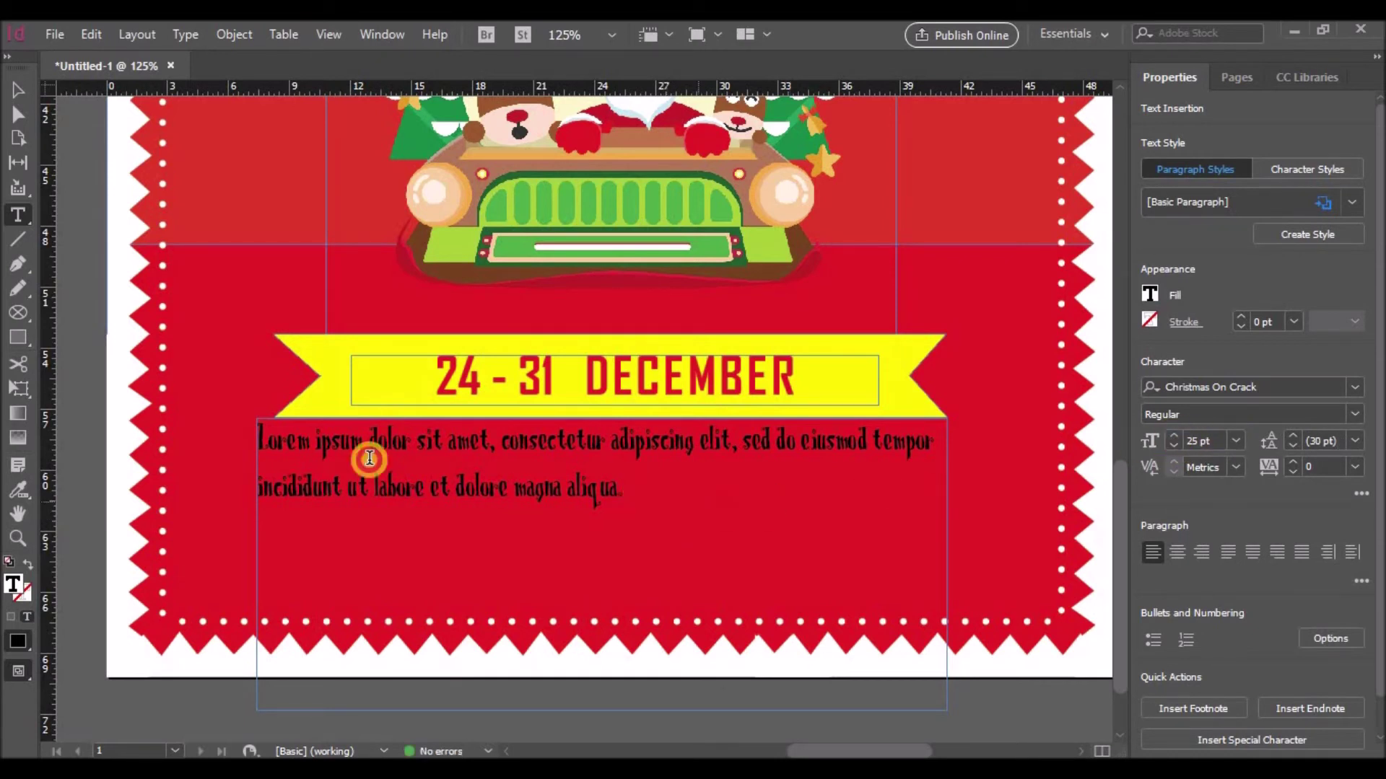
key("ctrl+a")
left_click(1173, 433)
left_click(1174, 436)
left_click(1174, 435)
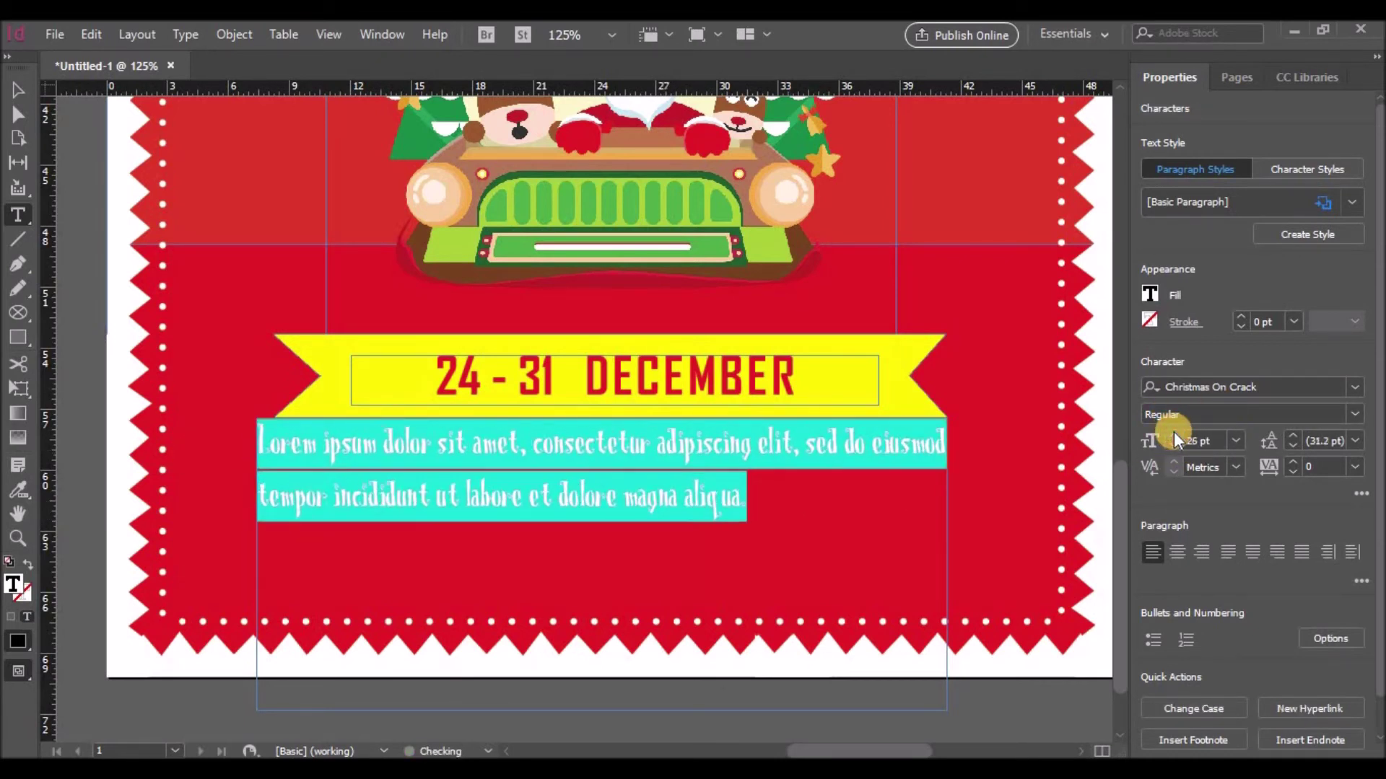
left_click(1173, 435)
left_click(1174, 435)
left_click(1178, 554)
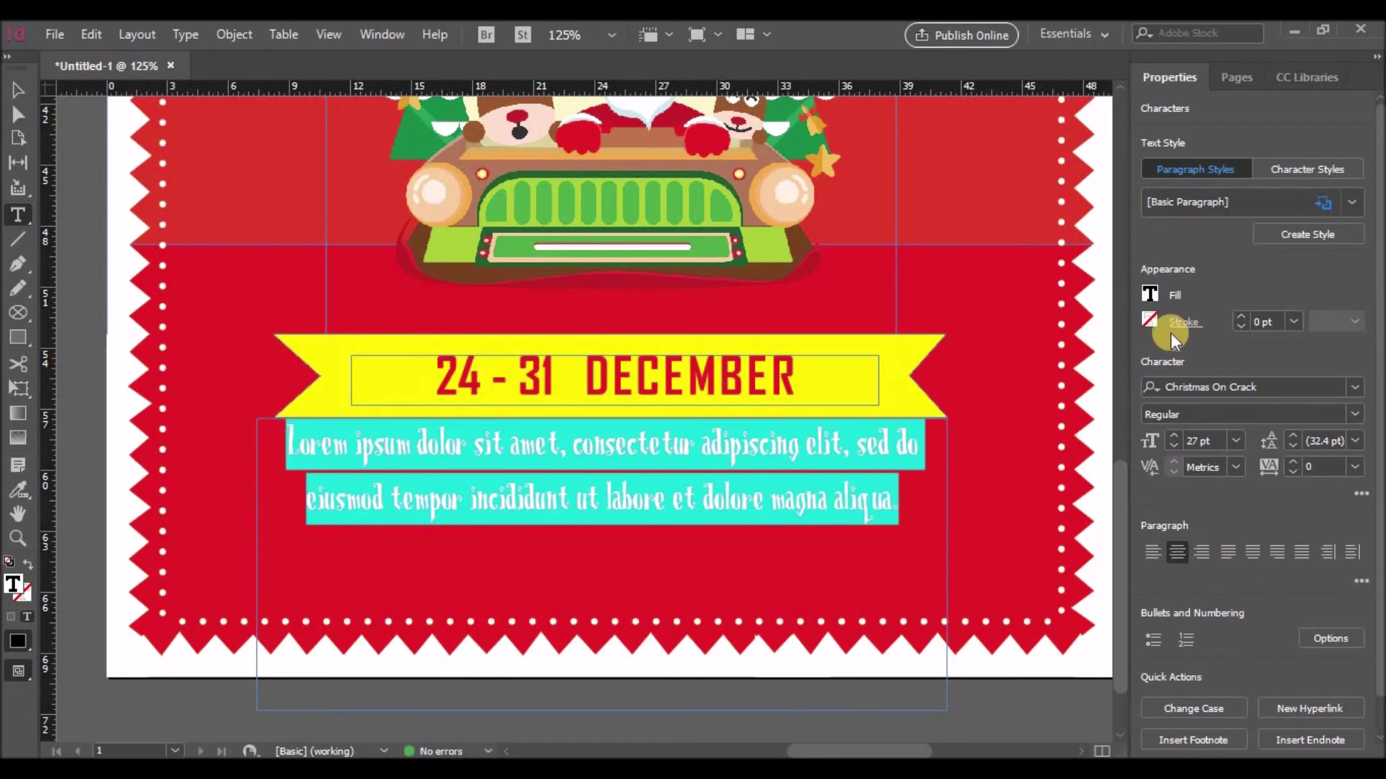
Fill the Lorem ipsum paragraph with the white [Paper] swatch.
left_click(1148, 296)
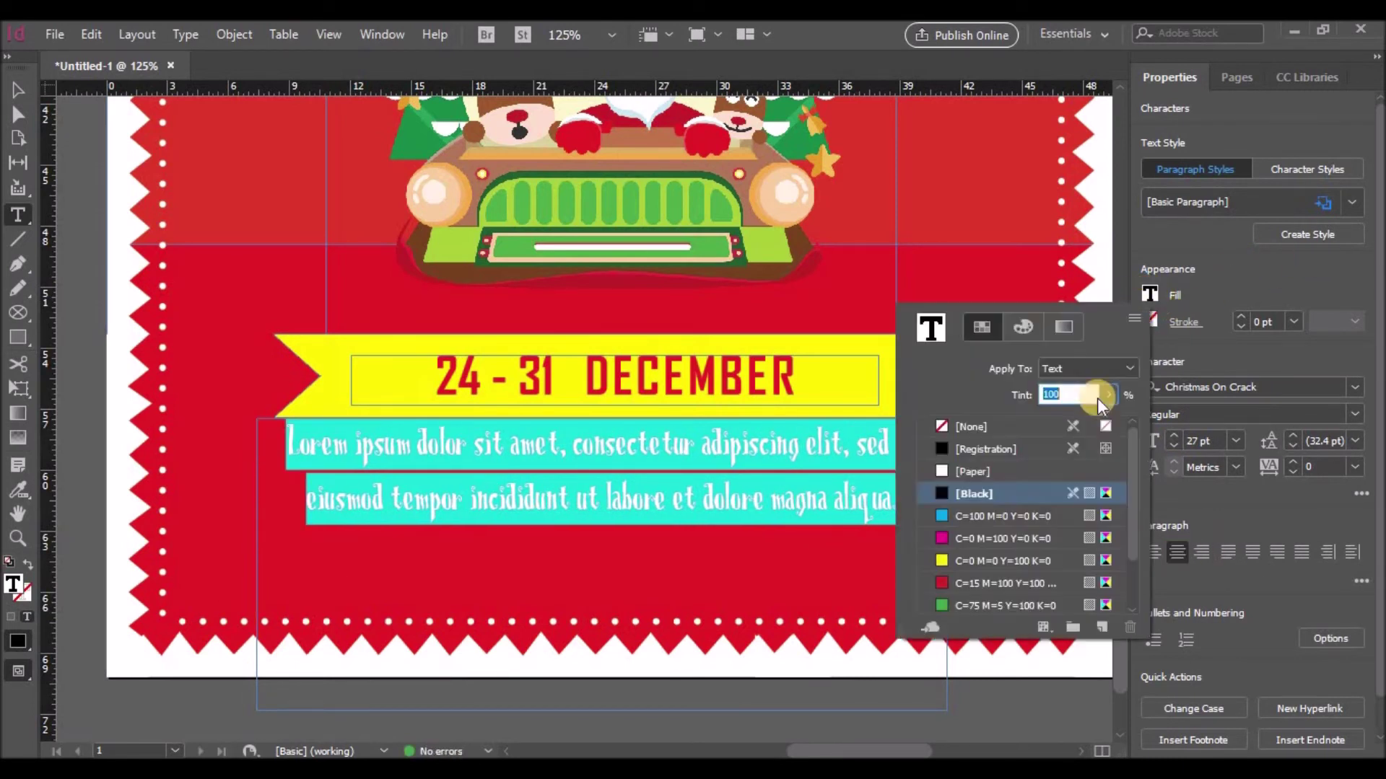
left_click(971, 470)
left_click(395, 545)
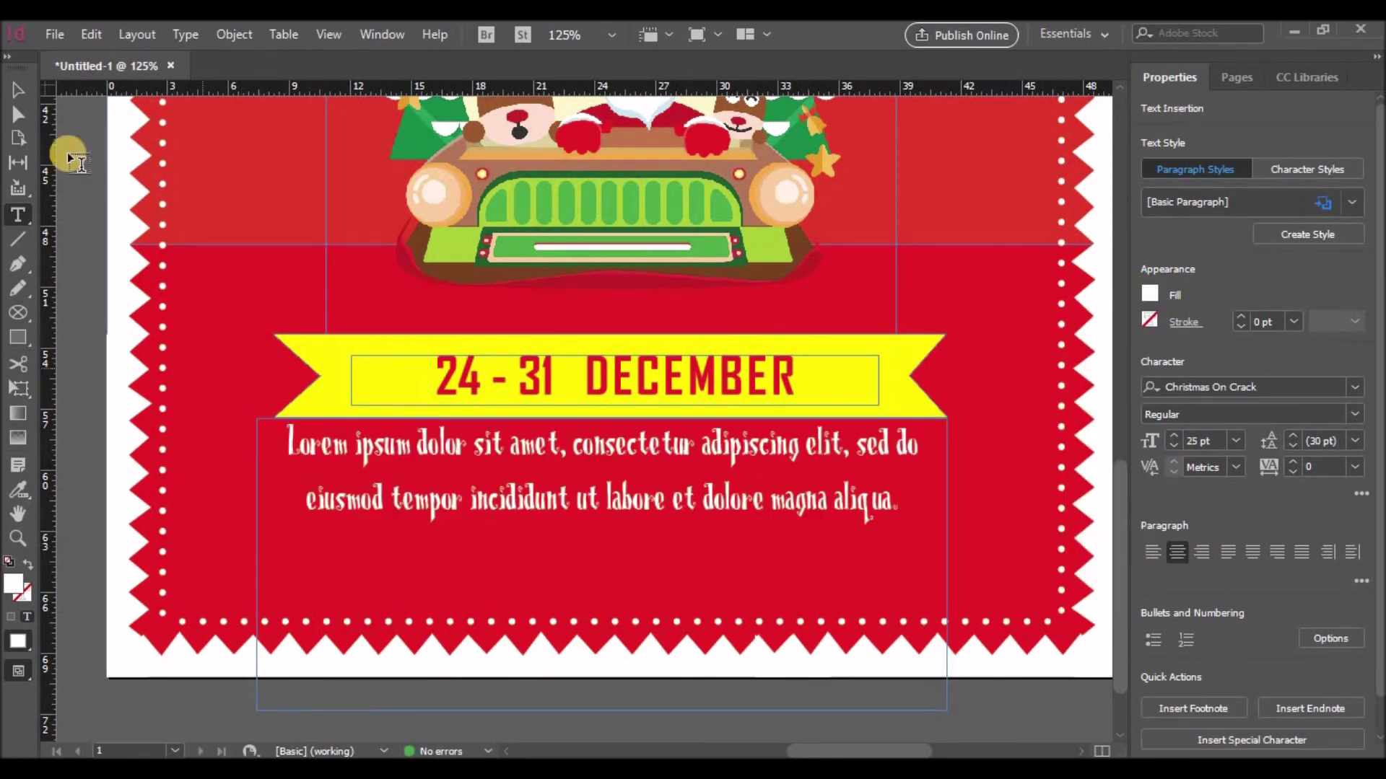
Narrow the paragraph frame to about 33p1 wide by bringing its left edge in line with the ribbon's left end.
left_click(18, 89)
left_click_drag(267, 566, 273, 566)
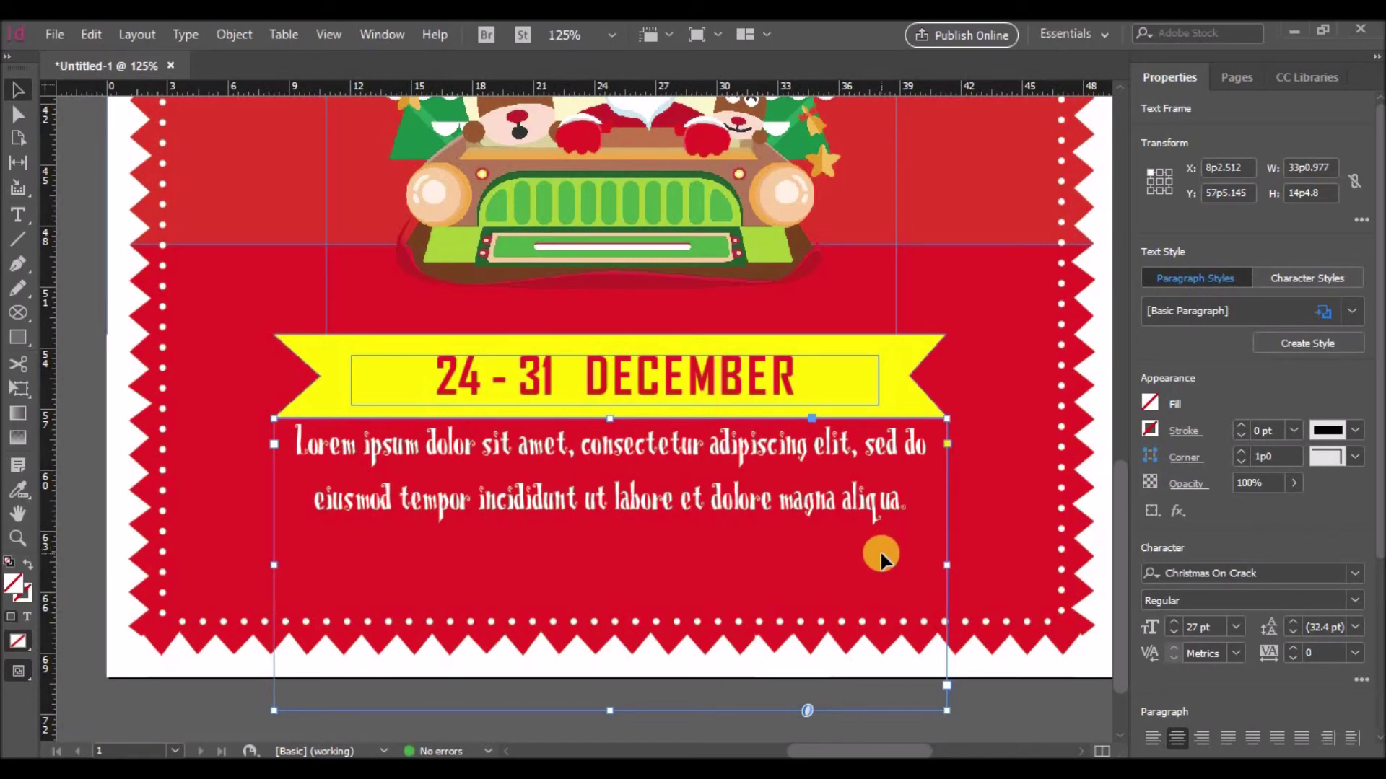
scroll(505, 548, "up", 3)
key("ctrl+minus")
key("ctrl+minus")
key("ctrl+minus")
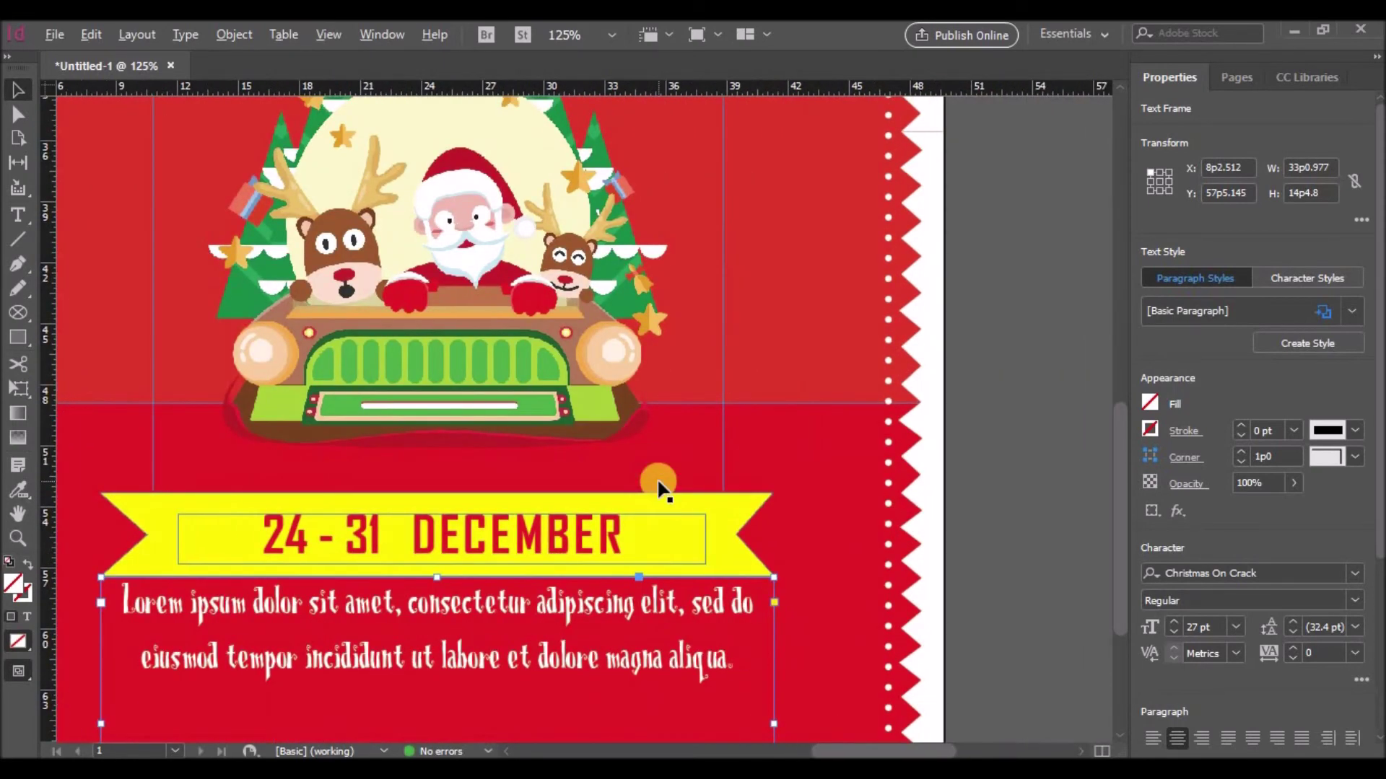
left_click(863, 458)
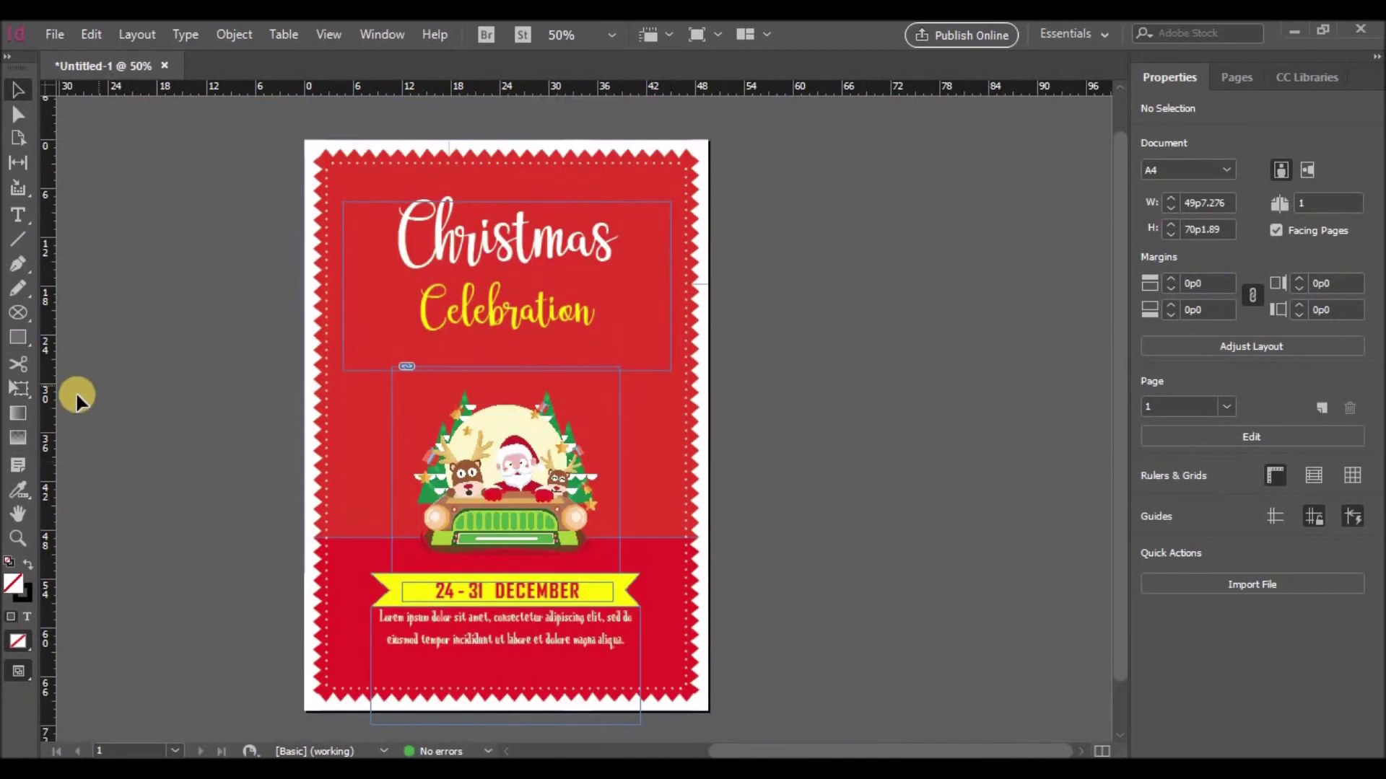
Draw a circle about 10p8 in diameter with the Ellipse tool, to the upper left of the Santa illustration.
left_click(18, 337)
left_click(94, 379)
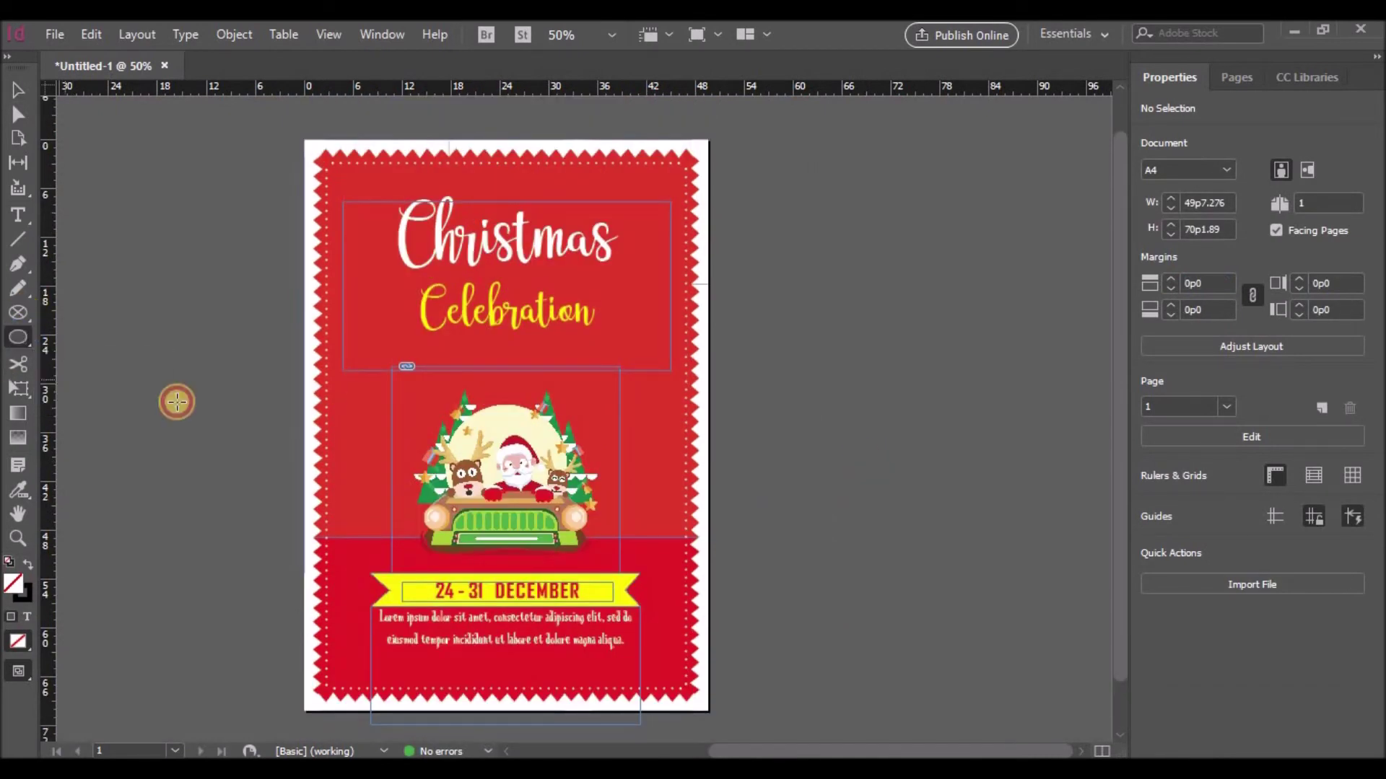
mouse_move(353, 358)
left_mouse_down()
mouse_move(419, 424)
mouse_move(426, 397)
left_mouse_up()
key("v")
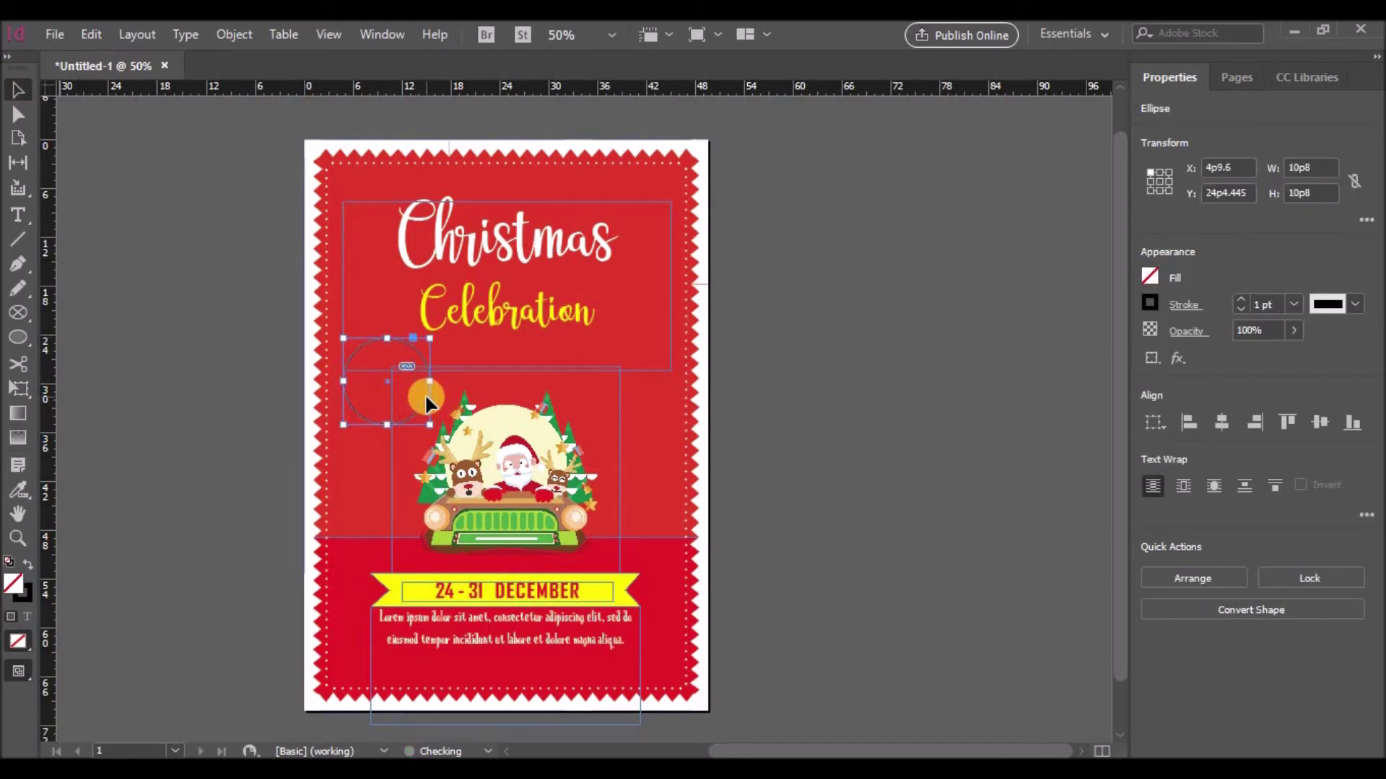
Give the circle a Dotted stroke in yellow (C=0 M=0 Y=100 K=0) with a 4 pt weight.
left_click(1333, 304)
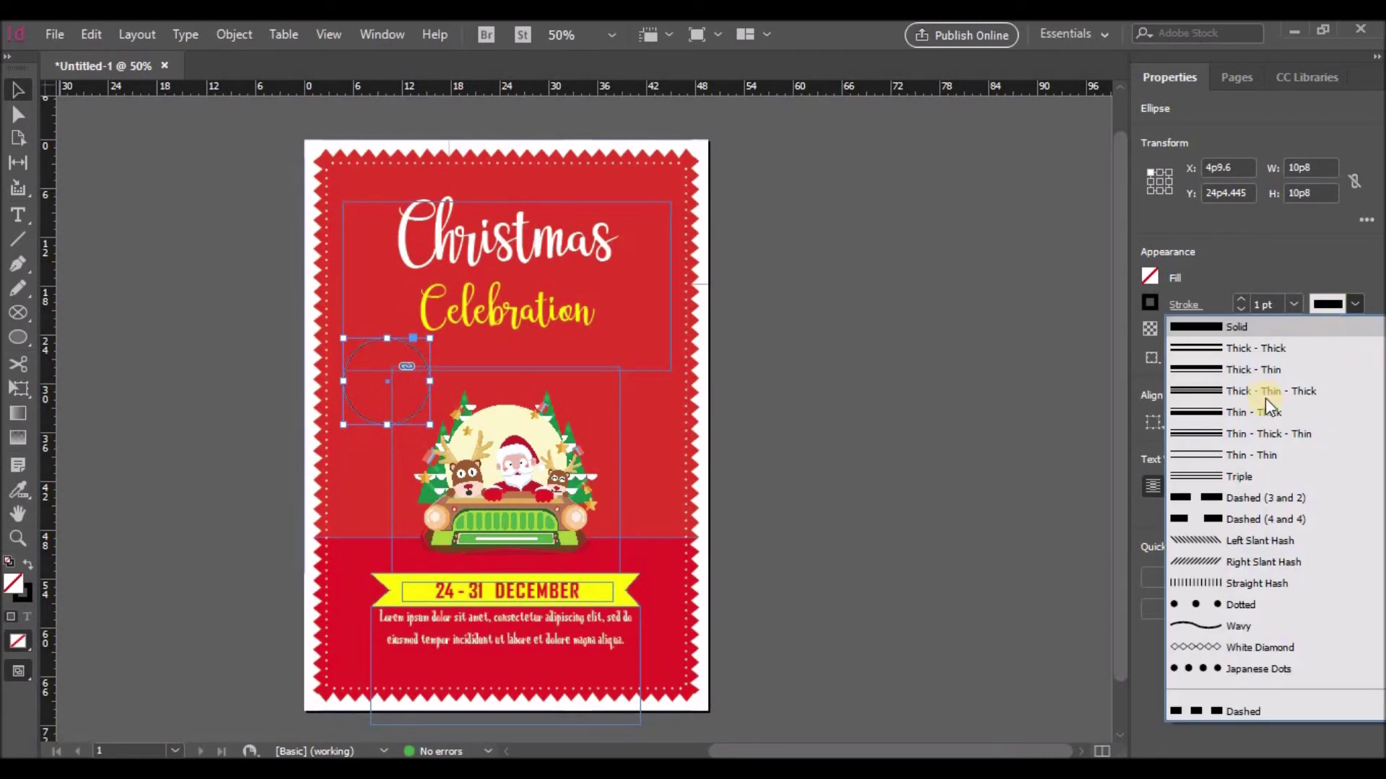
left_click(1220, 605)
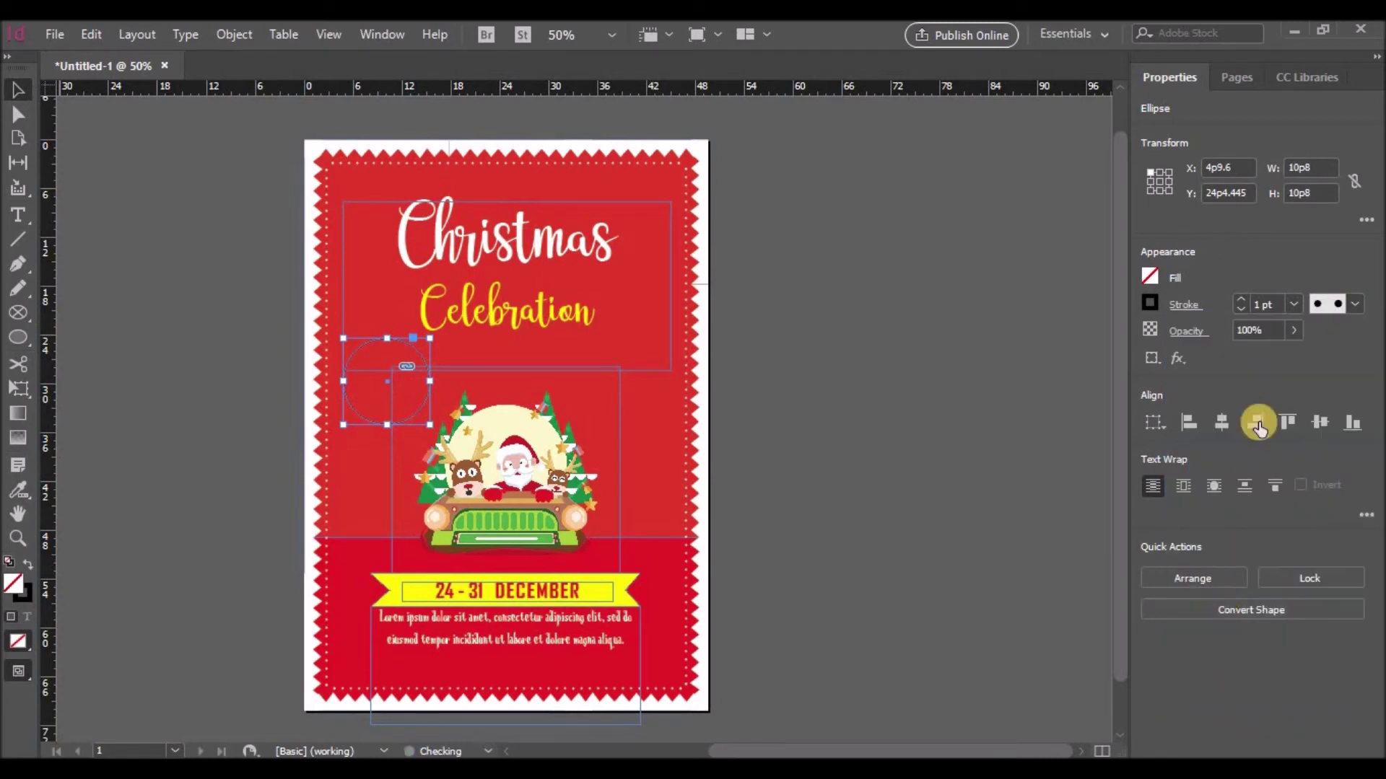
left_click(1149, 303)
left_click(951, 568)
left_click(1241, 297)
left_click(1241, 298)
left_click(633, 426)
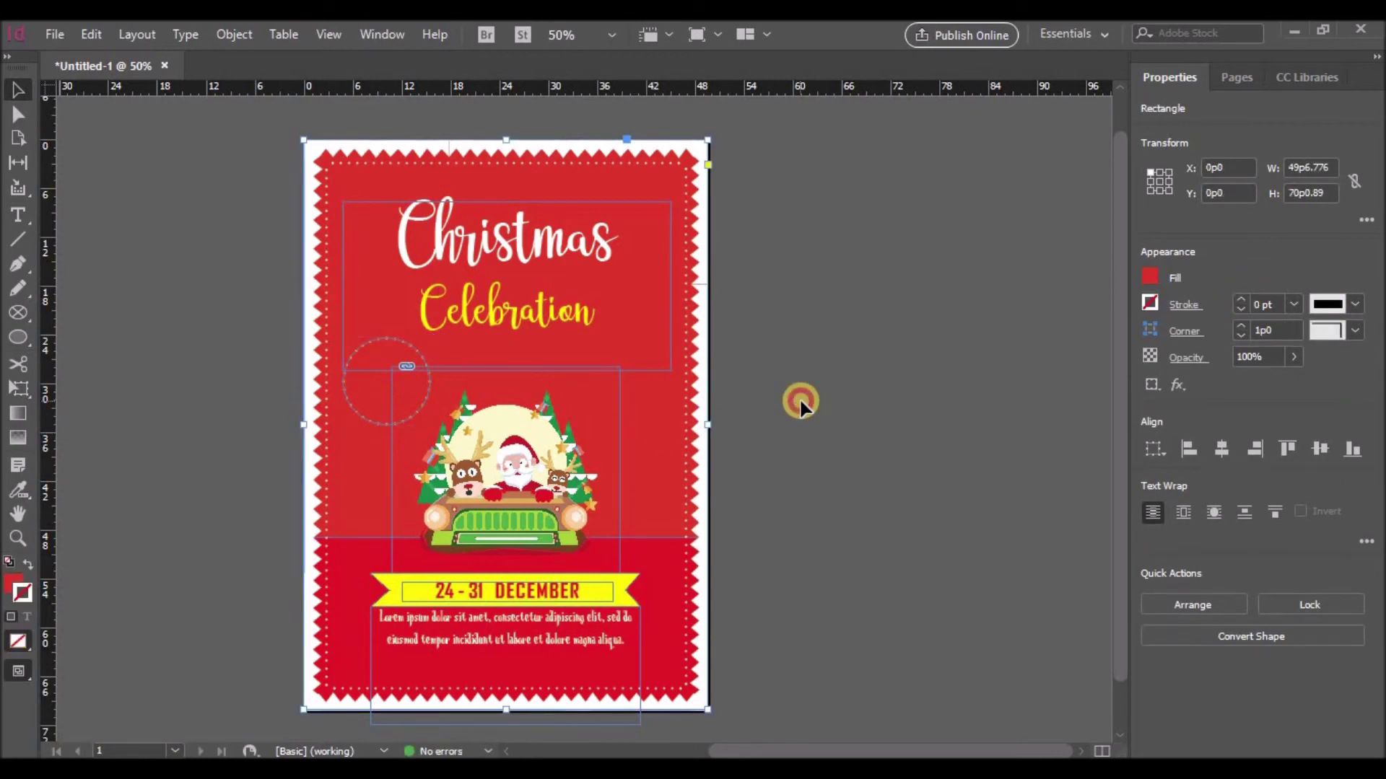
Reduce the dotted circle's stroke weight to 2 pt and keep the circle selected.
left_click(798, 402)
key("ctrl+equal")
left_click_drag(868, 751, 830, 750)
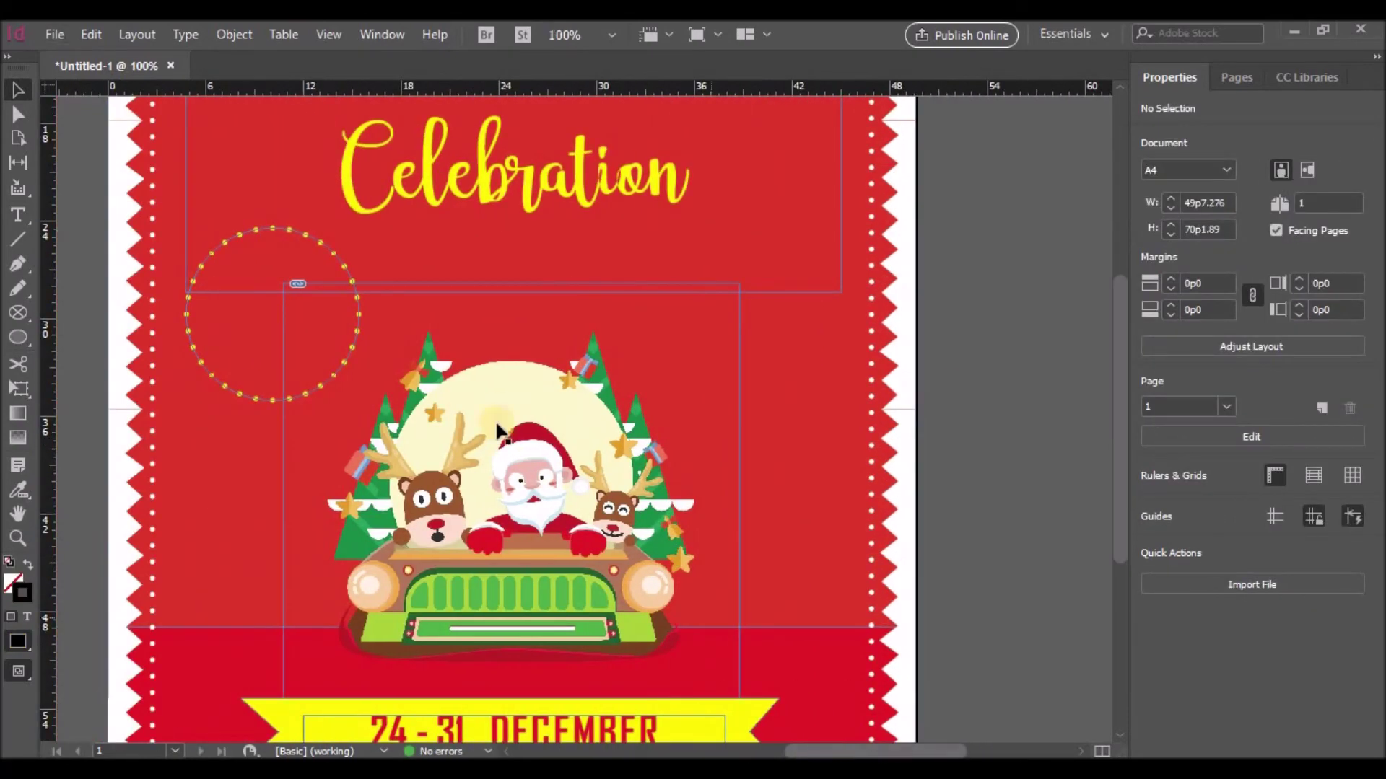
left_click(346, 361)
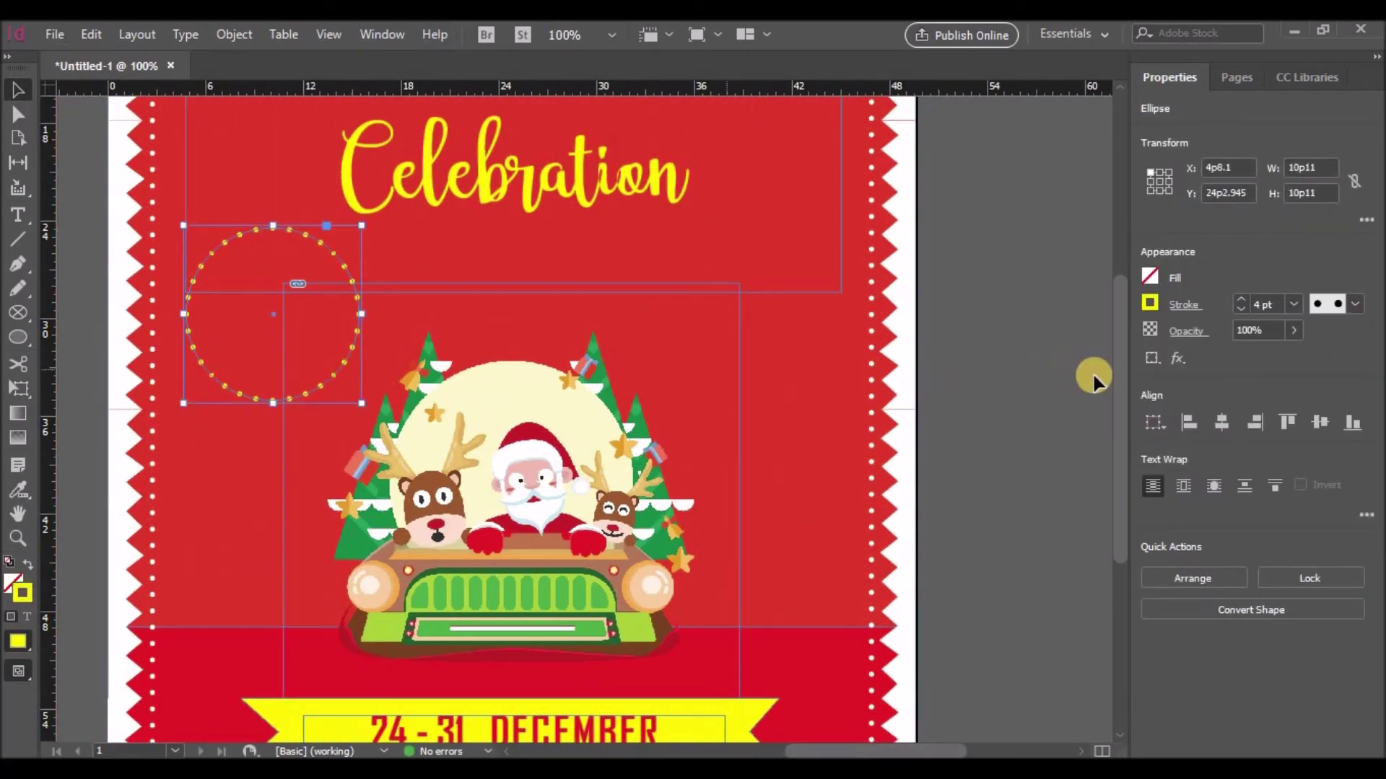
left_click(1241, 310)
left_click(461, 329)
left_click(221, 396)
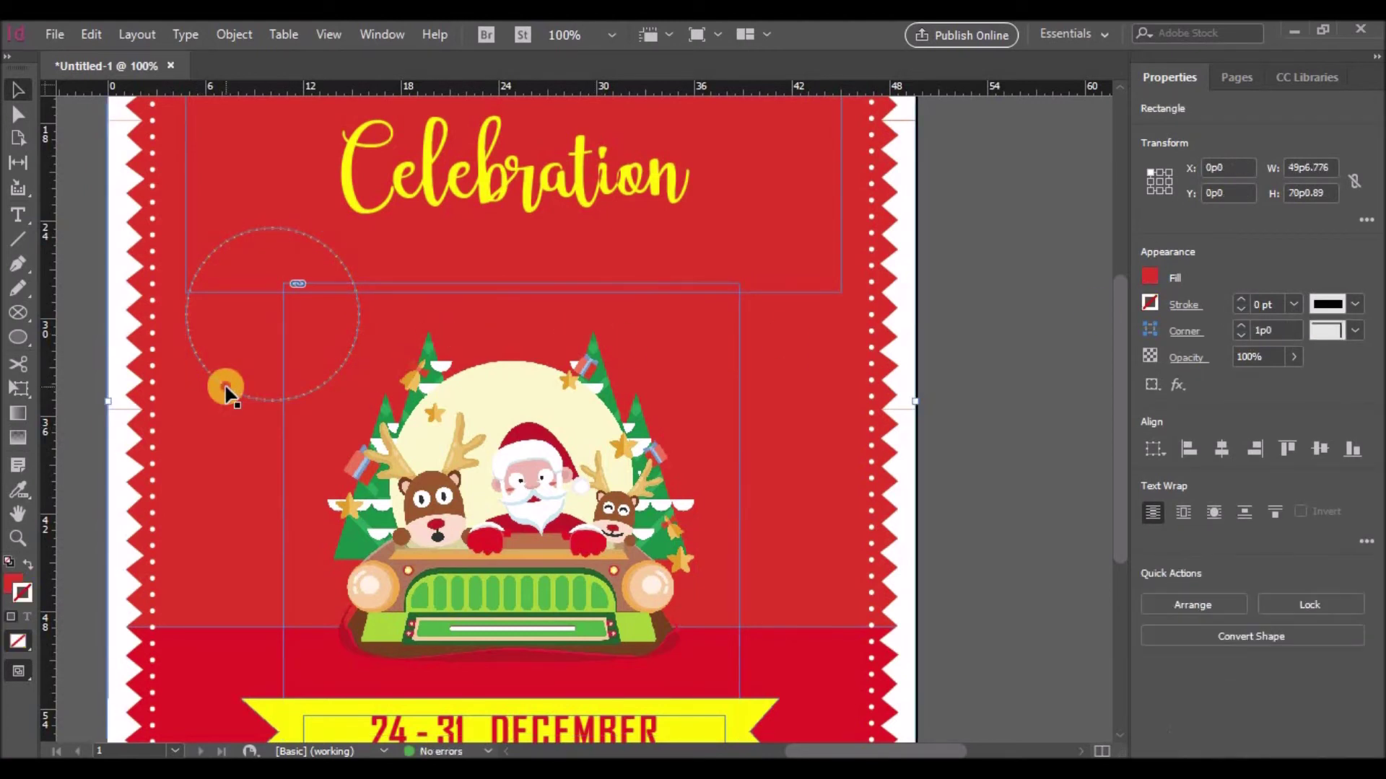
left_click(224, 389)
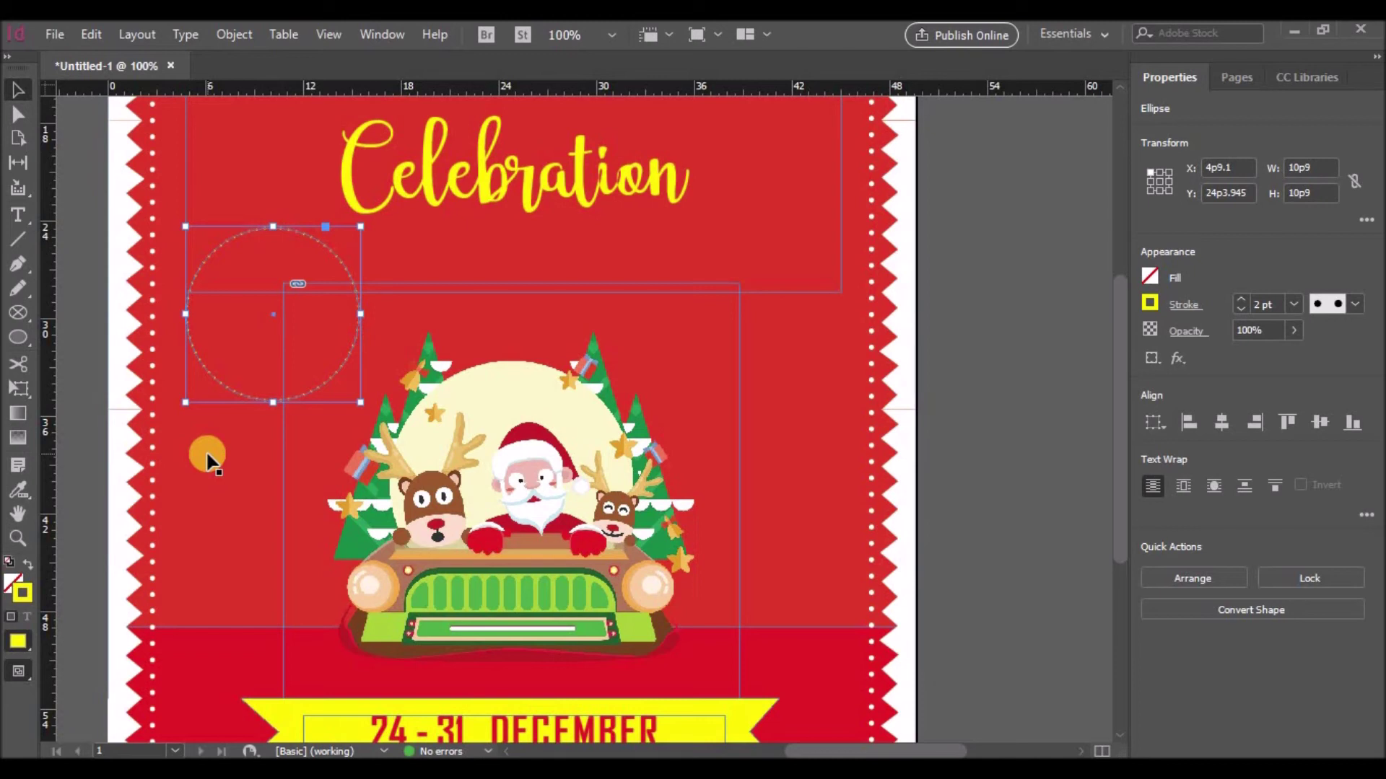
Create a text frame on the pasteboard beside the flyer and enter "Holiday" in it.
left_click(19, 215)
left_click(210, 278)
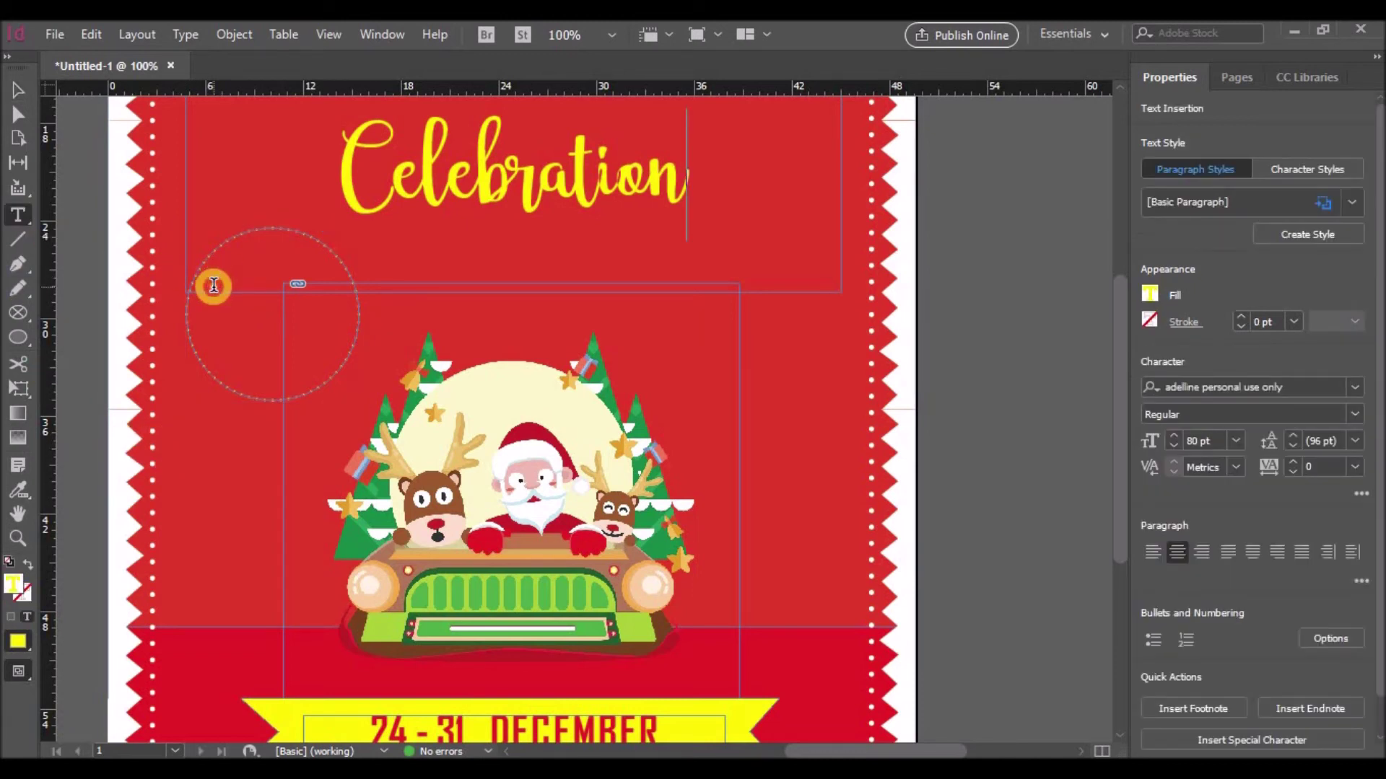
left_click_drag(959, 373, 1083, 474)
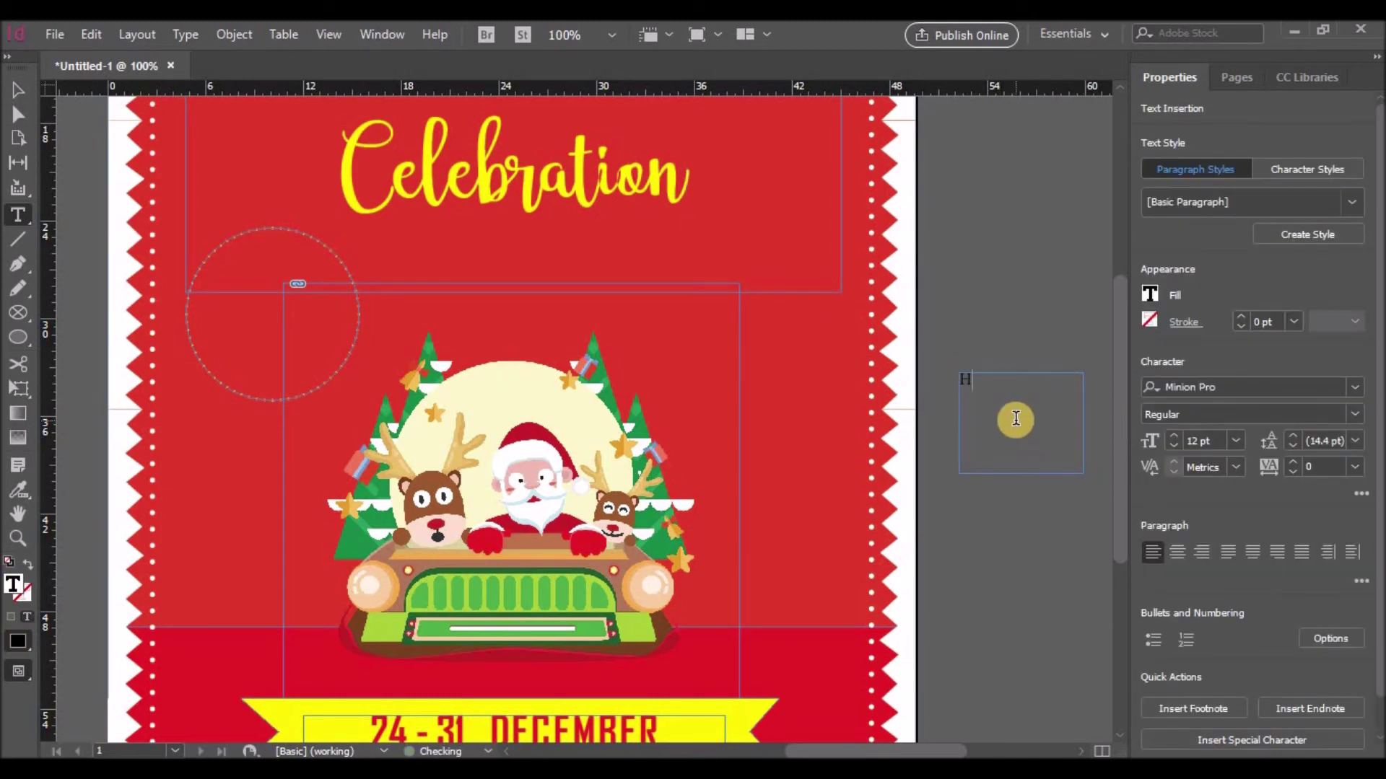
Set the word "Holiday" in the Forte font.
left_click_drag(960, 381, 1020, 394)
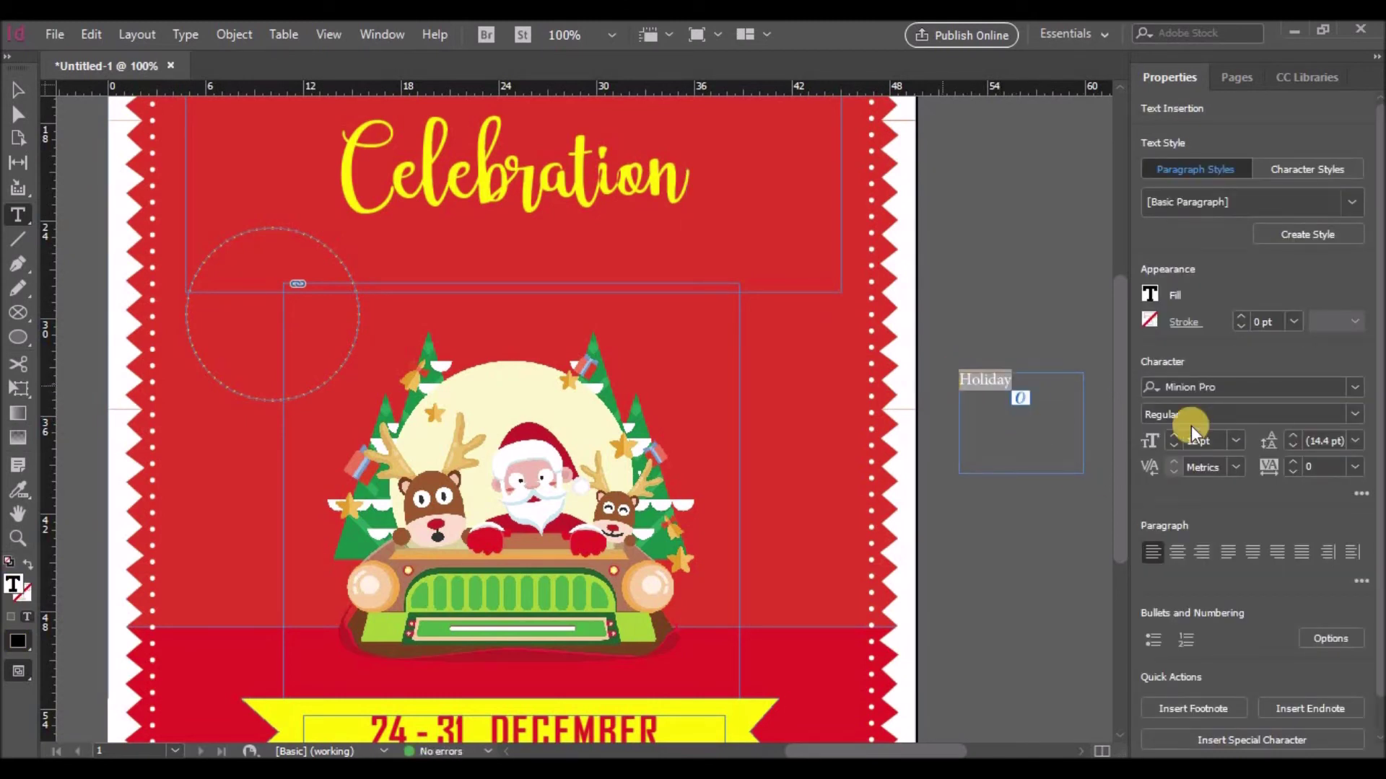
left_click(1355, 387)
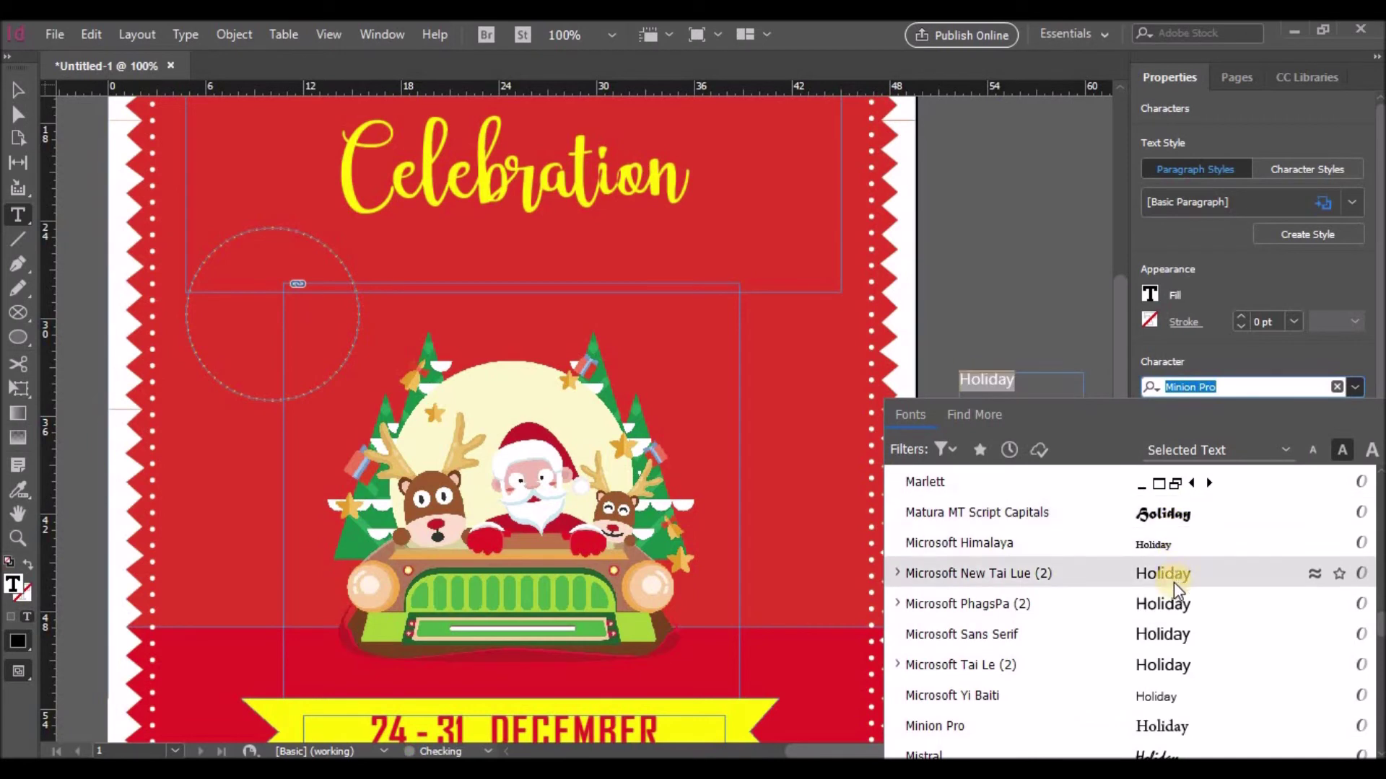
scroll(1174, 582, "down", 2)
scroll(1177, 672, "down", 10)
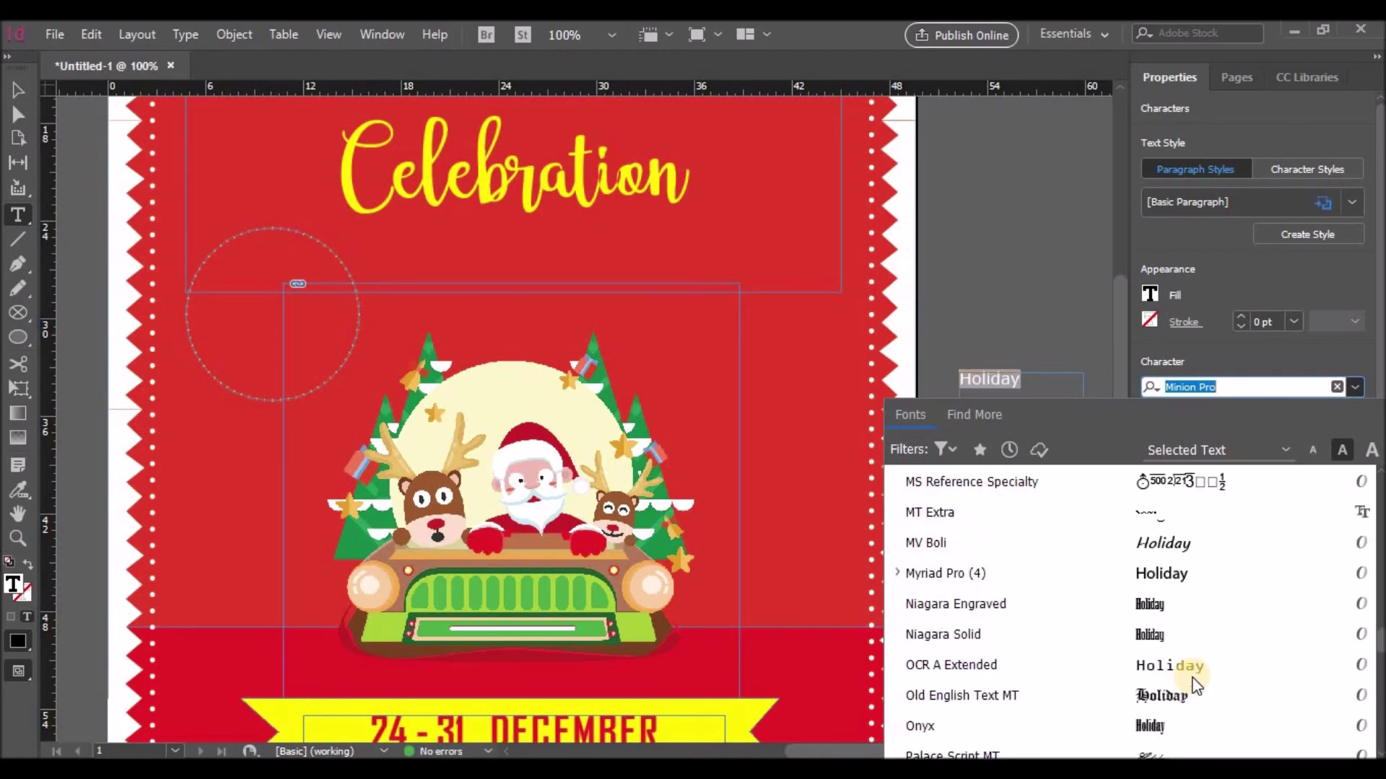
scroll(1194, 684, "down", 5)
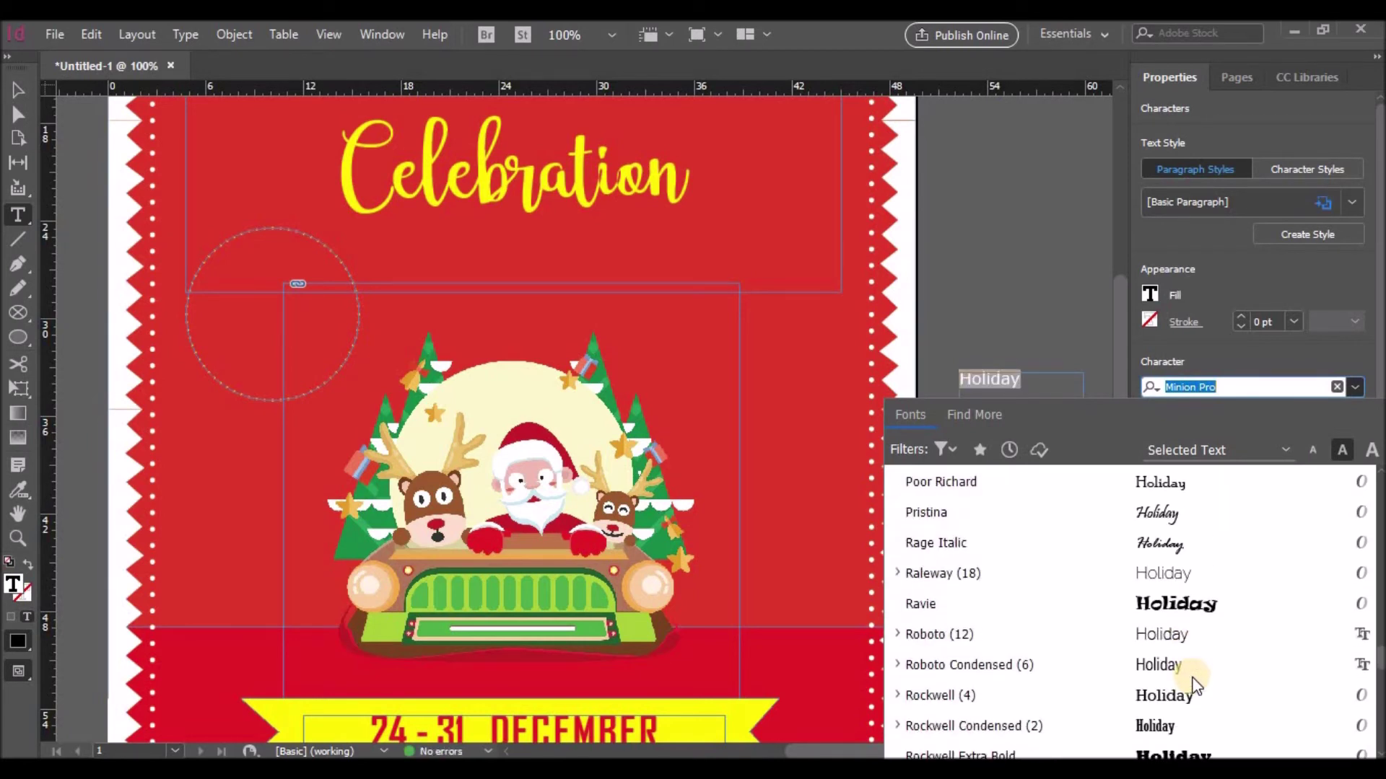
scroll(1191, 675, "down", 2)
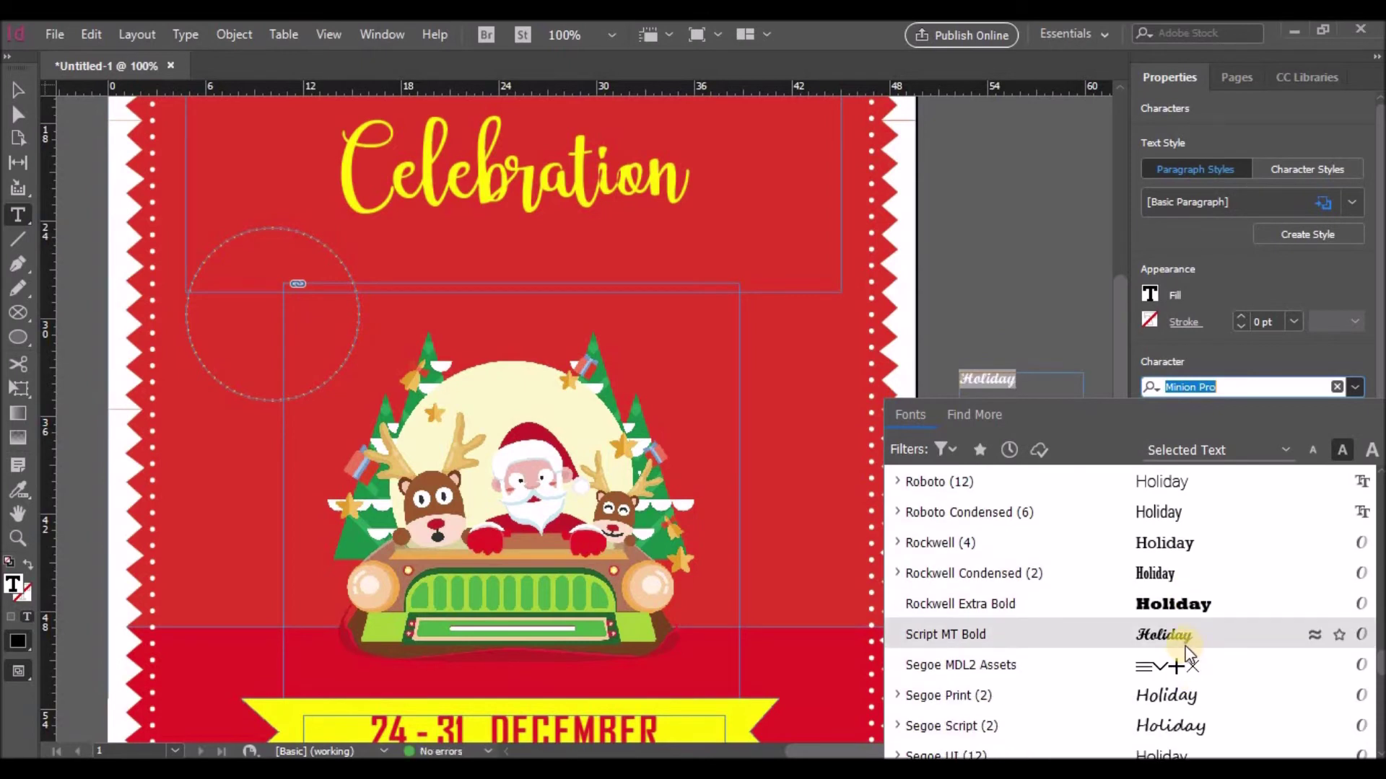
scroll(1184, 644, "down", 3)
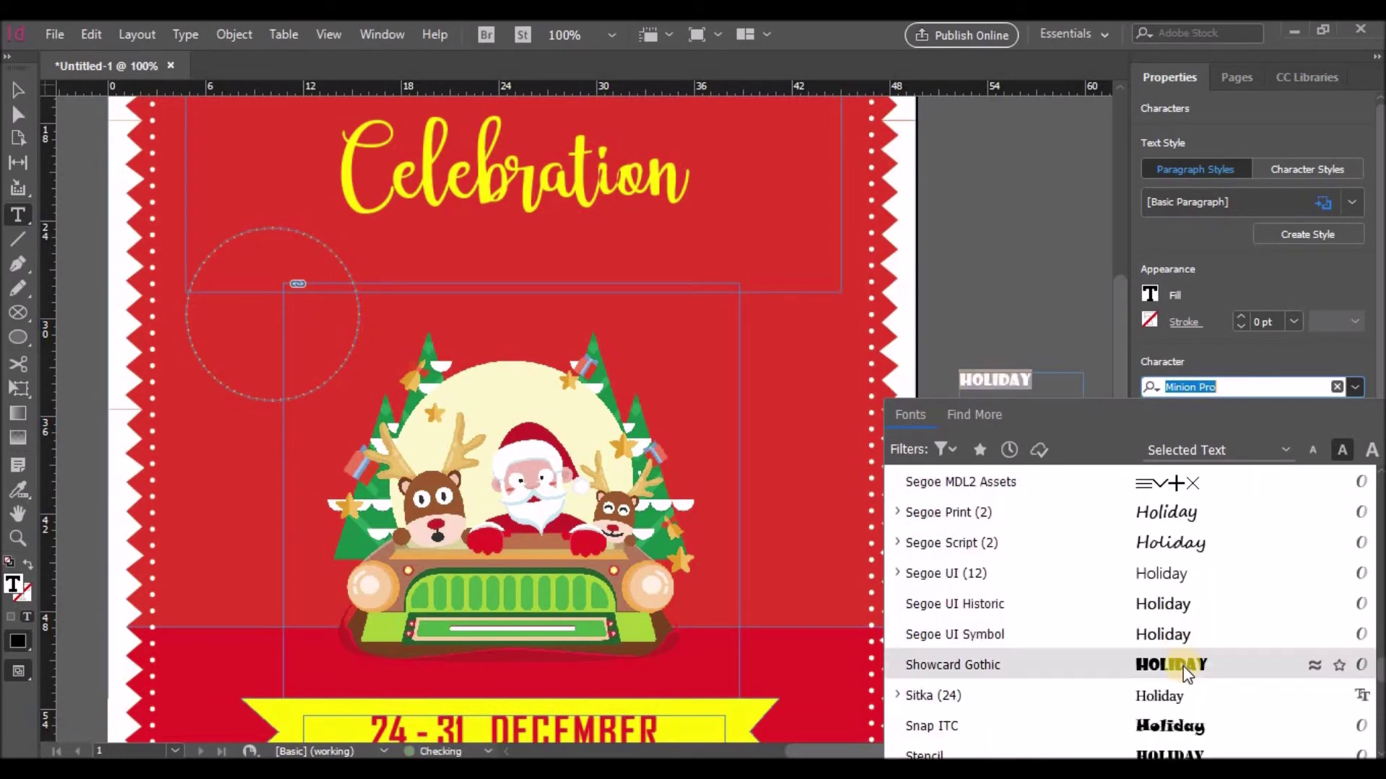
scroll(1184, 666, "down", 4)
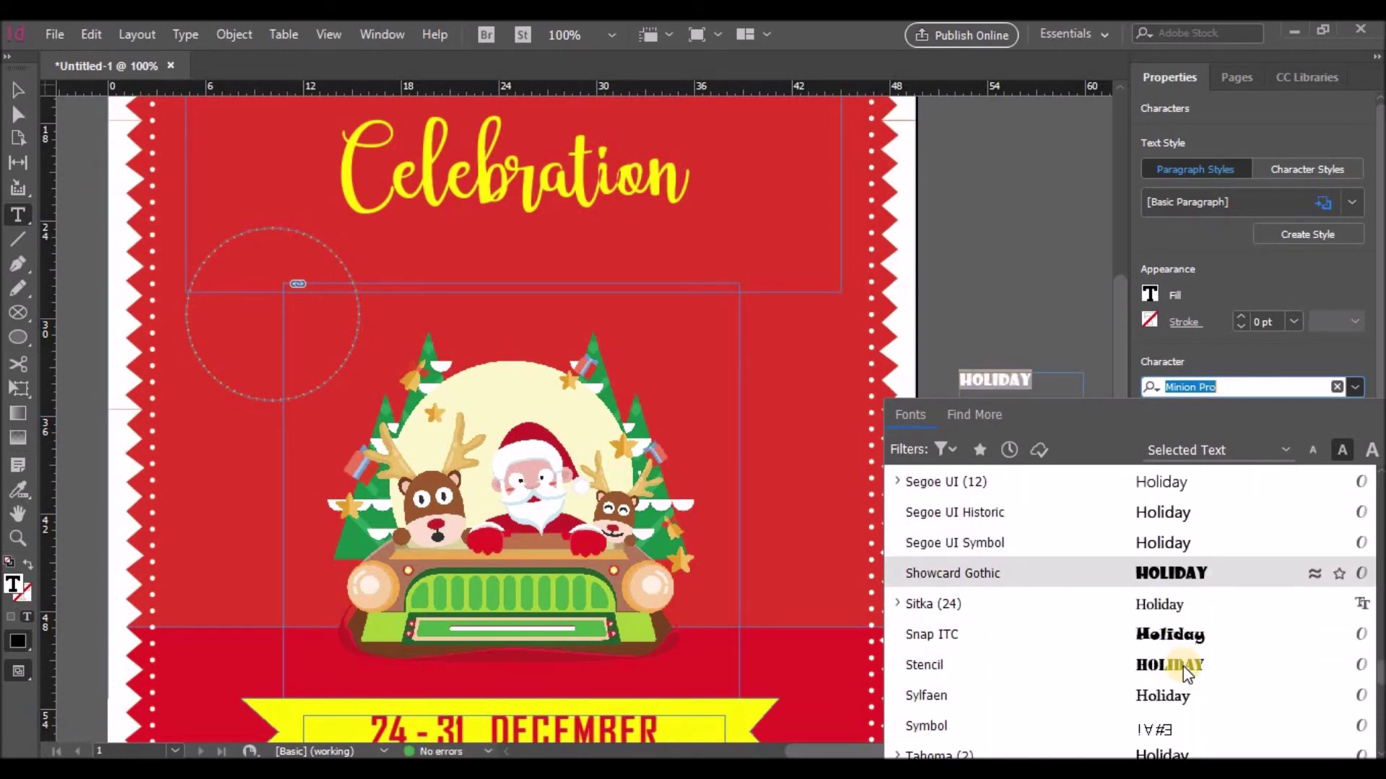
scroll(1184, 665, "down", 3)
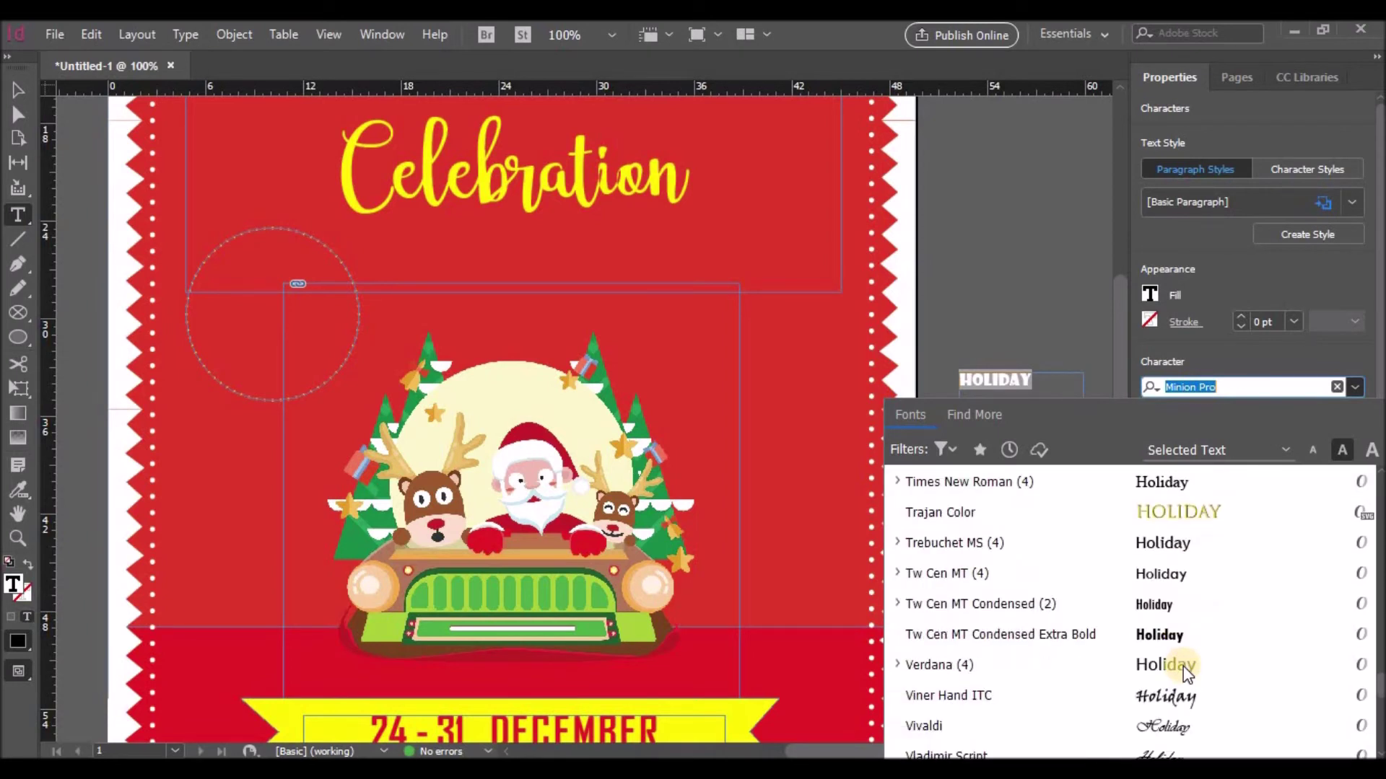
scroll(1162, 702, "down", 6)
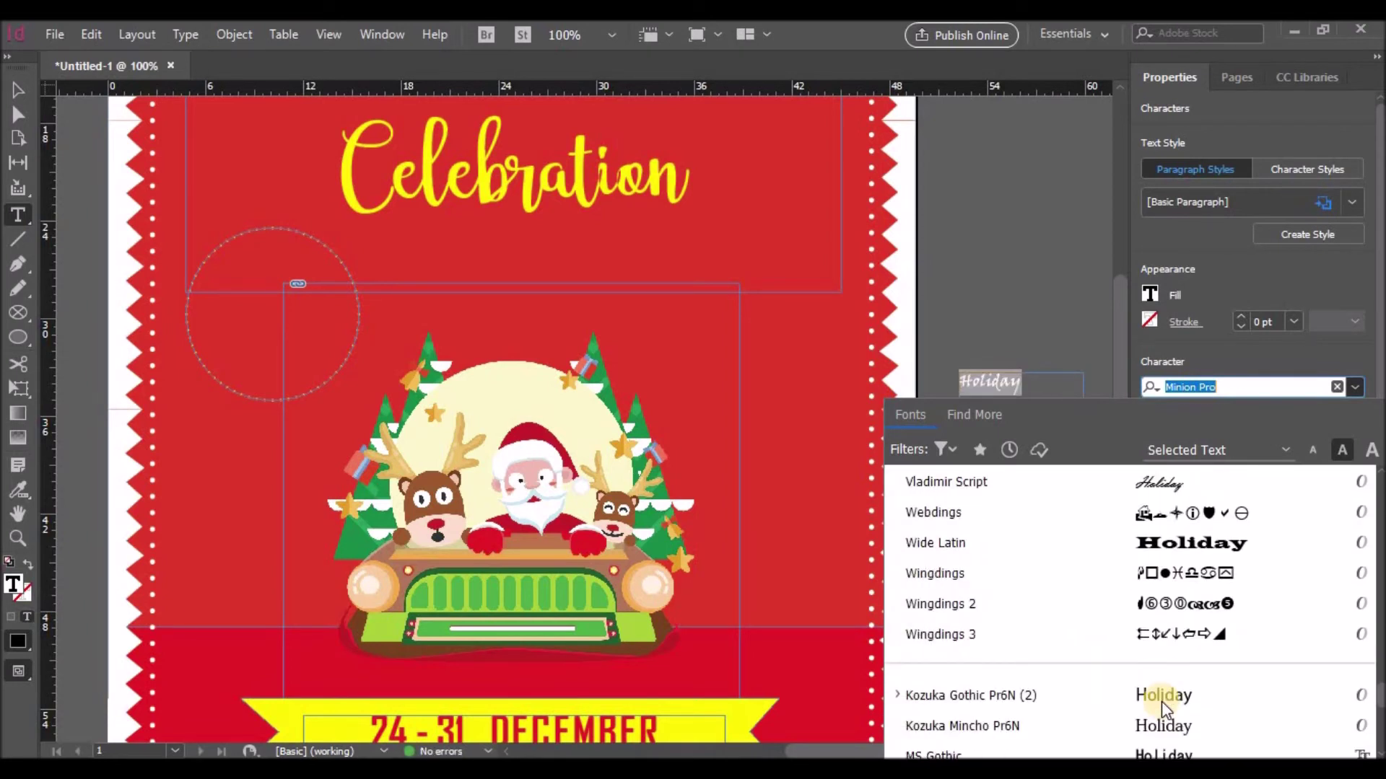
type("F")
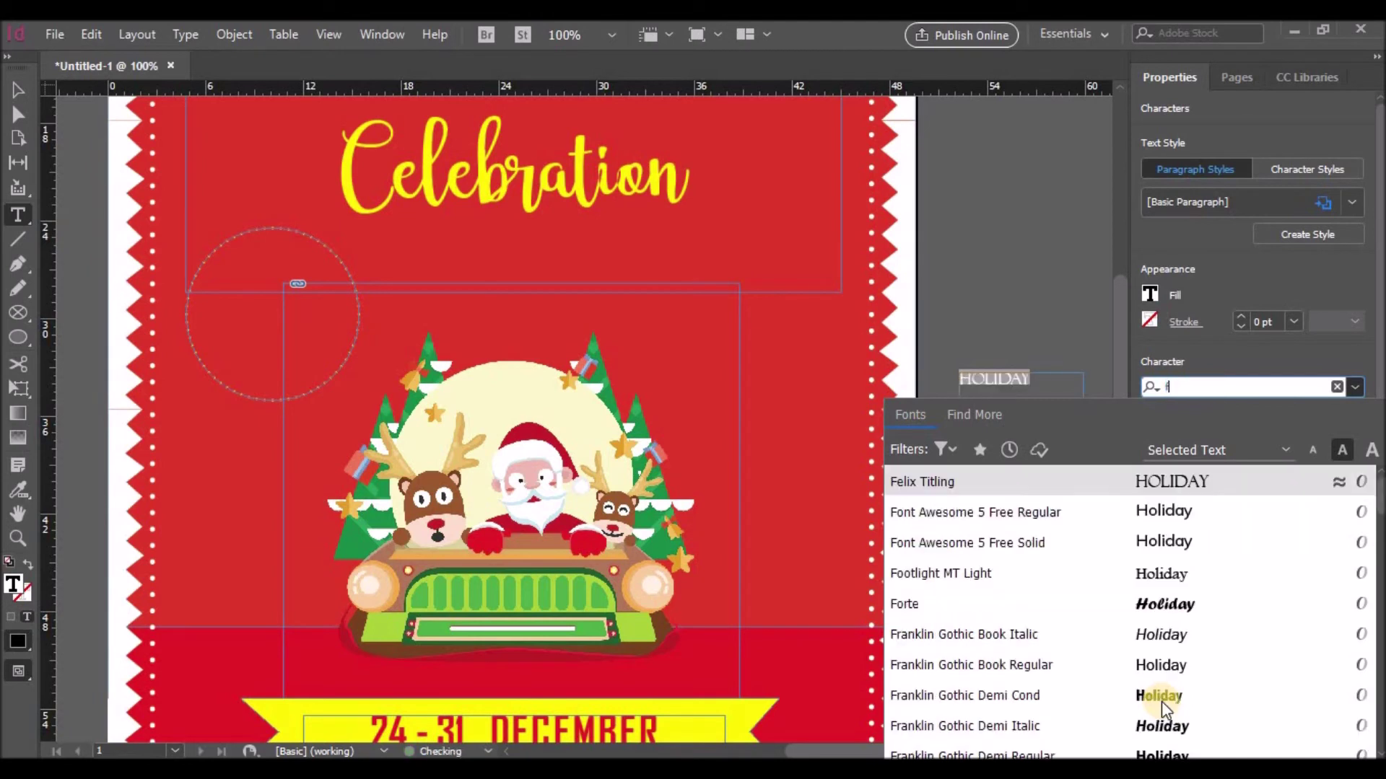
left_click(1045, 605)
Add "Promo" after "Holiday" on the same line of the pasteboard text frame.
left_click(1041, 389)
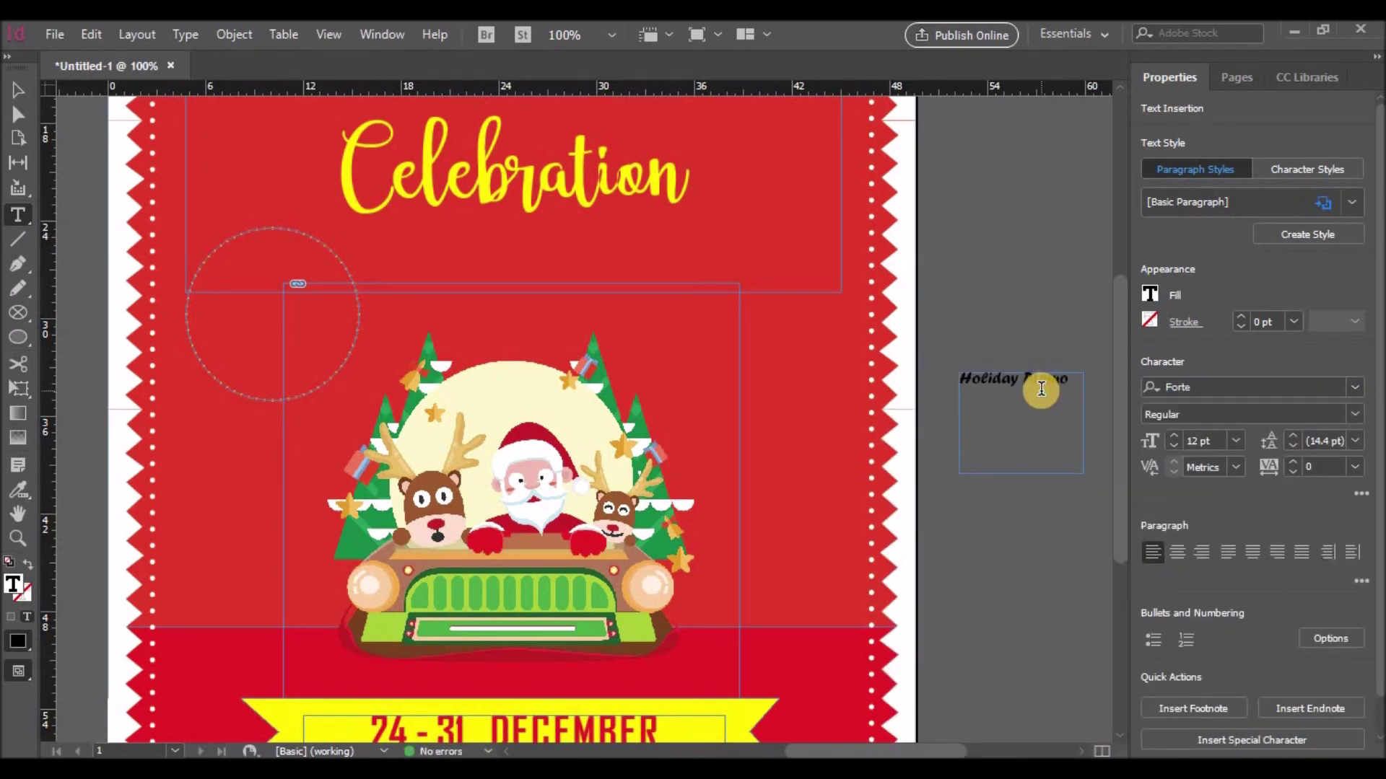
type("Promo")
left_click_drag(1070, 383, 960, 380)
key("BackSpace")
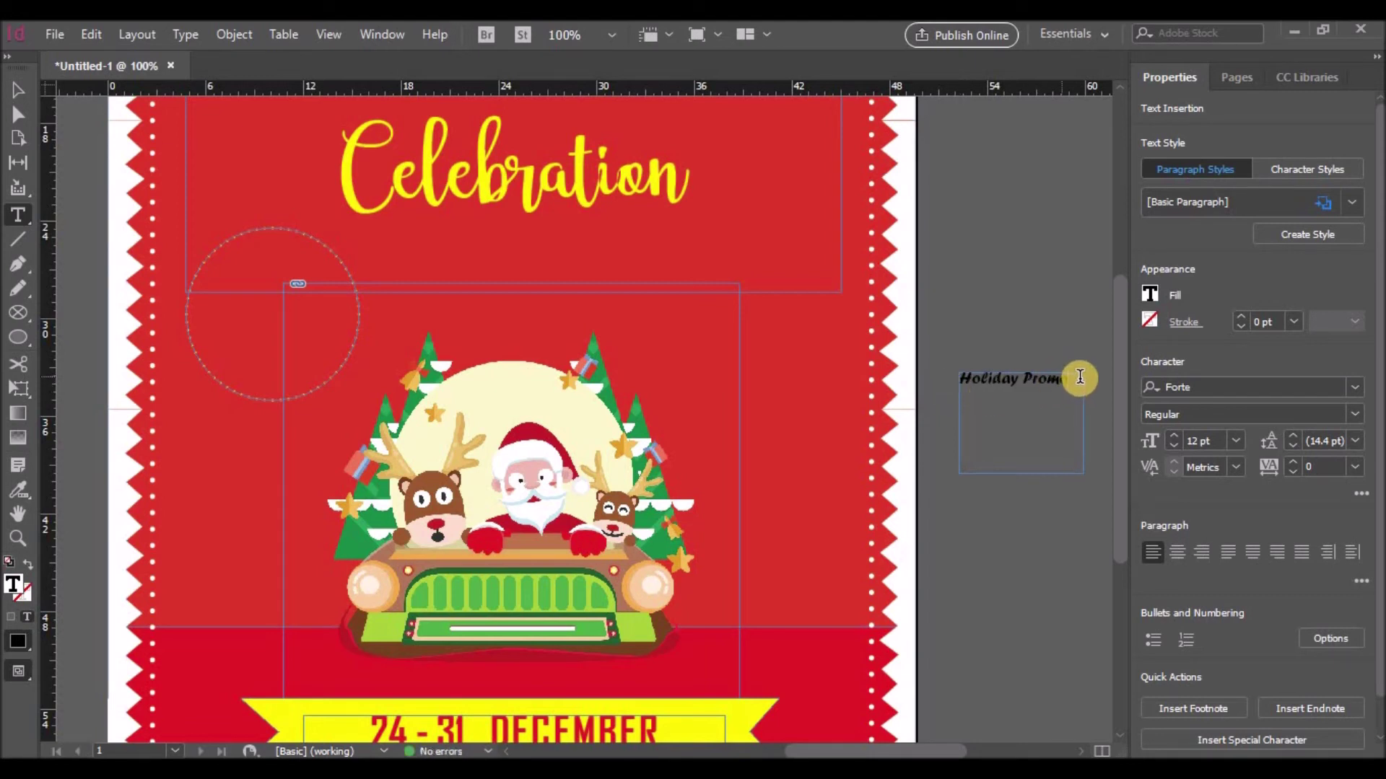
Give the "Holiday Promo" text a yellow fill (C=0 M=0 Y=100 K=0).
left_click_drag(1070, 379, 960, 379)
left_click(1151, 296)
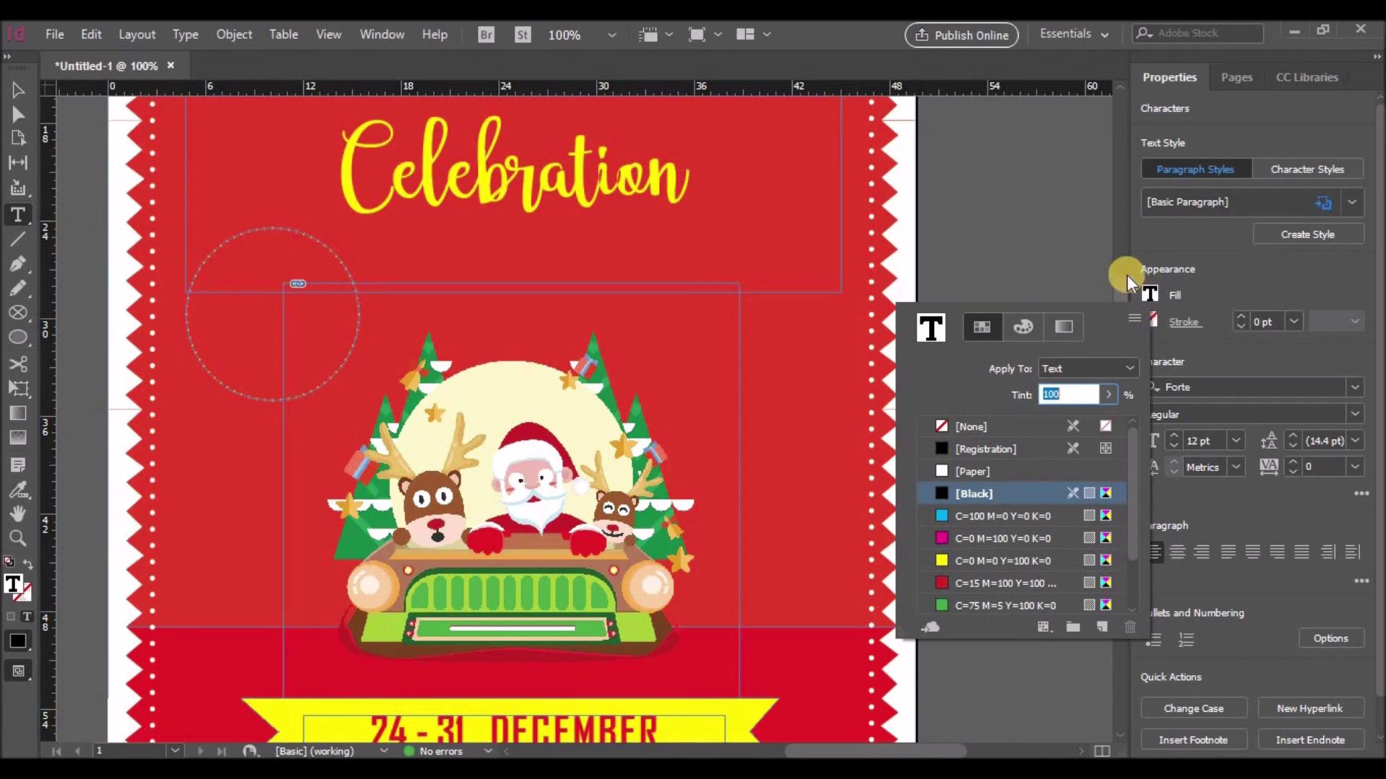
left_click(941, 561)
left_click(1026, 400)
Fill the "Holiday Promo" text with the white [Paper] swatch.
left_click_drag(937, 380, 1072, 383)
left_click(1150, 293)
left_click(963, 472)
left_click(1000, 272)
Shrink the "Holiday Promo" frame to about 6p10 by 1p7 and move it into the upper part of the dotted circle.
left_click(18, 89)
left_click(1020, 470)
left_click_drag(1018, 393, 315, 270)
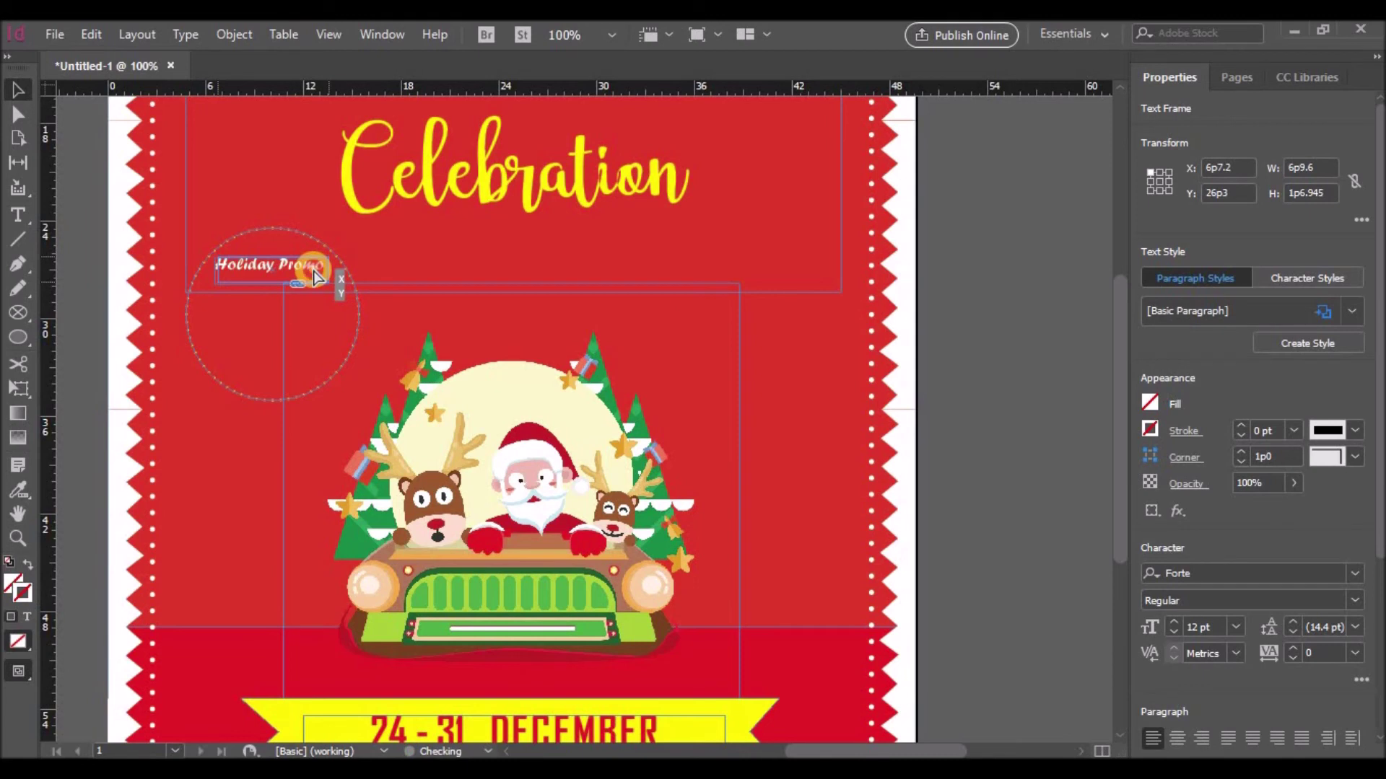
left_click(203, 273)
Place a copy of the "Holiday Promo" frame, about 5p10 tall, directly below the original and replace its text with "50%".
left_click_drag(223, 267, 273, 379)
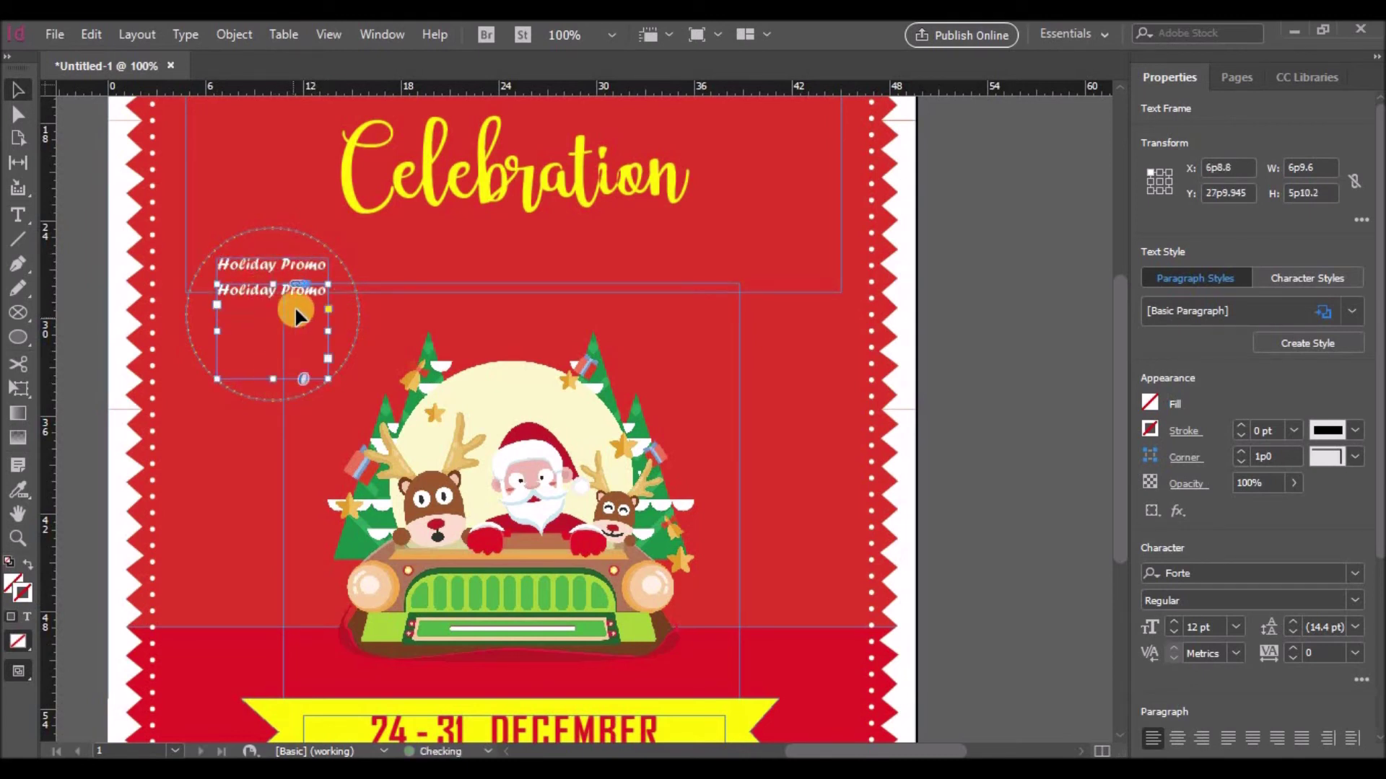
double_click(242, 330)
left_click_drag(222, 288, 331, 292)
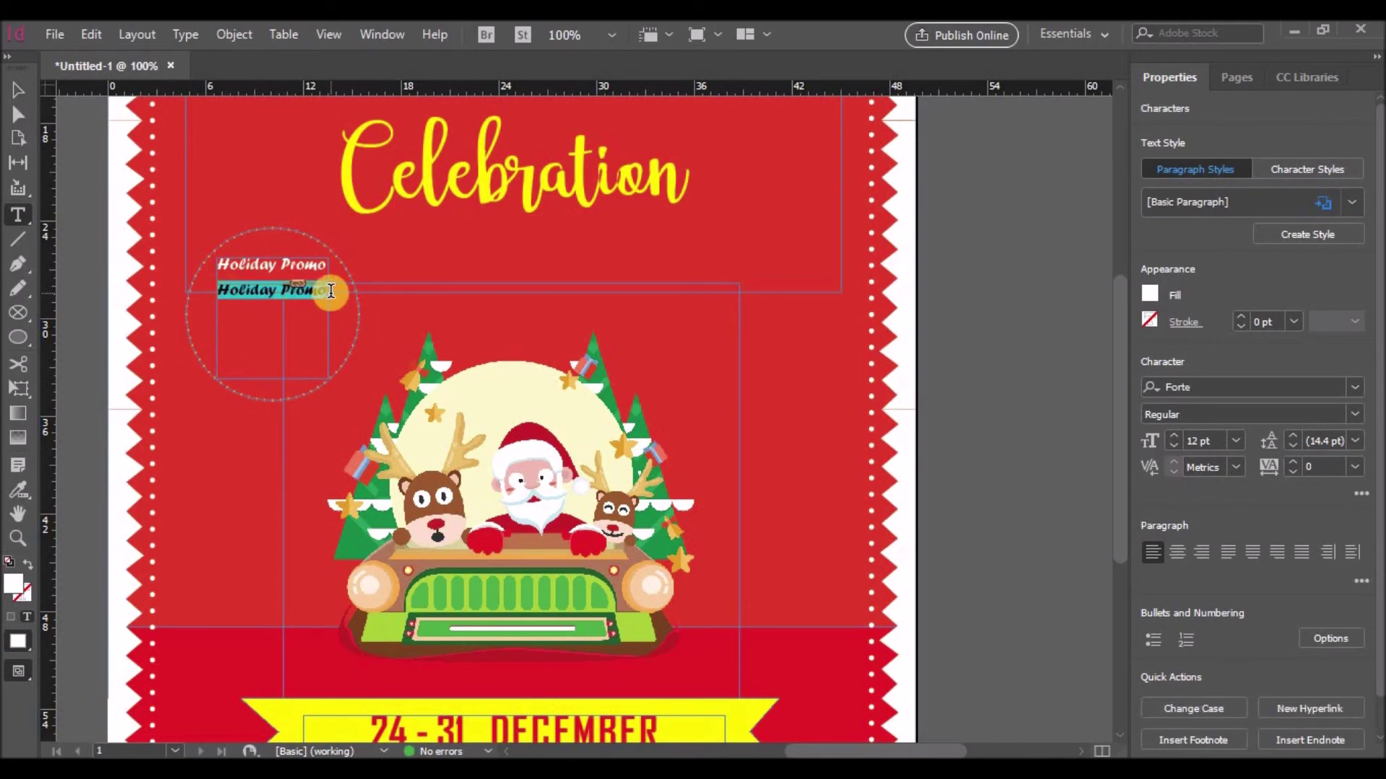
type("%")
key("BackSpace")
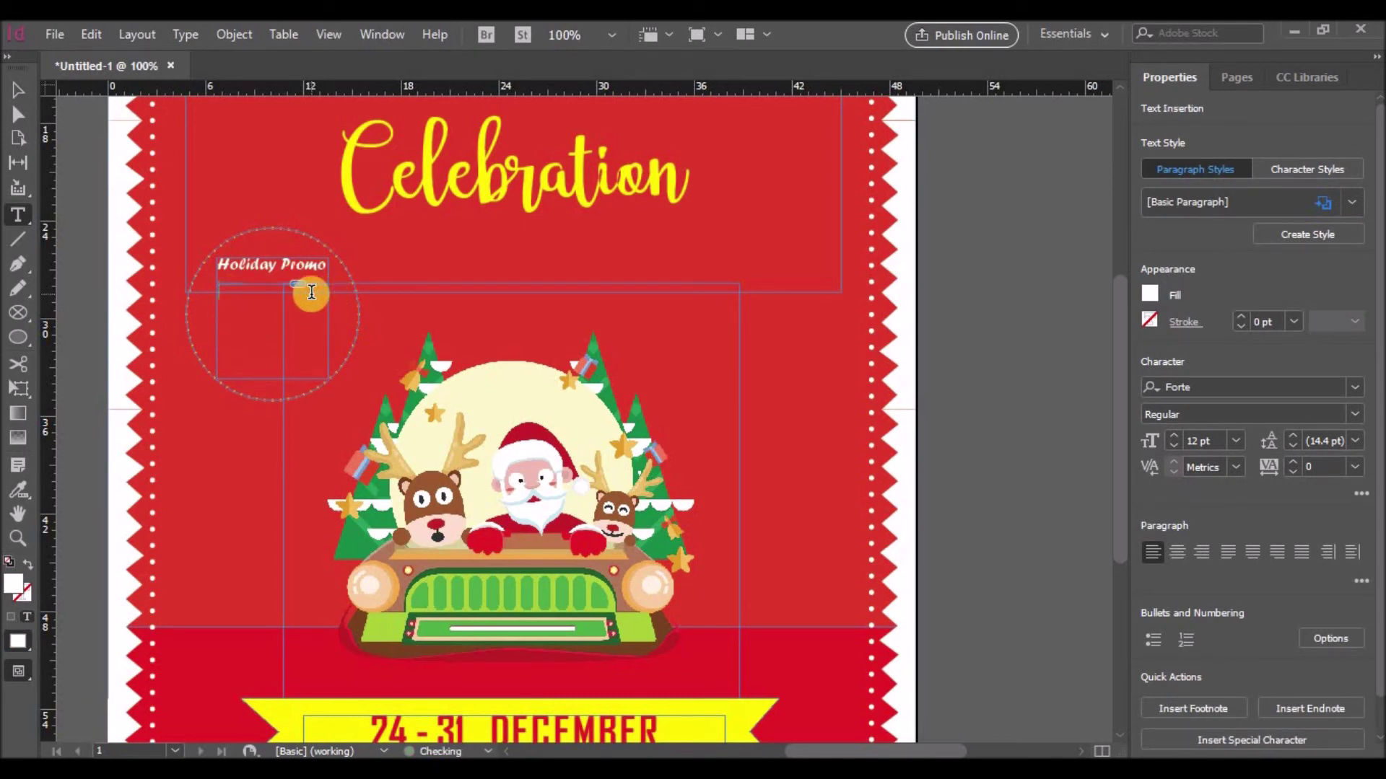
type("50")
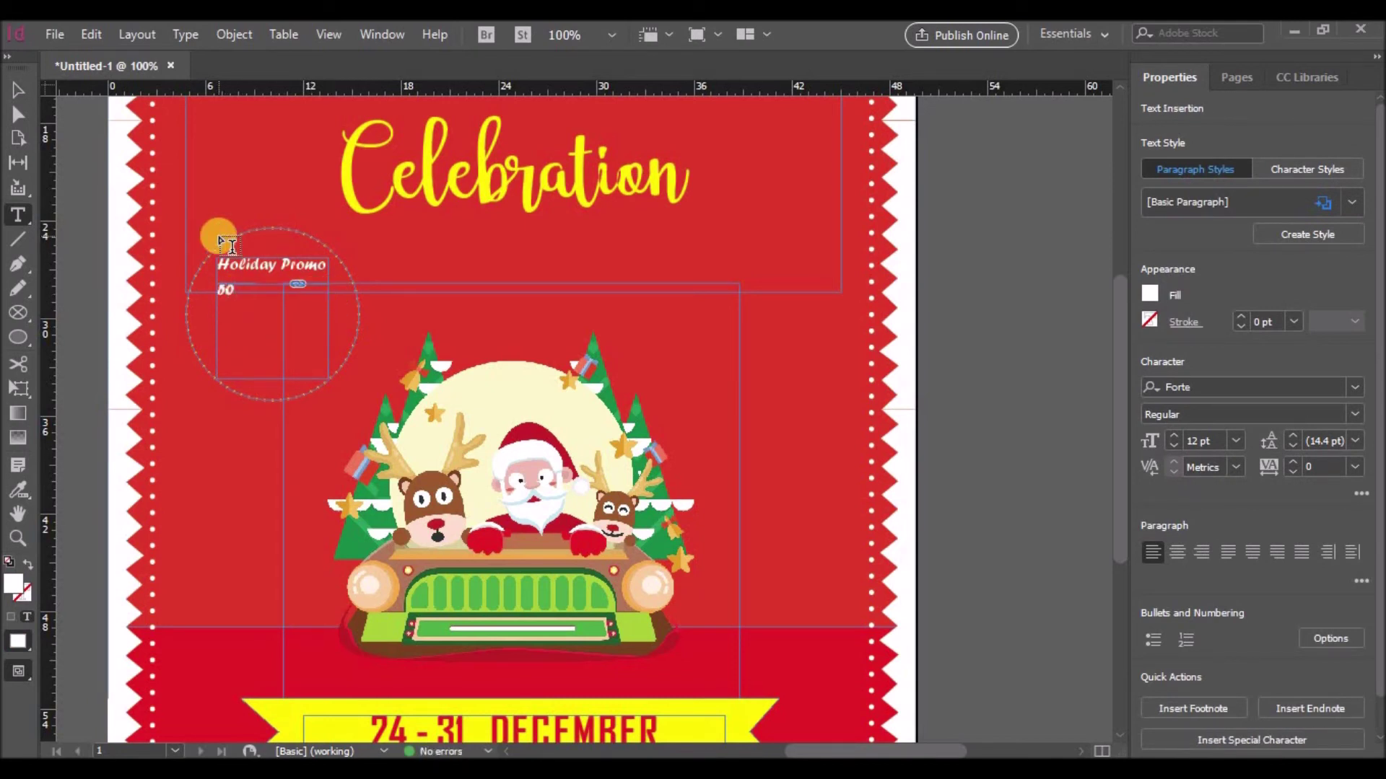
type("%")
Format the "50%" text at 42 pt in the Showcard Gothic font.
left_click_drag(217, 287, 249, 291)
left_click_drag(1177, 436, 1178, 436)
left_click(1176, 448)
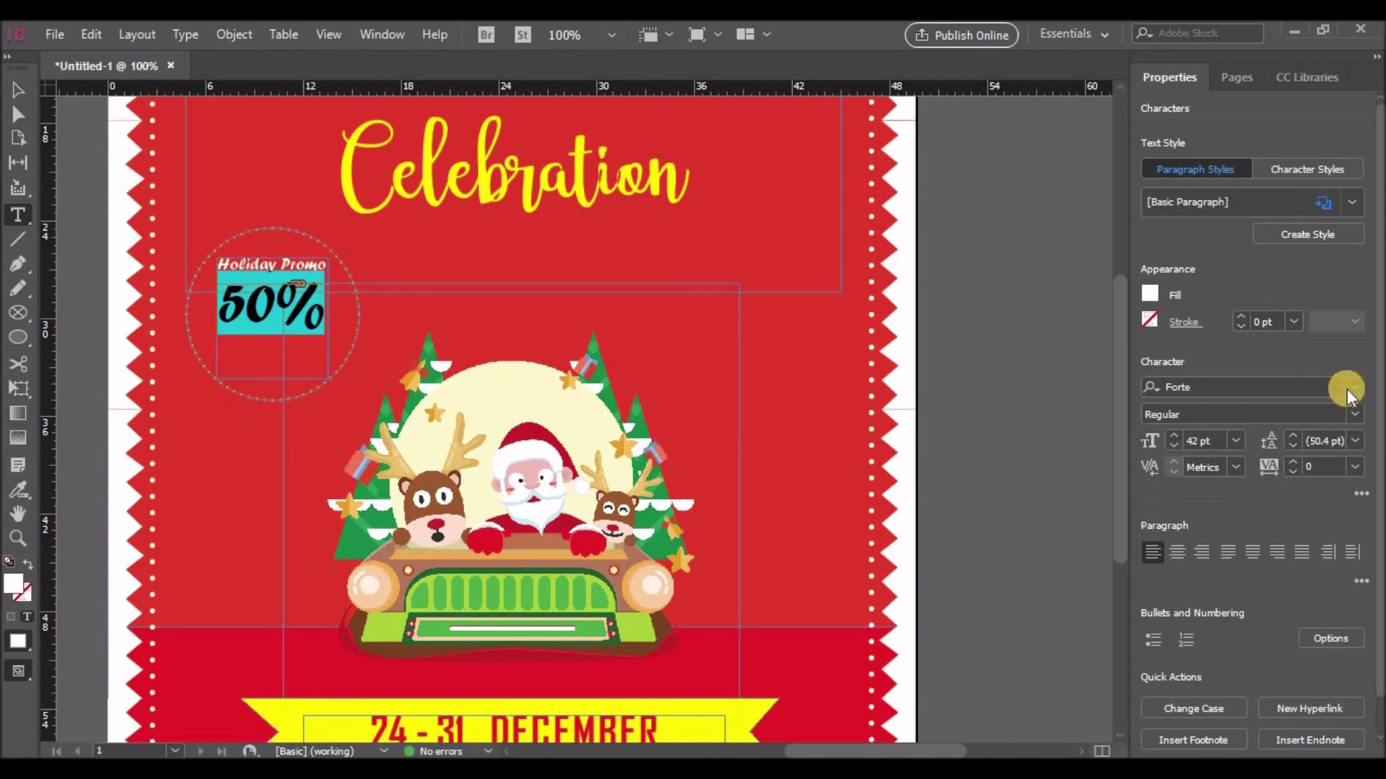
left_click(1346, 389)
scroll(1220, 538, "down", 10)
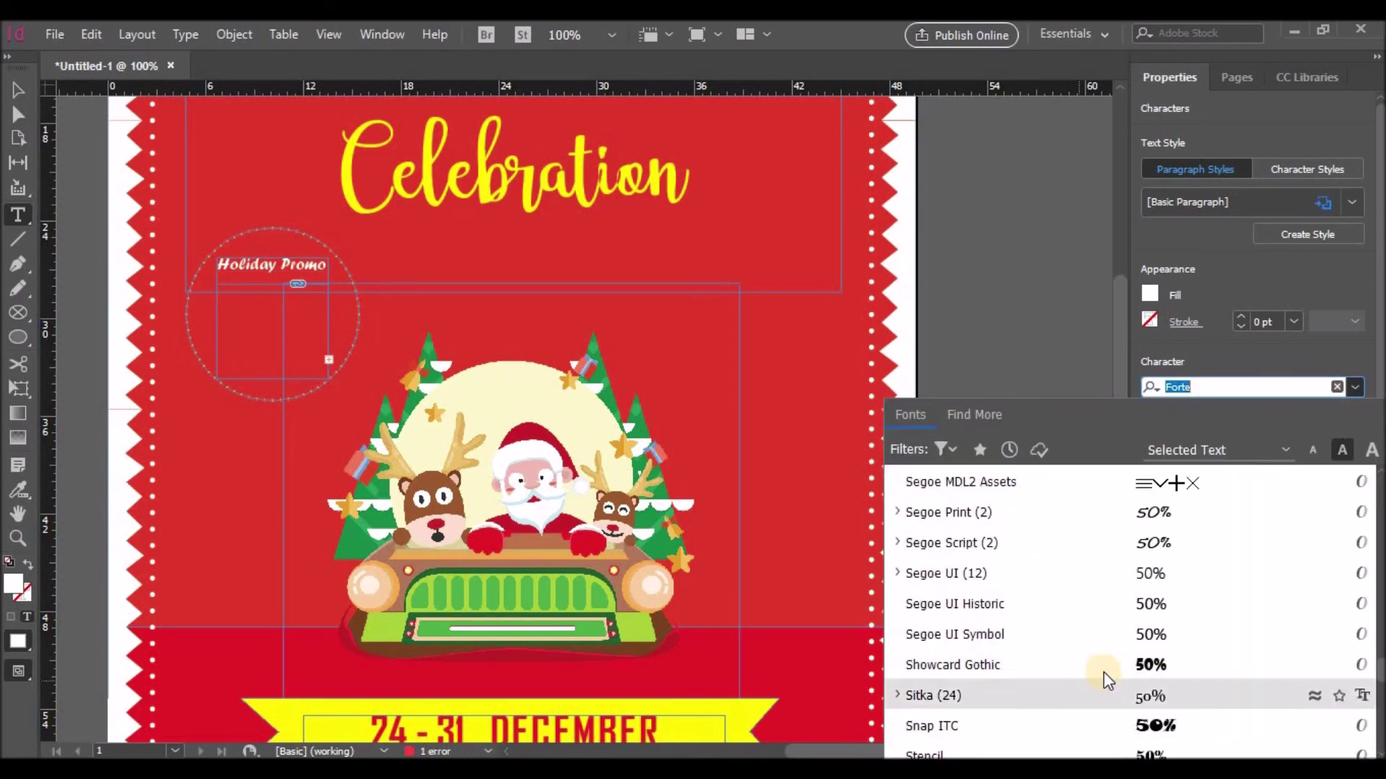
left_click(1111, 665)
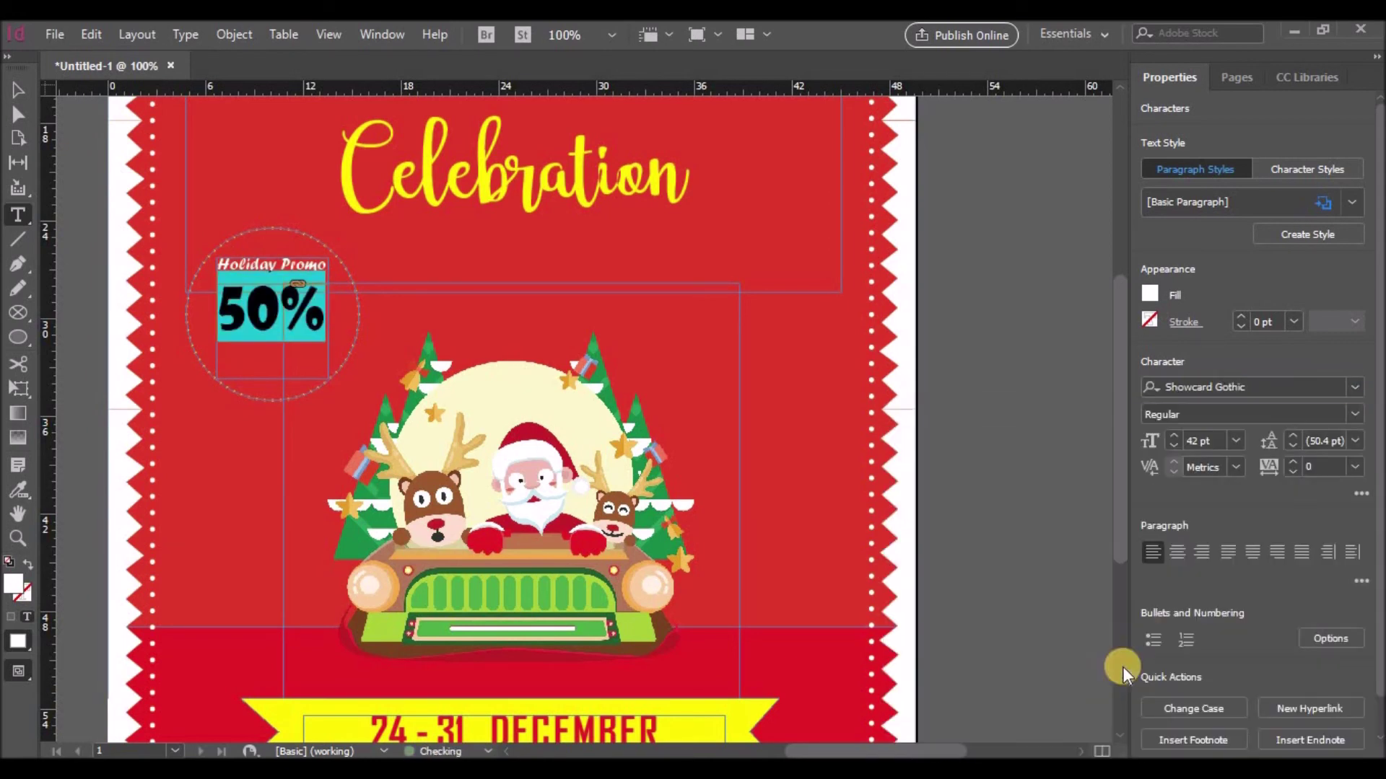
Color the "50%" text yellow (C=0 M=0 Y=100 K=0) and add "OFF" after it.
left_click(1163, 301)
left_click(945, 563)
left_click(323, 317)
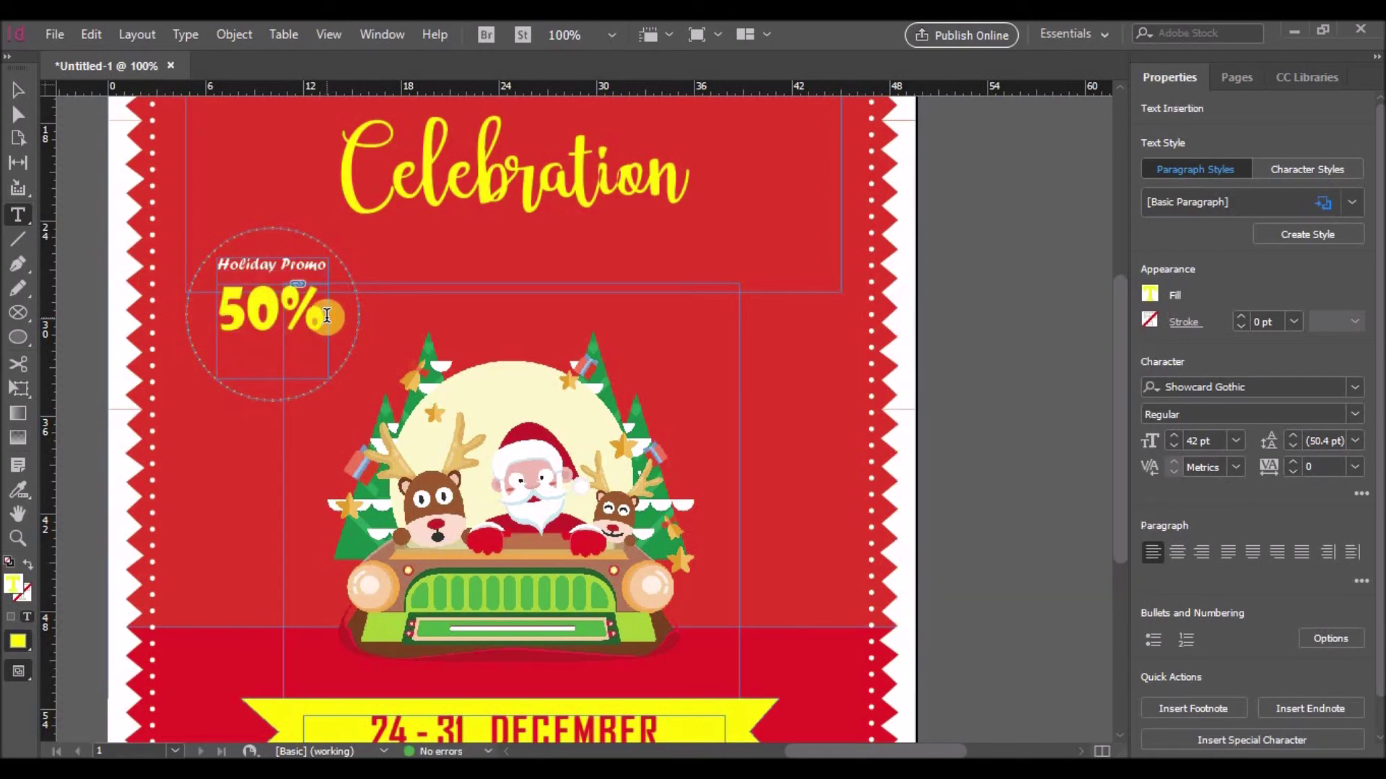
Enlarge the discount text frame to about 8p5 wide by 7p5 tall so "OFF" fits below "50%".
left_click(18, 89)
left_click_drag(272, 378, 275, 403)
left_click_drag(328, 344, 343, 343)
left_click_drag(217, 344, 206, 344)
left_click(307, 388)
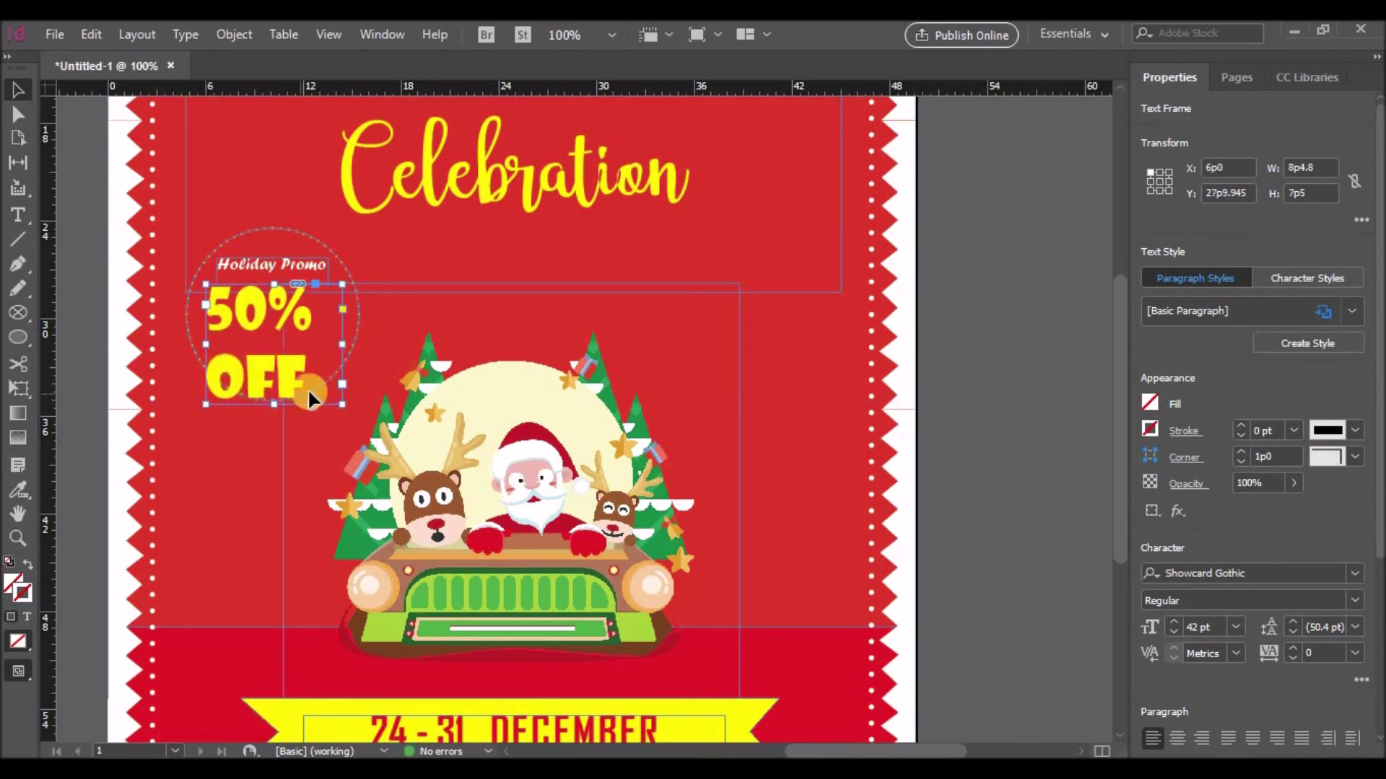
Tighten the line spacing of the "50% OFF" text to 36 pt leading.
double_click(271, 368)
key("ctrl+a")
left_click(1292, 448)
left_click(1292, 447)
left_click(1292, 448)
left_click(1291, 448)
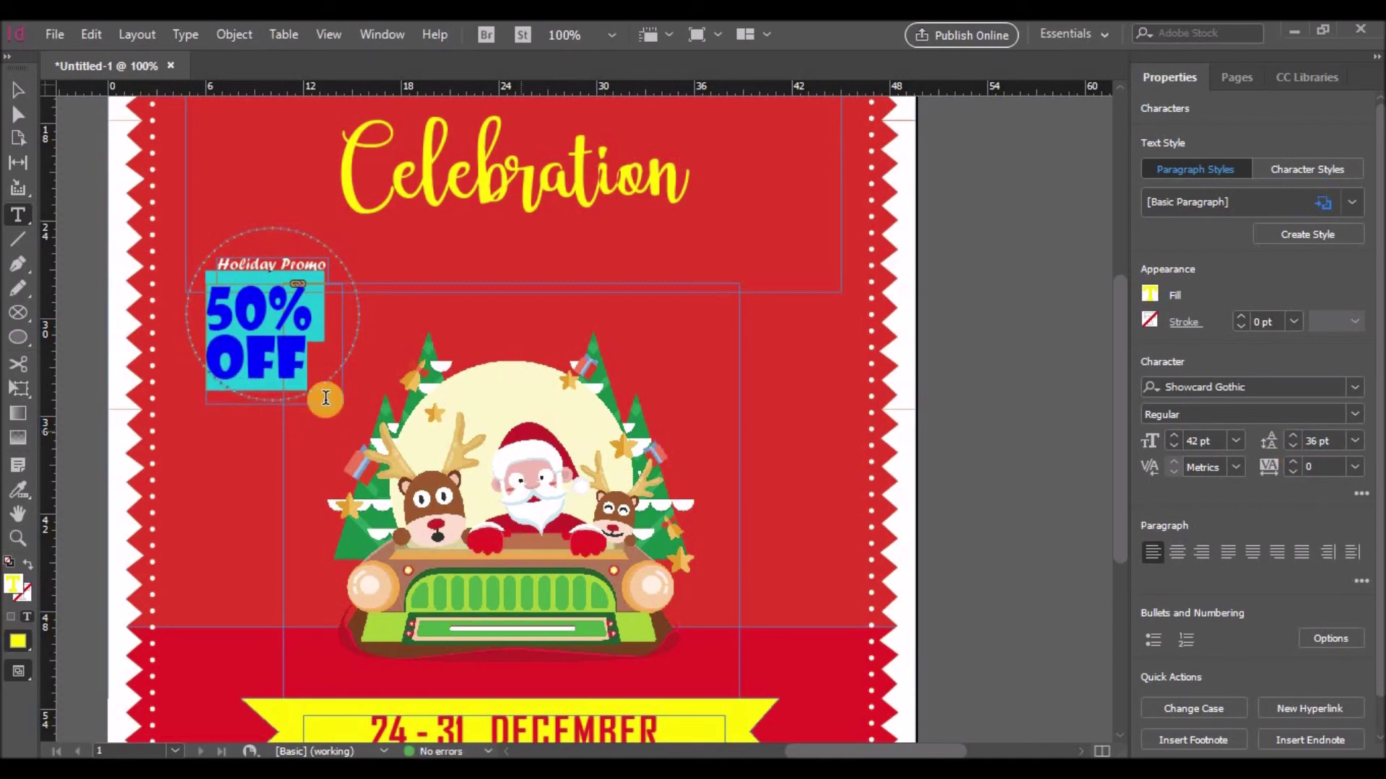
Shift the "50% OFF" frame slightly to the right to center its text within the dotted circle.
scroll(337, 394, "up", 4)
left_click(18, 90)
left_click(253, 622)
left_click_drag(253, 622, 264, 625)
key("Up")
key("Left")
left_click(409, 537)
Change the font of the Lorem ipsum paragraph below the date ribbon to Showcard Gothic.
scroll(456, 492, "down", 5)
left_click(456, 585)
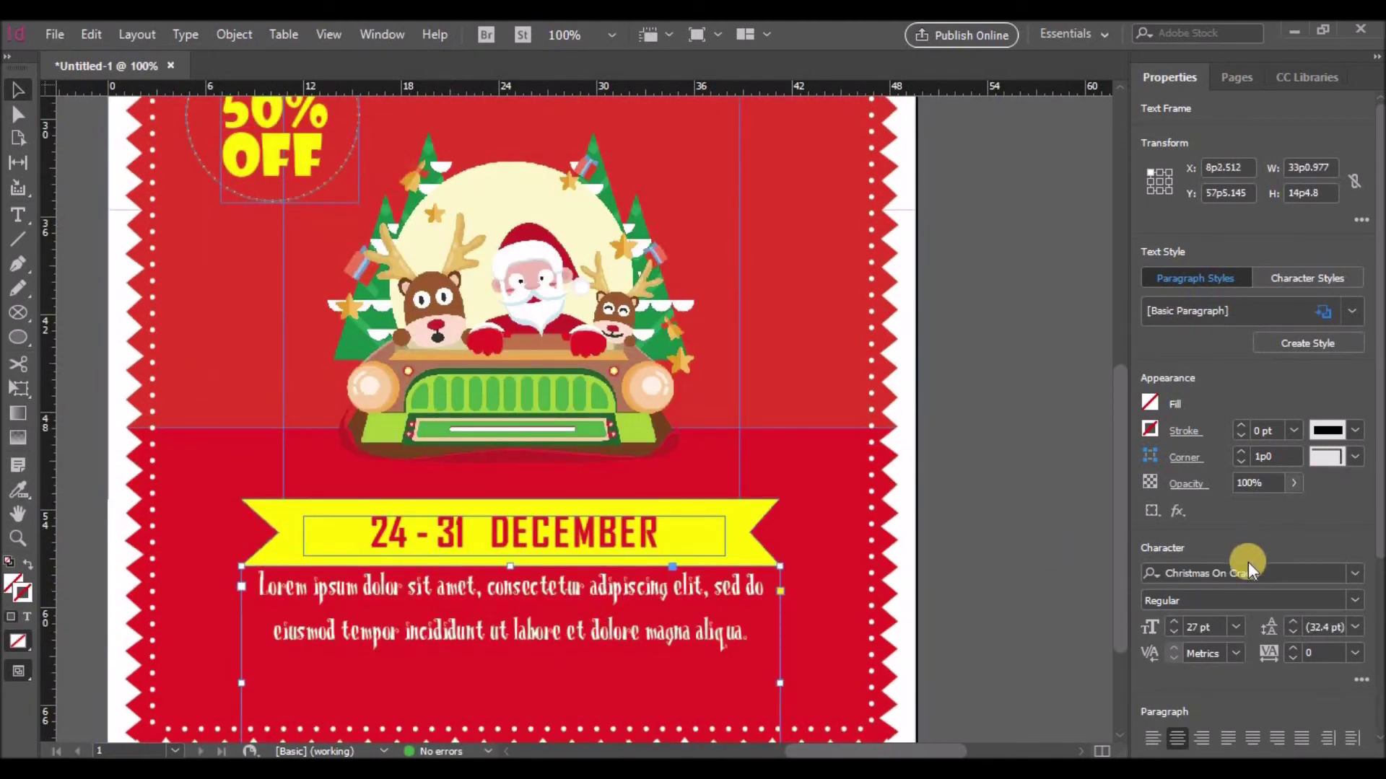
left_click(1251, 571)
type("sh")
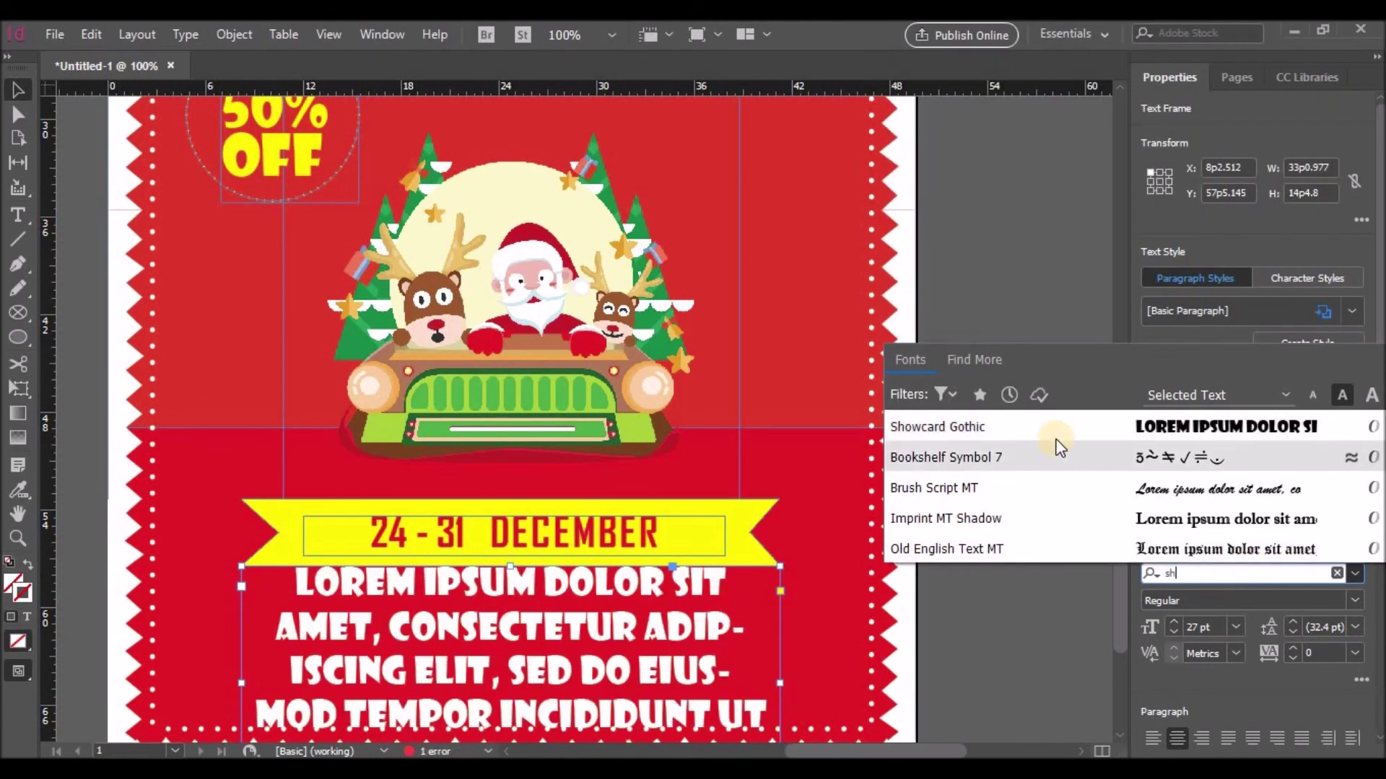
left_click(1045, 426)
Reduce the Lorem ipsum paragraph to 13 pt and lower its frame's top edge slightly below the ribbon, making the frame about 13p11 tall.
scroll(955, 549, "down", 3)
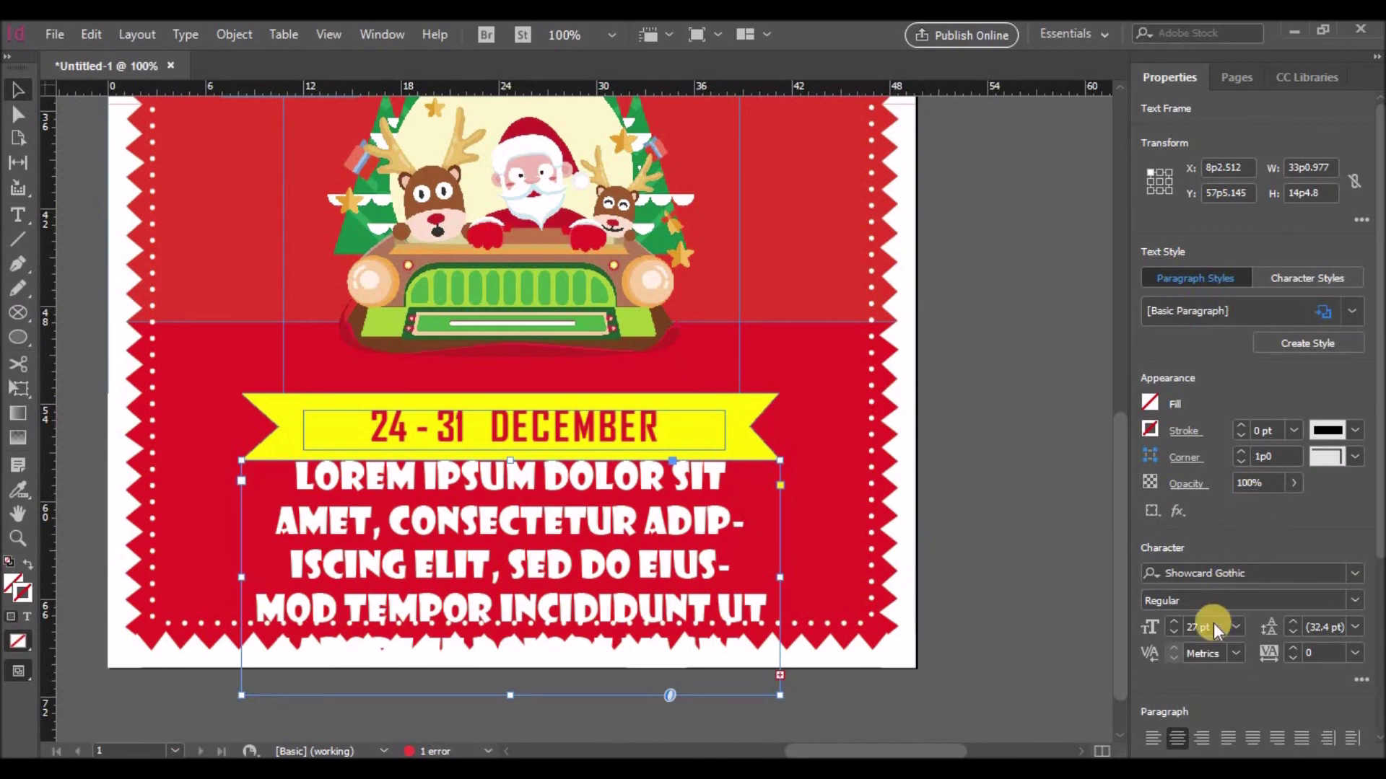
left_click_drag(1175, 633, 1175, 632)
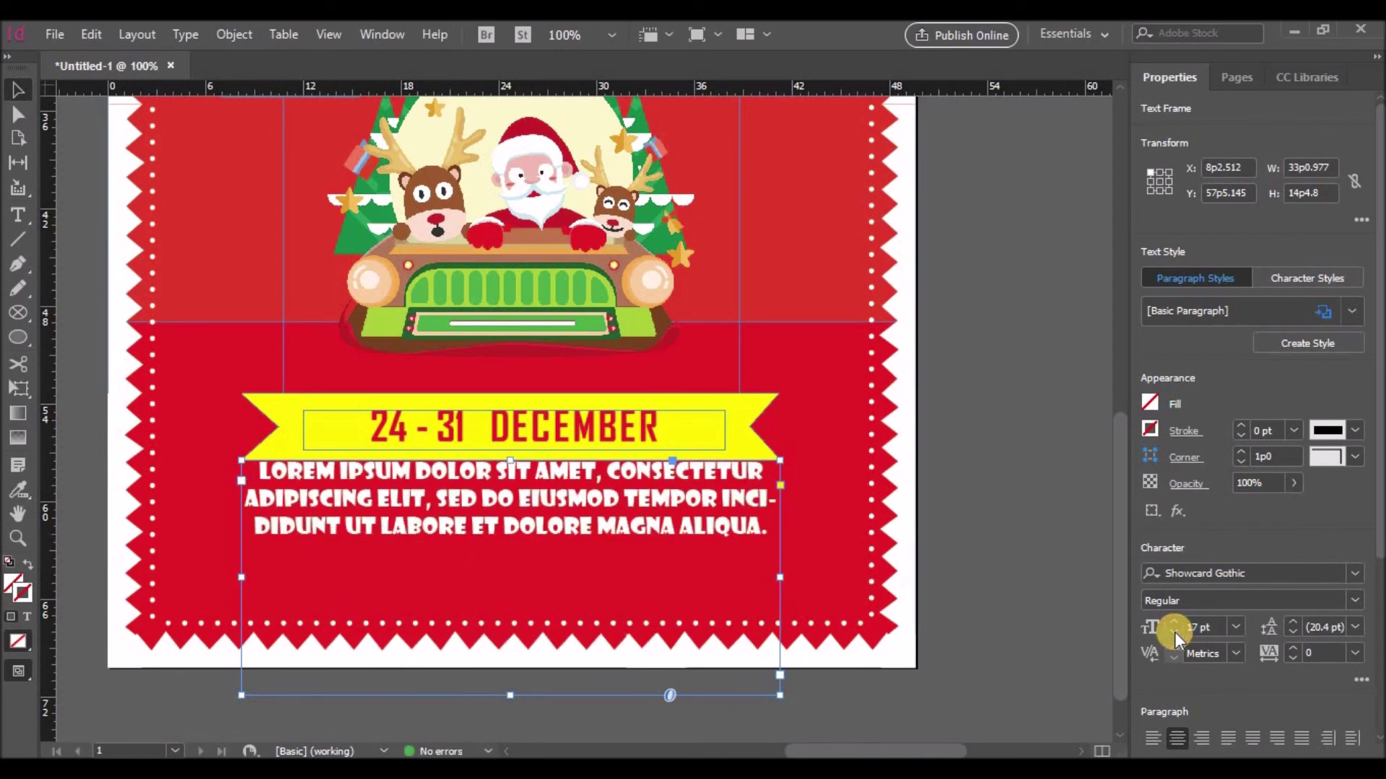
left_click(1175, 632)
left_click(1174, 633)
left_click(1175, 633)
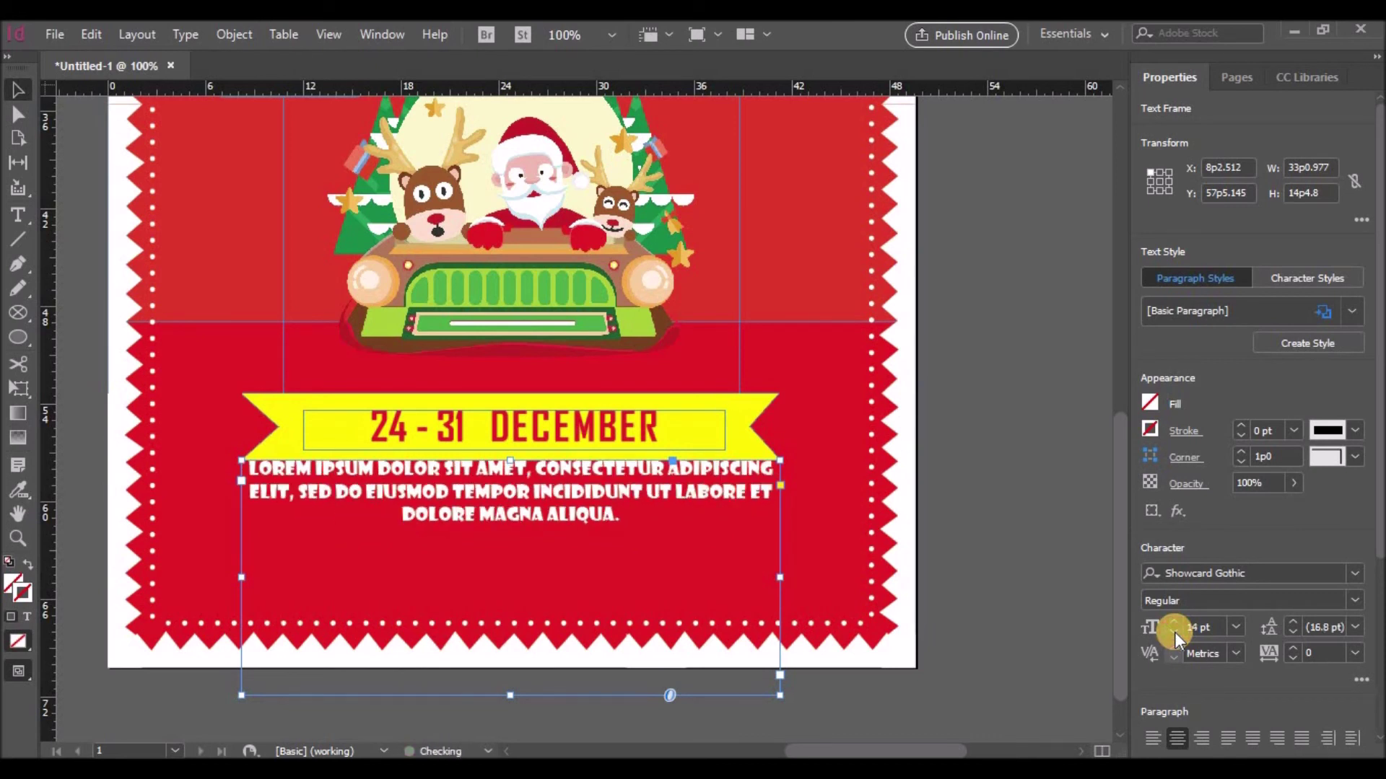
left_click(1175, 632)
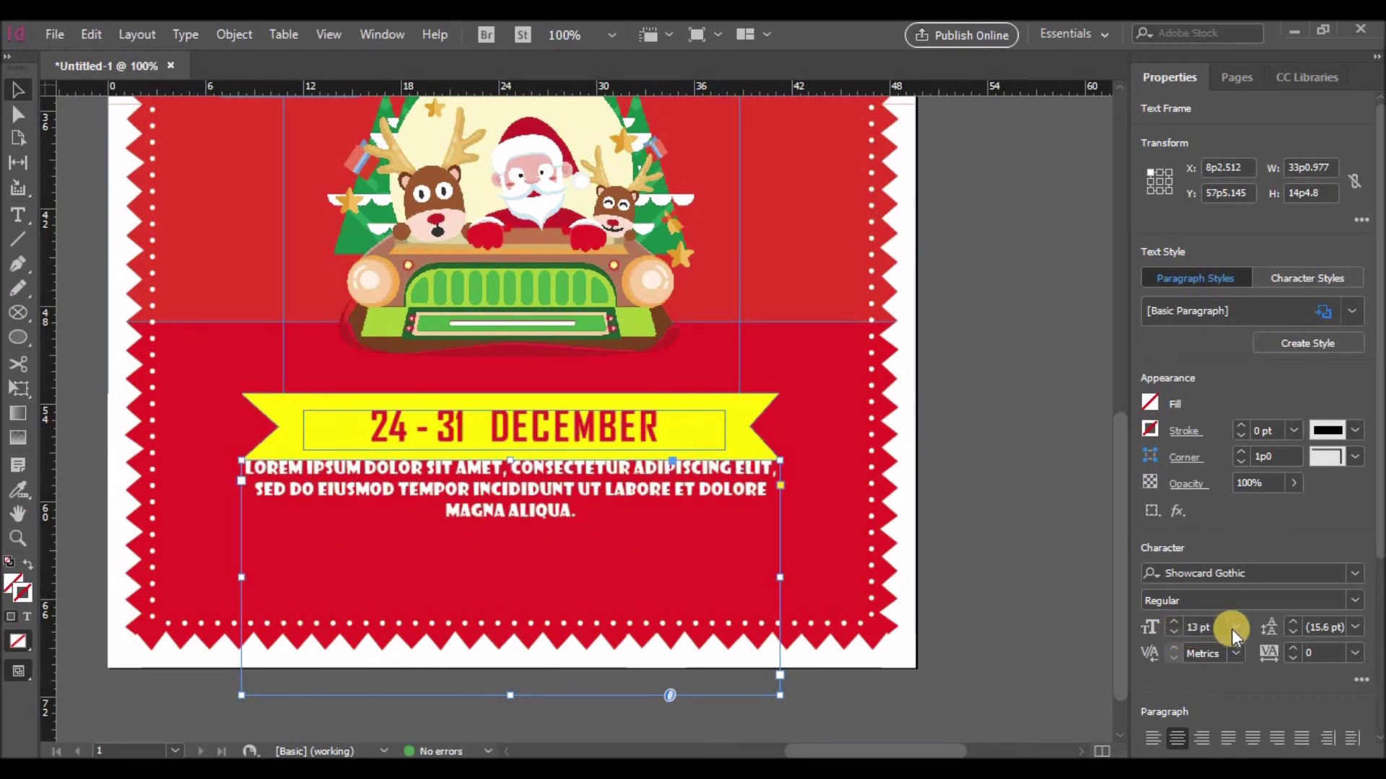
double_click(511, 469)
left_click_drag(511, 469, 511, 471)
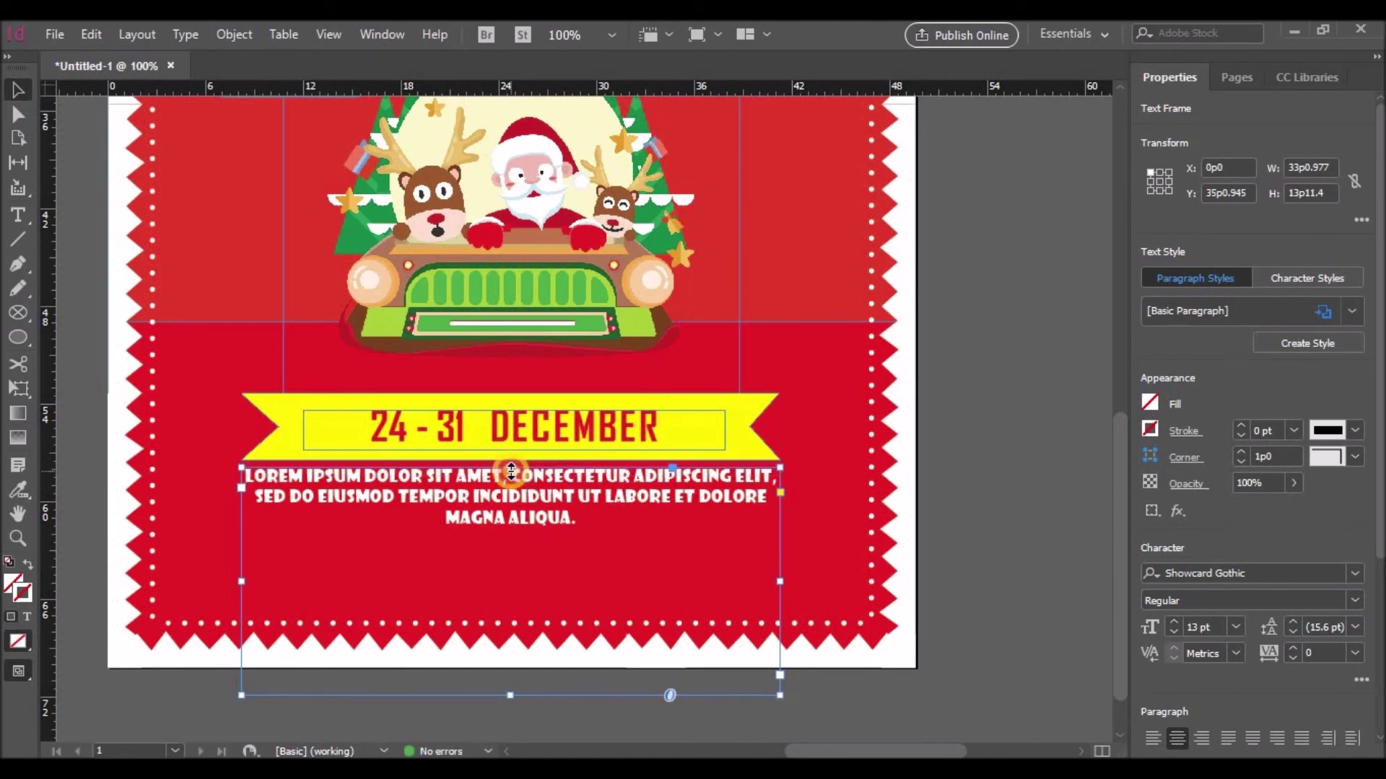
double_click(584, 519)
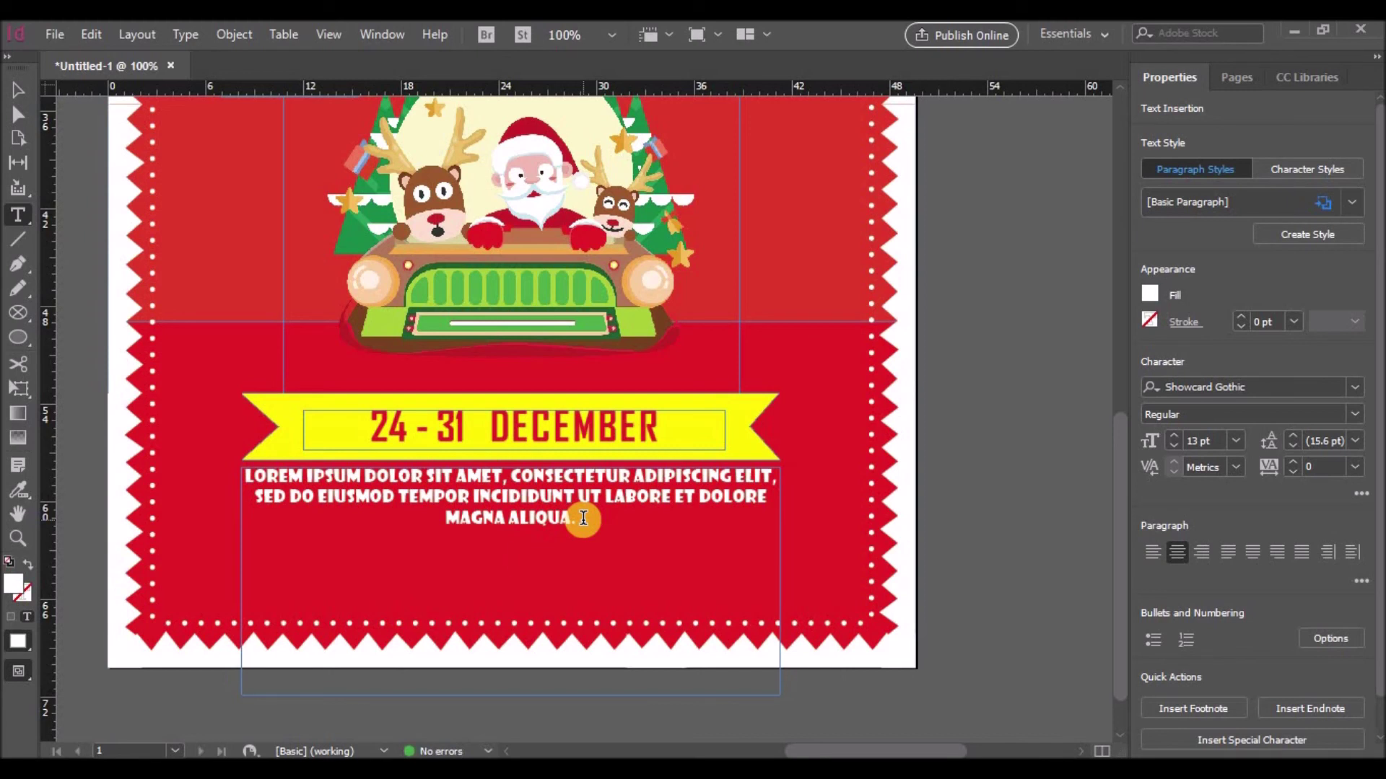
type("www.yourwebsite.com")
left_click_drag(623, 563, 402, 551)
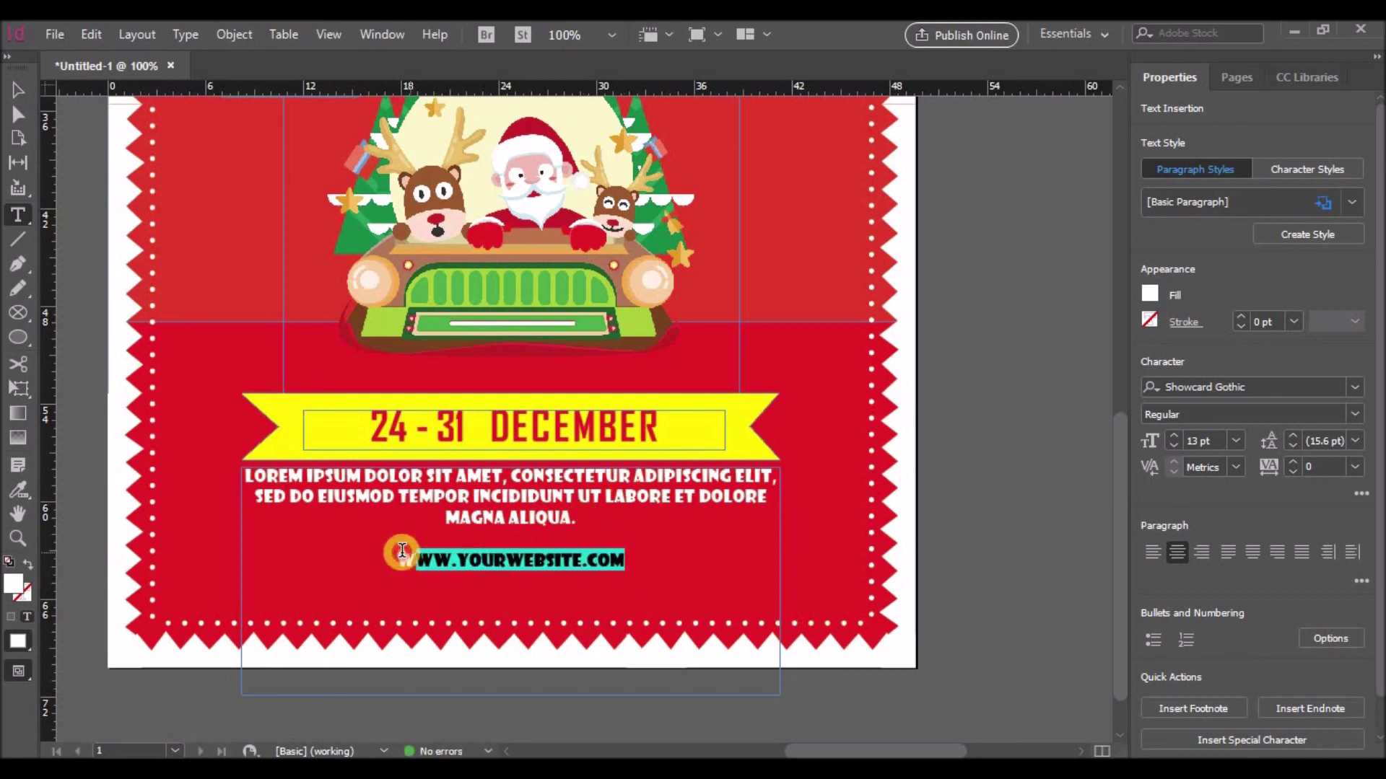
left_click(1150, 291)
left_click(951, 559)
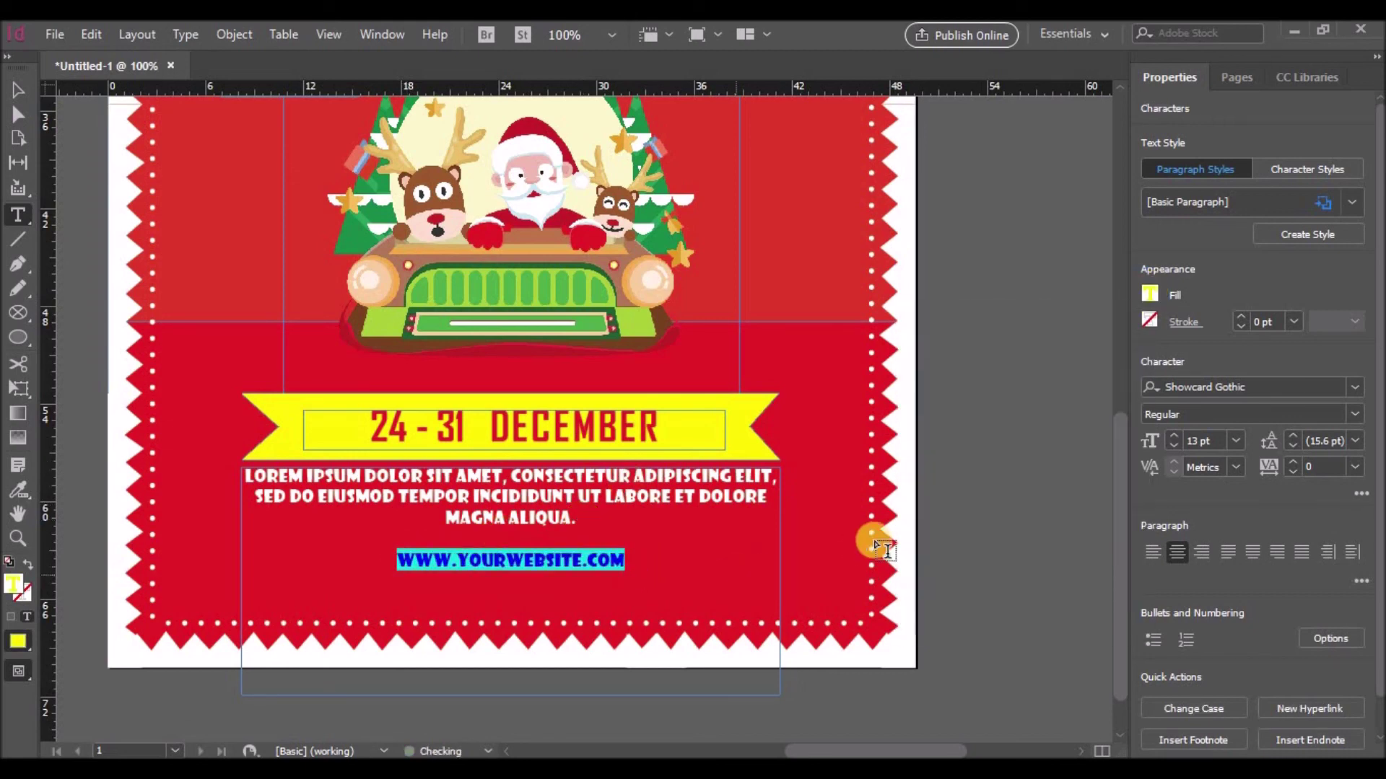
left_click(823, 532)
Add a text frame about 19p5 wide and 1p7 tall above the page's top edge, containing "YOUR PRESENTS".
scroll(823, 532, "up", 10)
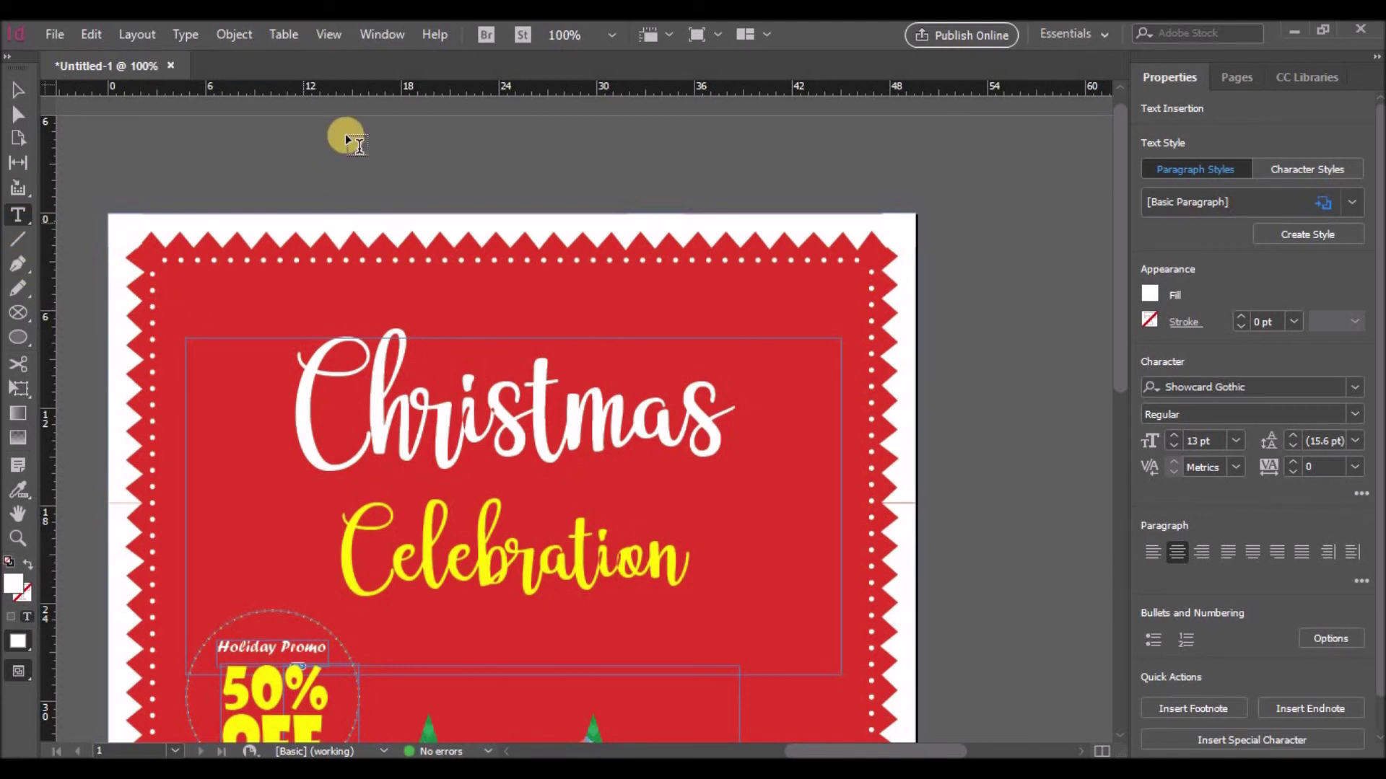
left_click_drag(345, 134, 661, 160)
left_click(1227, 387)
left_click(464, 143)
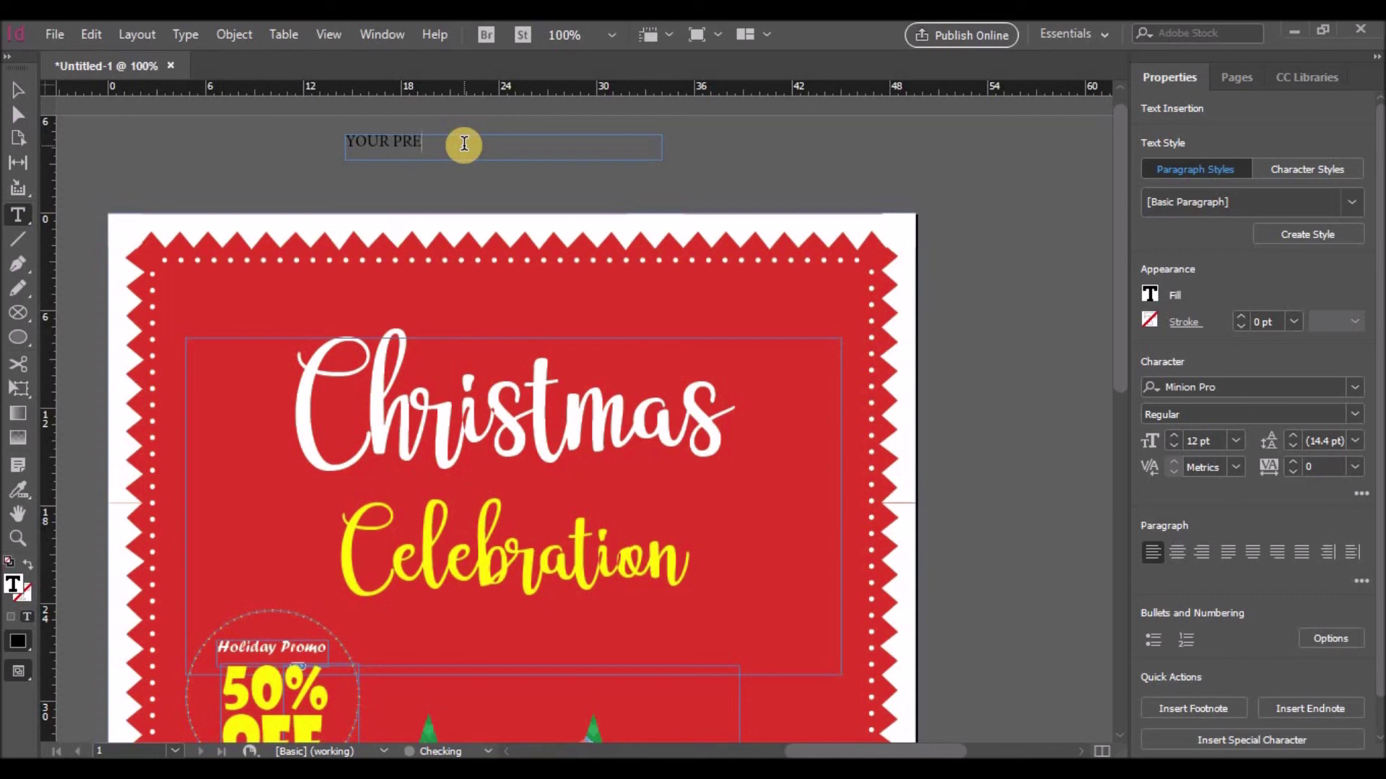
type("YOUR PRESENTS")
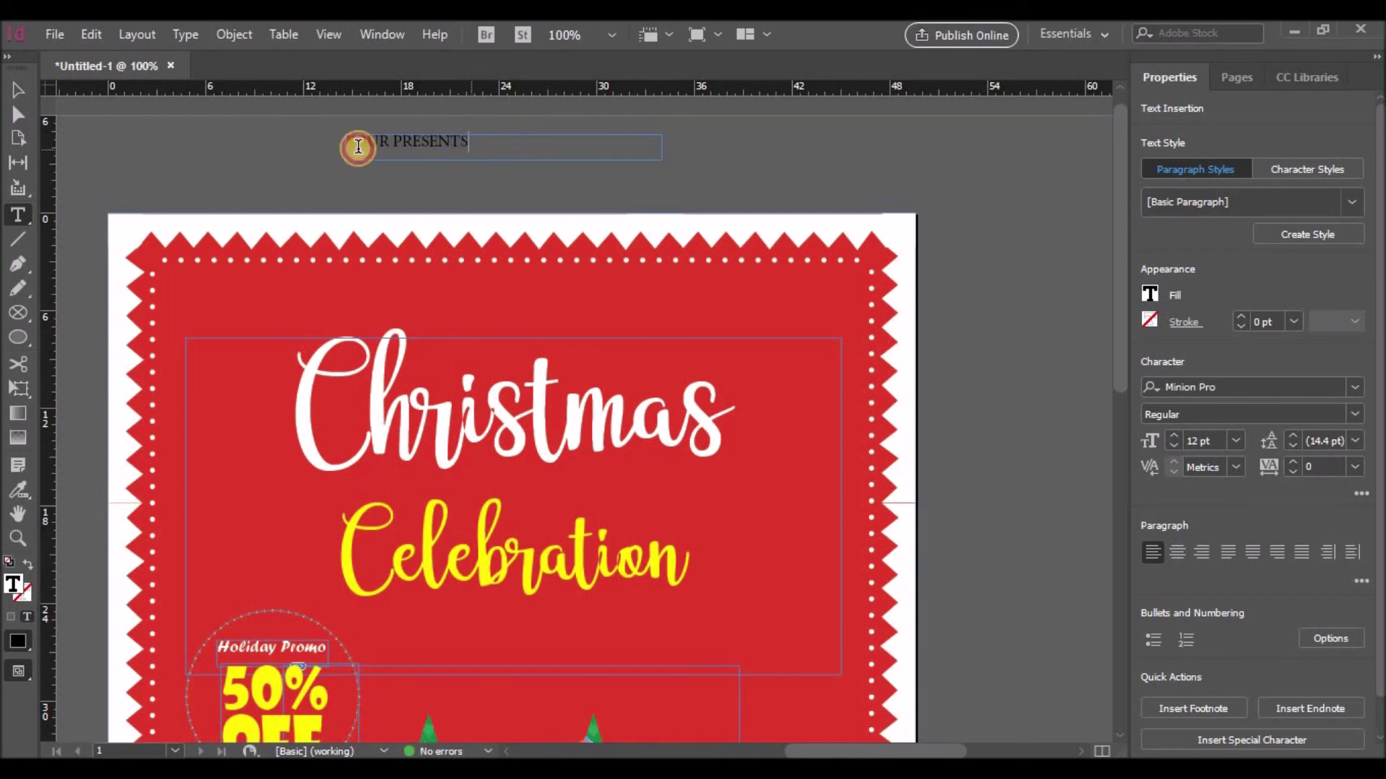
Change the font of the "YOUR PRESENTS" text to Raleway ExtraLight.
left_click_drag(354, 143, 469, 144)
left_click(1354, 387)
type("r")
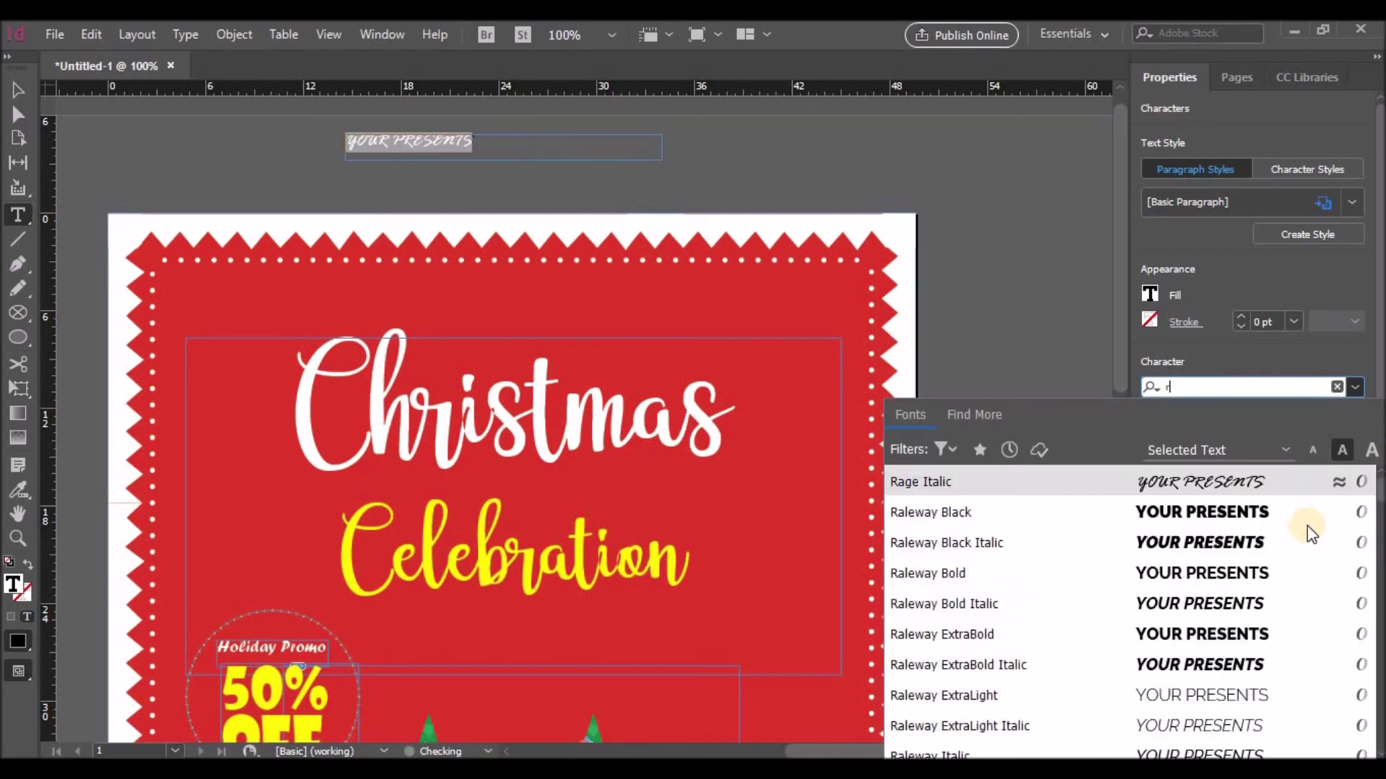
scroll(1155, 584, "down", 1)
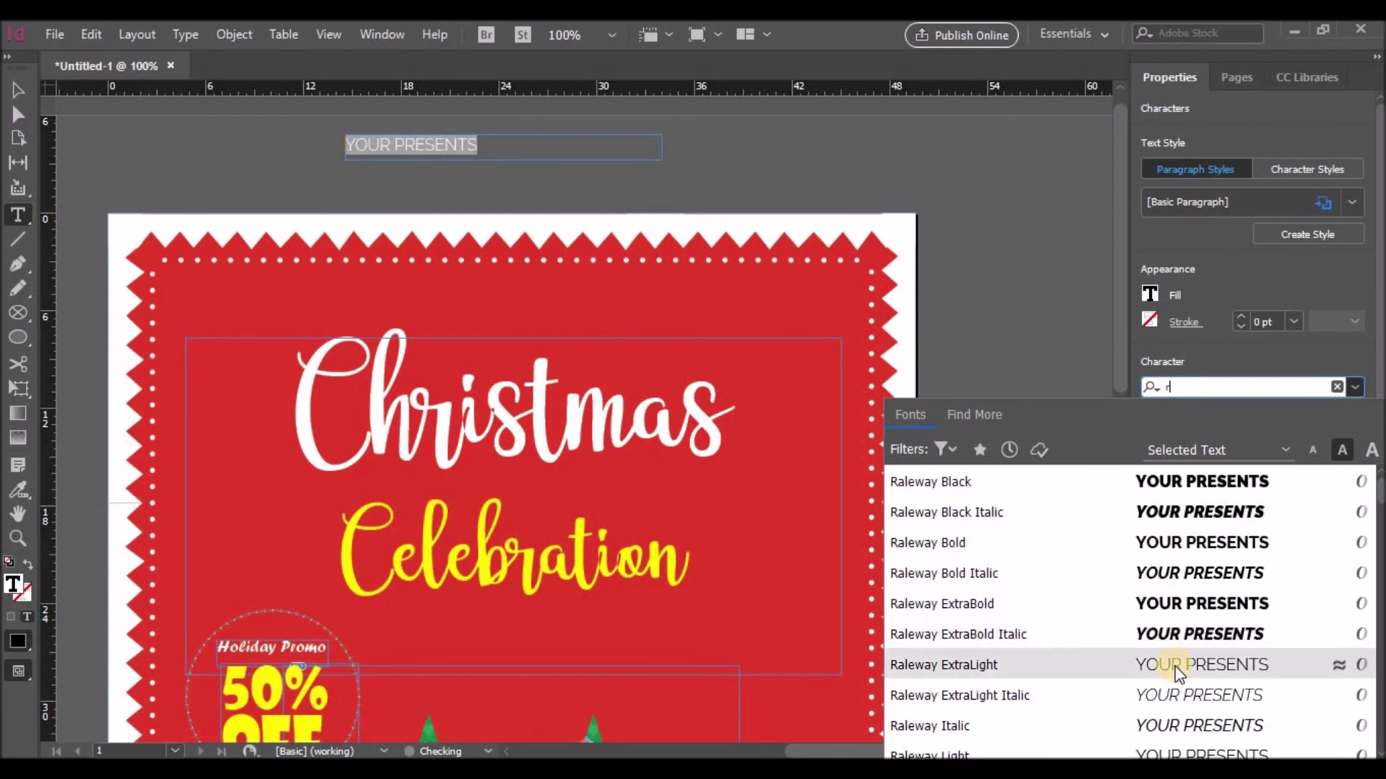
left_click(1178, 673)
Set the tracking of the "YOUR PRESENTS" text to 100 and its font weight to Medium.
left_click(395, 147)
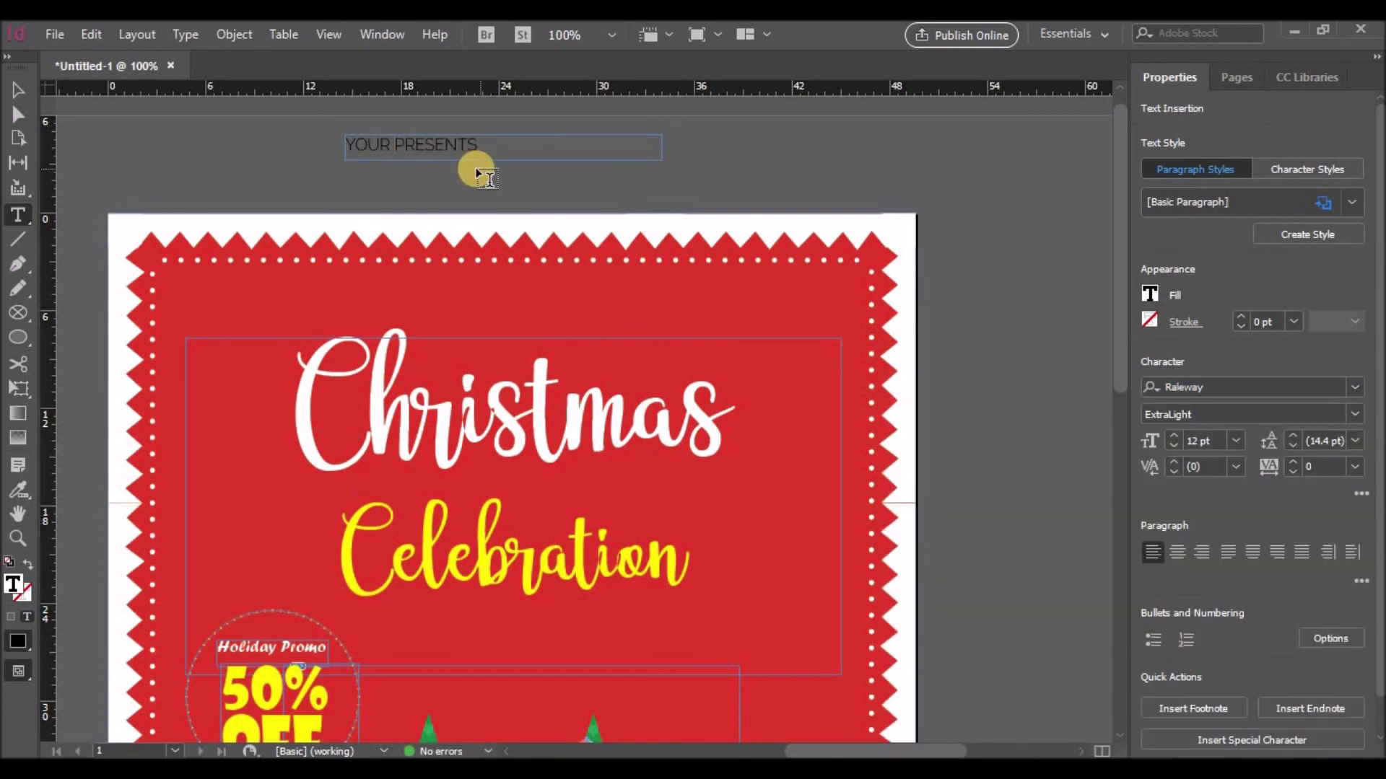
type("v")
left_click_drag(484, 149, 360, 146)
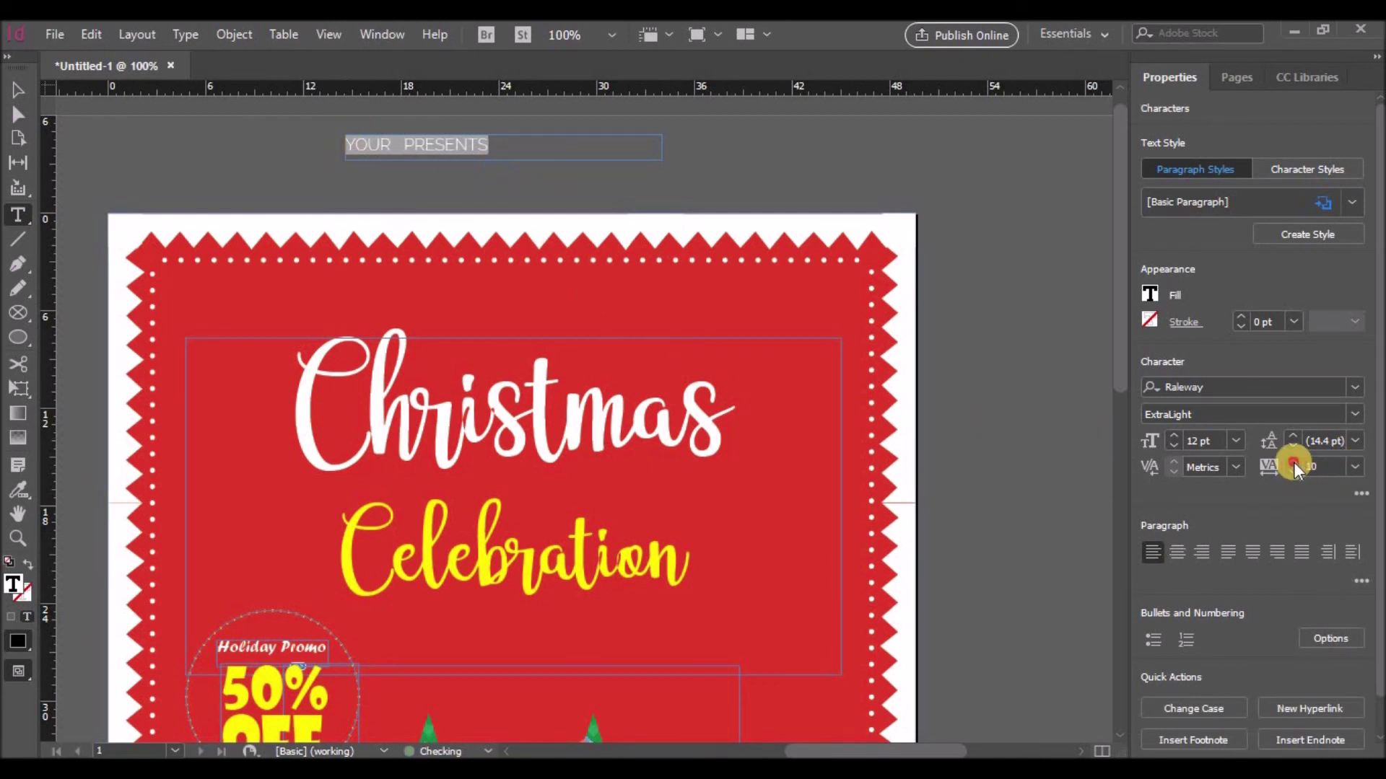
left_click(1353, 416)
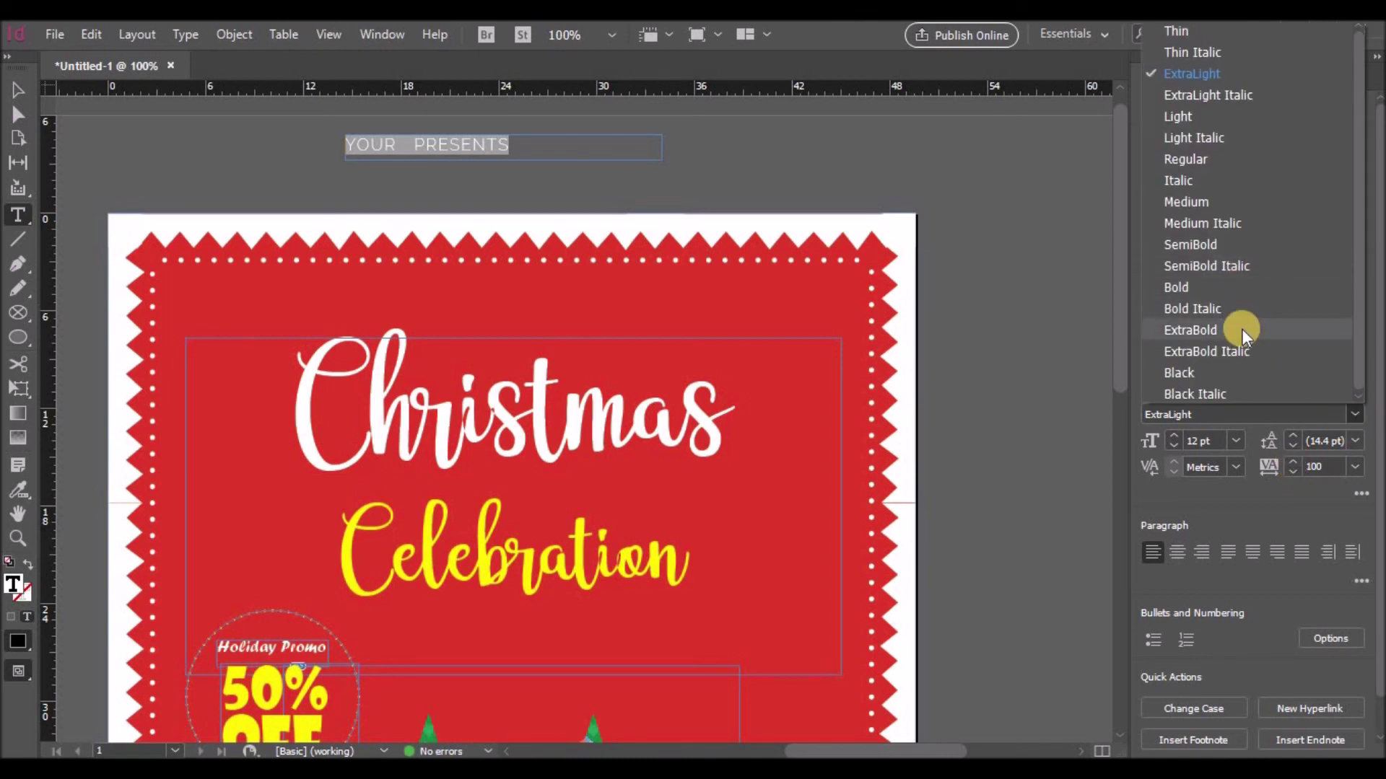
left_click(1202, 202)
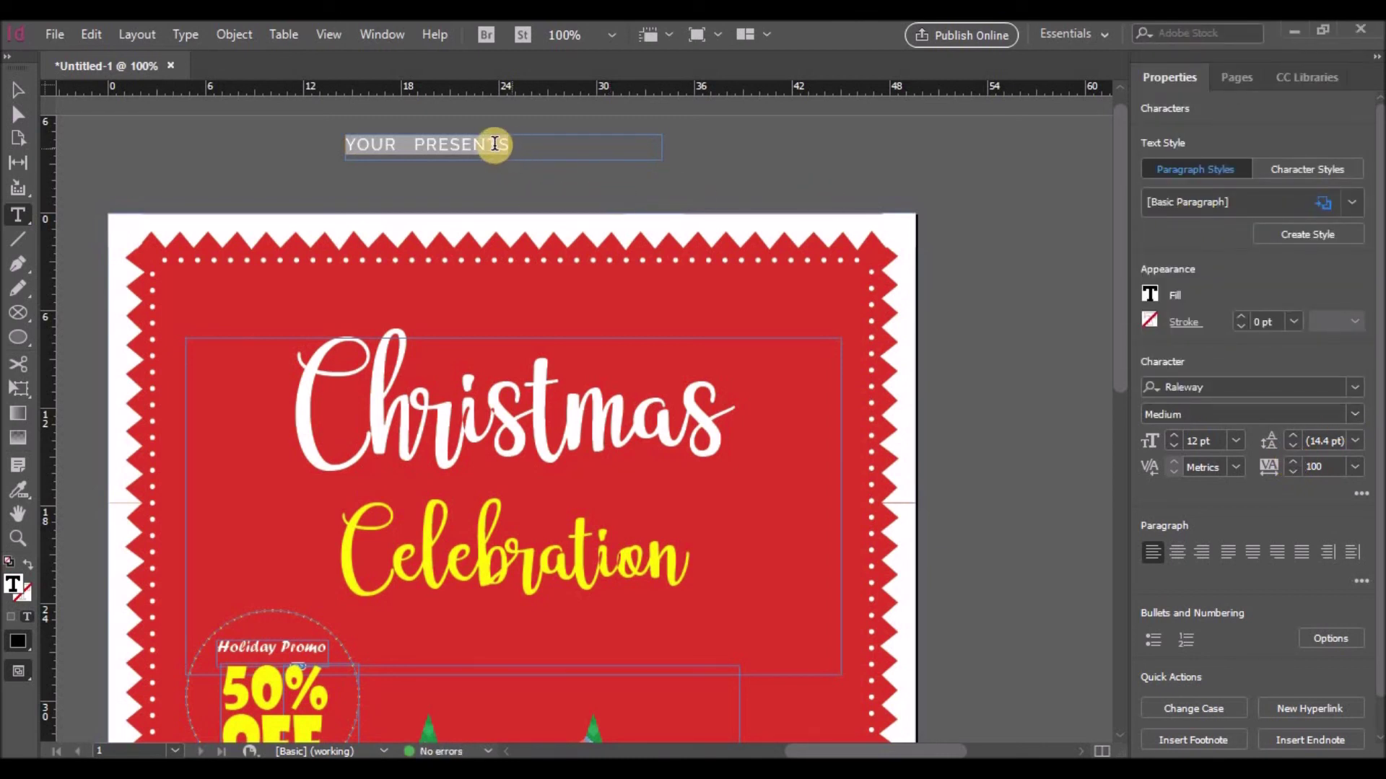
left_click(1240, 467)
left_click(1240, 465)
Center the "YOUR PRESENTS" text in its frame and move the frame onto the flyer, just above the "Christmas" title.
left_click(18, 90)
left_click(482, 150)
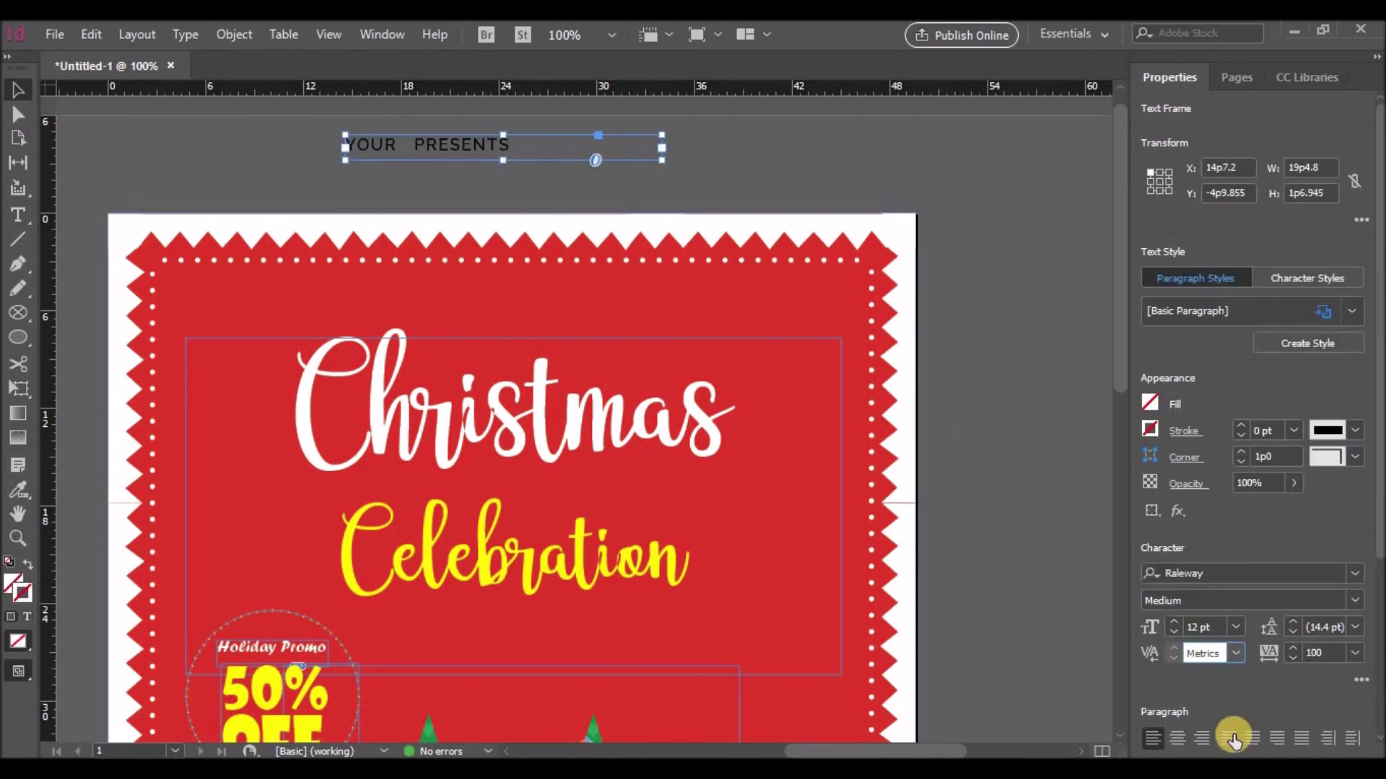
left_click(1177, 737)
left_click_drag(532, 159, 535, 307)
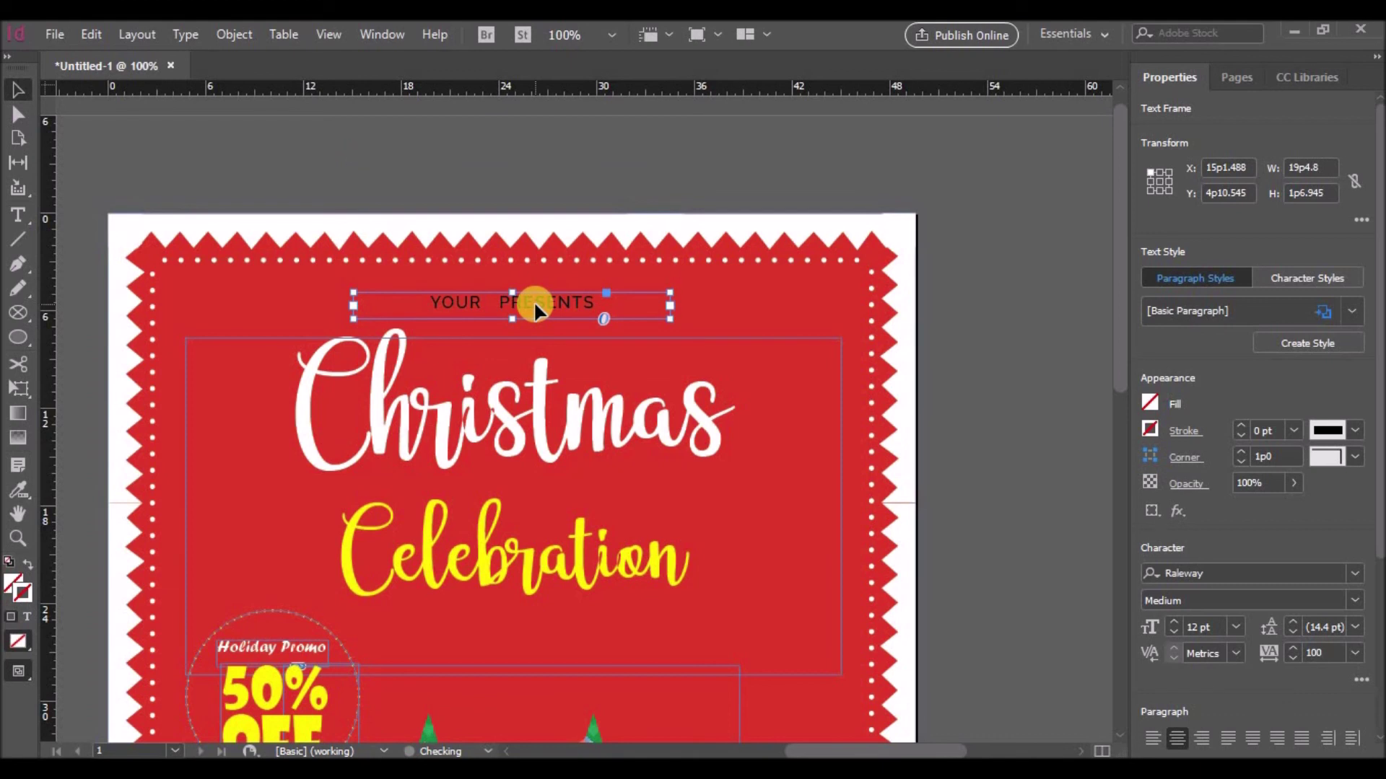
left_click(1148, 406)
left_click(940, 581)
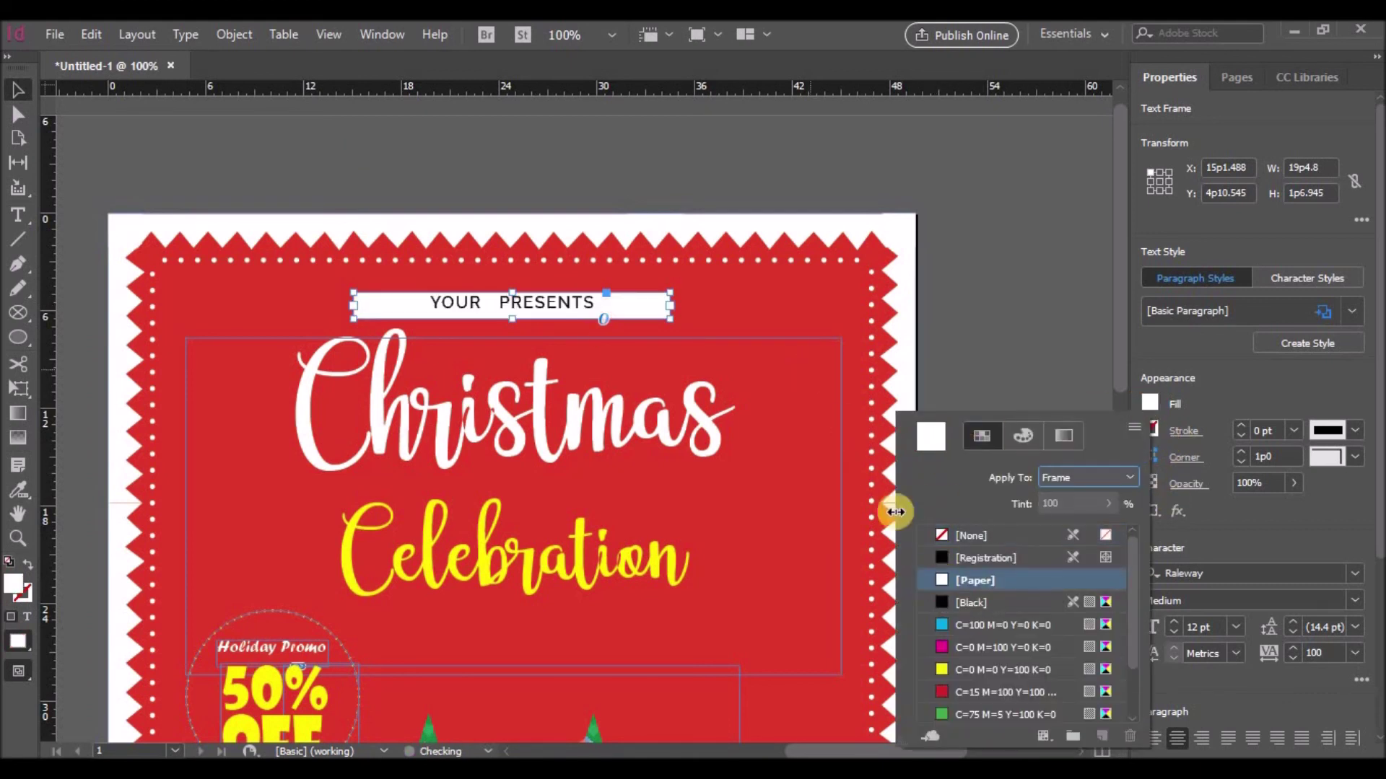
left_click(950, 536)
Color the "YOUR PRESENTS" text white using the Paper swatch.
double_click(591, 306)
left_click_drag(591, 306, 429, 306)
left_click(1149, 295)
left_click(942, 469)
left_click(707, 173)
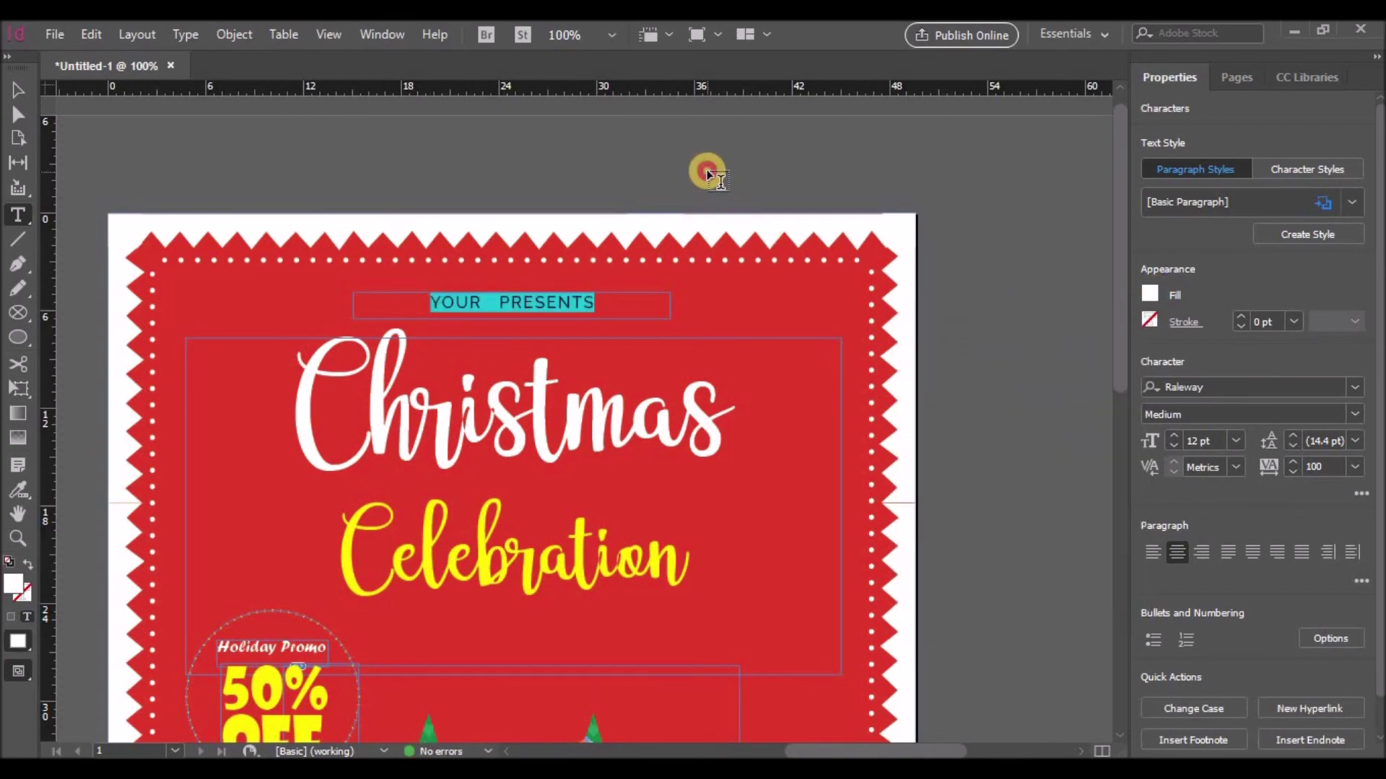
Examine the whole flyer layout from the heading down to the bottom border.
scroll(989, 355, "down", 6)
scroll(990, 356, "up", 7)
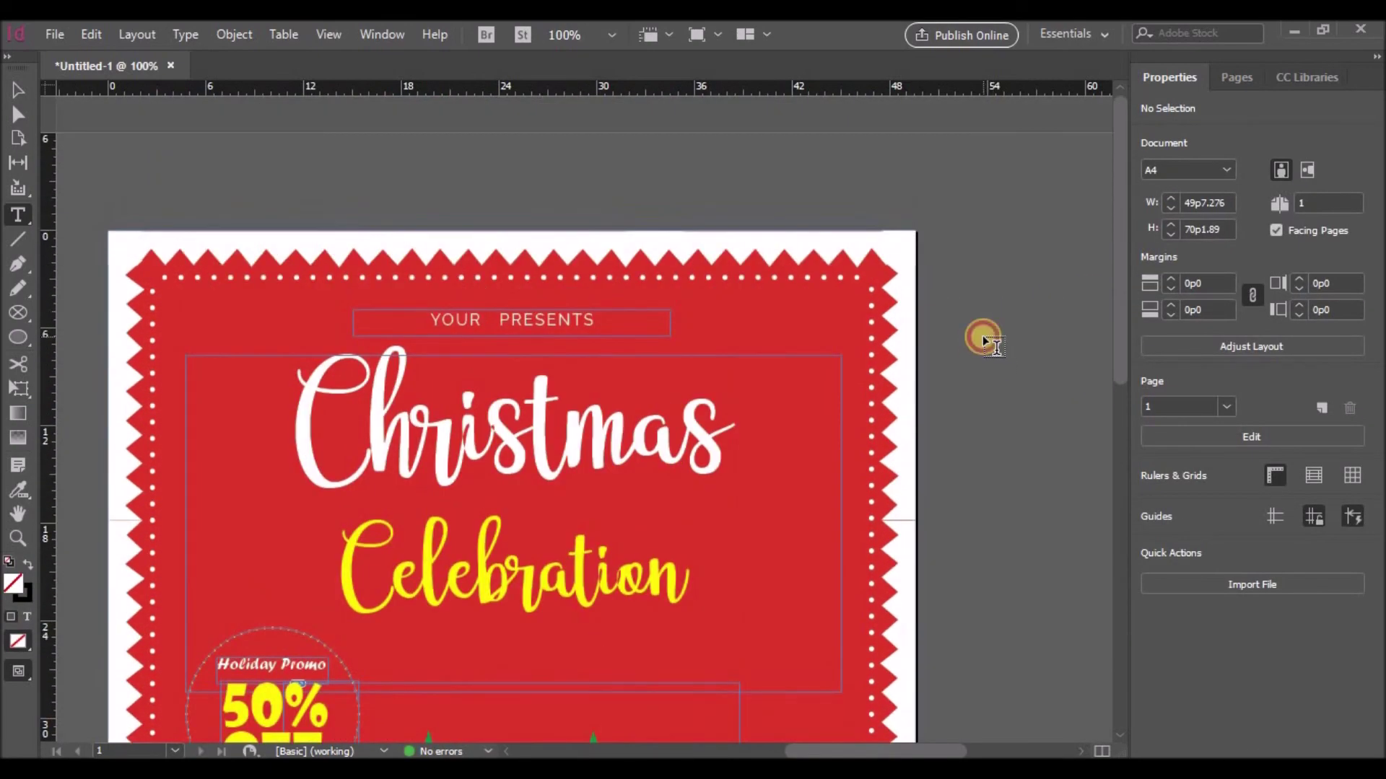
scroll(985, 340, "down", 6)
scroll(985, 339, "up", 6)
scroll(985, 340, "right", 3)
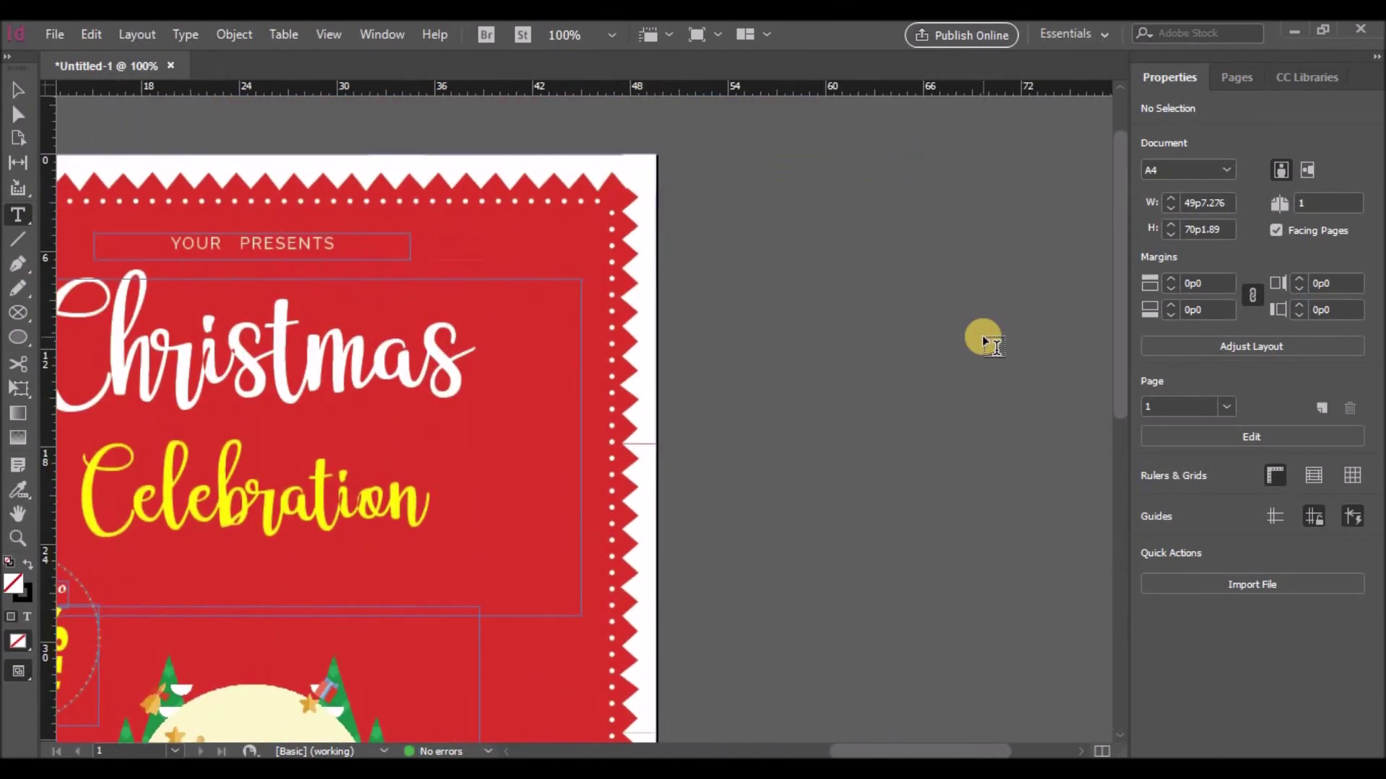
scroll(985, 339, "down", 4)
scroll(985, 339, "up", 2)
Export the flyer as an Adobe PDF (Print) named "Untitled-1" in the Projects > Flyers folder.
left_click(54, 34)
left_click(93, 437)
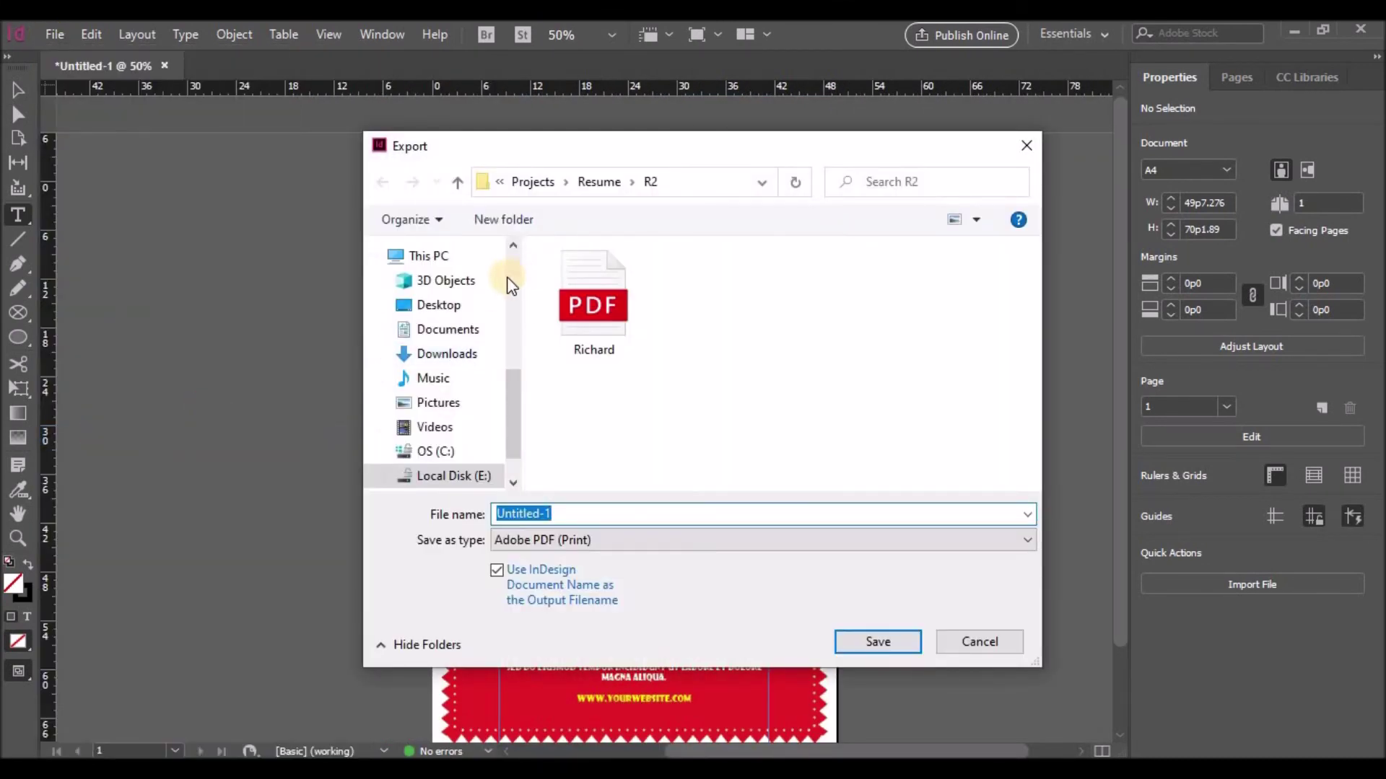
left_click(532, 181)
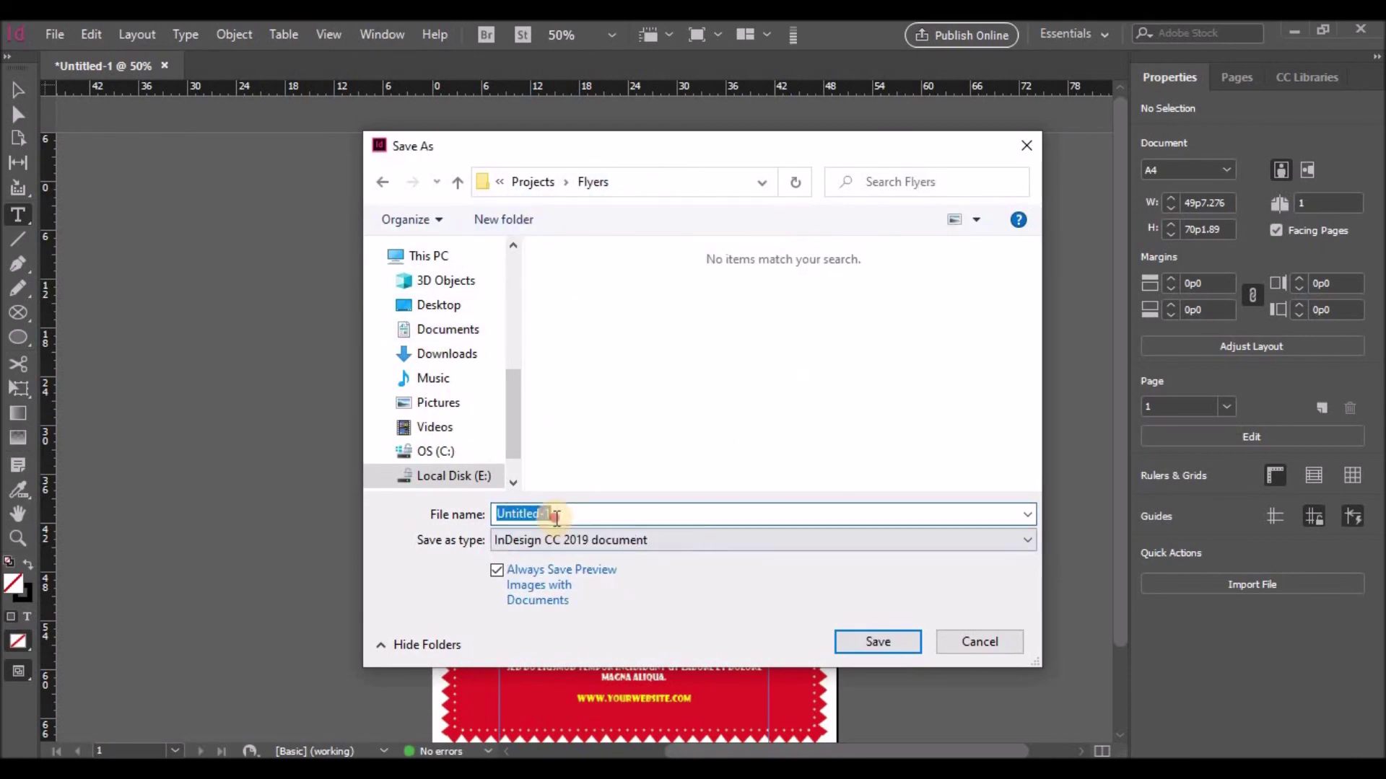
Save the document as "Christmas" in the Flyers folder, and close both the document and InDesign.
type("Christmas")
left_click(878, 642)
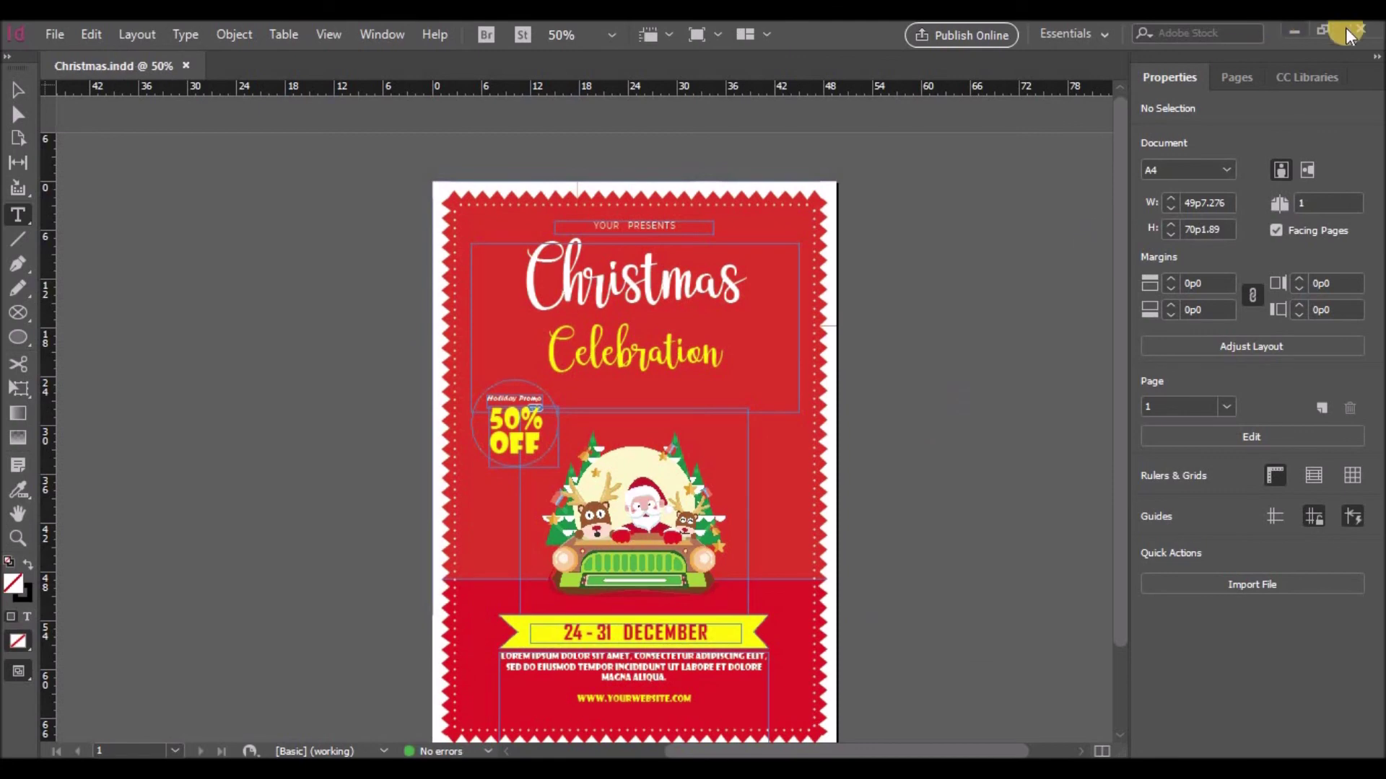
left_click(1355, 35)
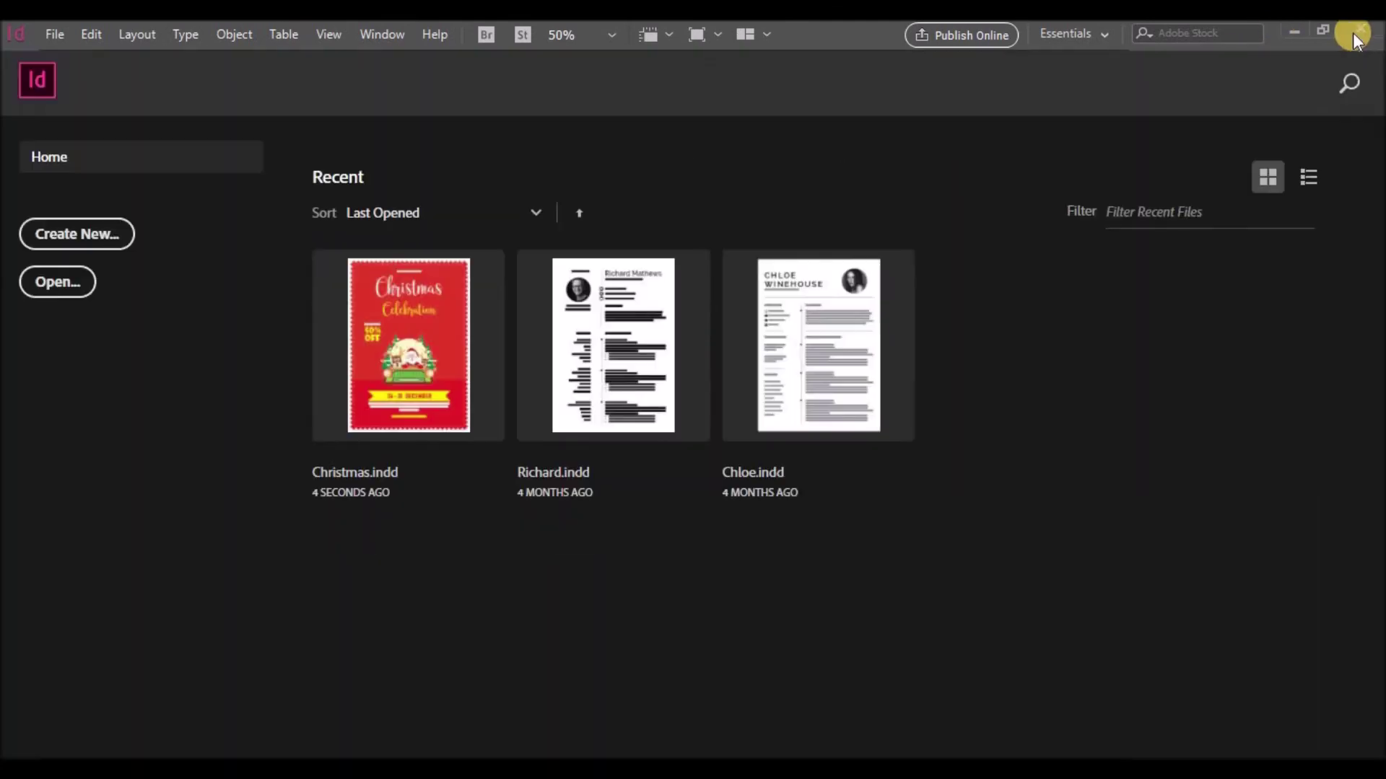
left_click(1357, 34)
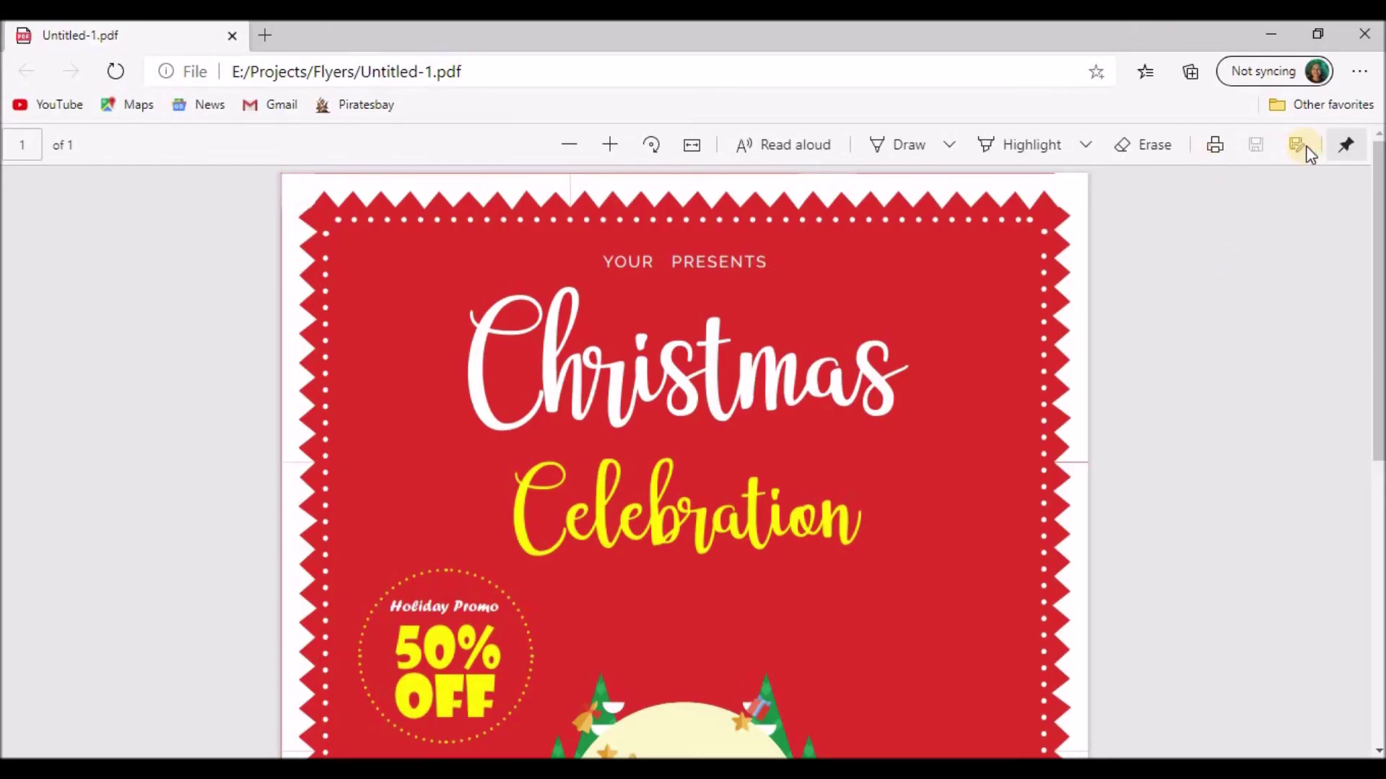
Review the exported Untitled-1.pdf in the browser, checking the flyer from the heading to the bottom border.
left_click(1349, 146)
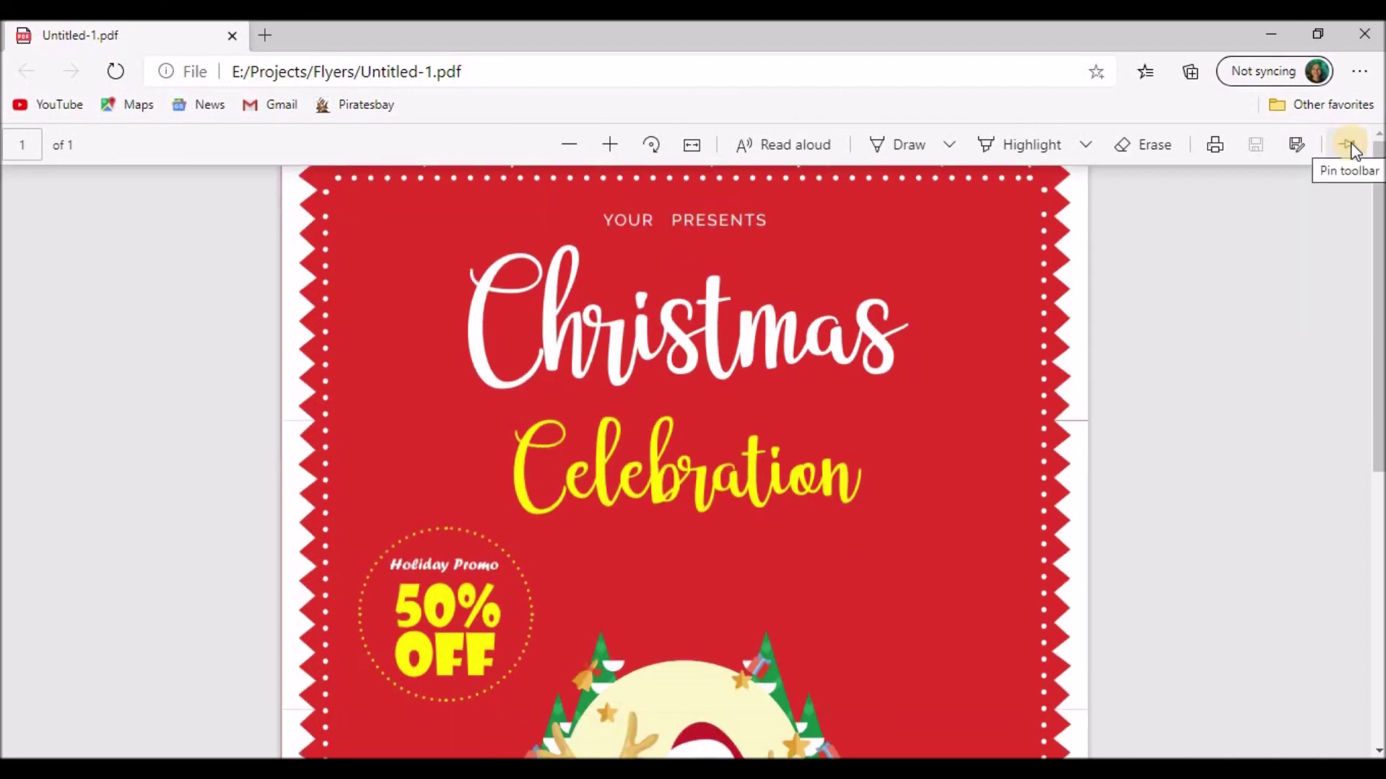
left_click(1349, 145)
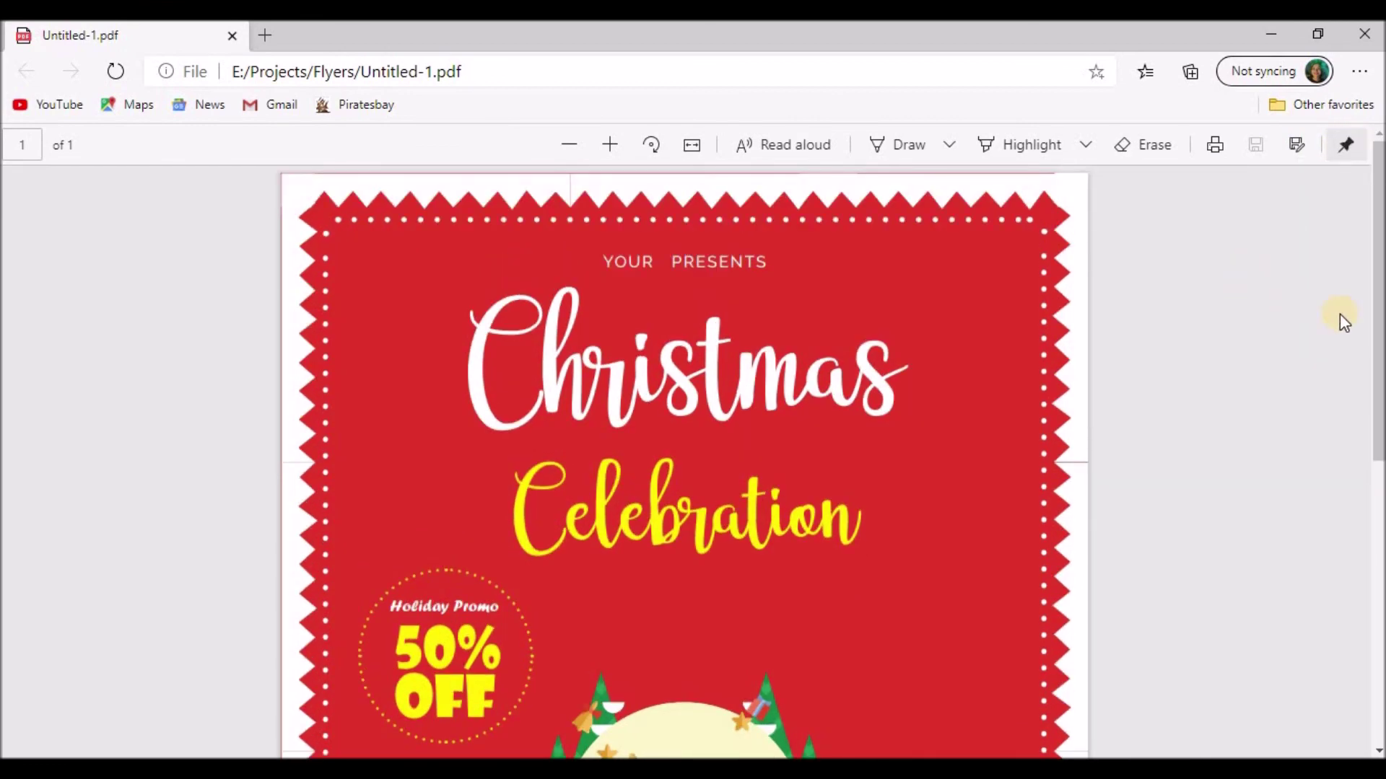
scroll(1174, 349, "down", 1)
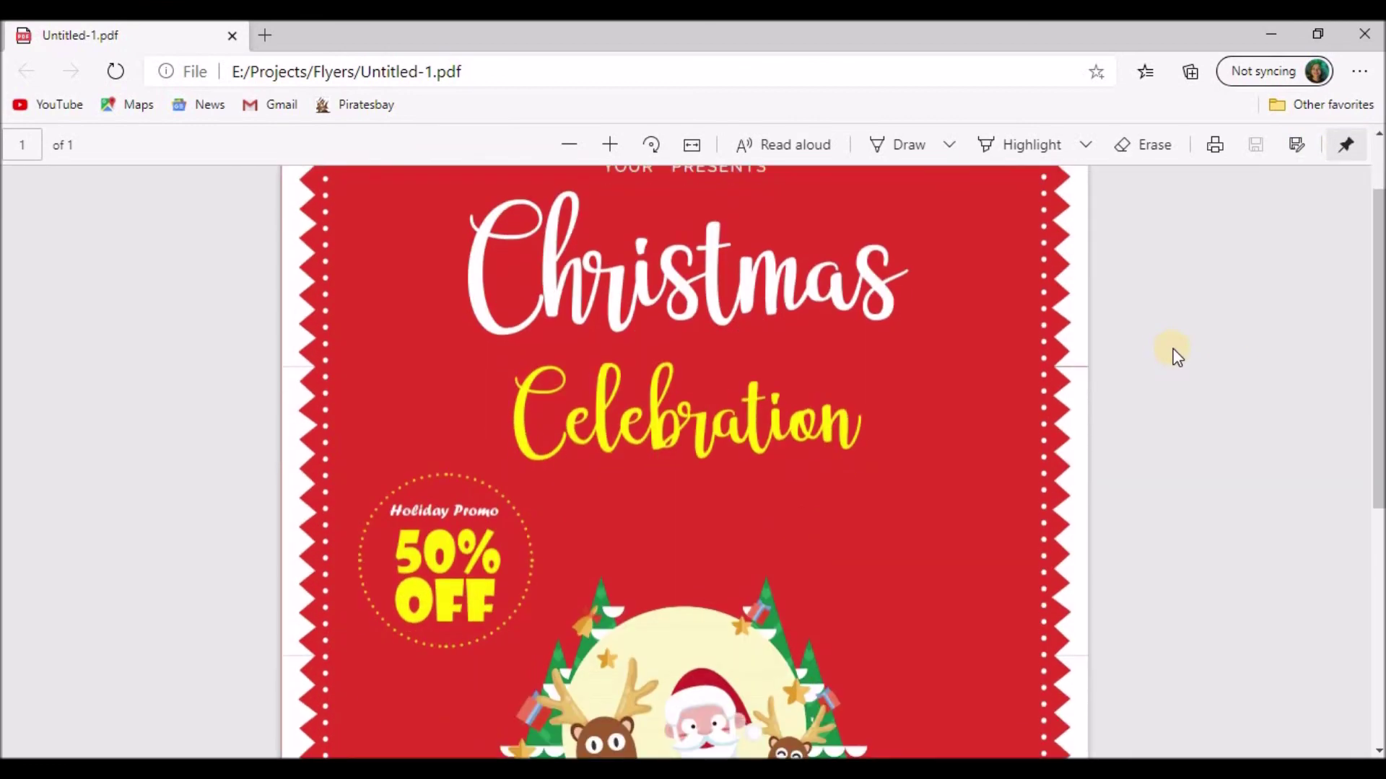
scroll(1175, 353, "down", 4)
scroll(1175, 353, "down", 2)
scroll(1175, 353, "up", 1)
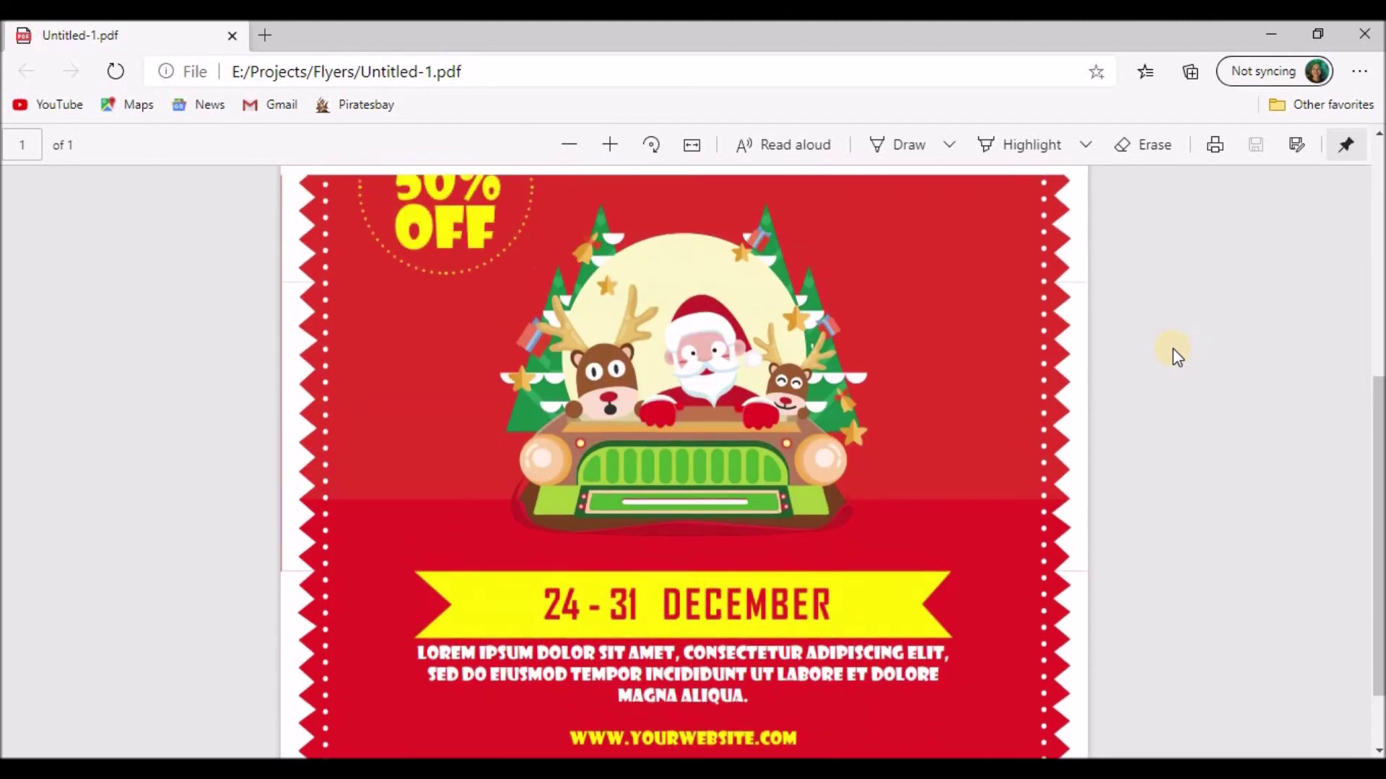
scroll(1175, 354, "up", 6)
scroll(1176, 354, "down", 1)
scroll(1177, 354, "up", 1)
scroll(1176, 353, "down", 3)
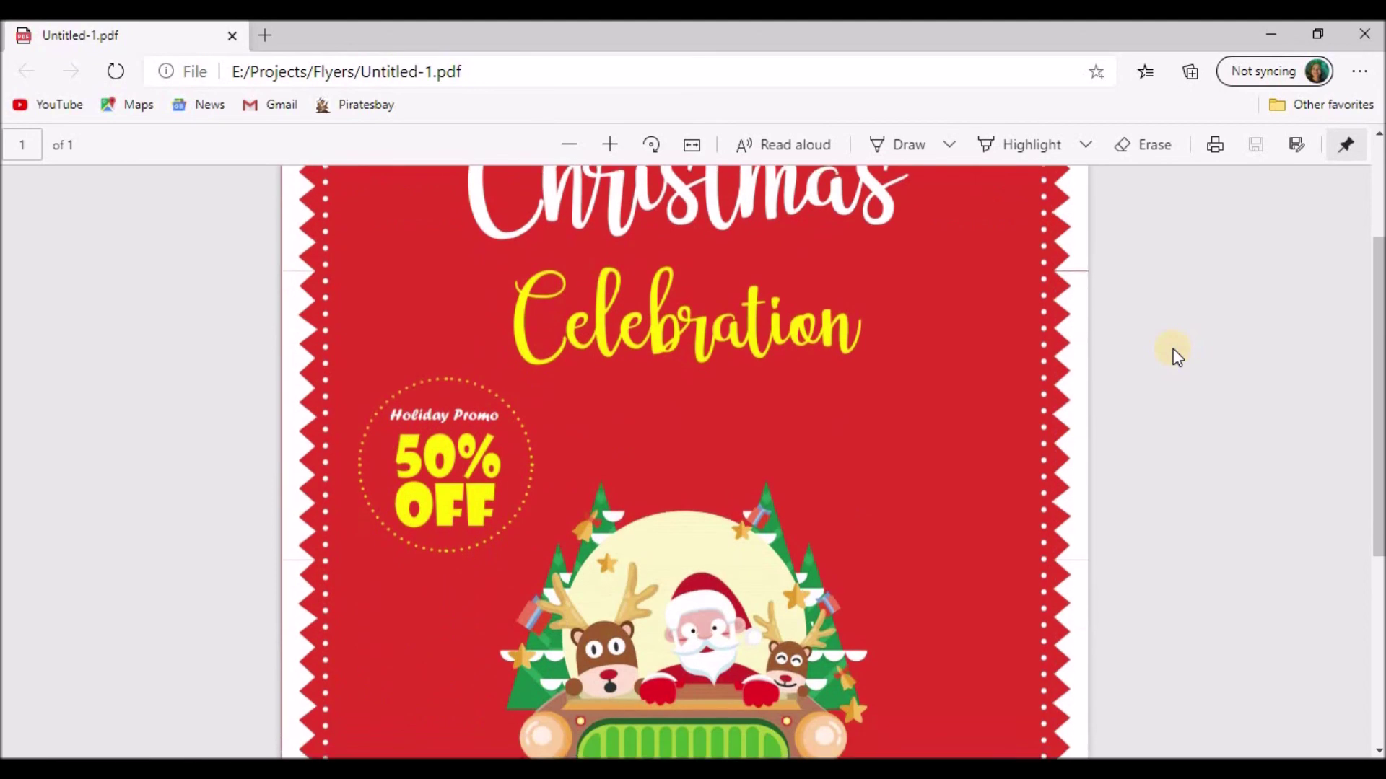
scroll(1176, 354, "down", 1)
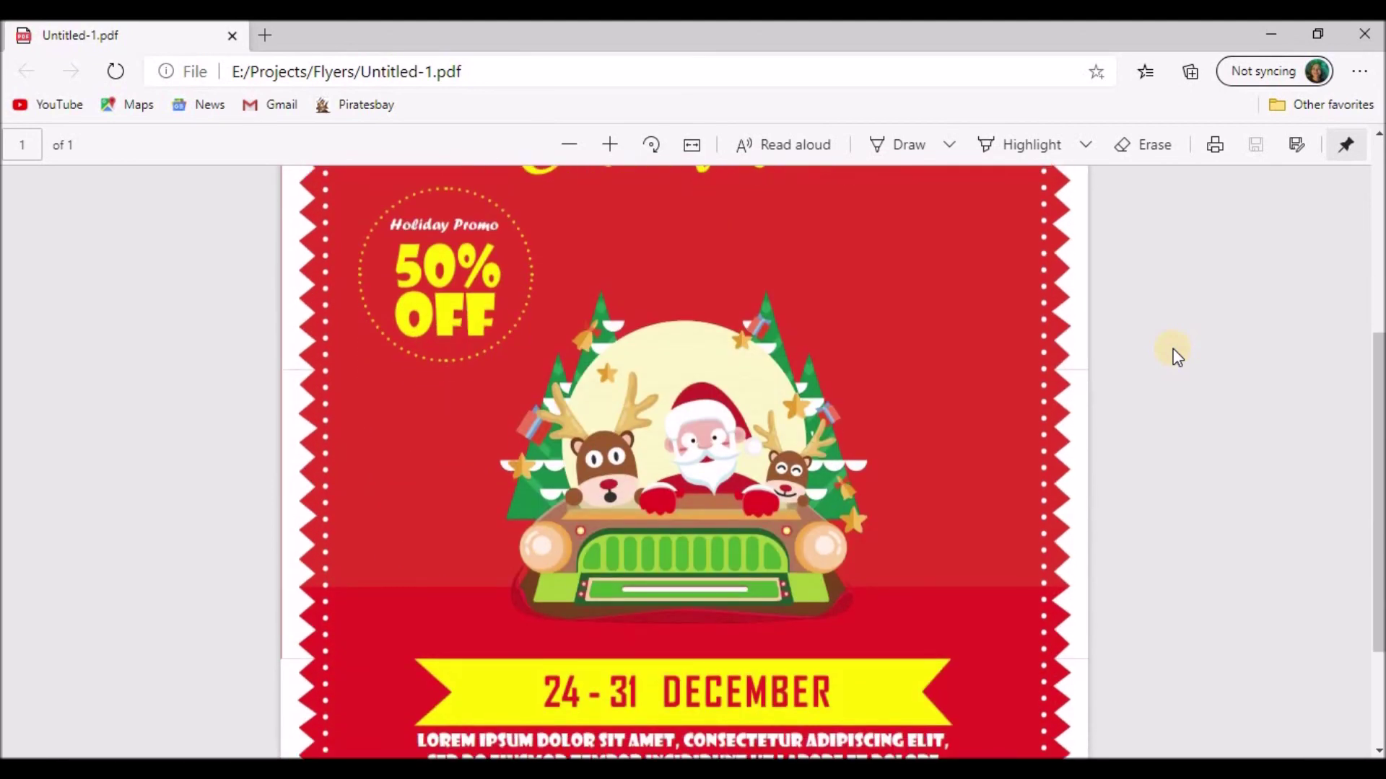
scroll(1177, 354, "down", 2)
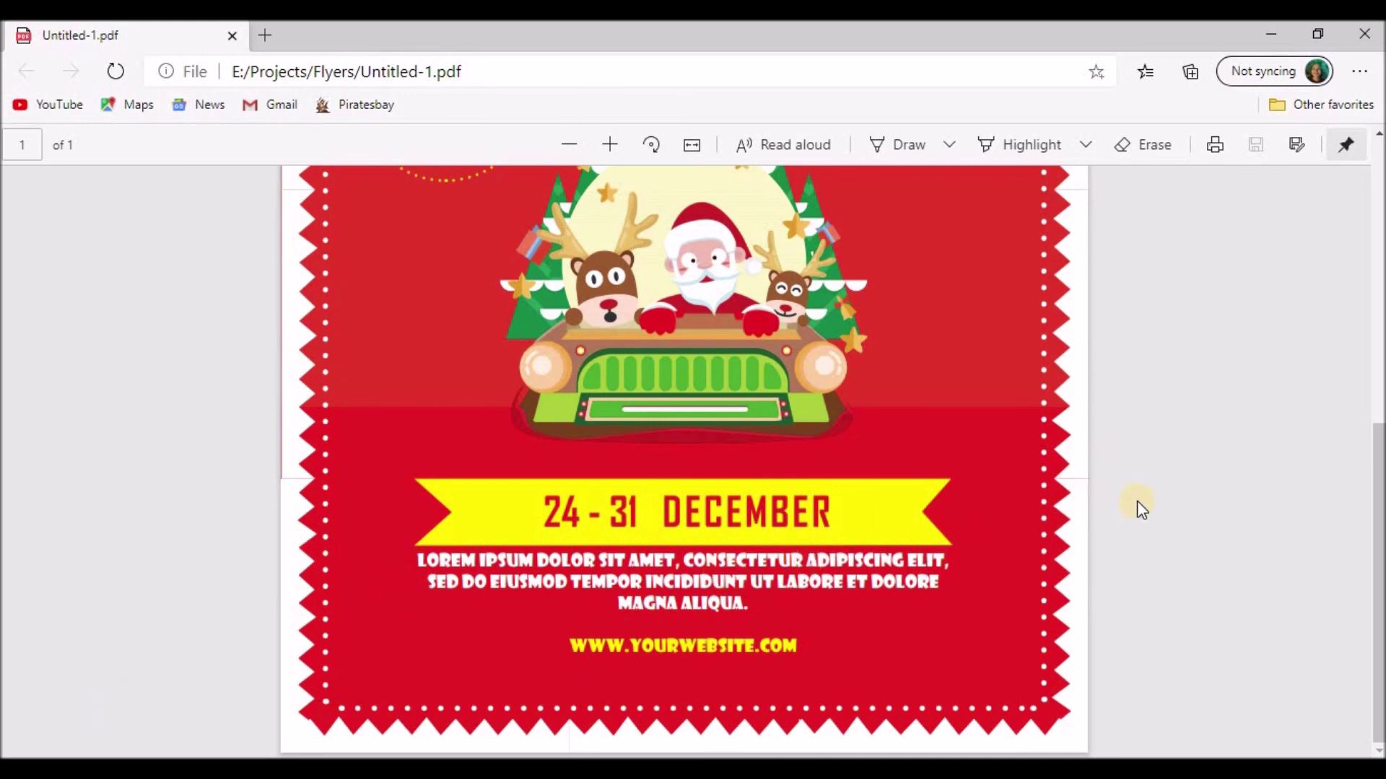
scroll(1137, 501, "up", 7)
scroll(1138, 498, "down", 7)
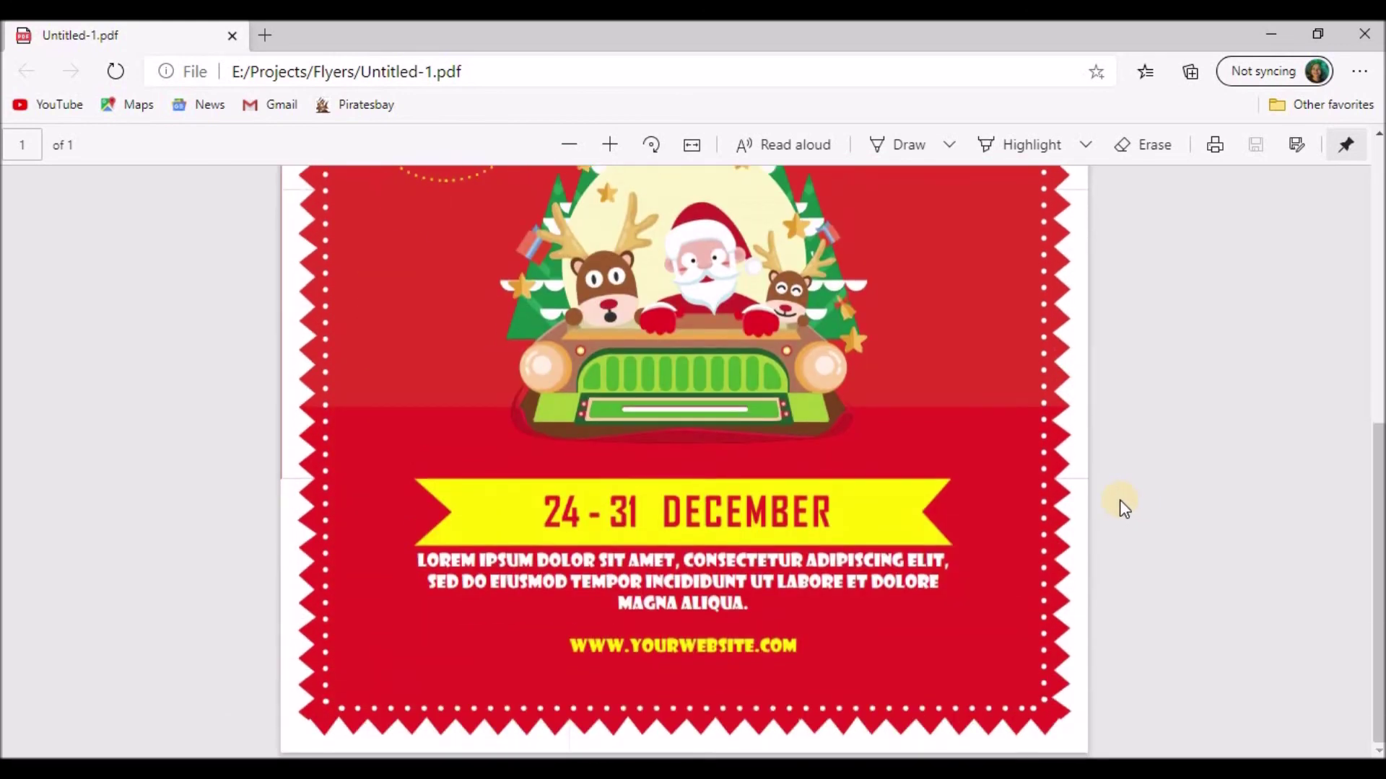